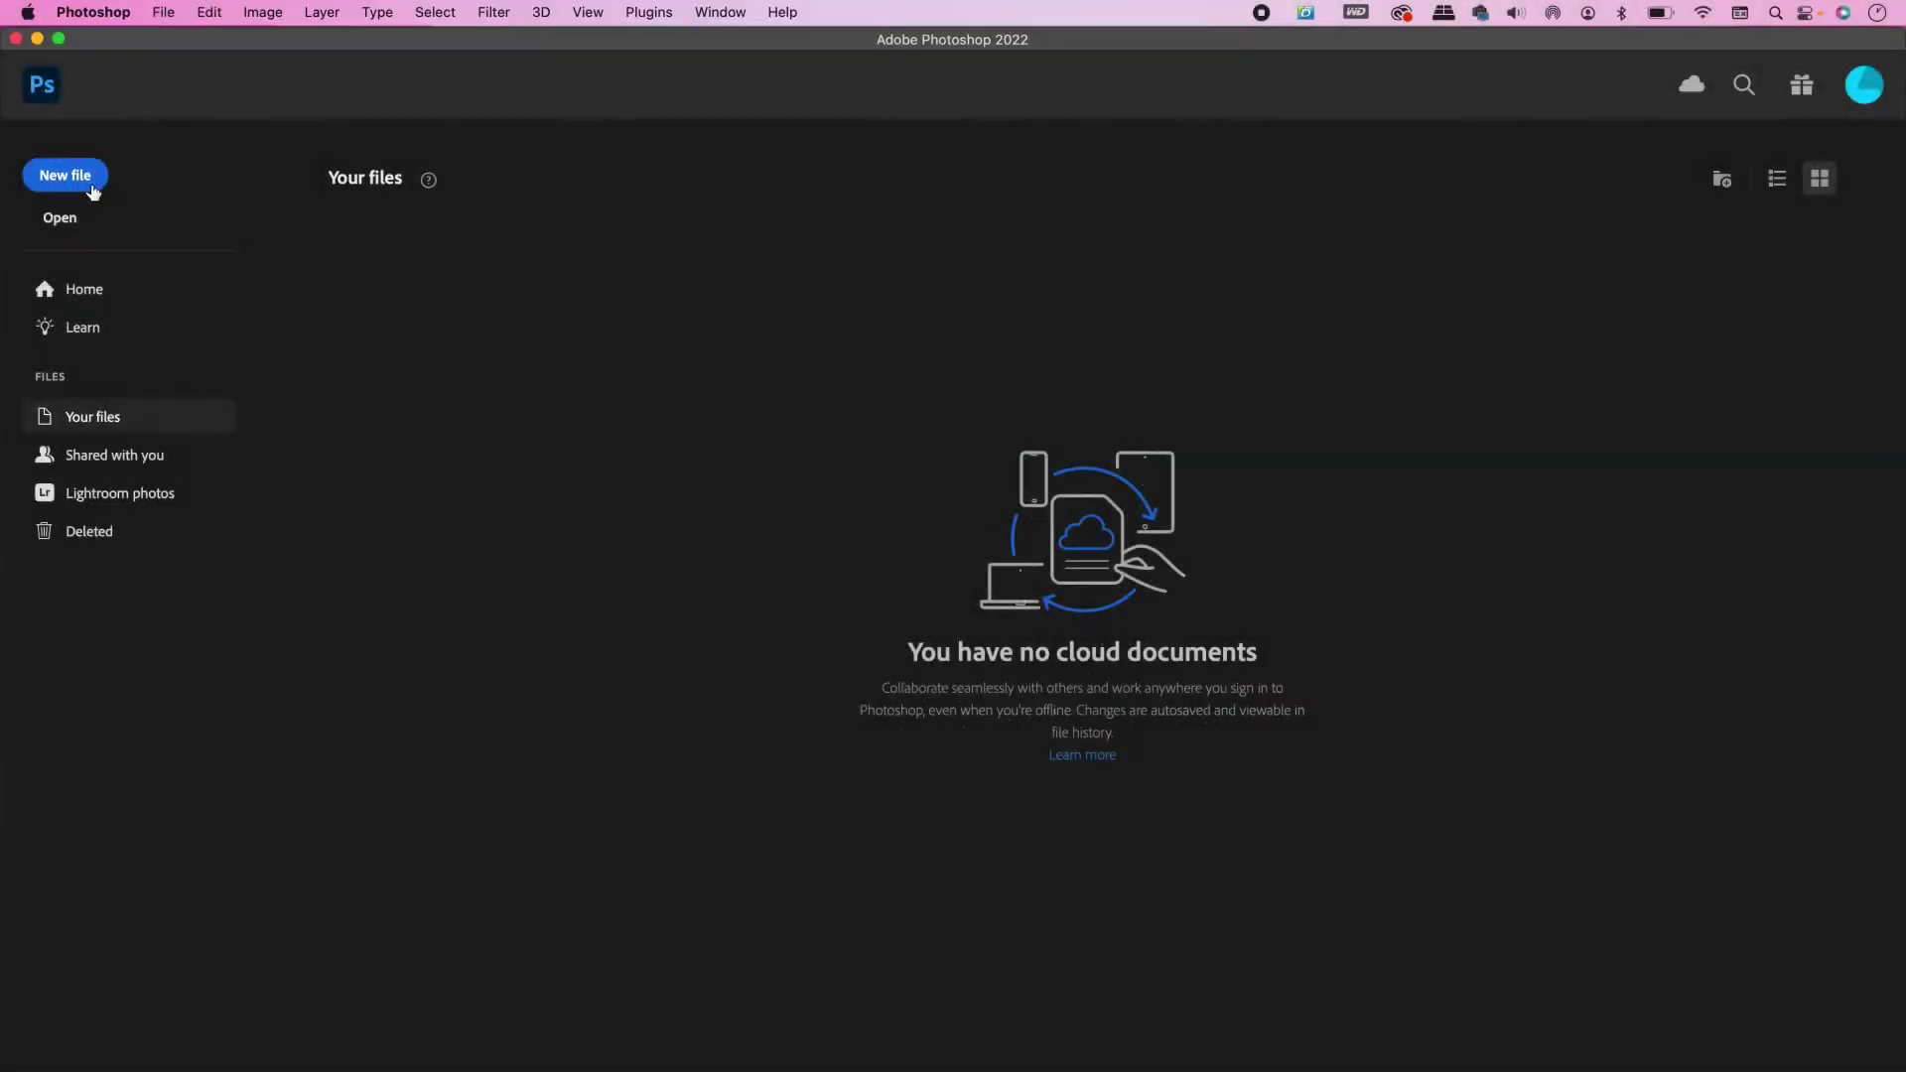
Create the WorldTour_Tee document from the preset with Black background contents
click(92, 184)
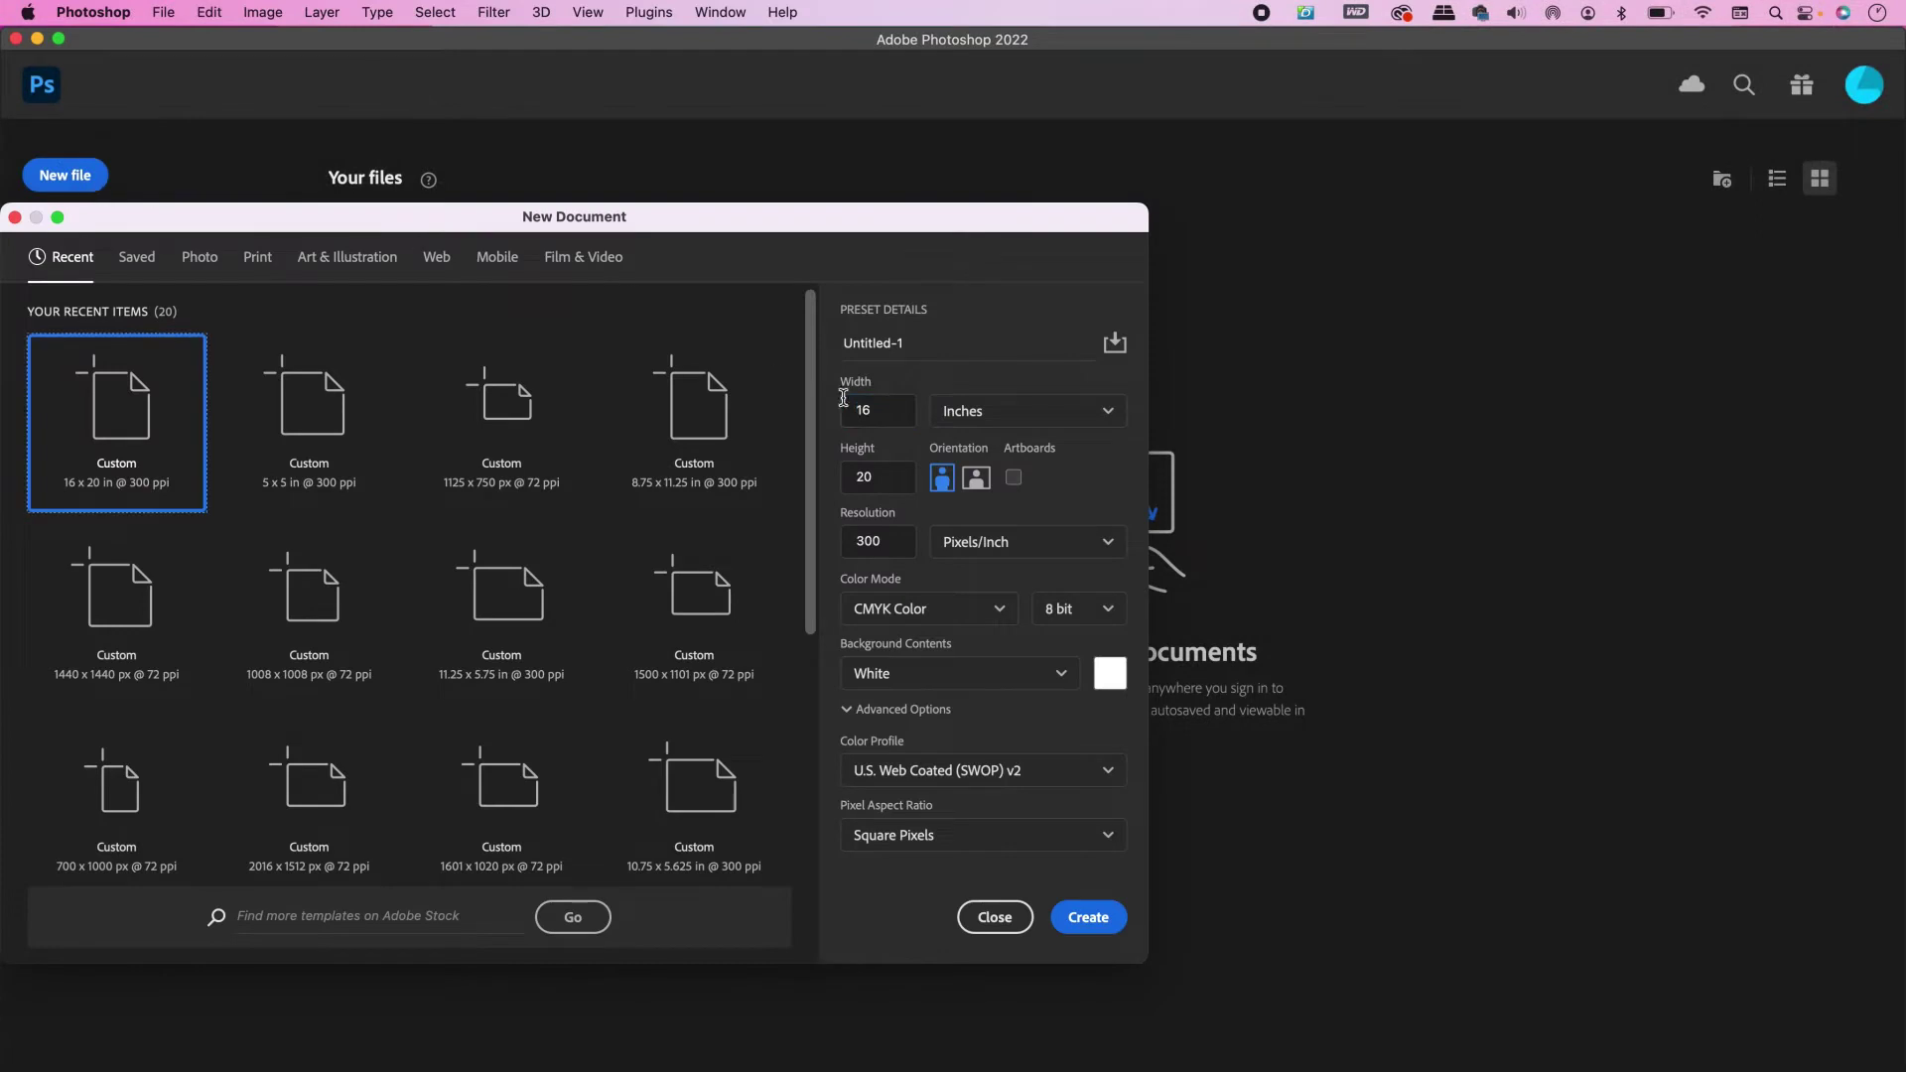
click(877, 338)
text(WorldTour_Tee)
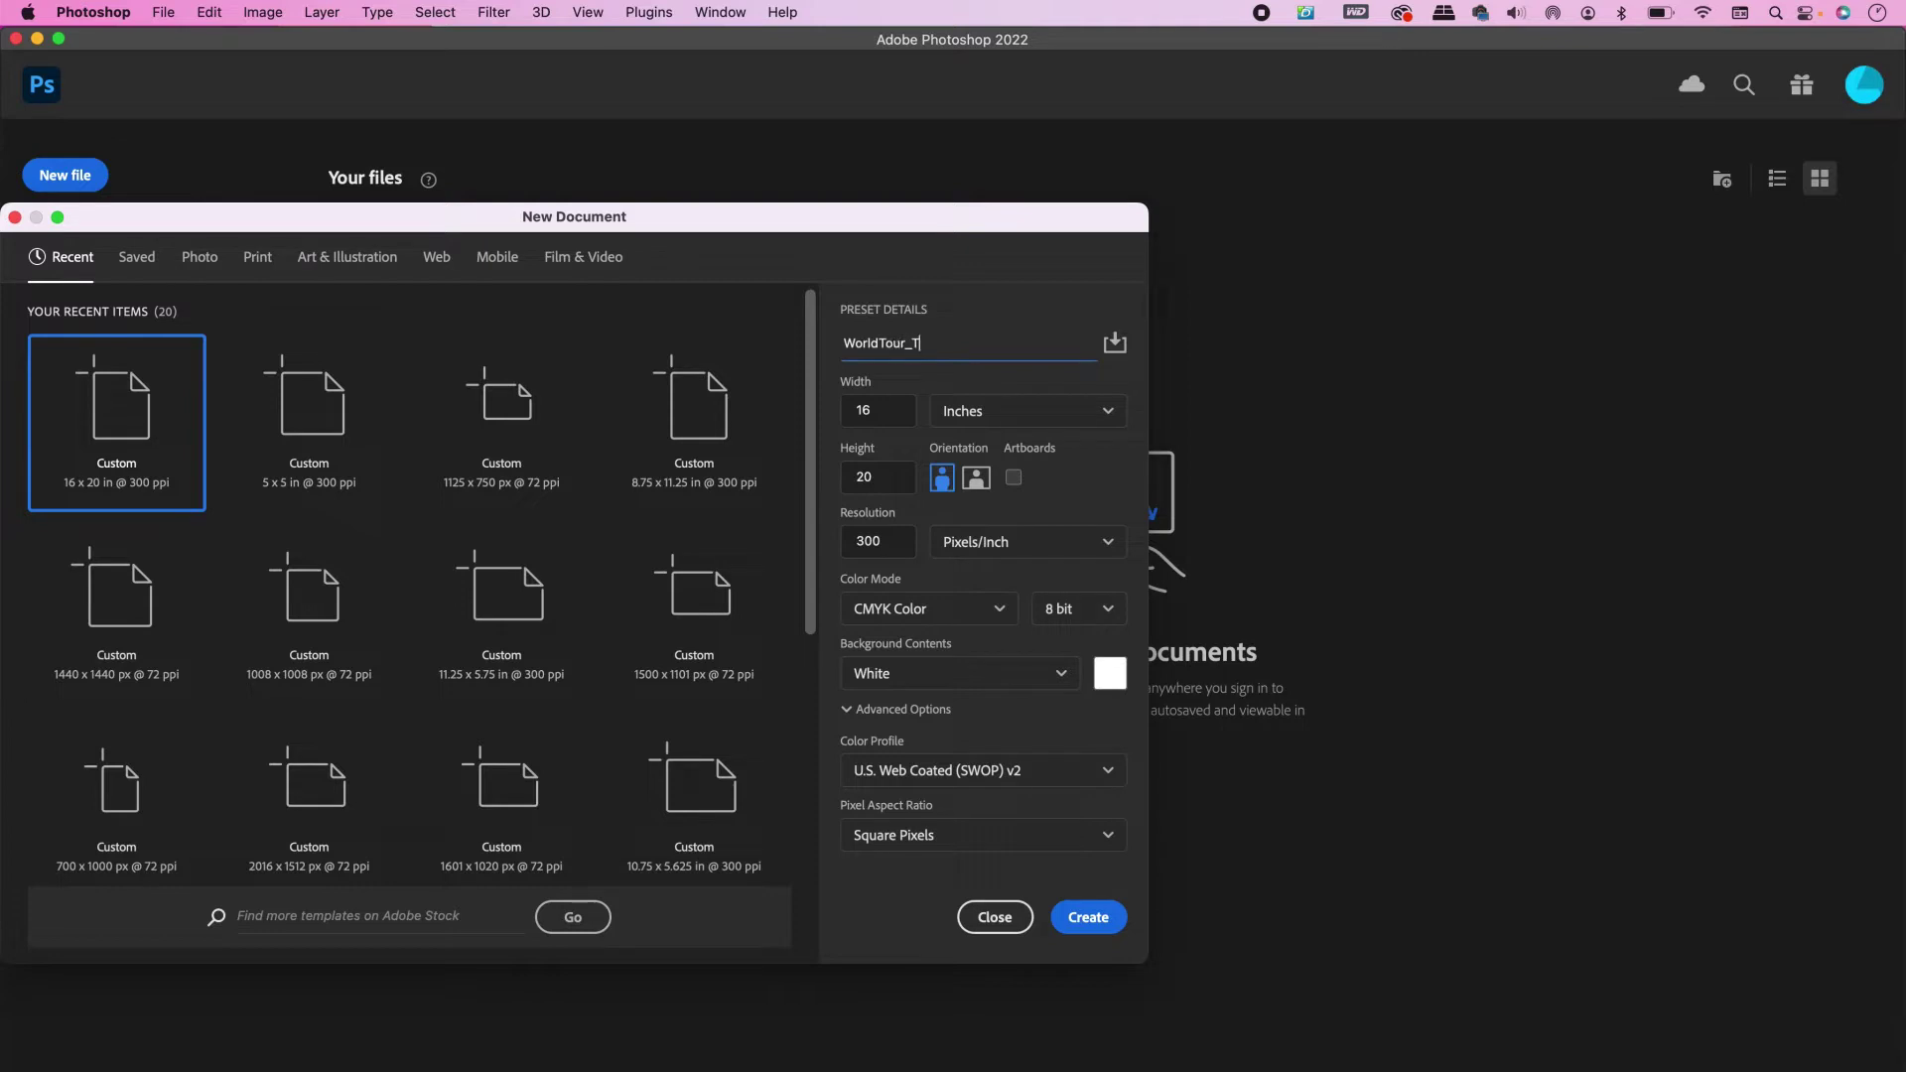
click(1045, 675)
click(1003, 750)
click(1079, 921)
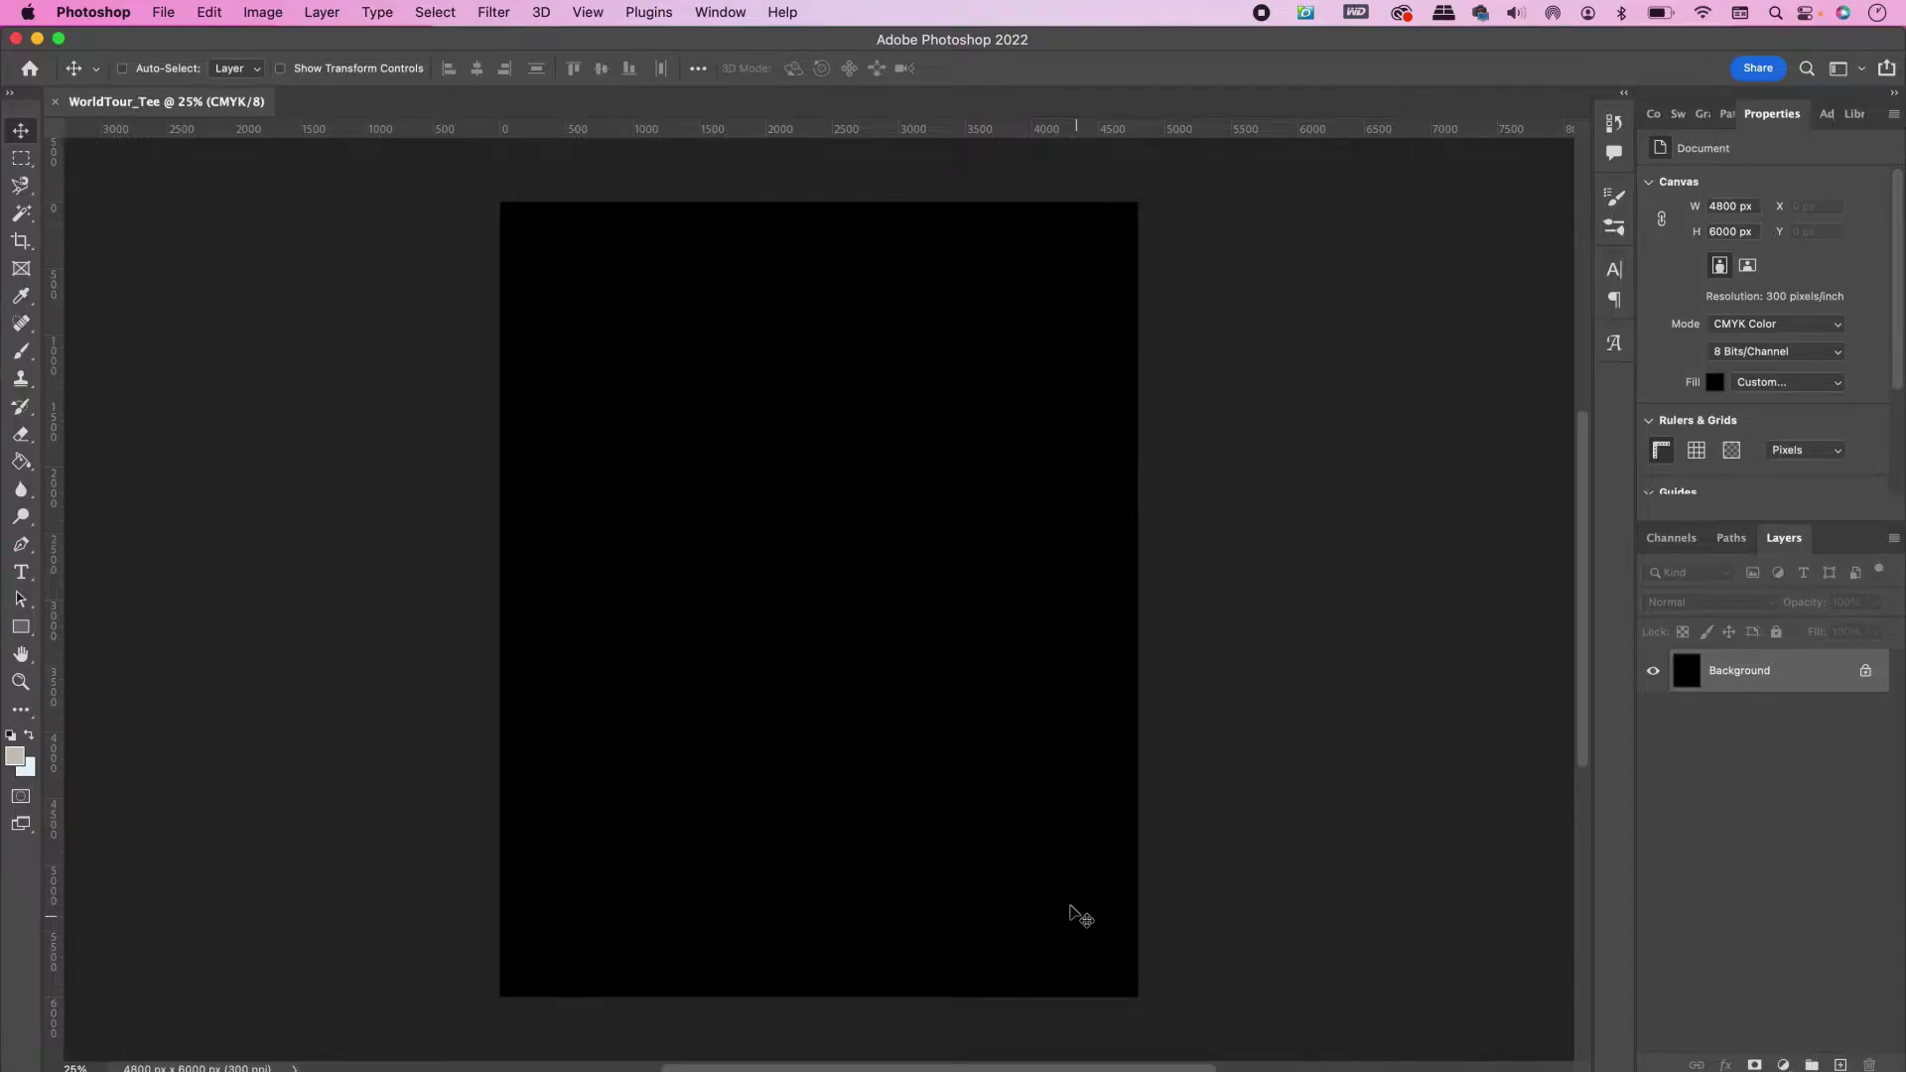
Type the title 'TO WHOM' and 'IT MAY CONCERN' on separate lines near the canvas top
click(20, 572)
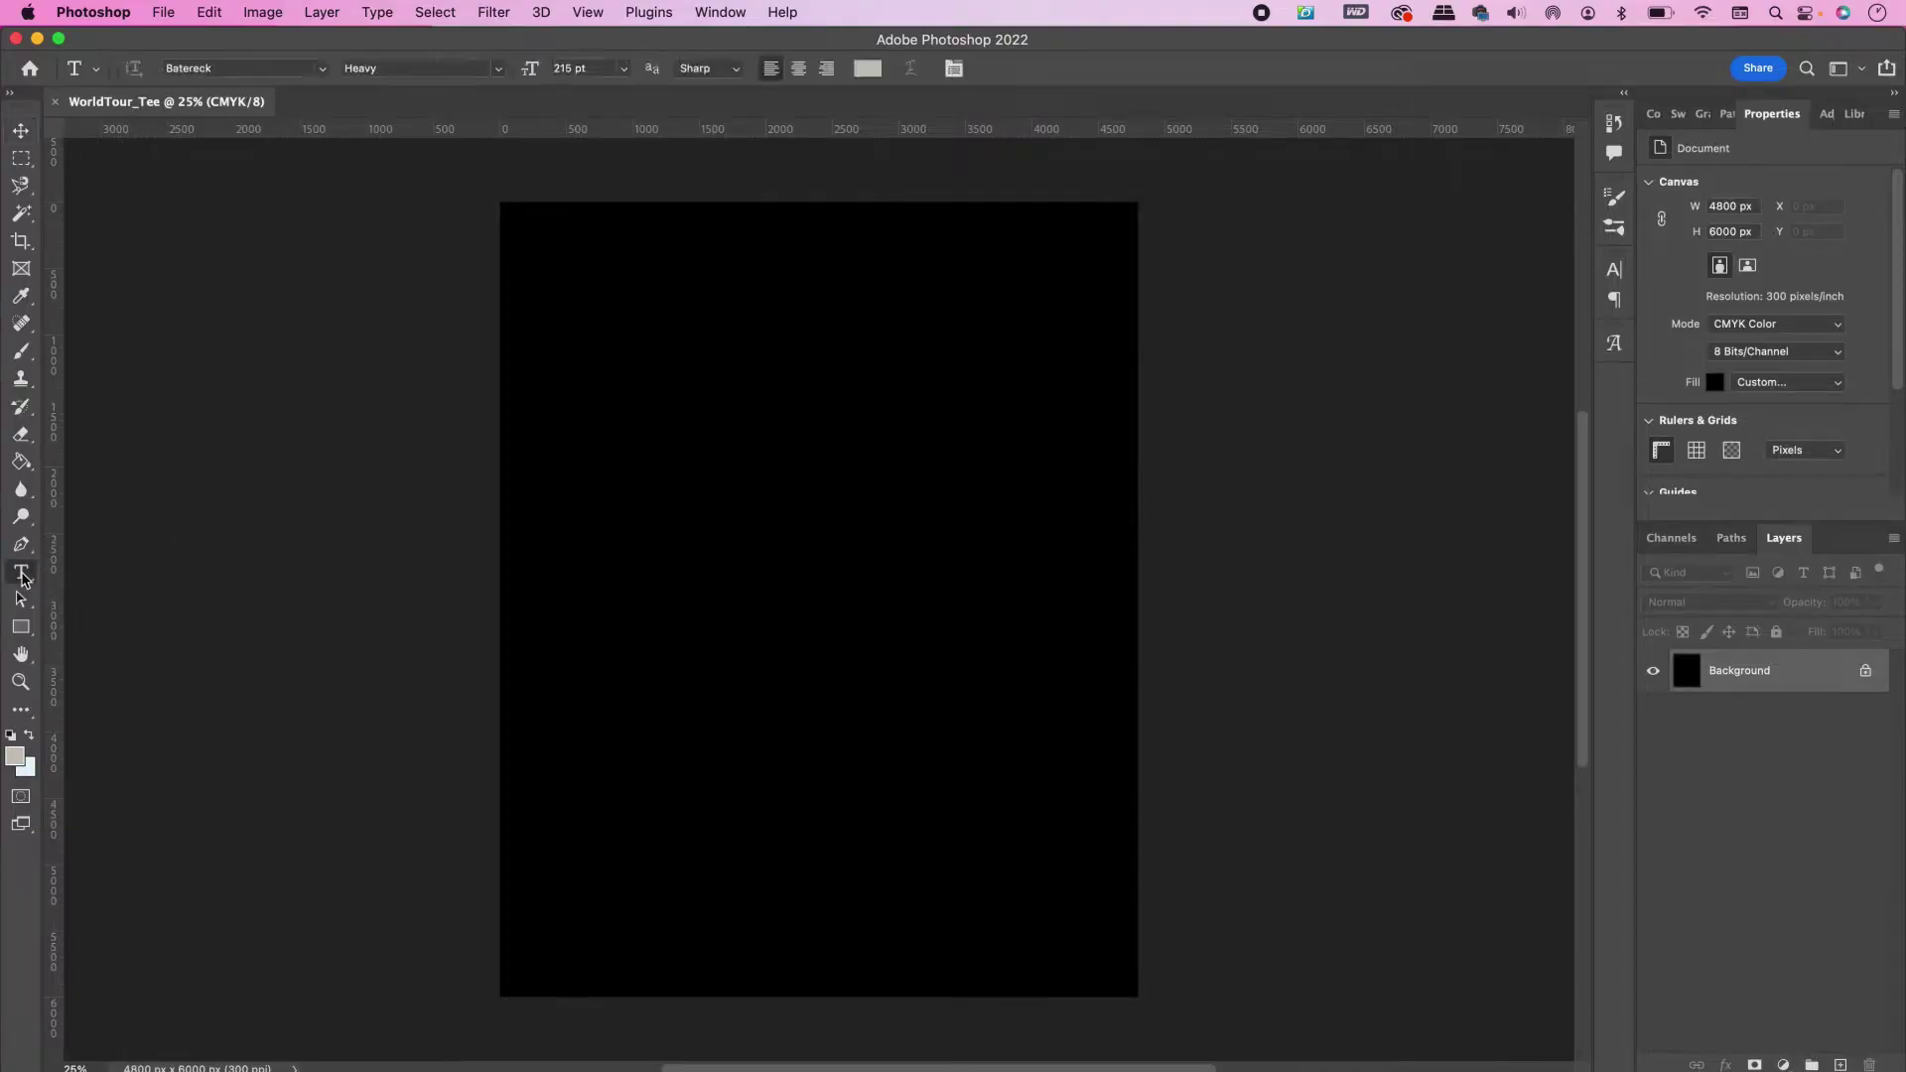
click(604, 296)
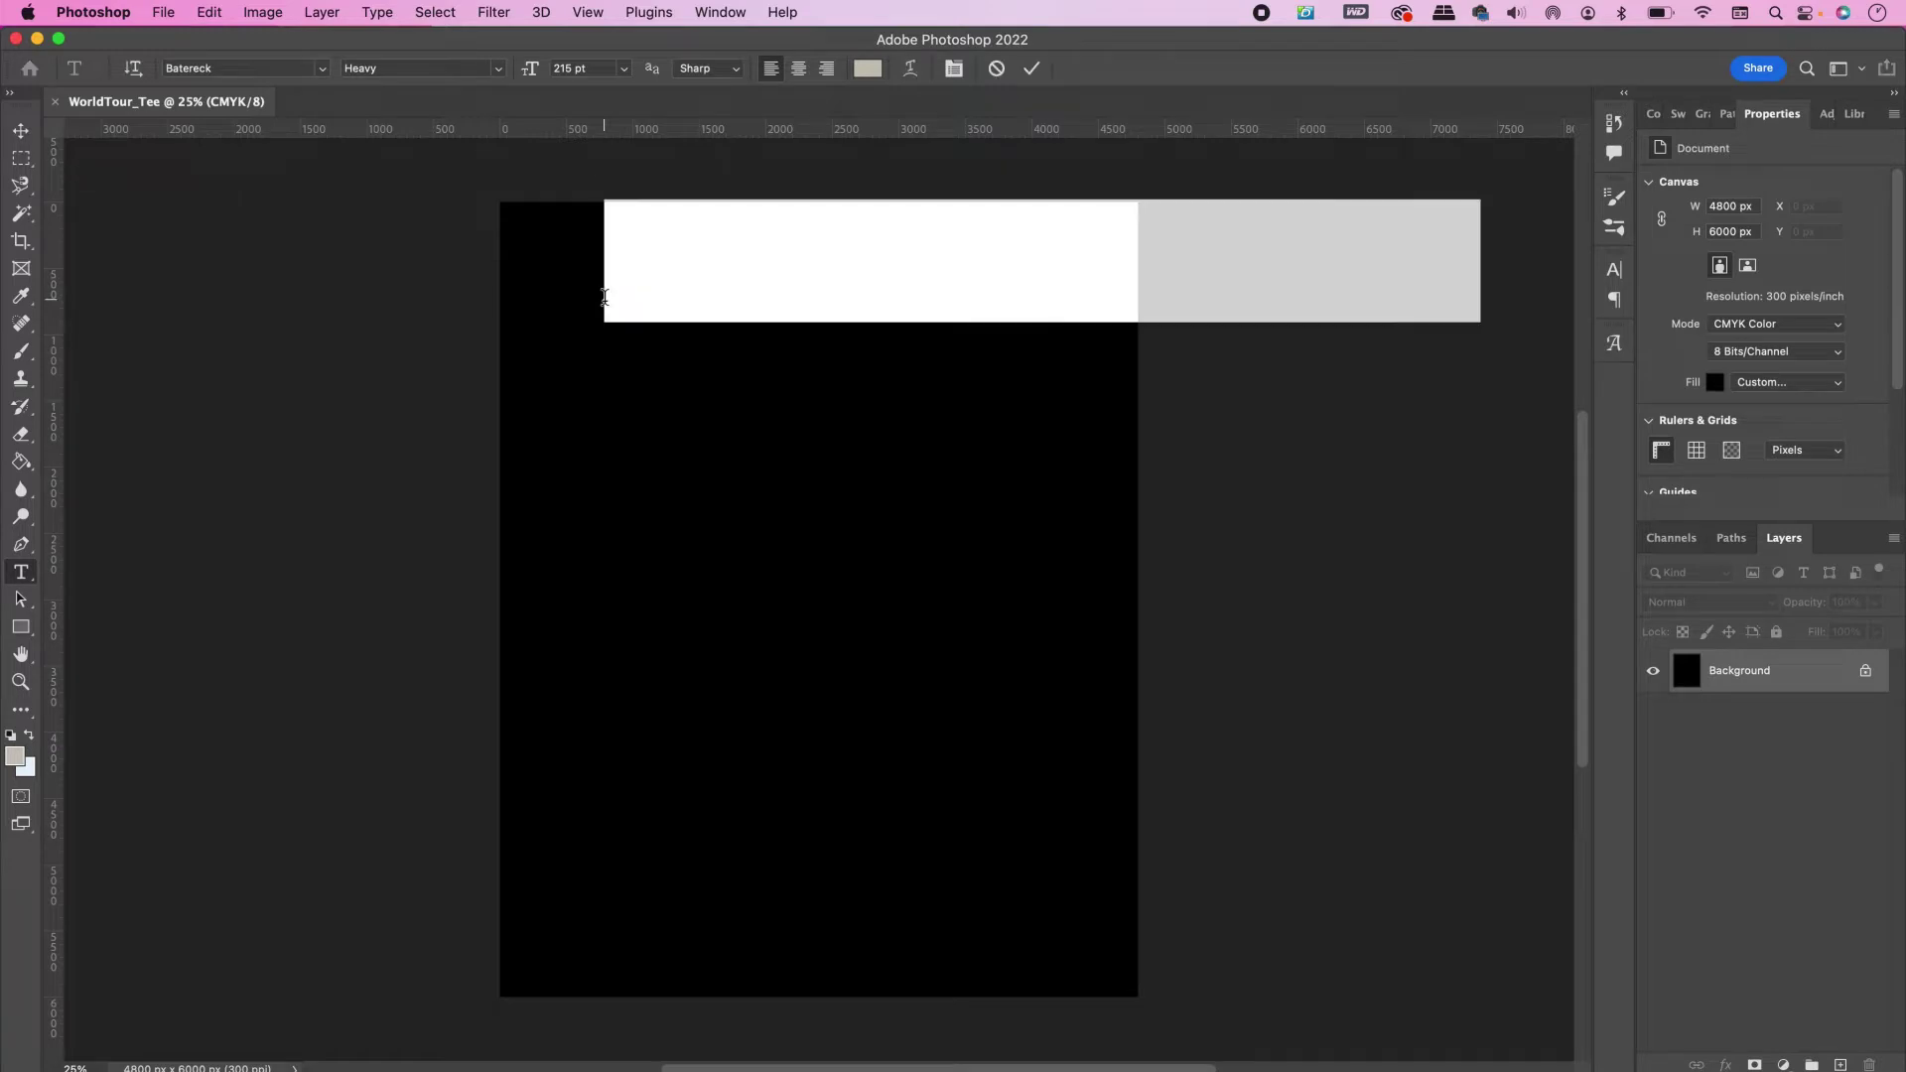
text(TO)
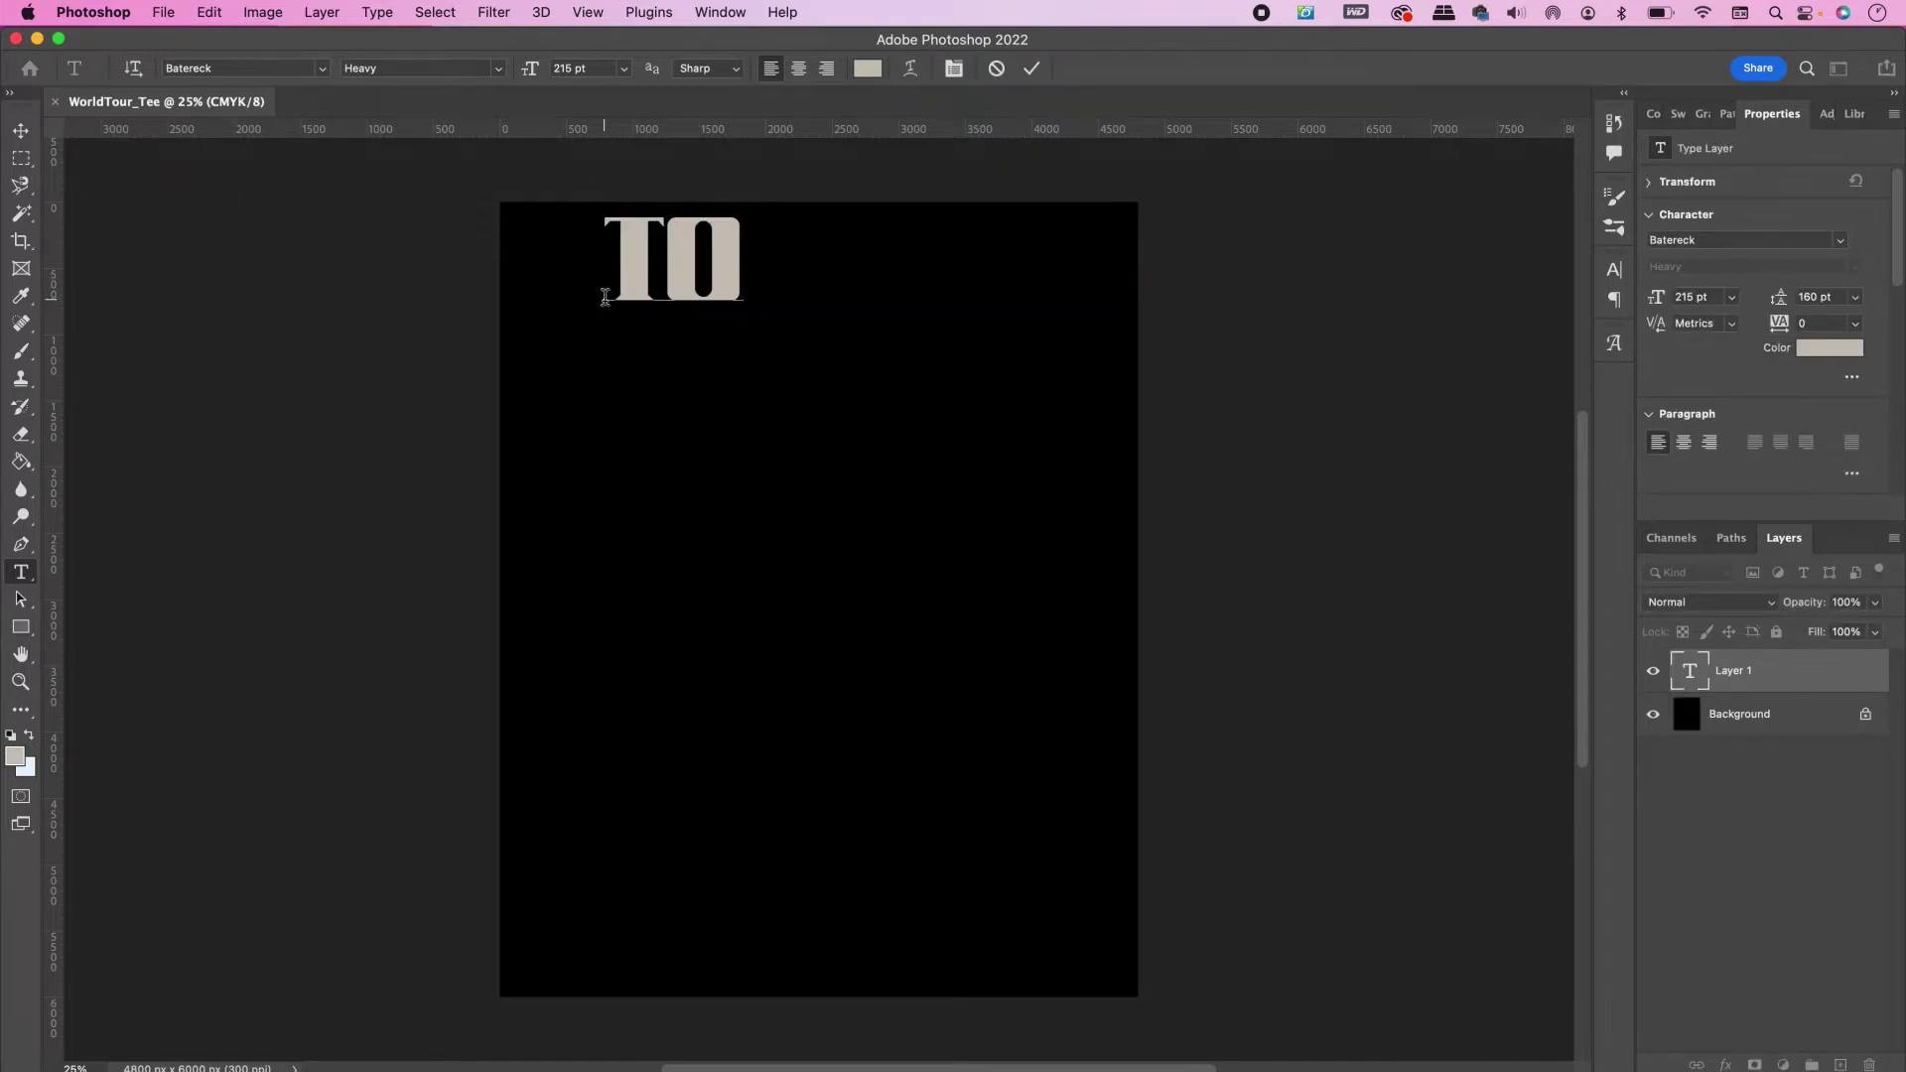
text( WHOM)
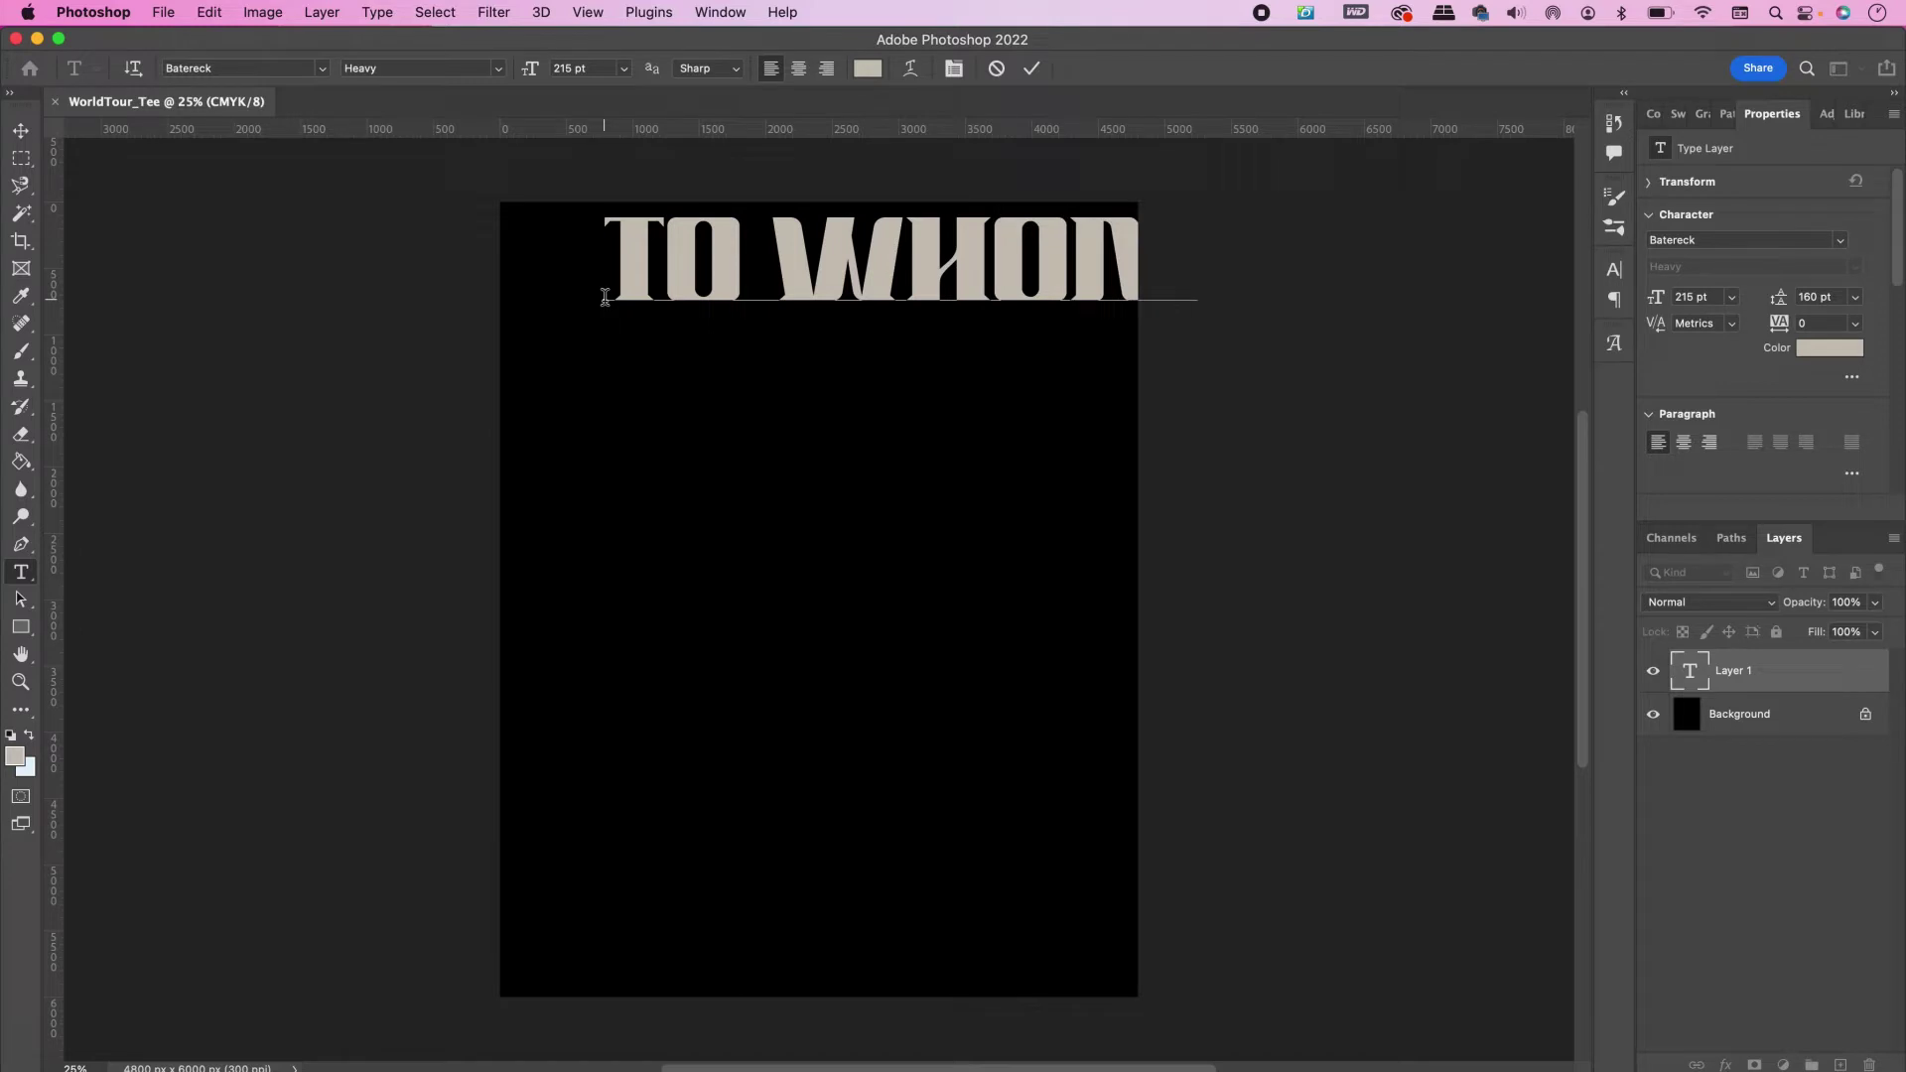
key(Return)
text(IT MAY )
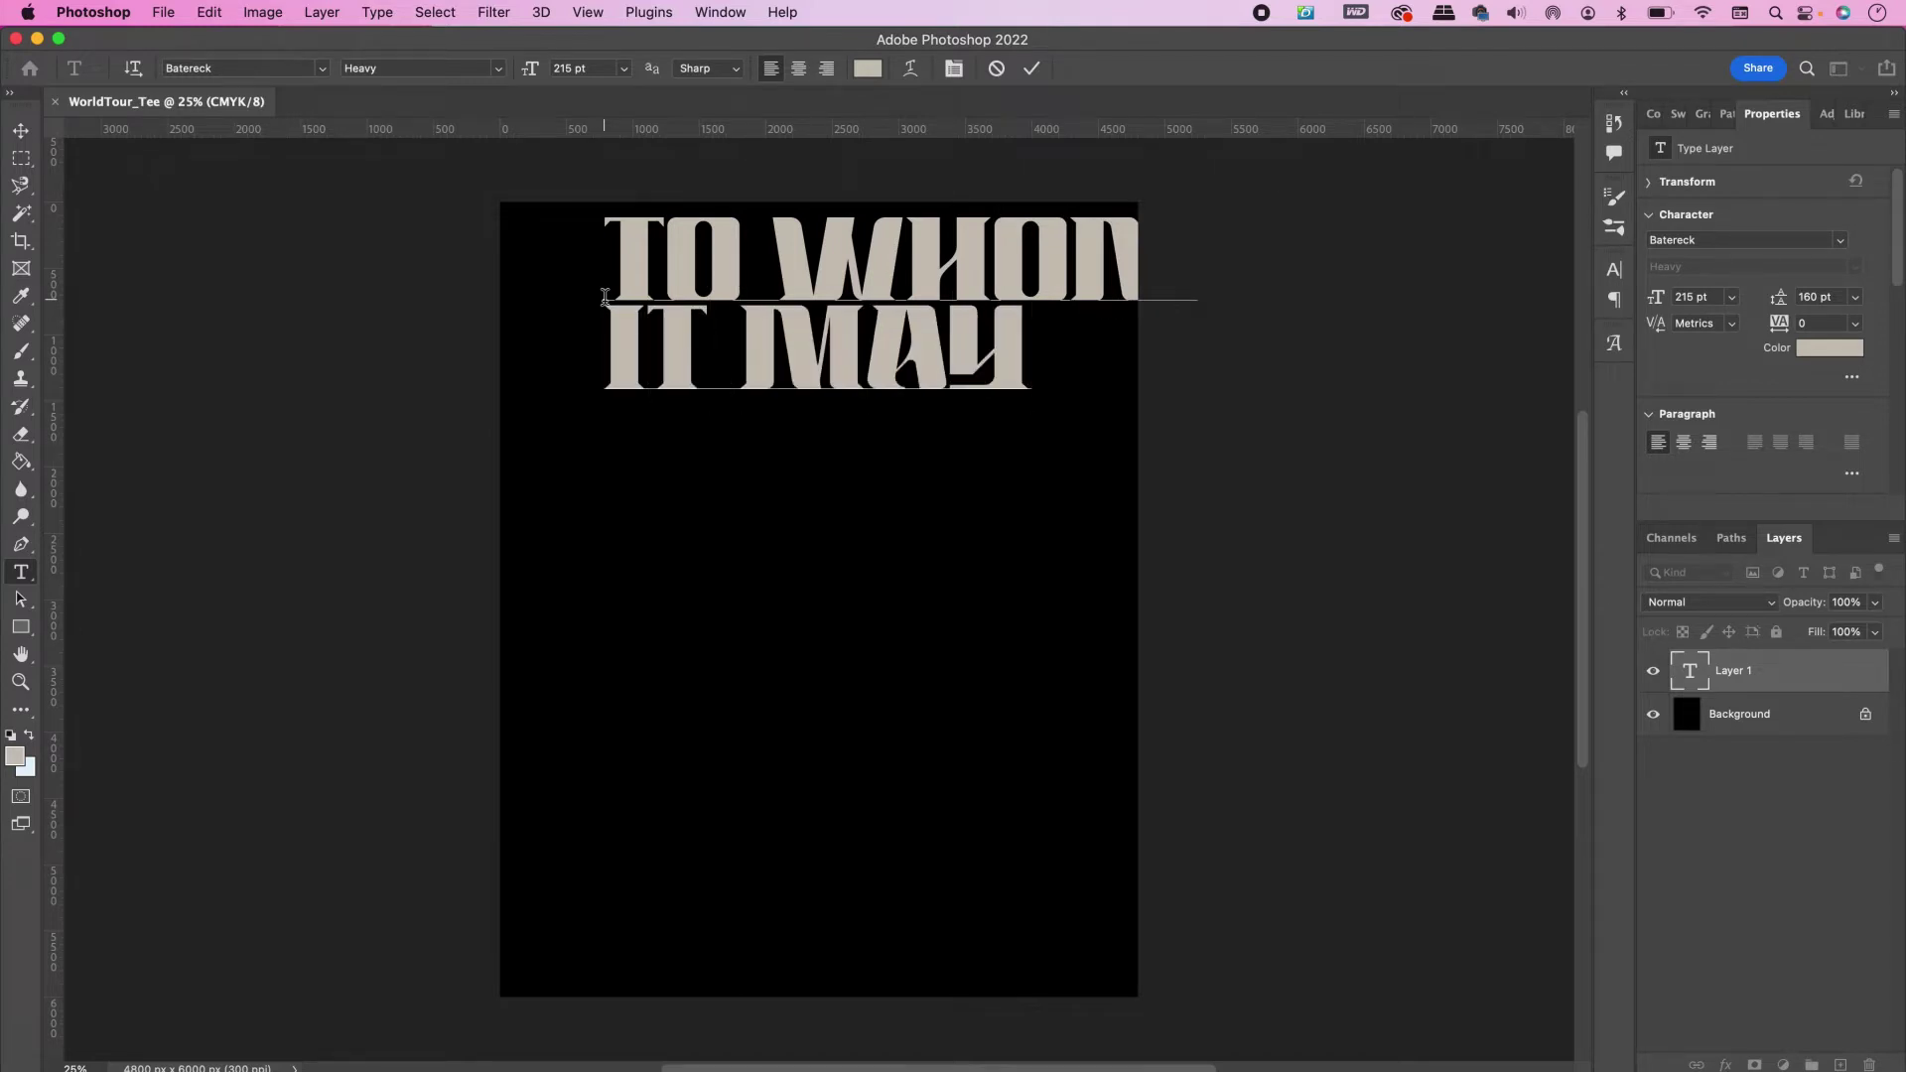
text(CONCERN)
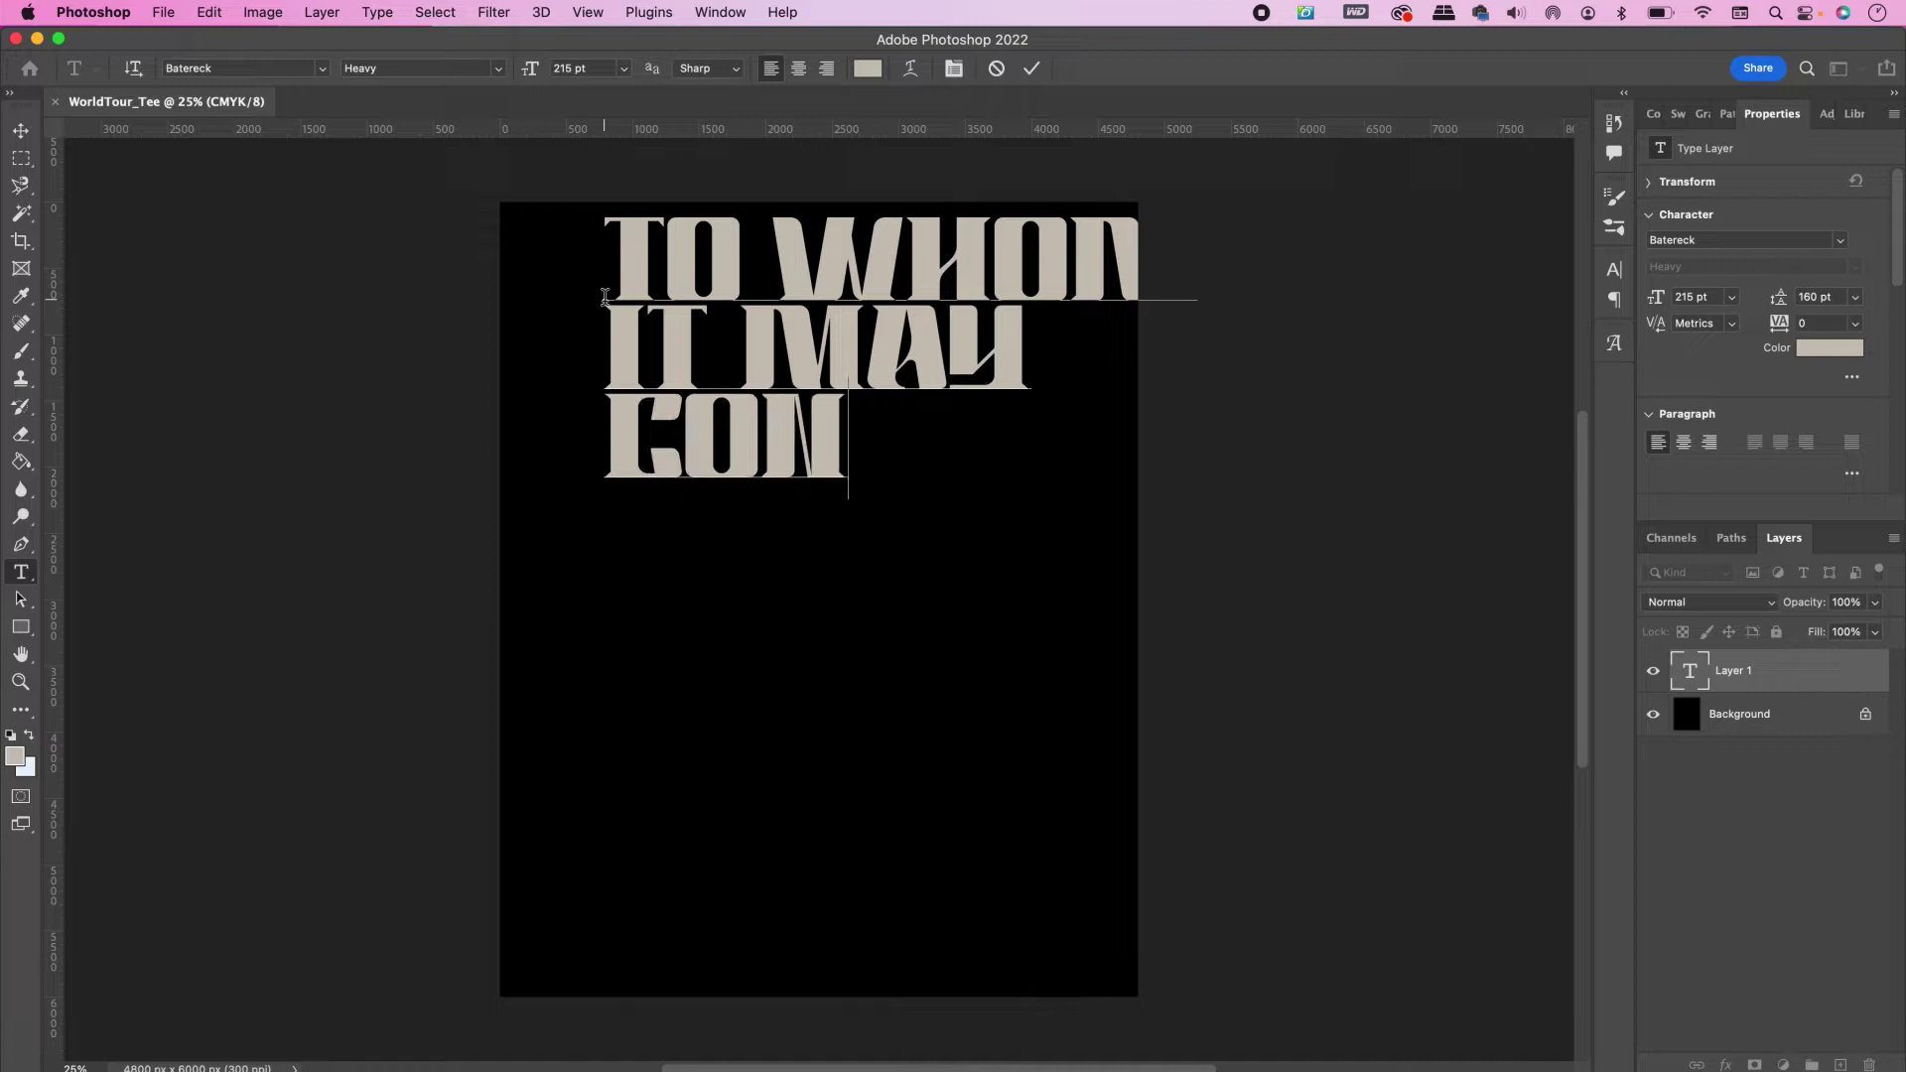
click(1031, 68)
Move the title fully inside the canvas and zoom in on it
key(v)
drag(918, 377, 844, 472)
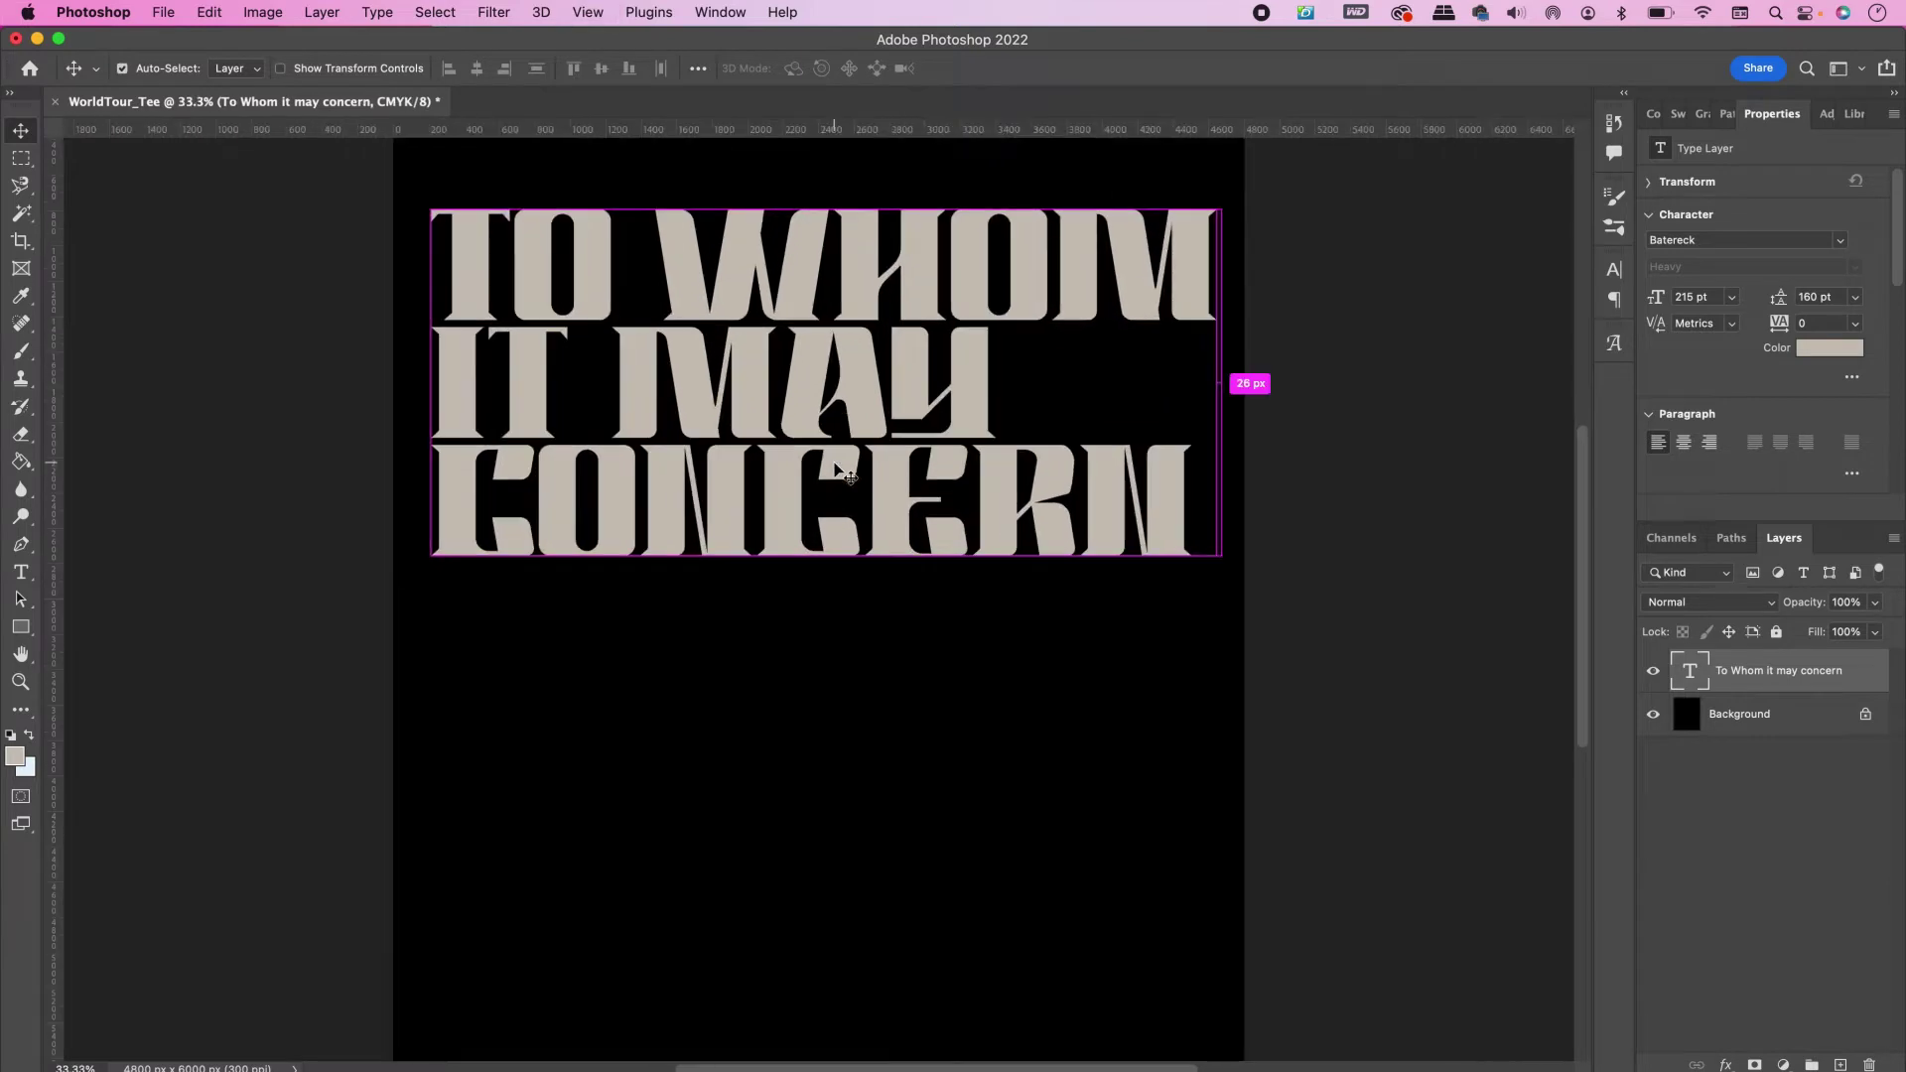
key(super+equal)
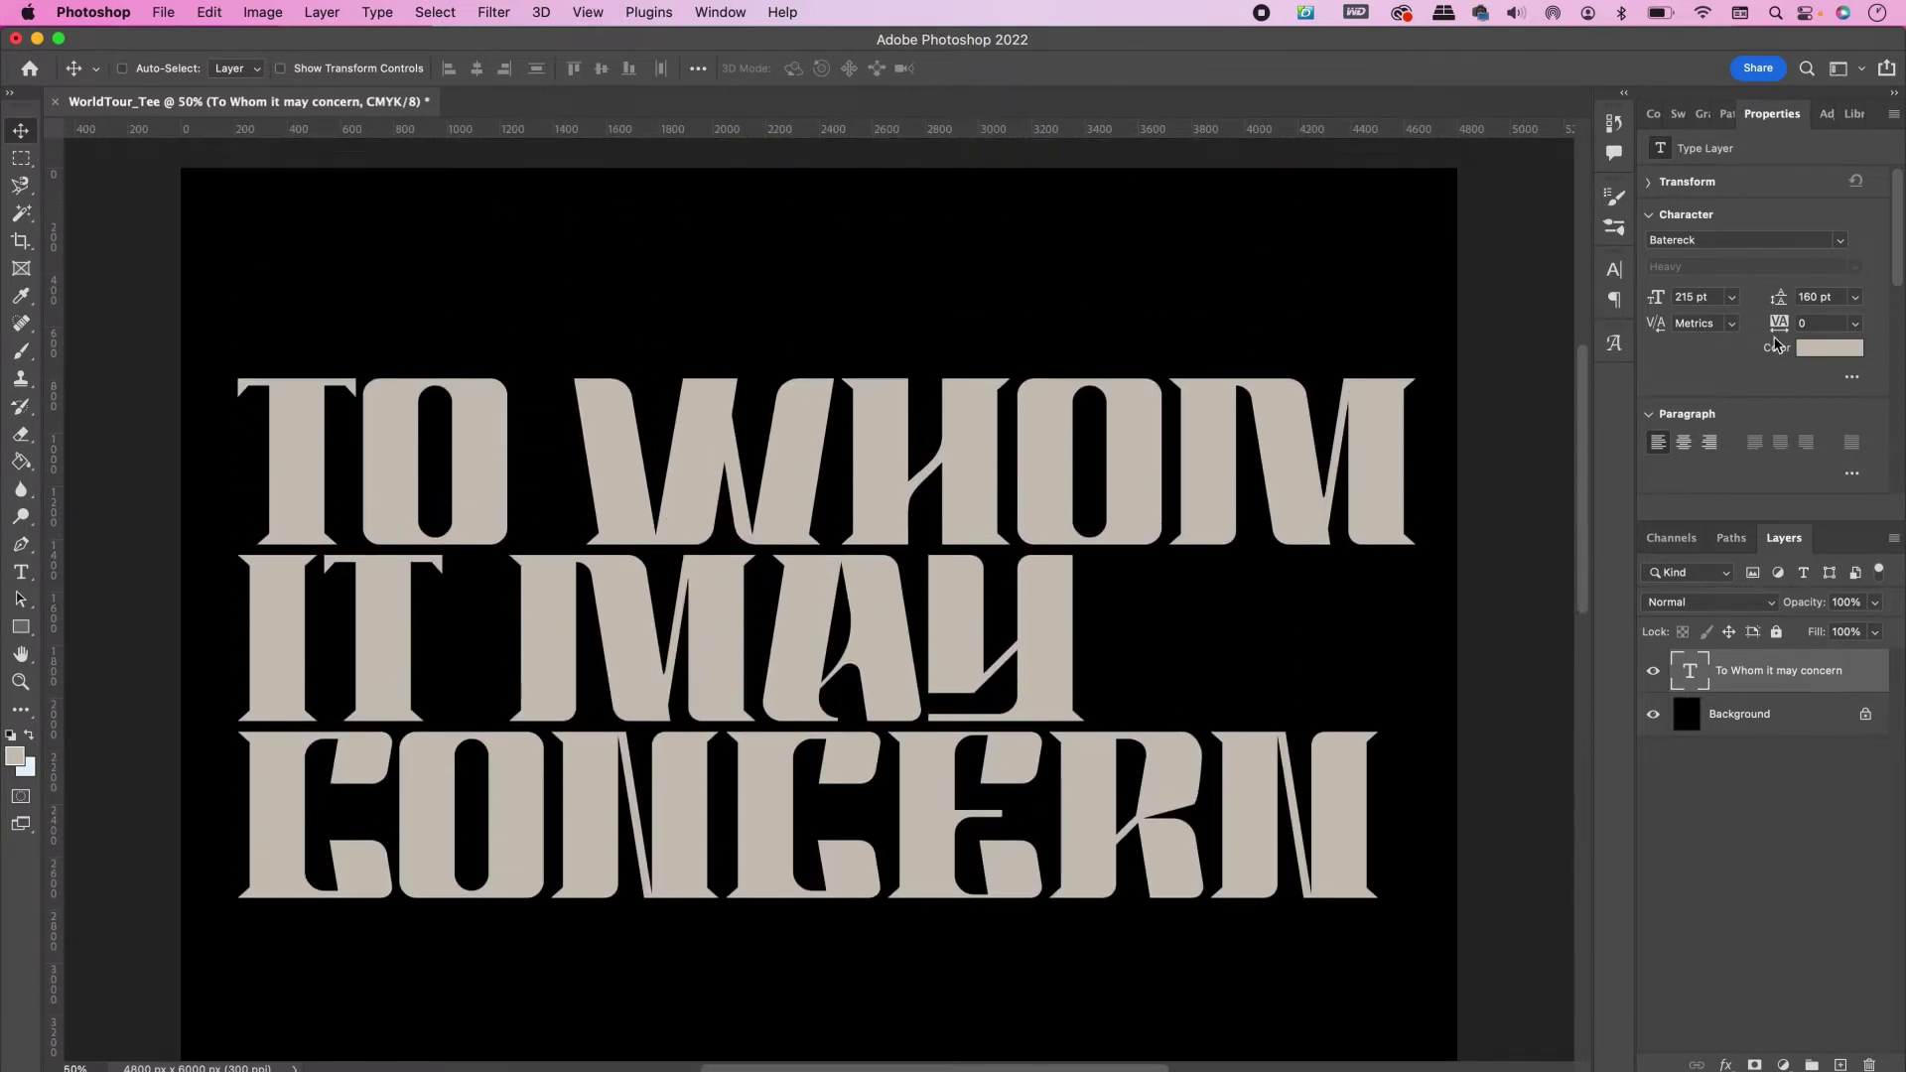
Set the title's text colour to hex ccdc29 in the Color Picker
click(1826, 347)
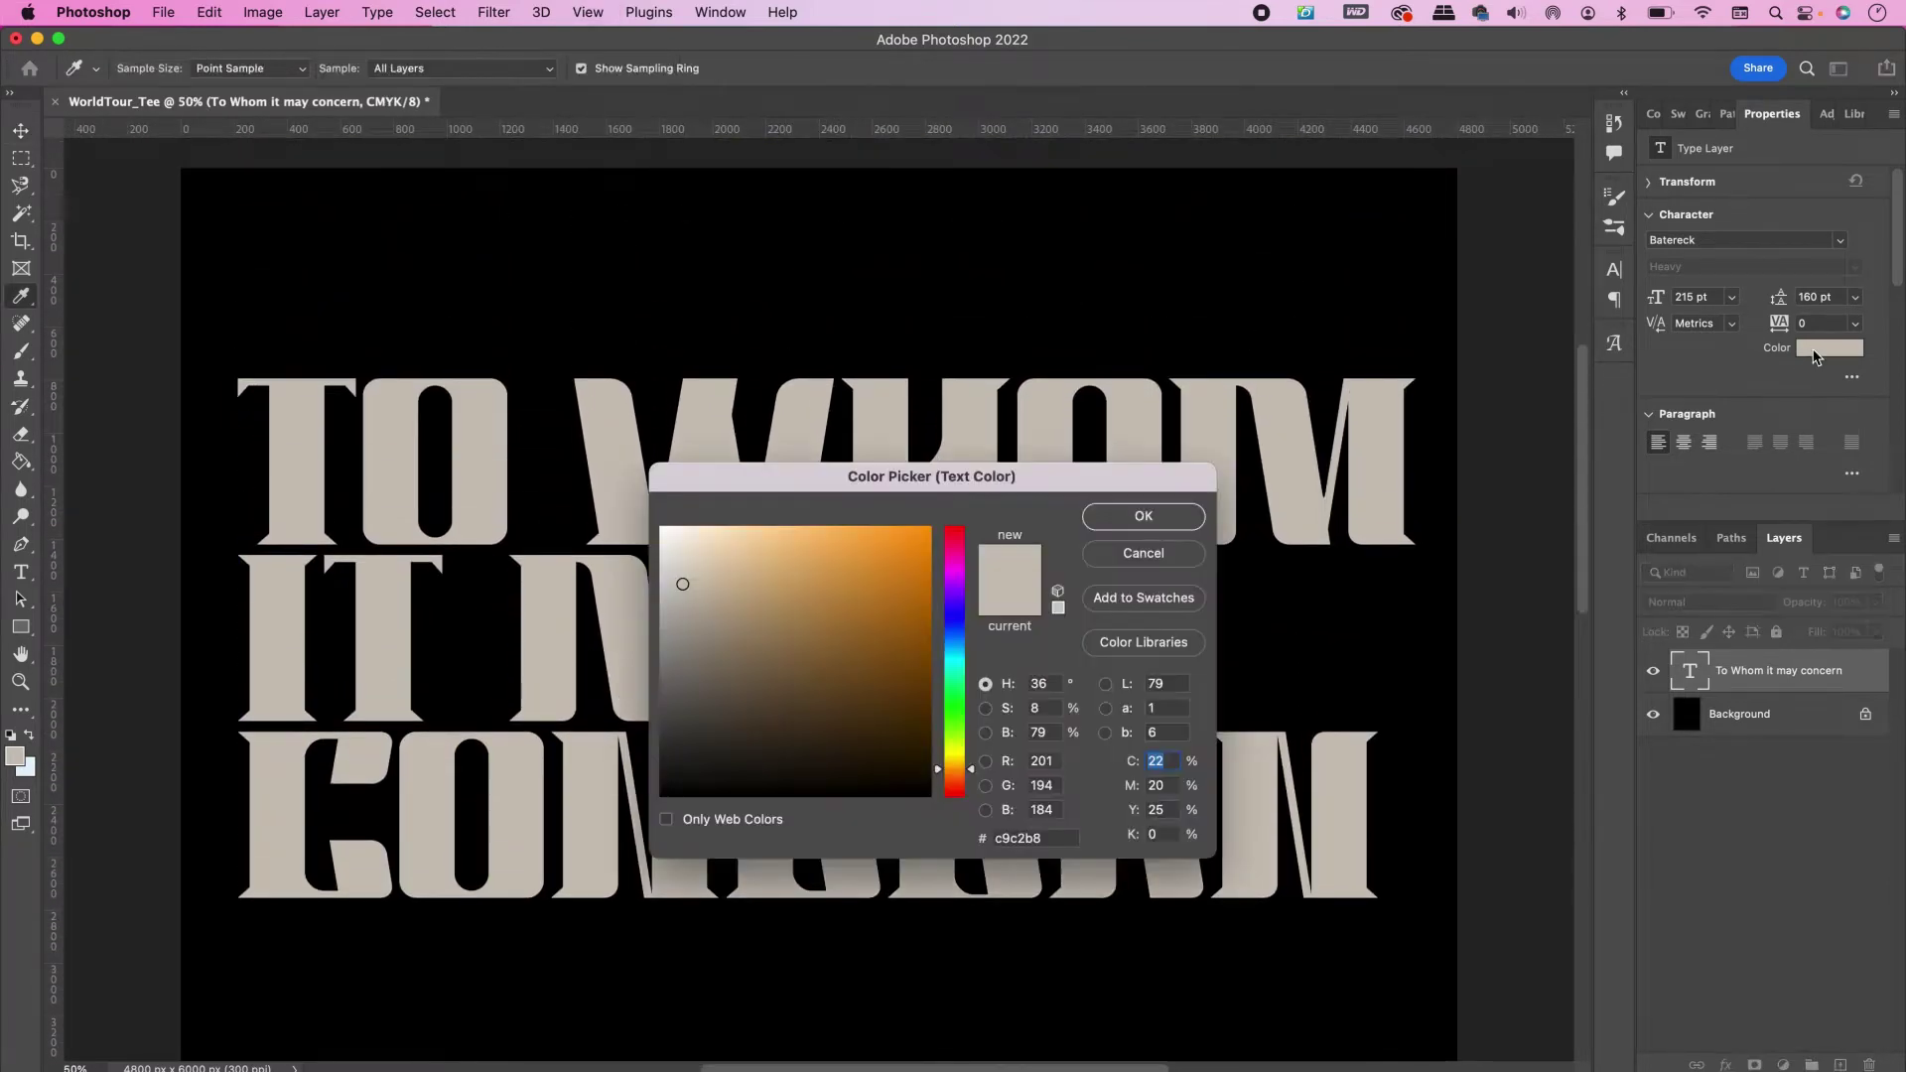
click(1056, 838)
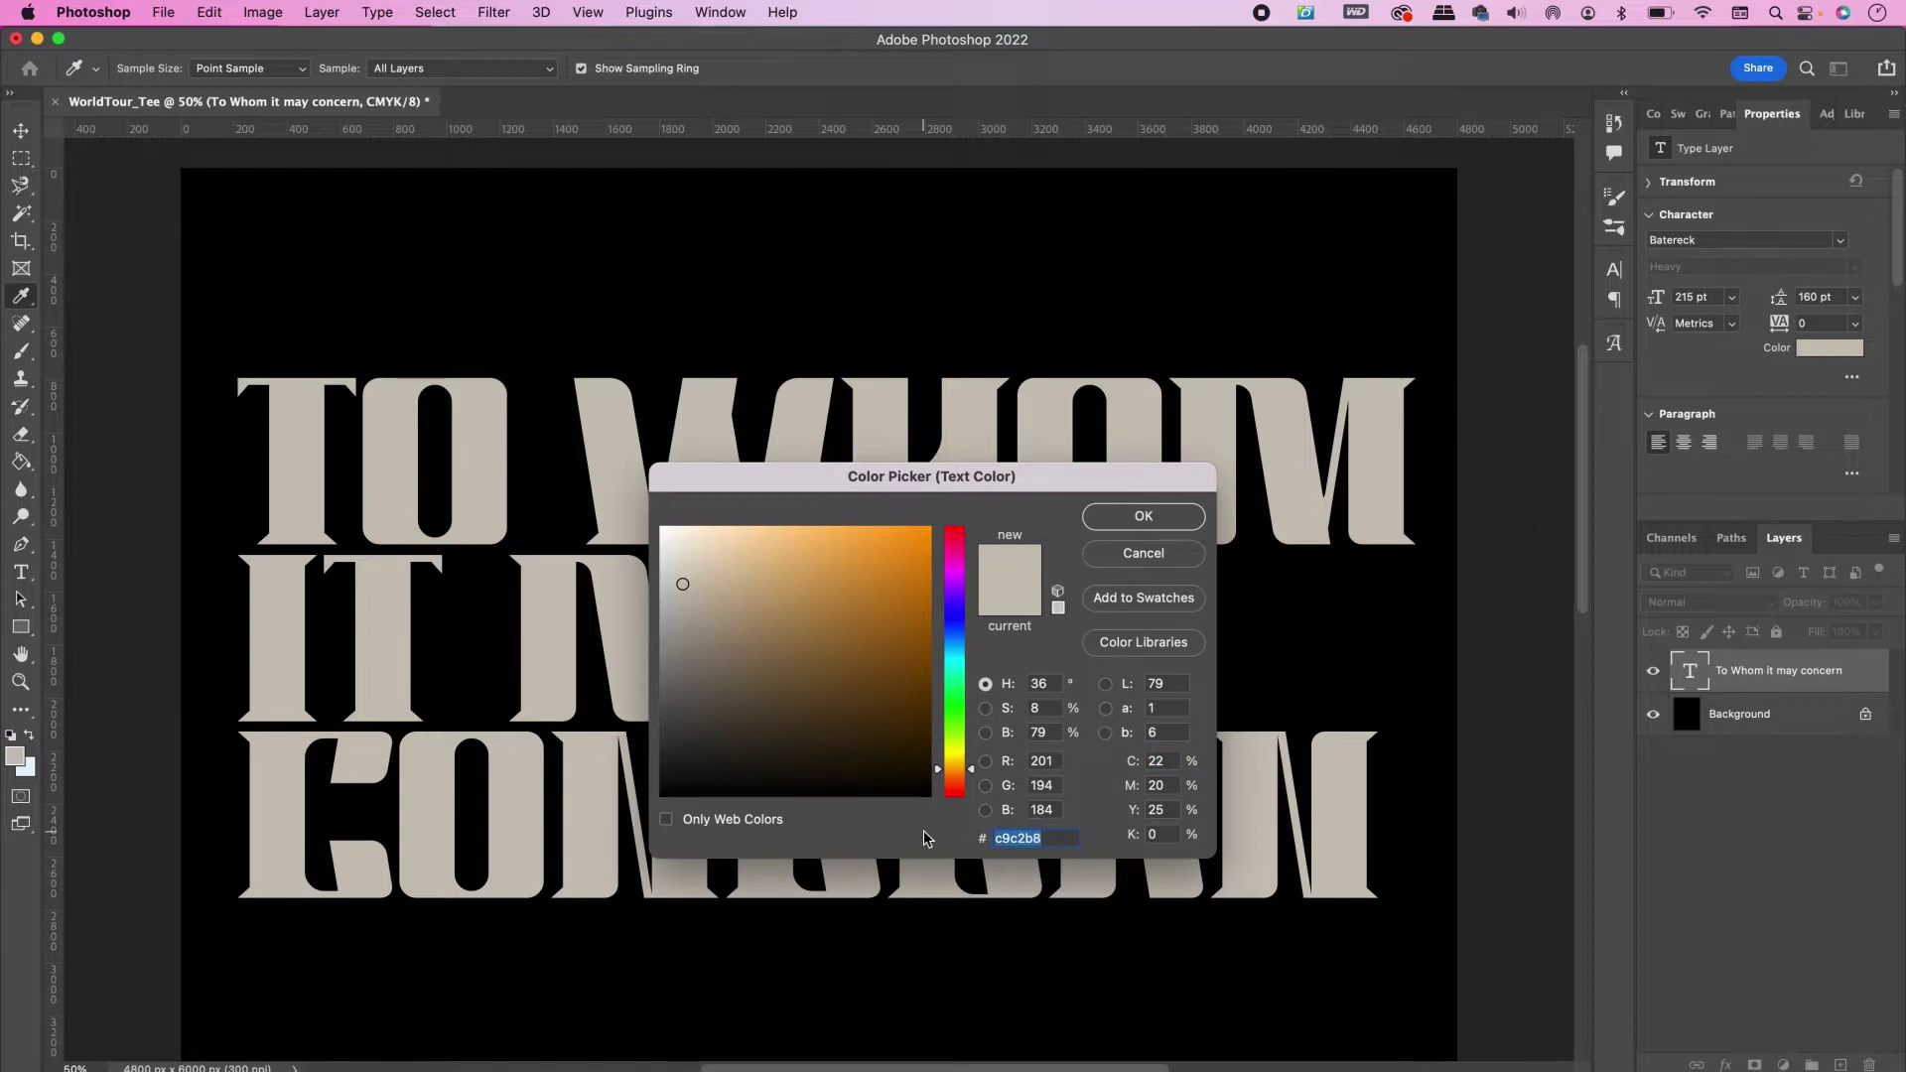
text(cc)
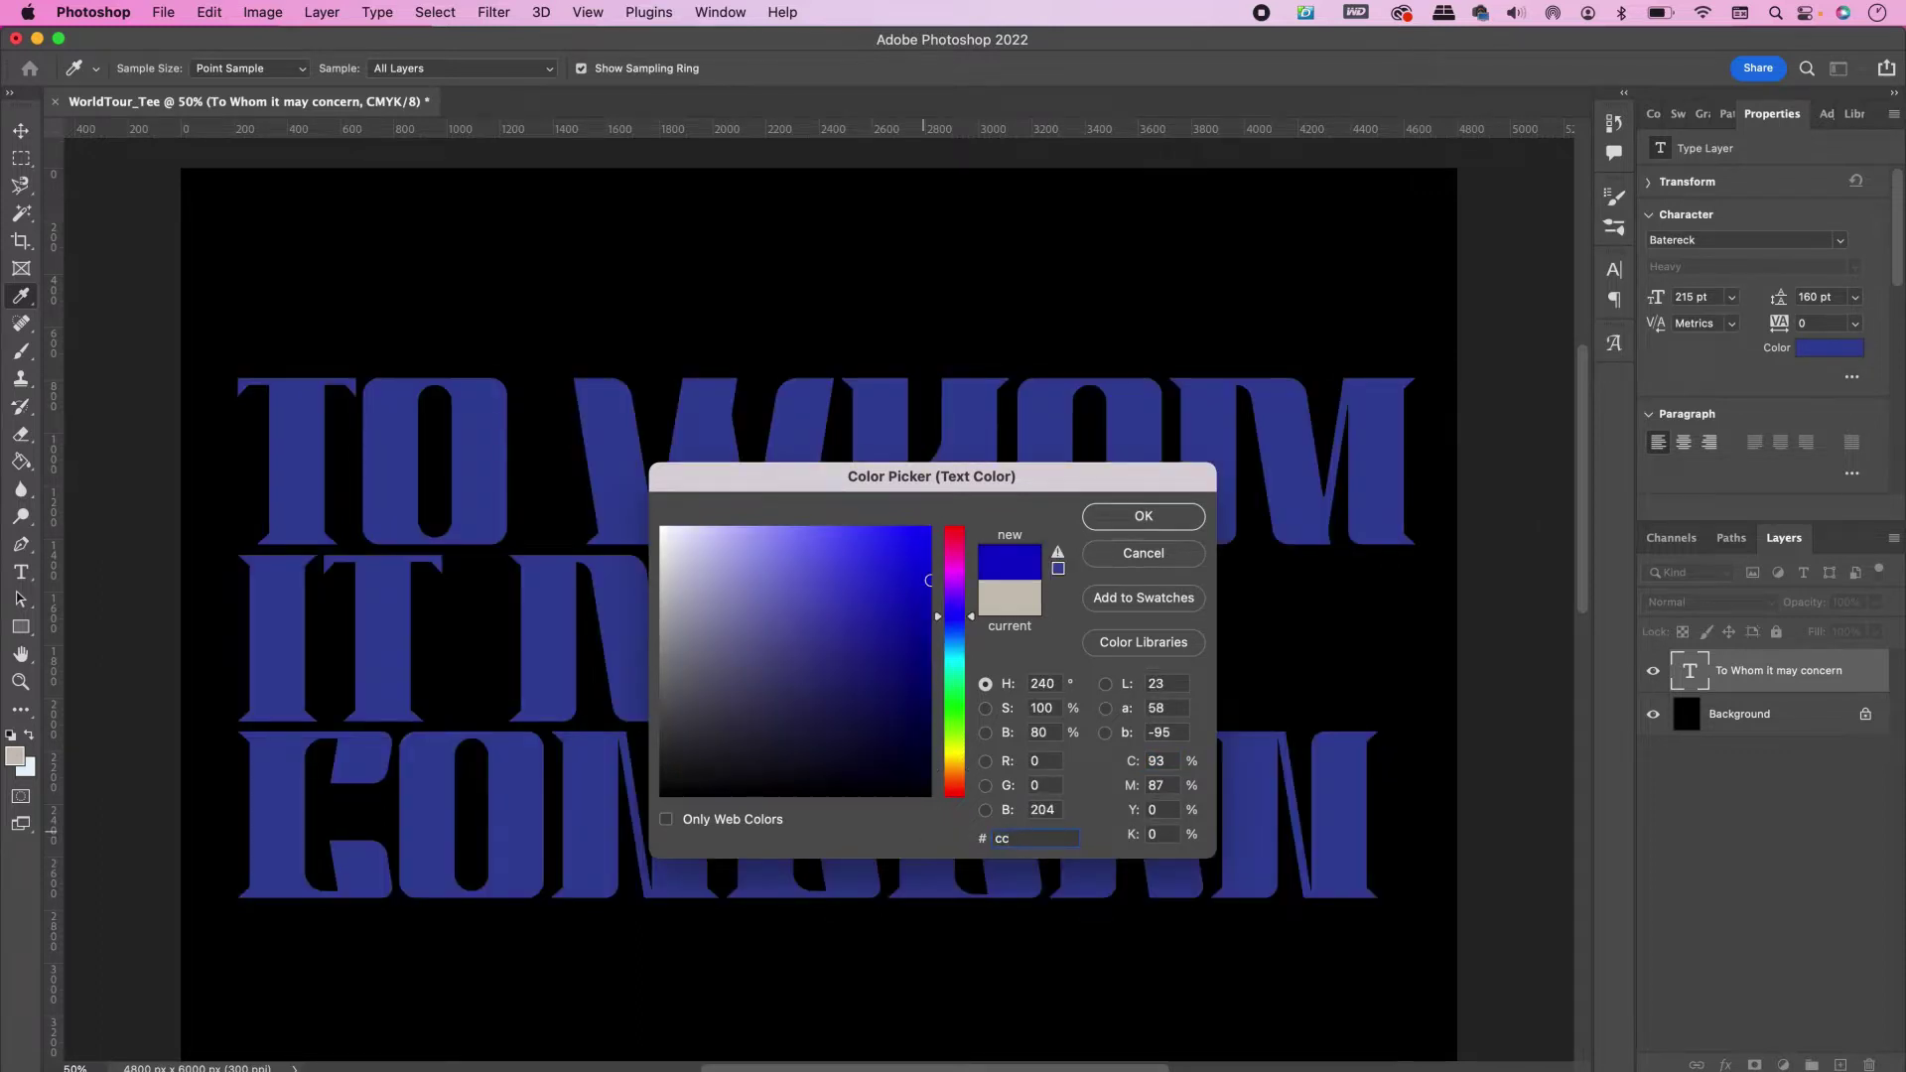
text(dc)
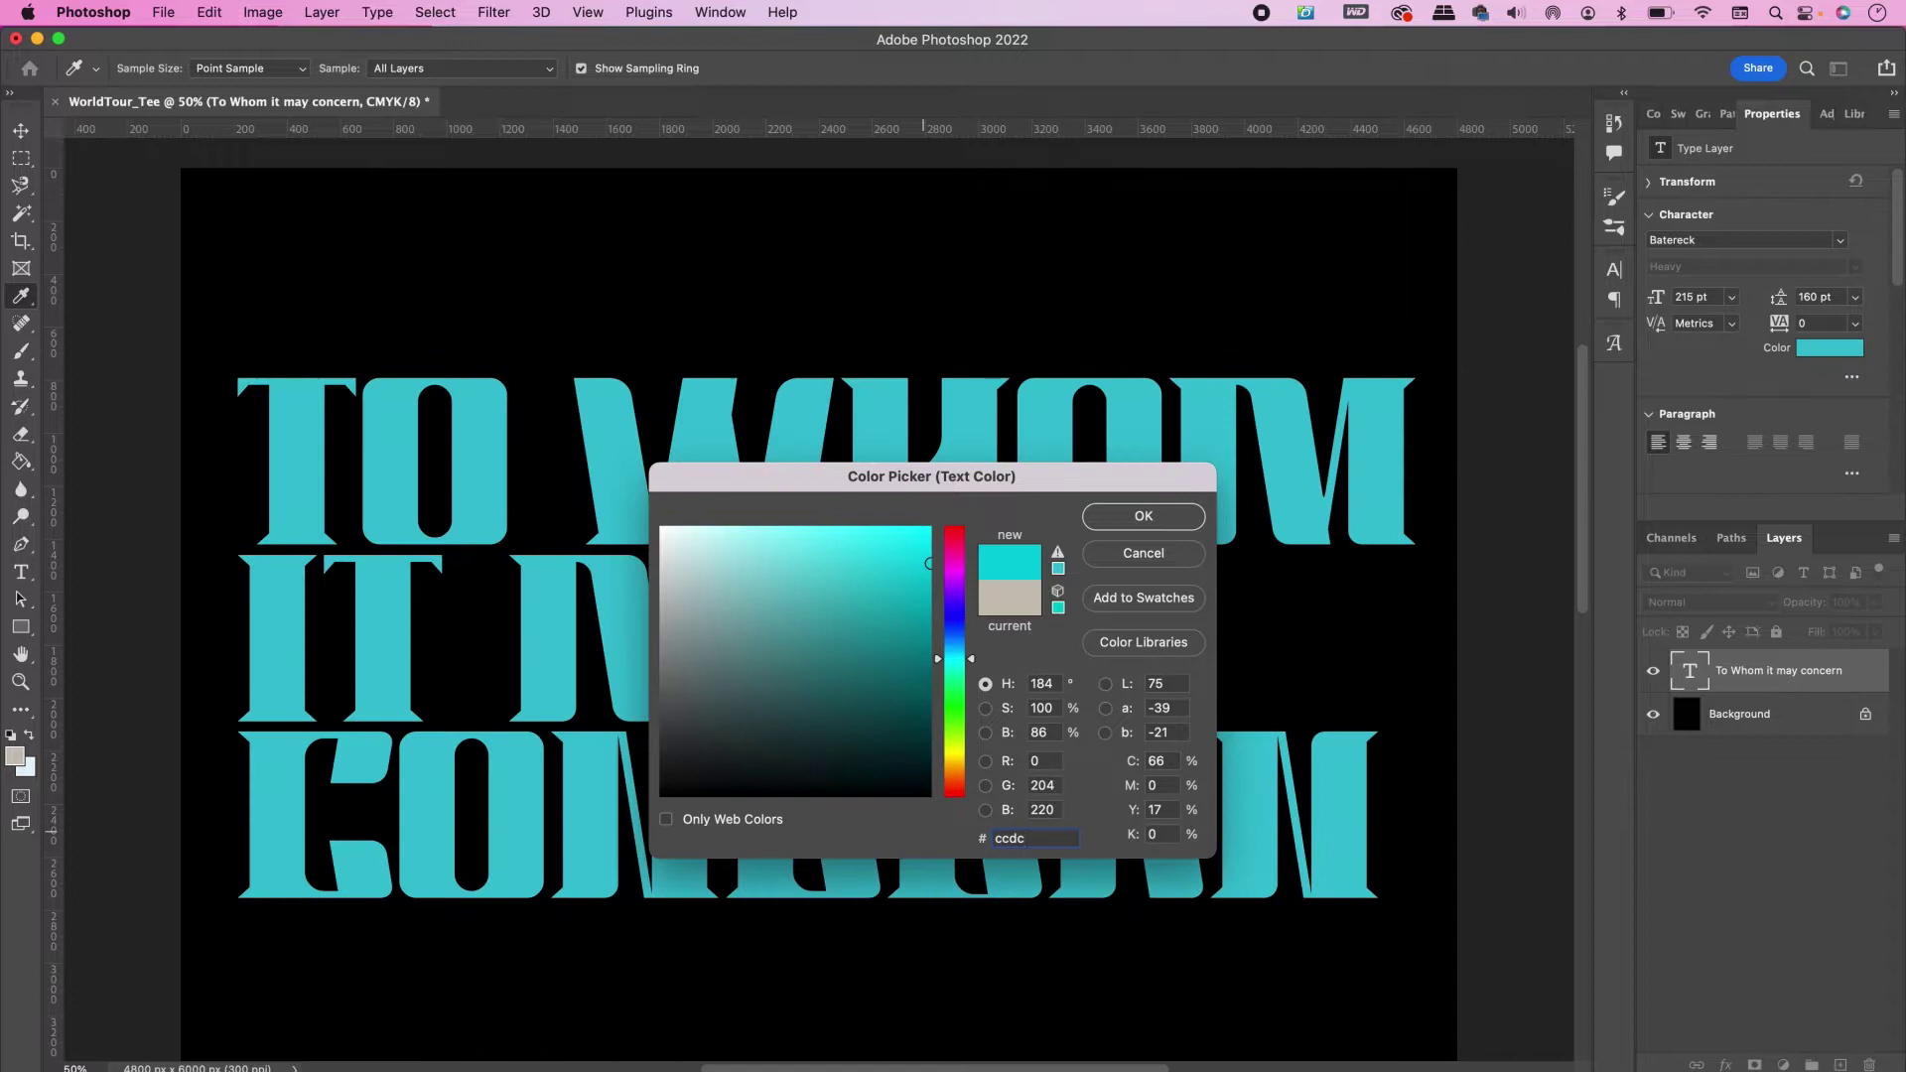
text(29)
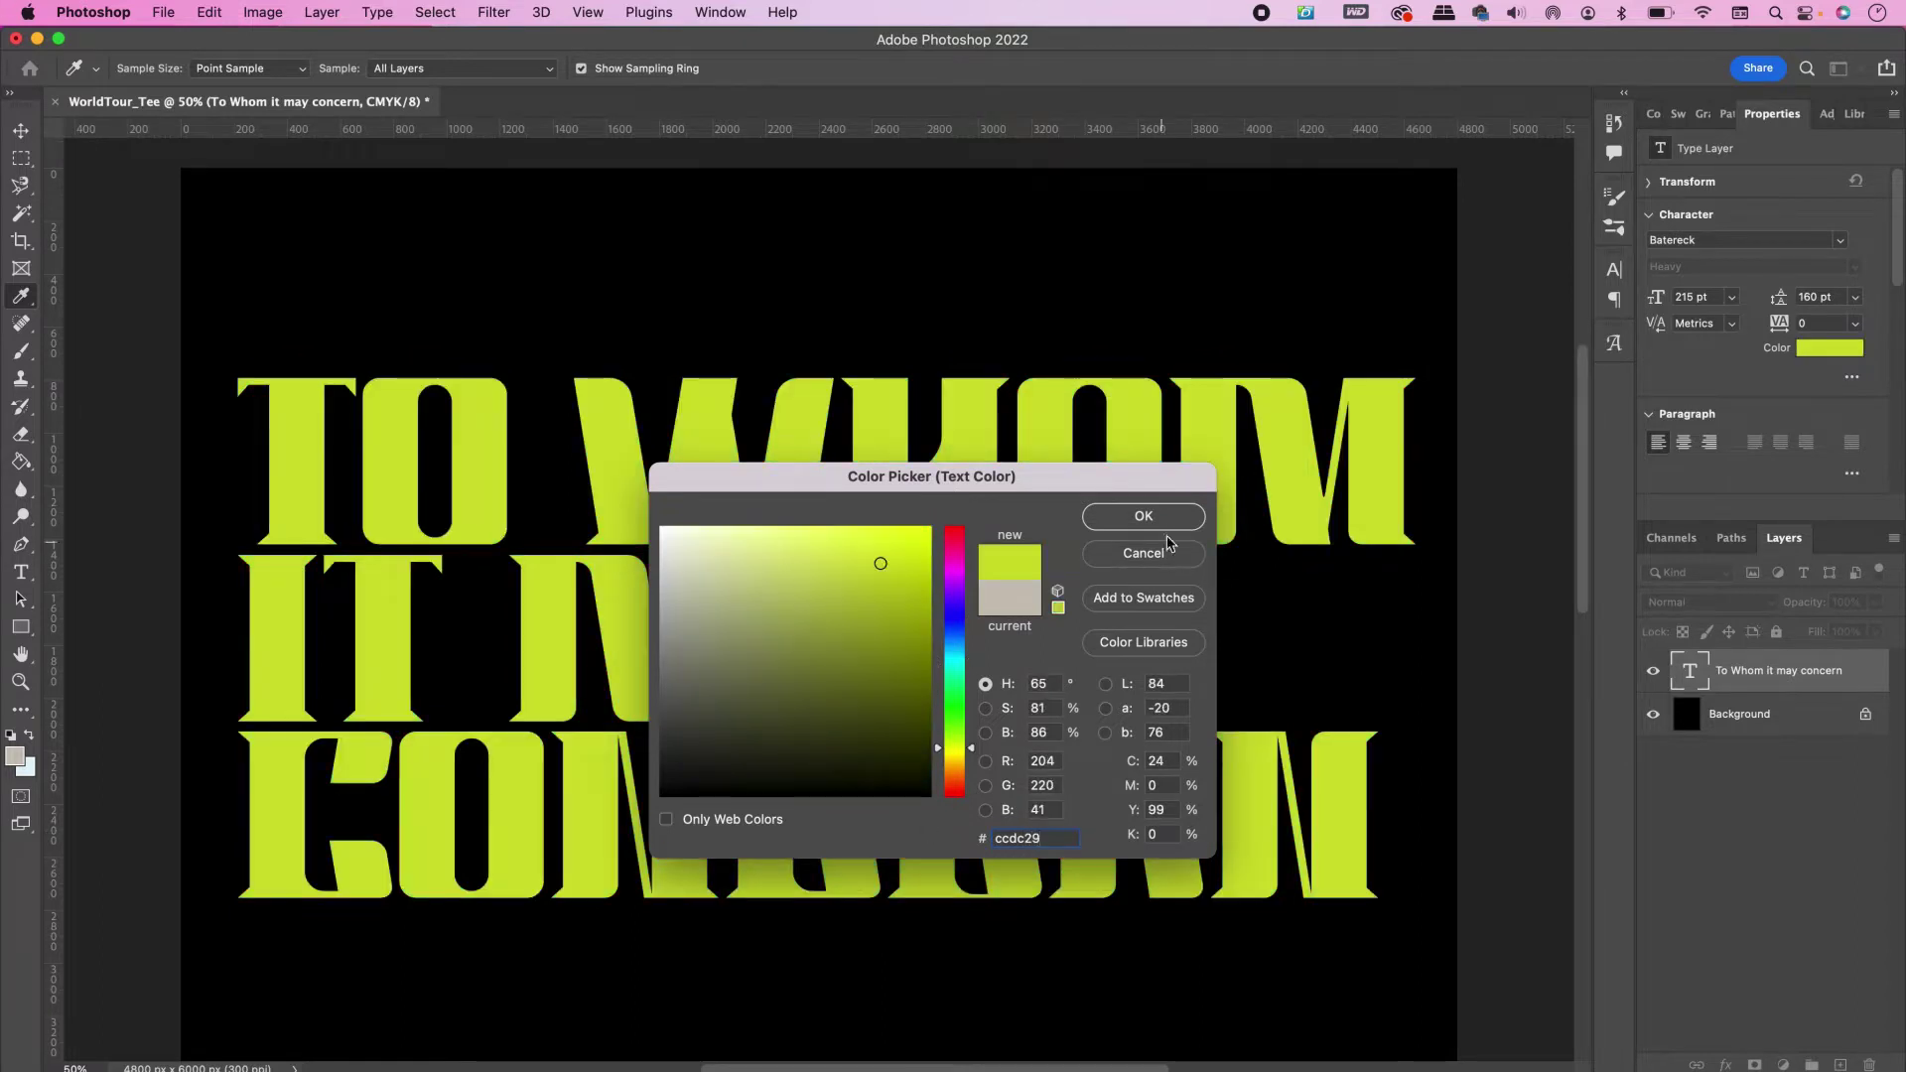
click(1168, 517)
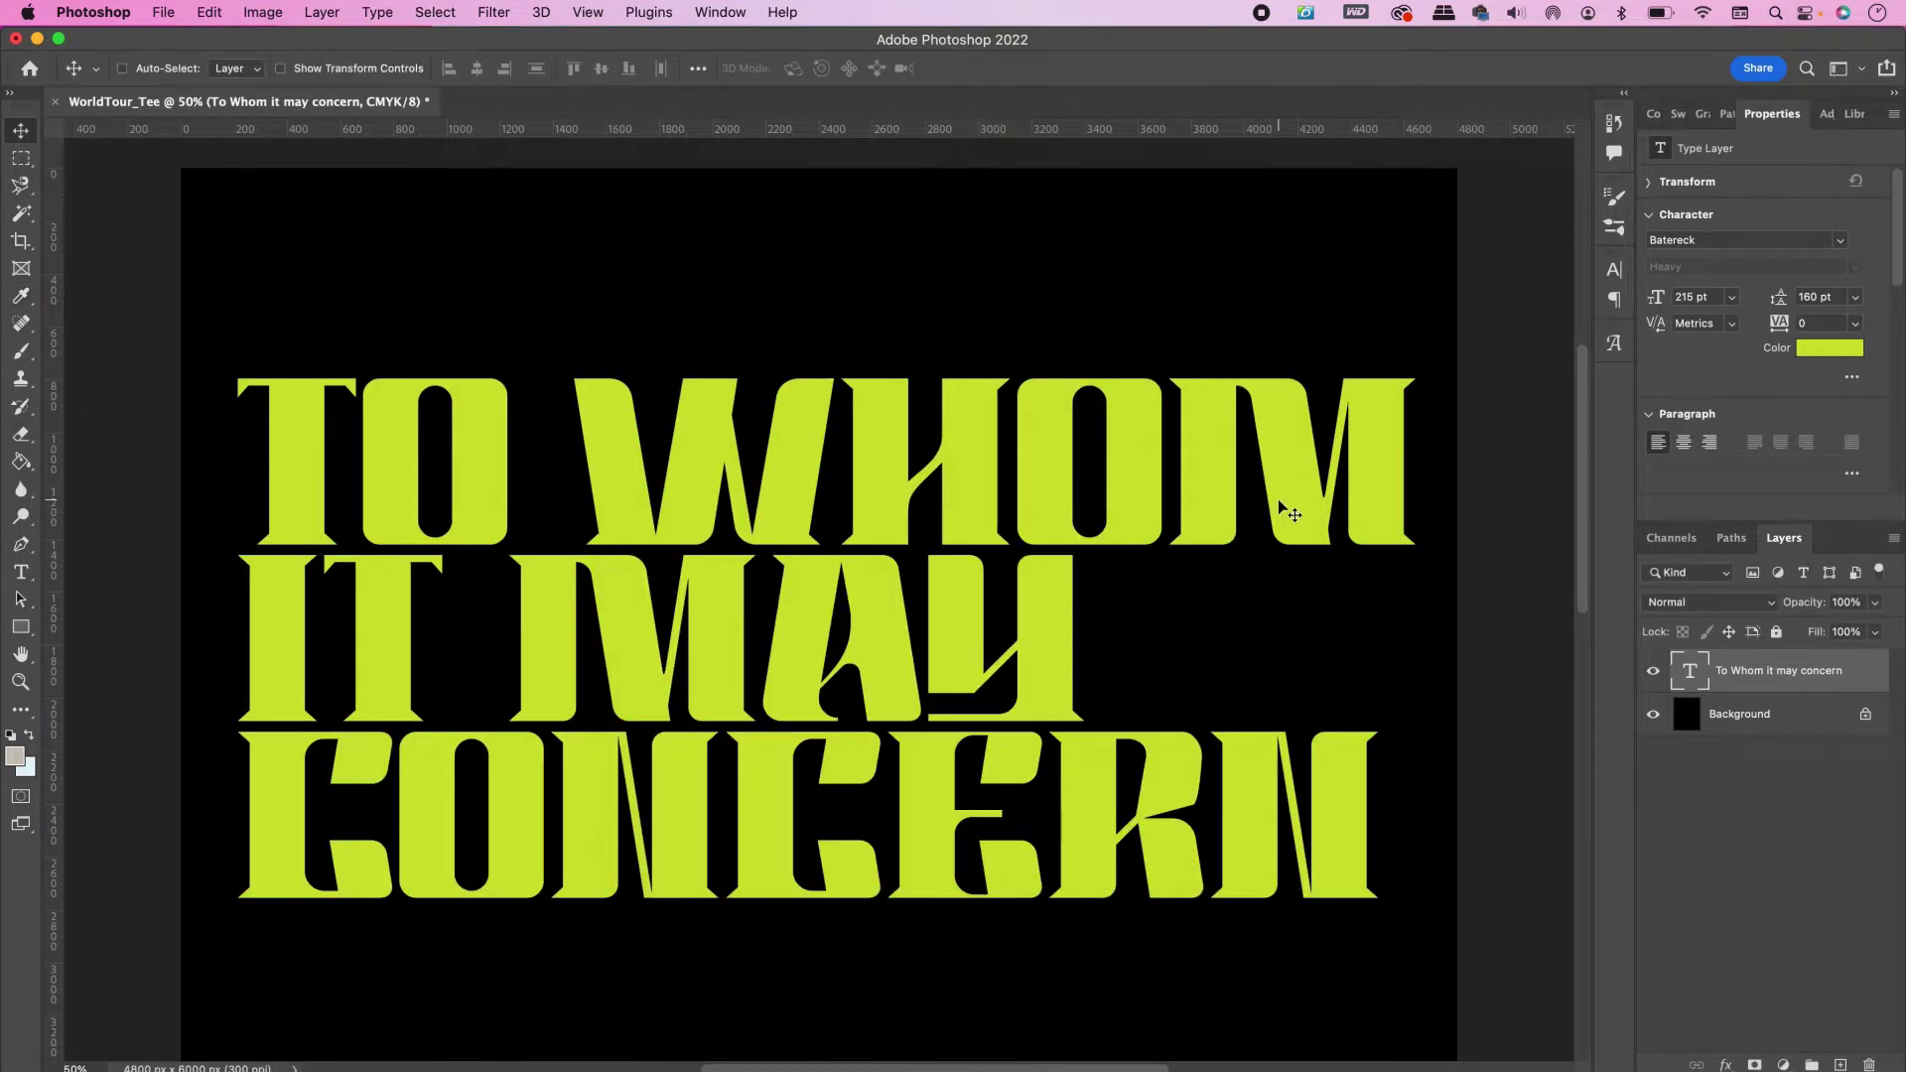
Resize the TO WHOM line to 154 pt and the CONCERN line to 159 pt
drag(1418, 451, 247, 404)
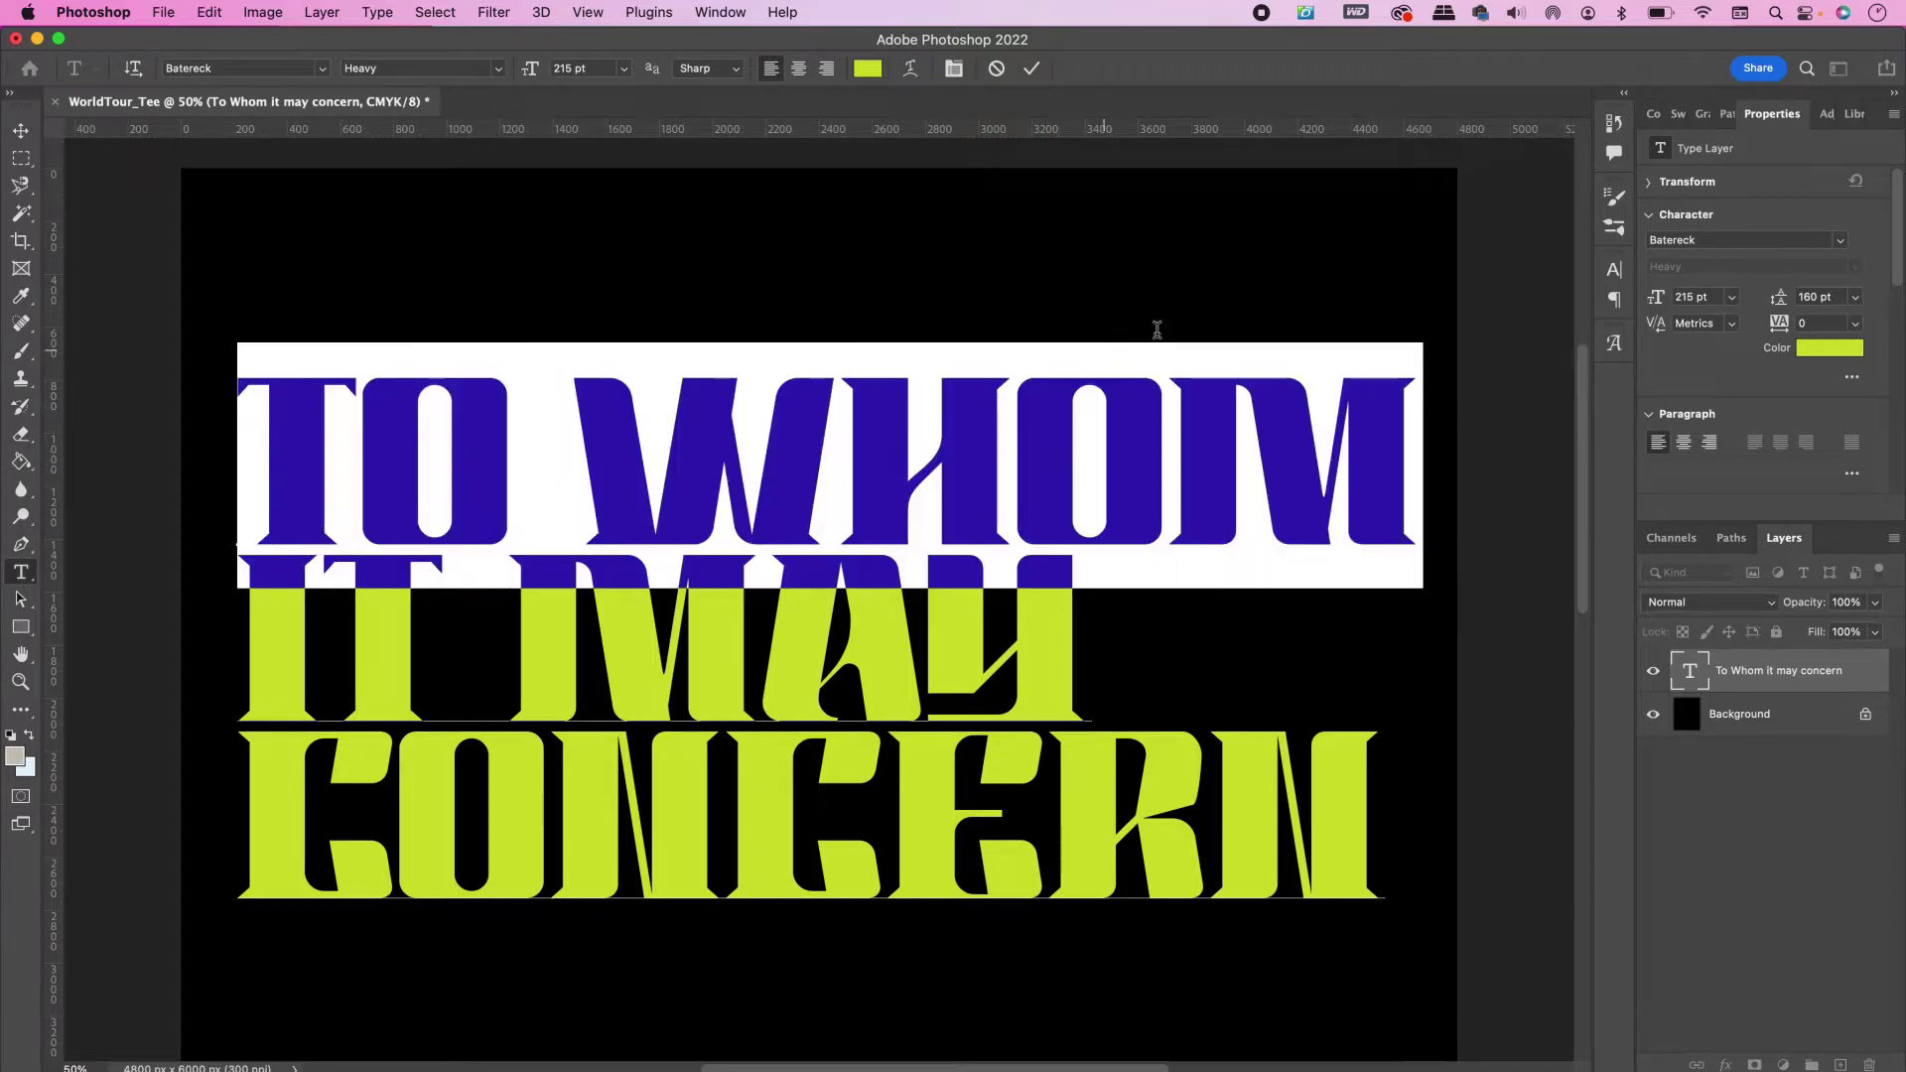
double_click(1684, 297)
text(154)
key(Return)
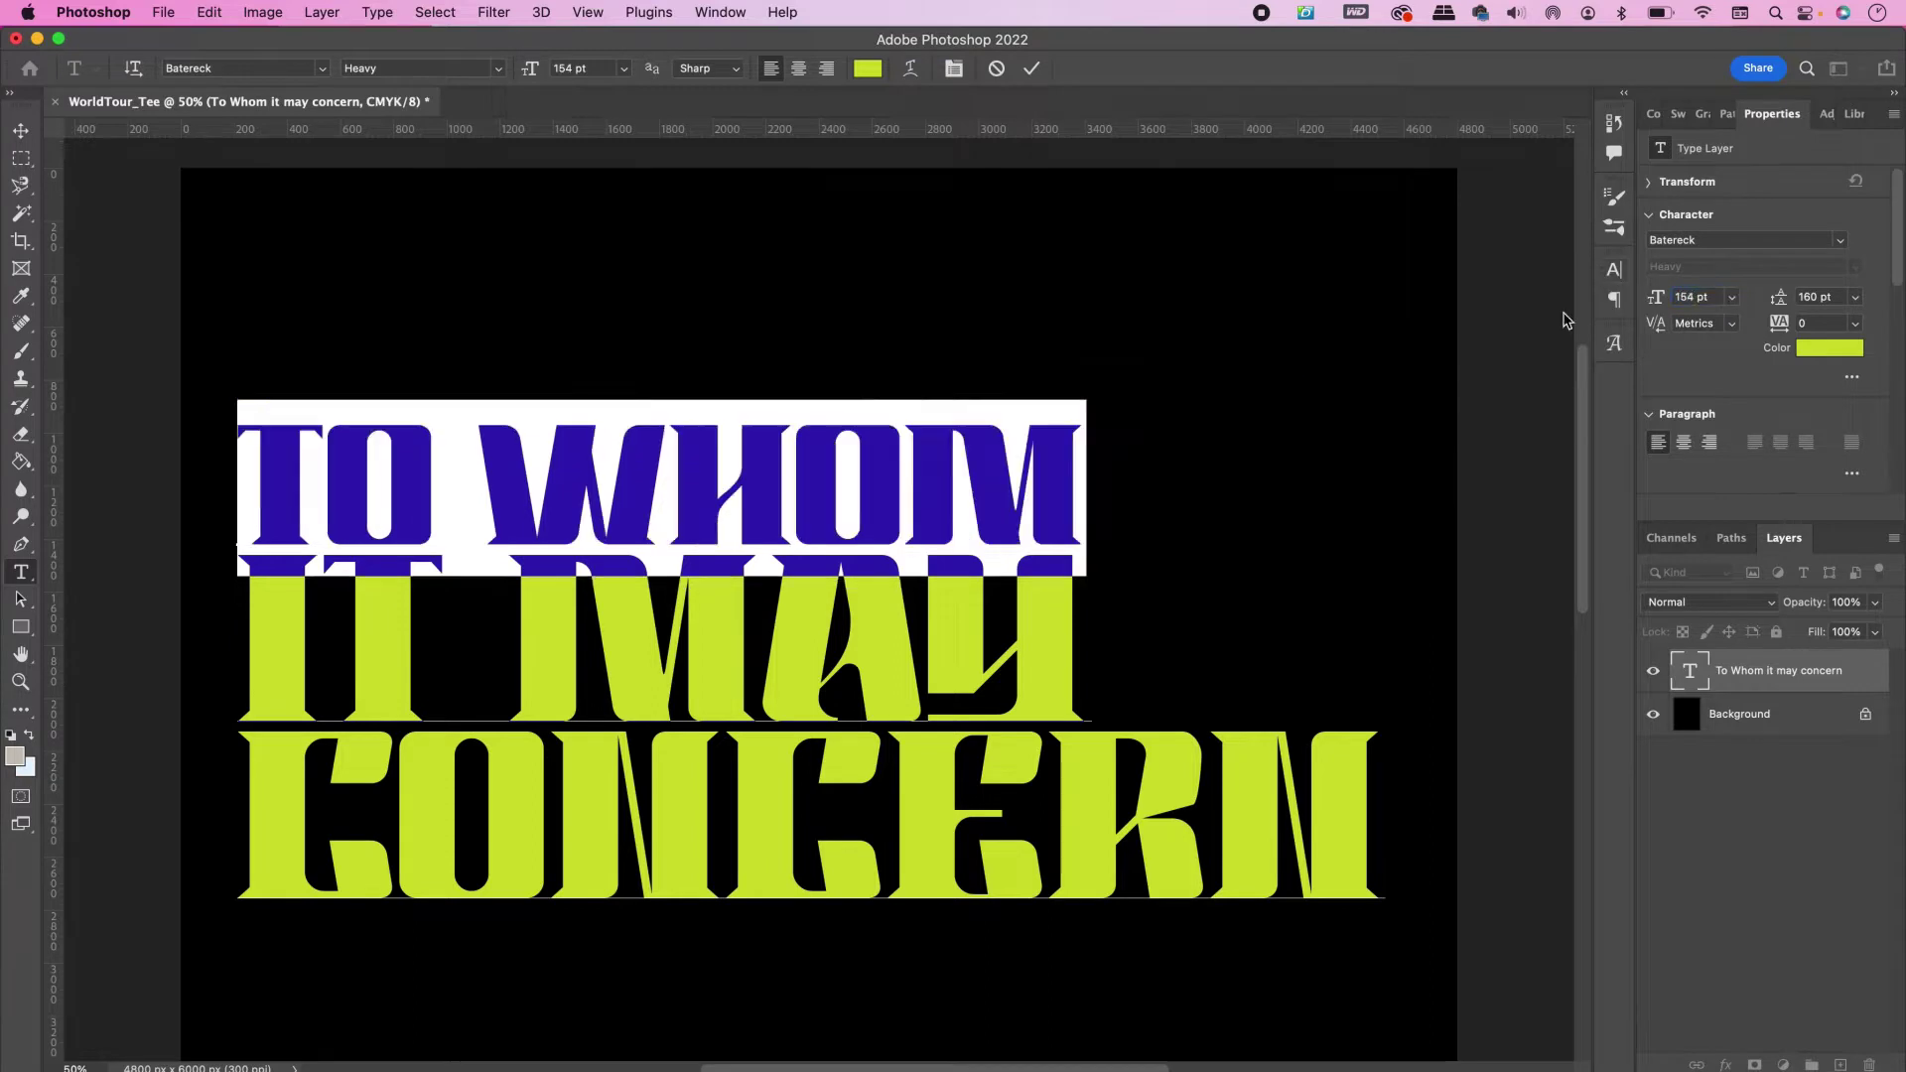
drag(1059, 630, 233, 641)
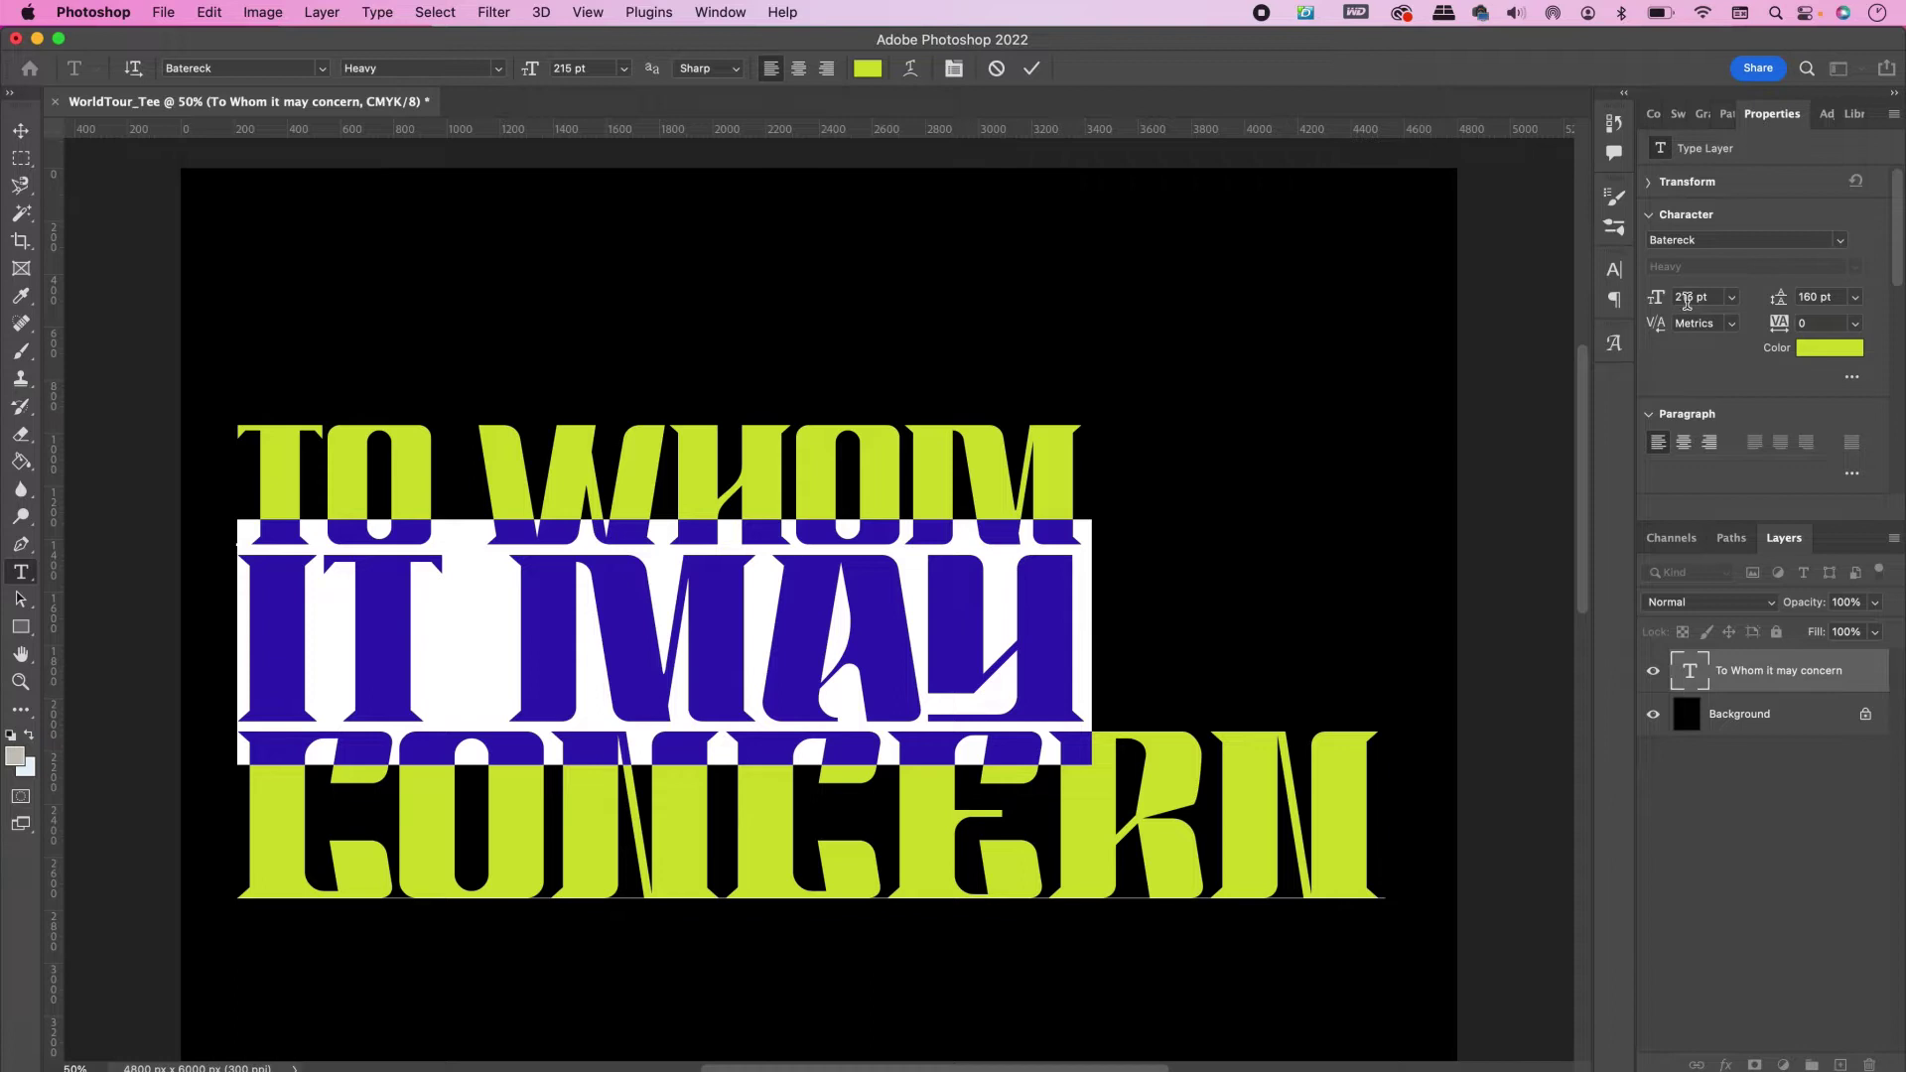
drag(1374, 841, 242, 820)
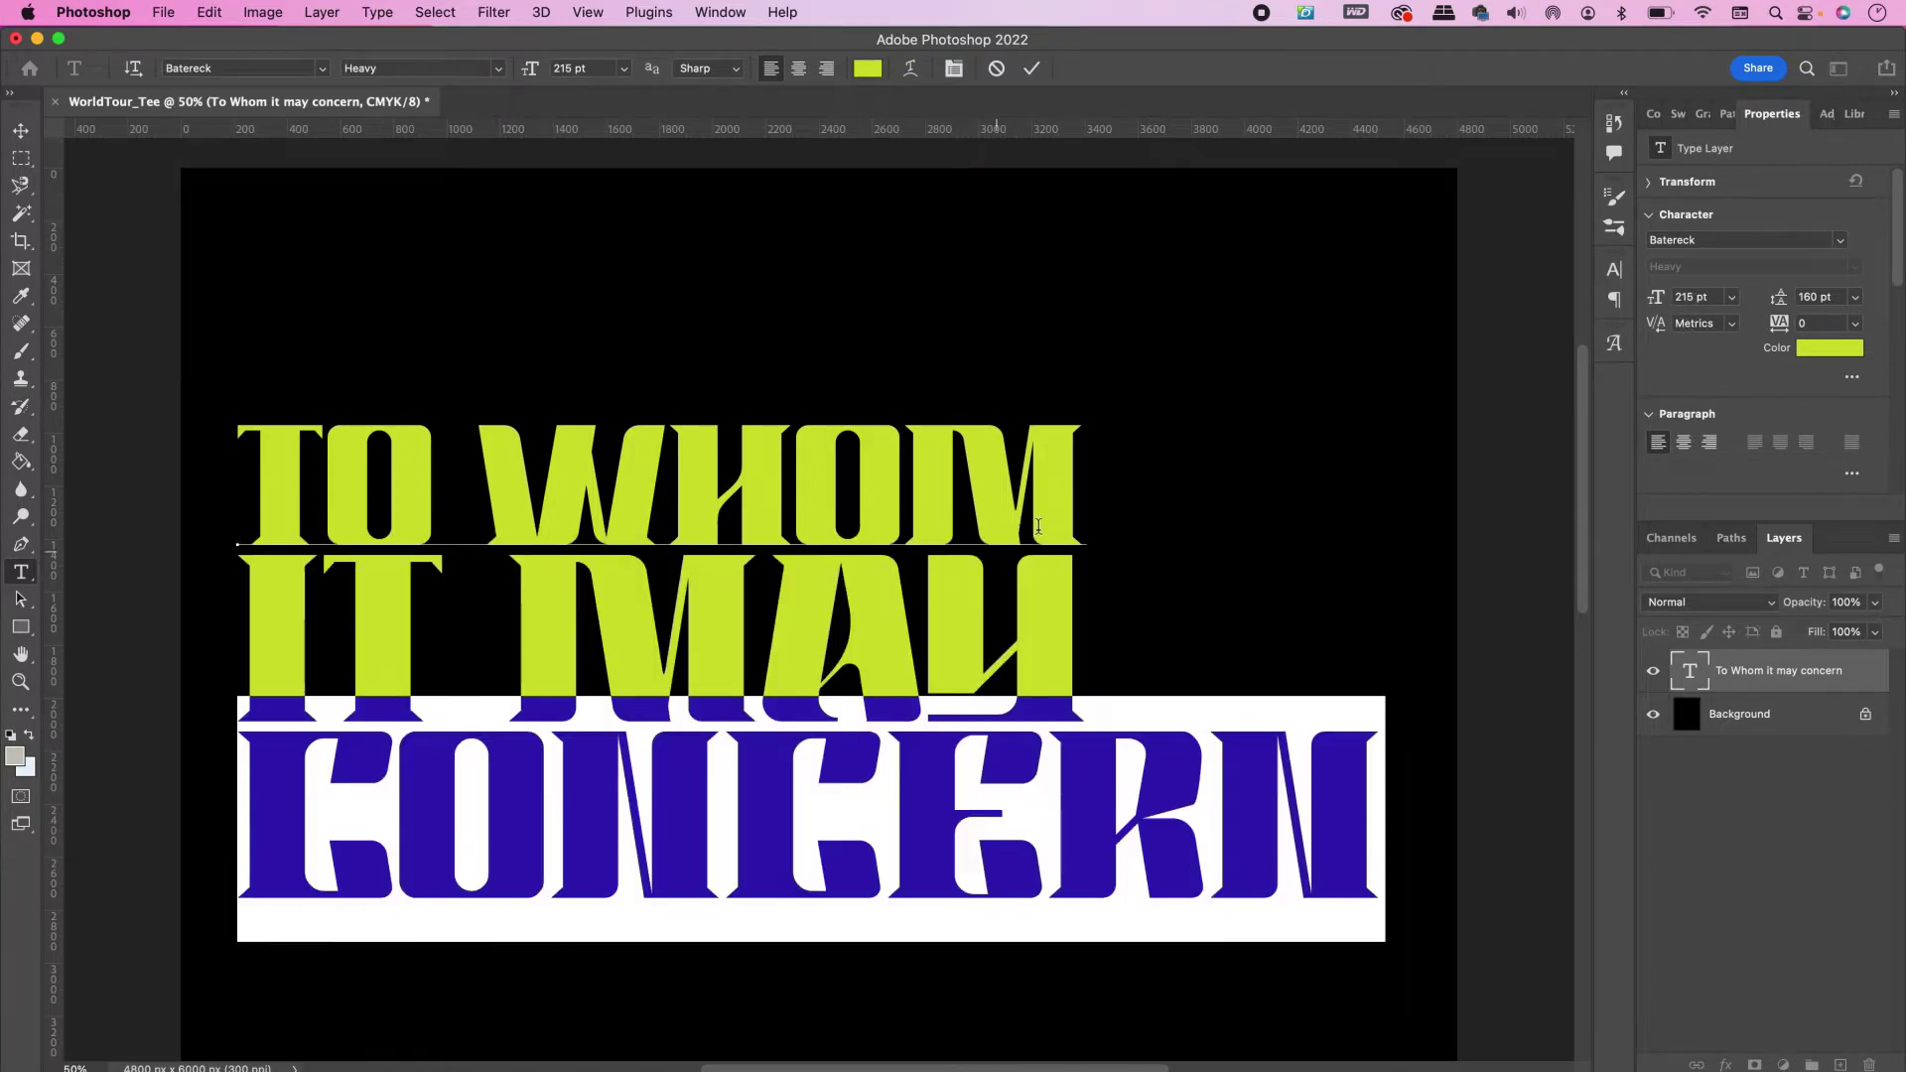
click(1692, 296)
text(15)
key(Return)
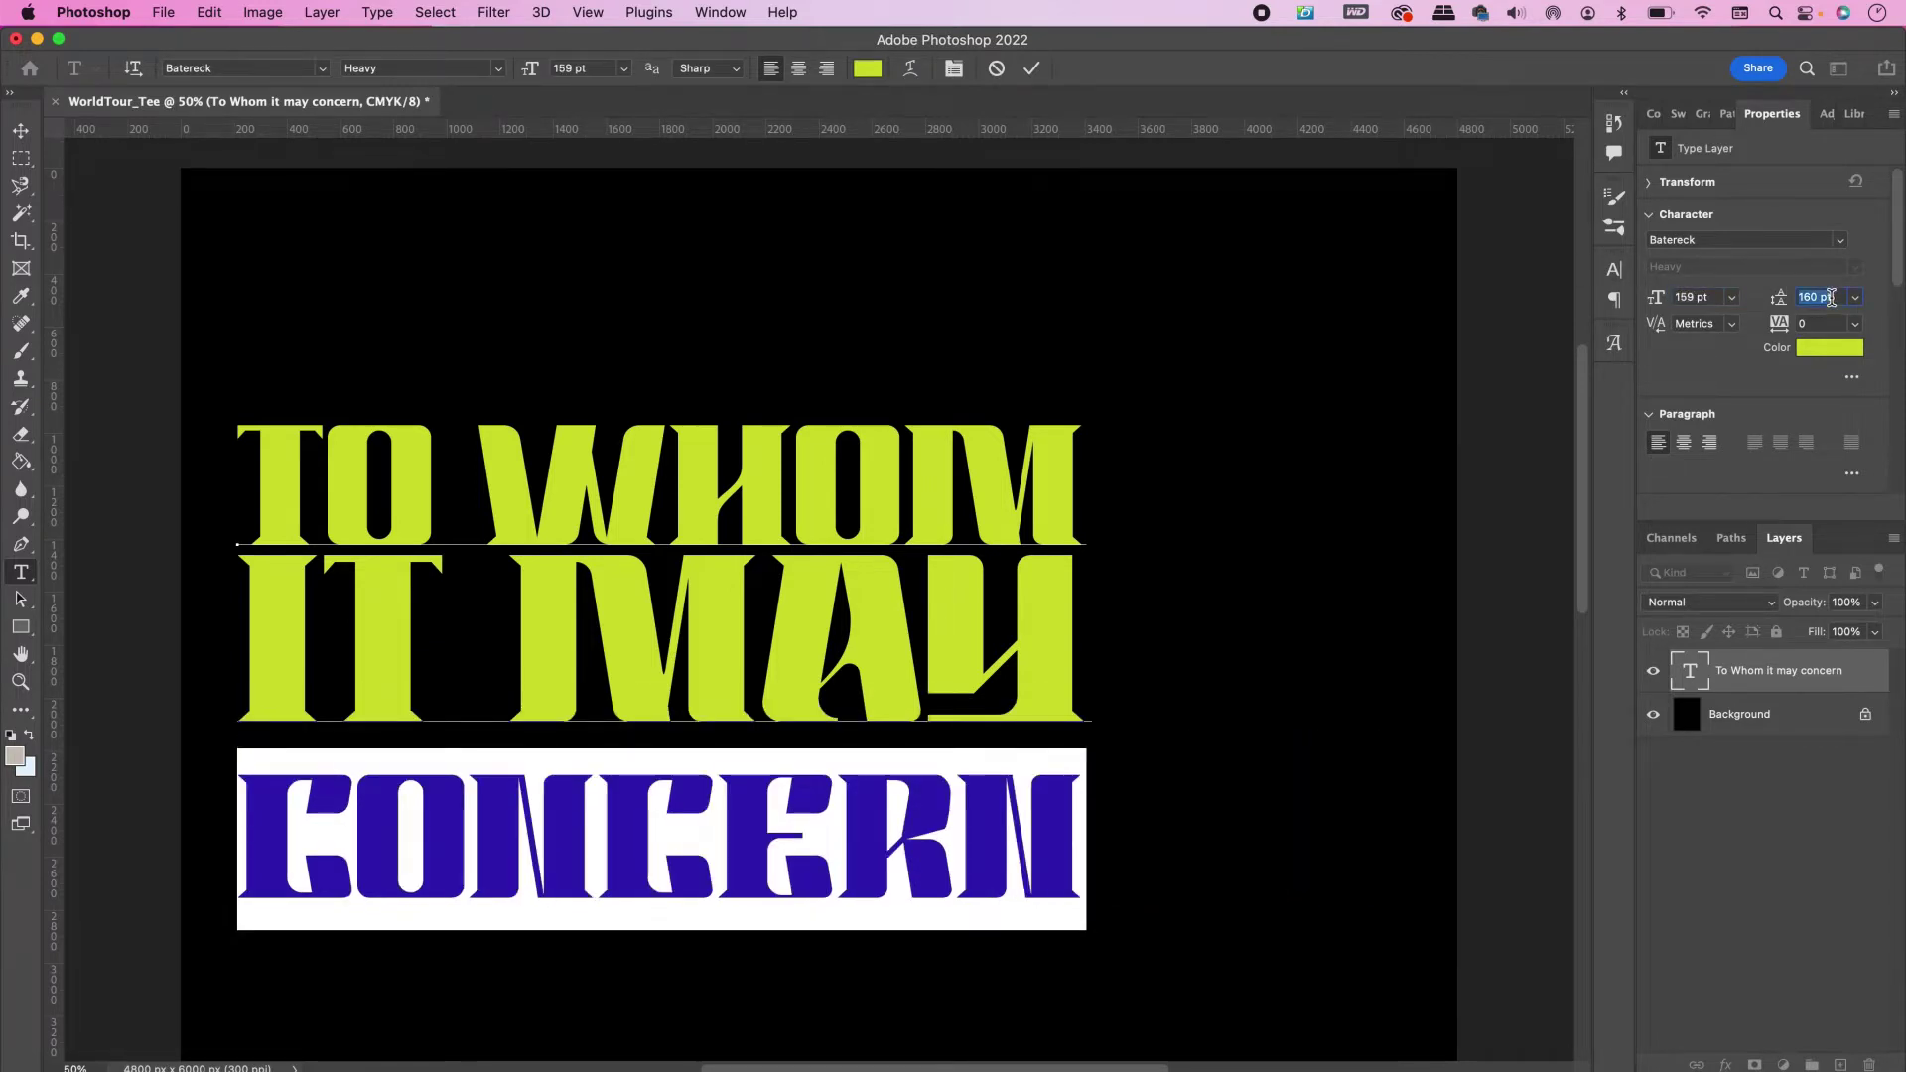
Tighten the leading to 119 pt, commit the text, and centre the title block
scroll(1831, 297, down, 20)
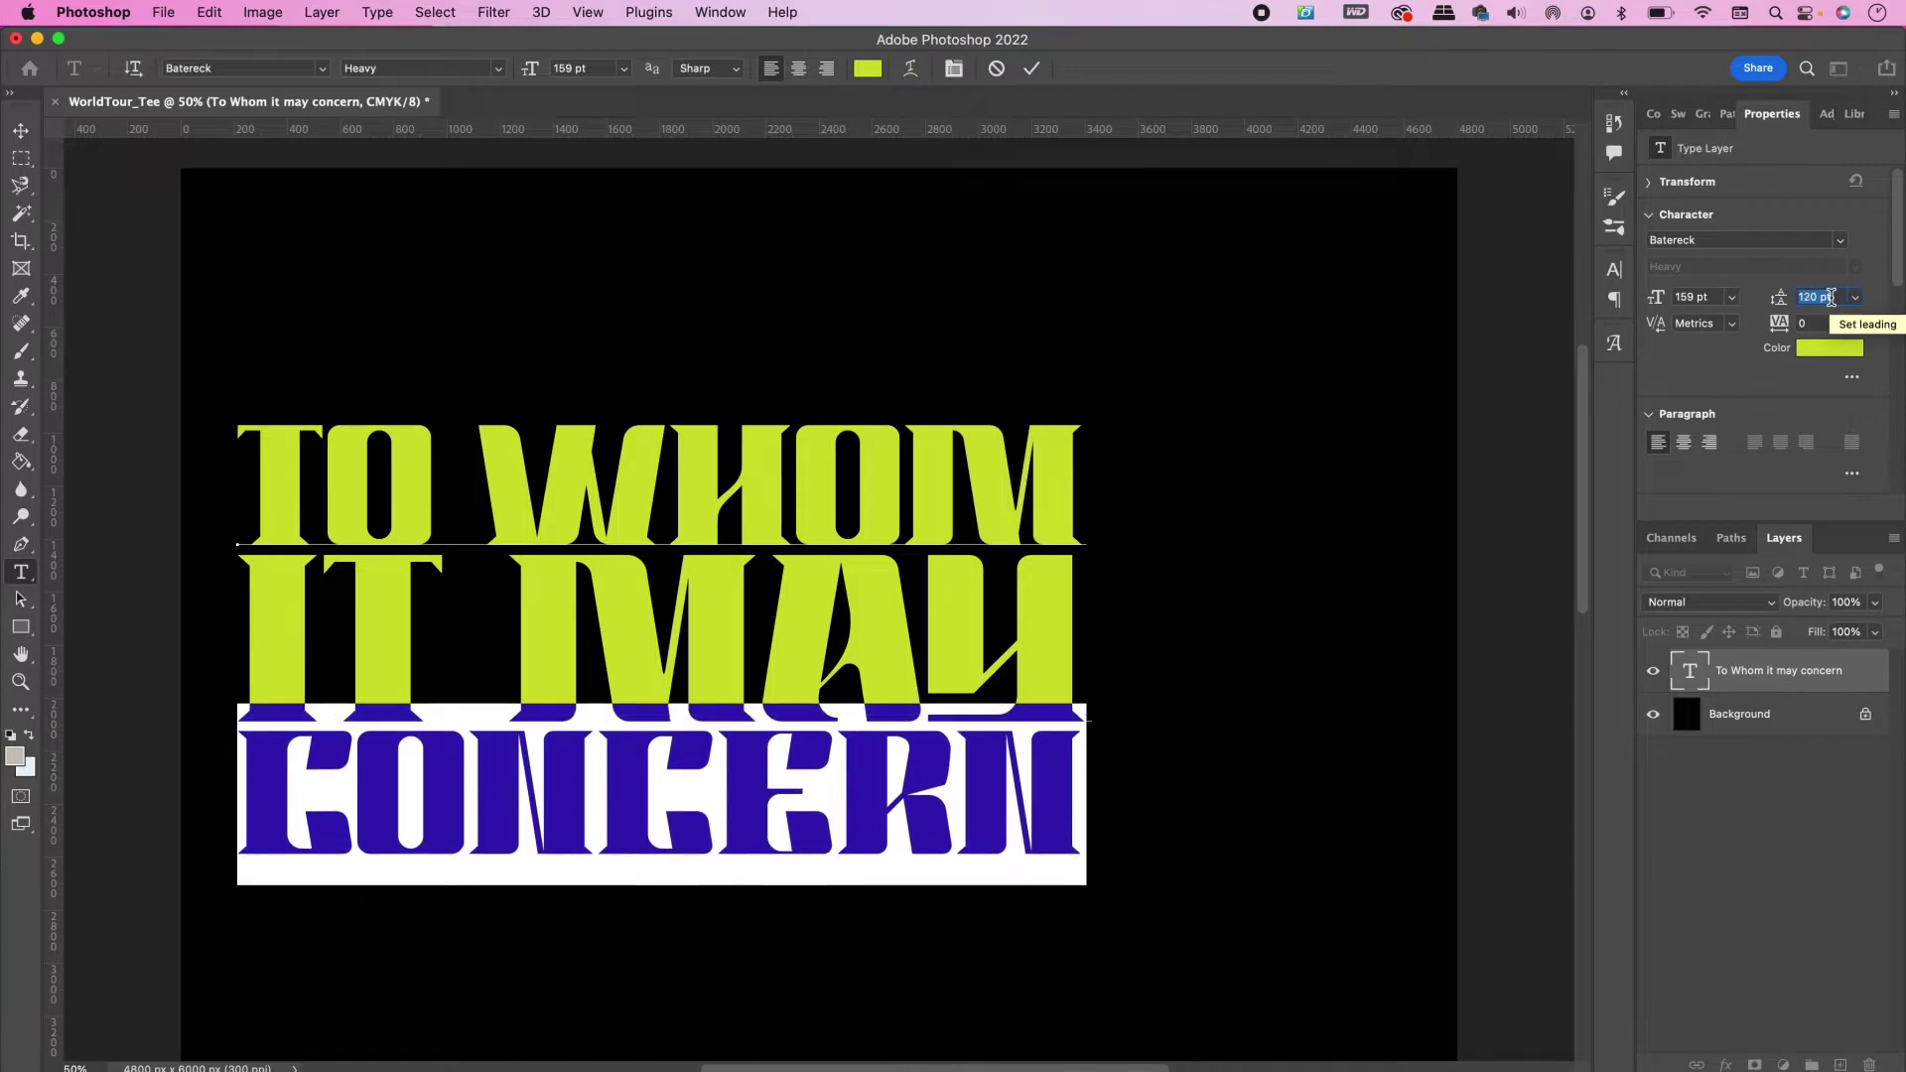
scroll(1831, 297, down, 1)
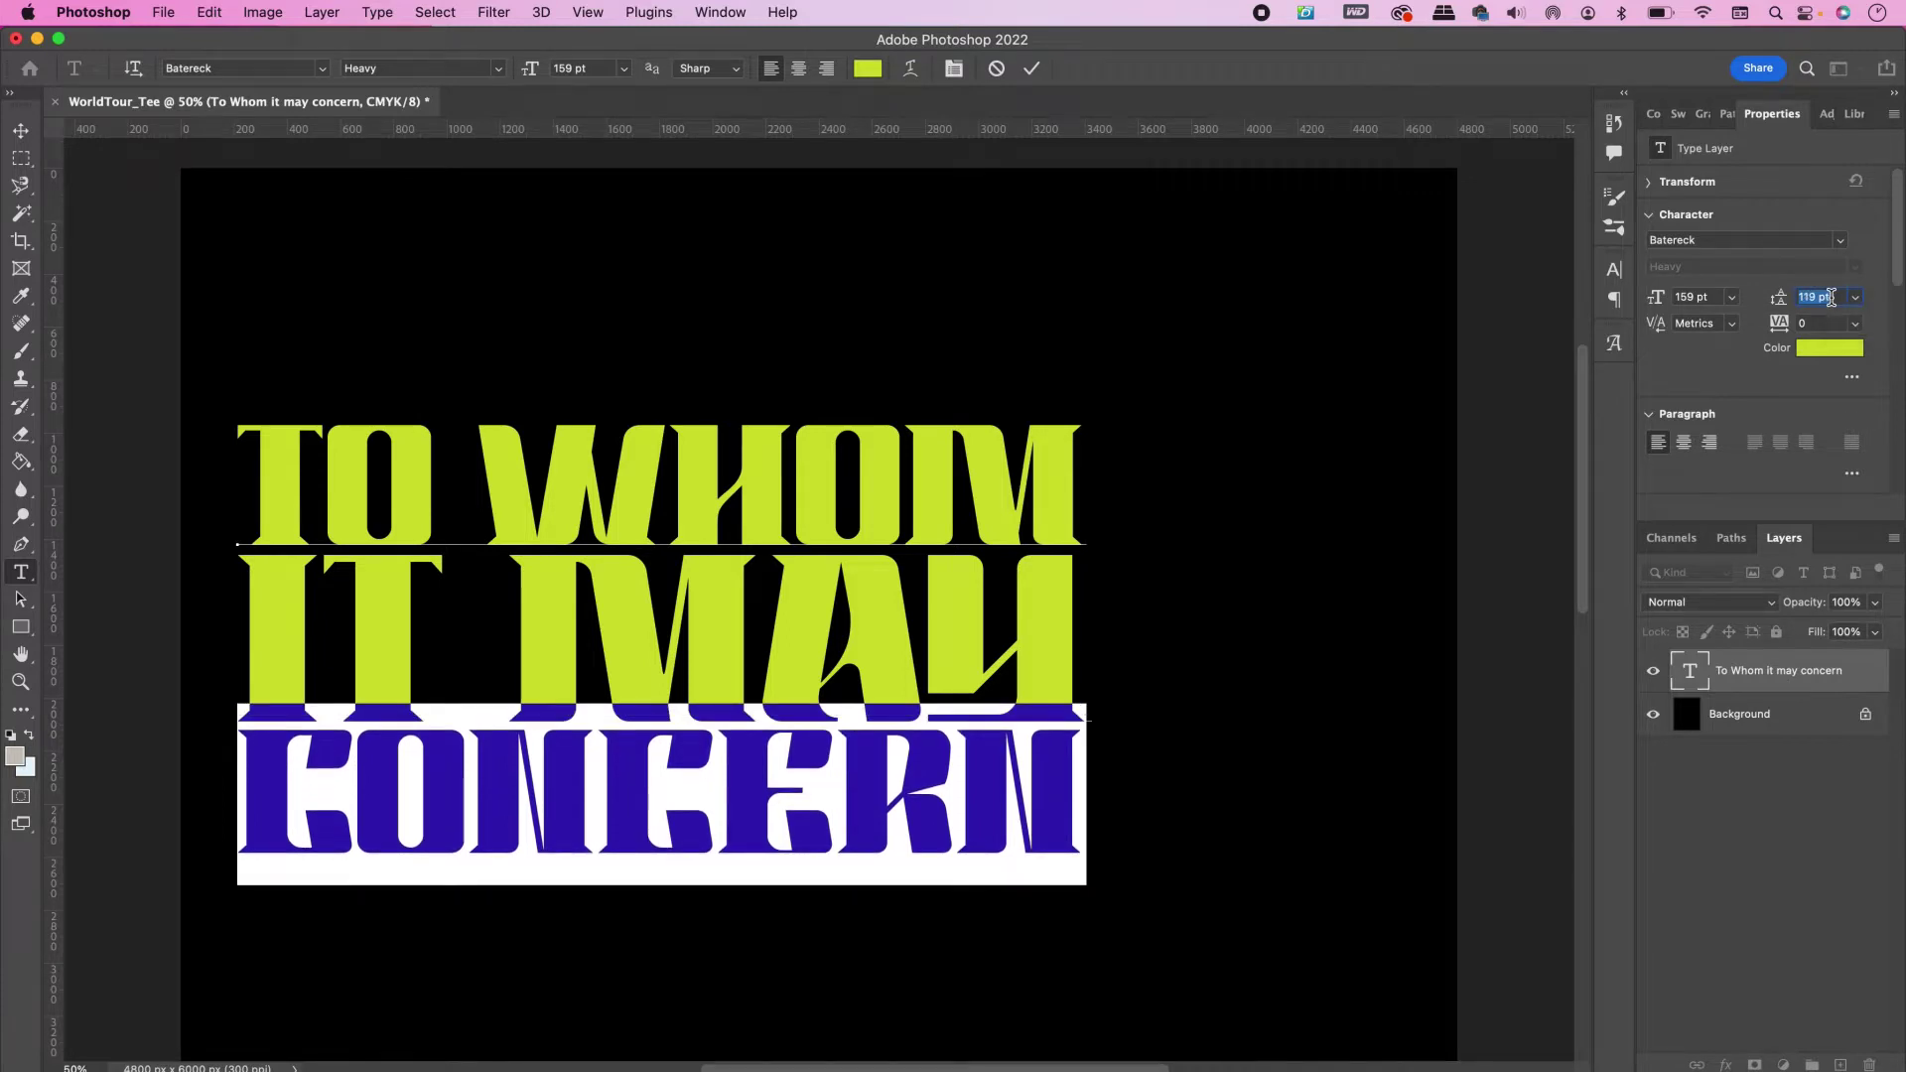
click(1032, 71)
key(v)
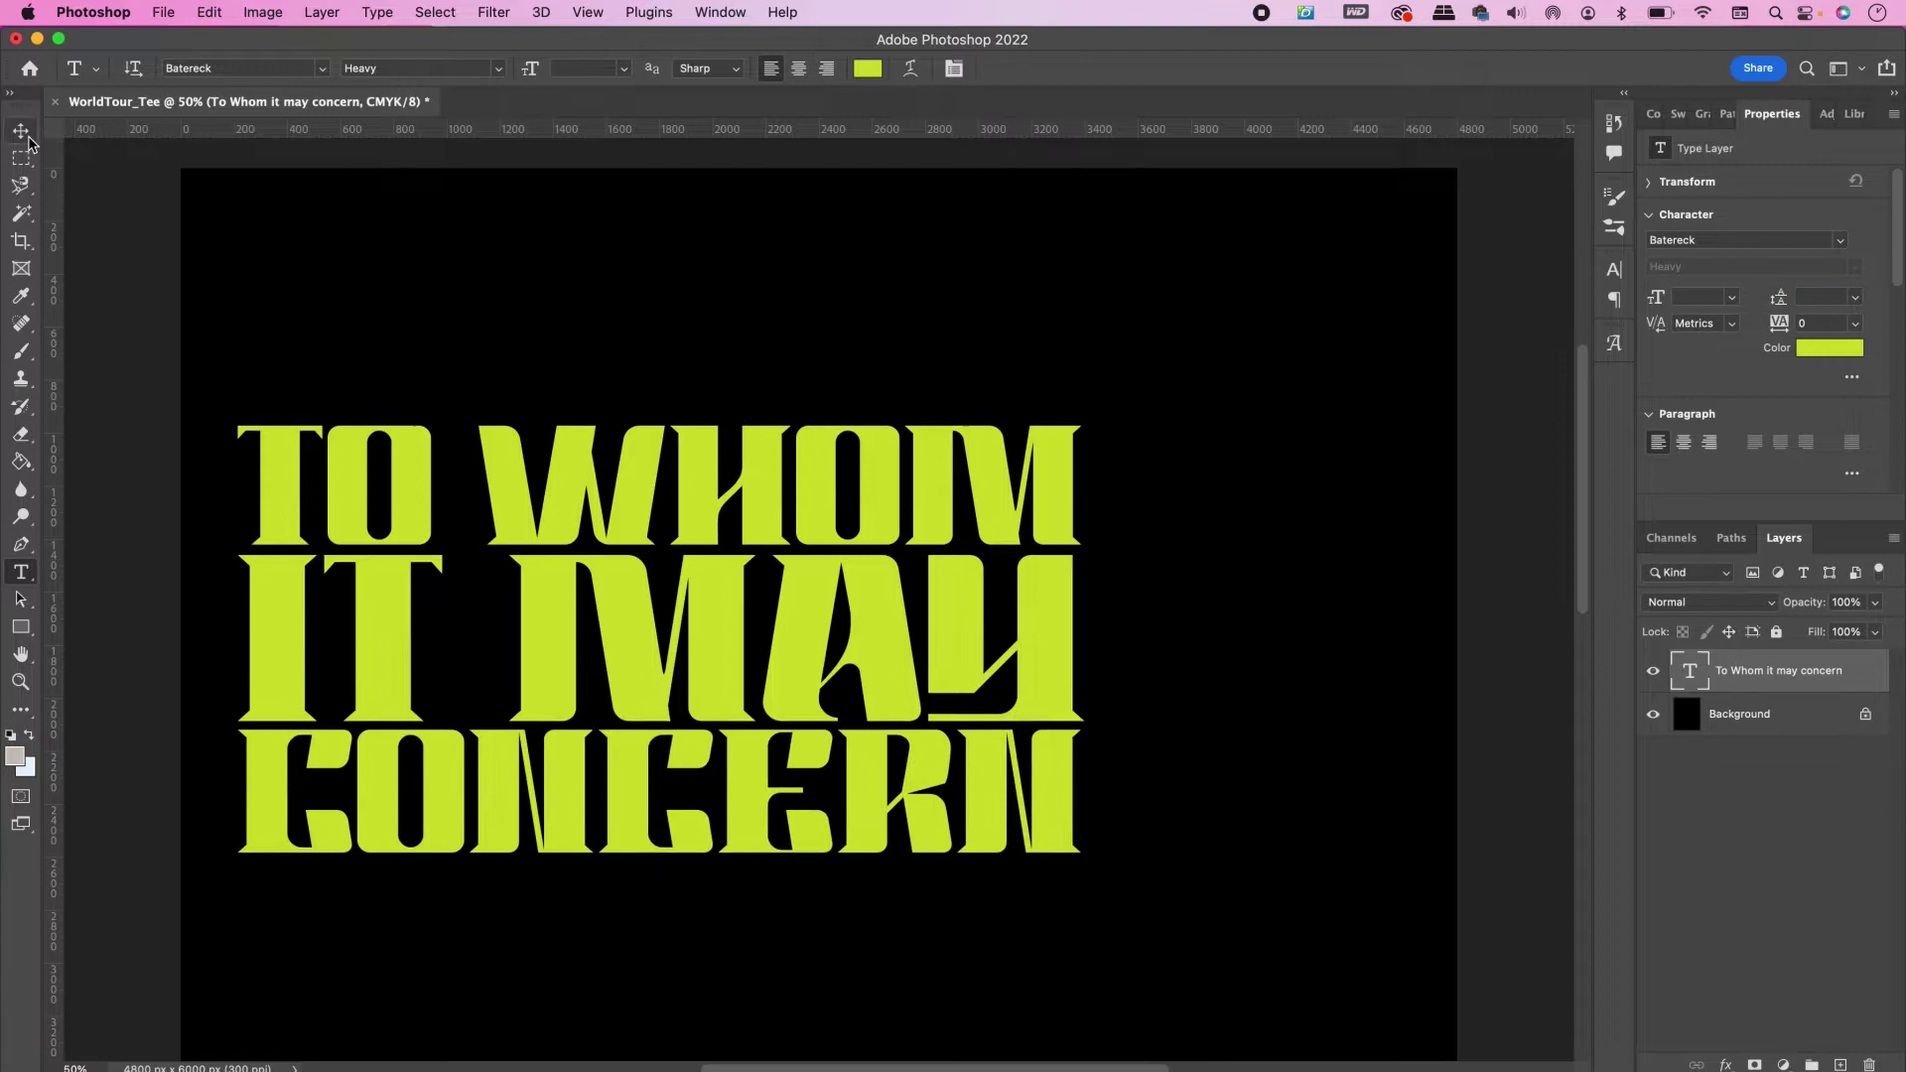
drag(657, 573, 824, 501)
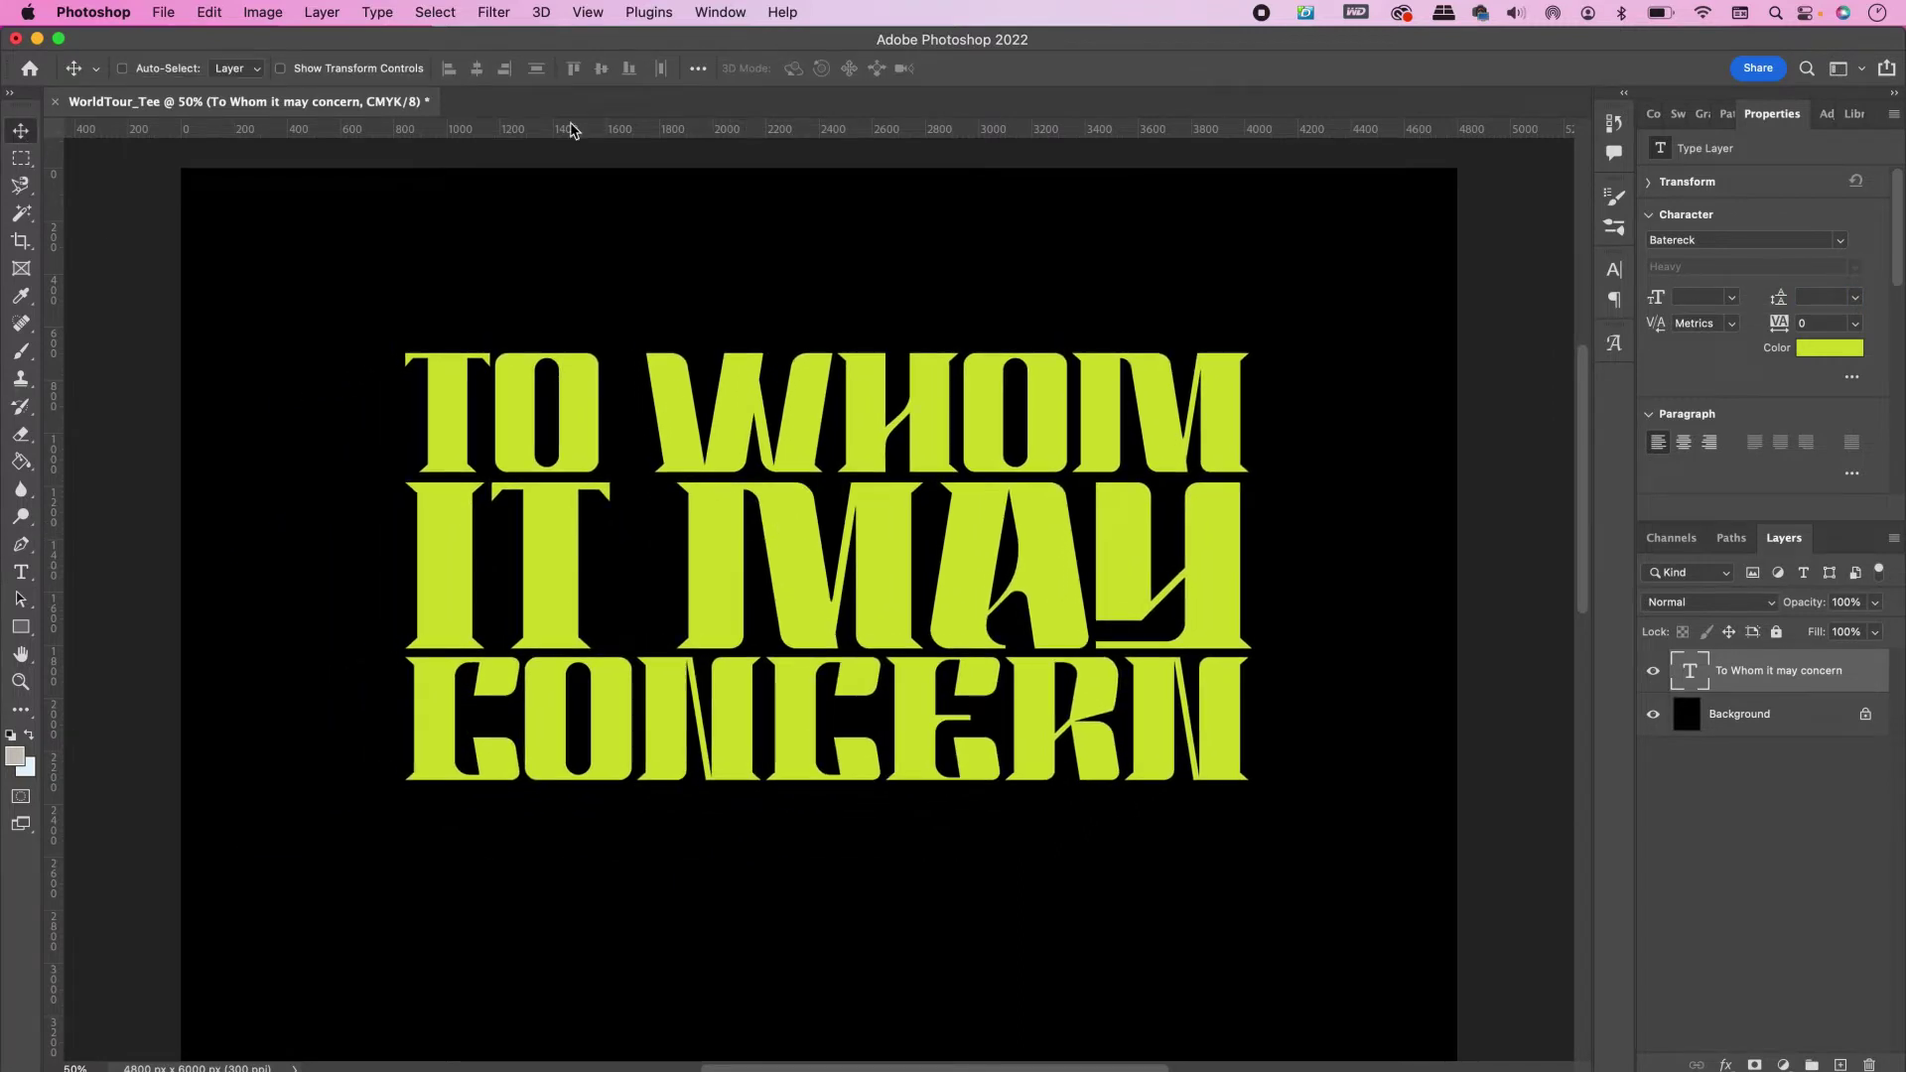
Apply a Wave text warp with +50% bend to the title
click(20, 572)
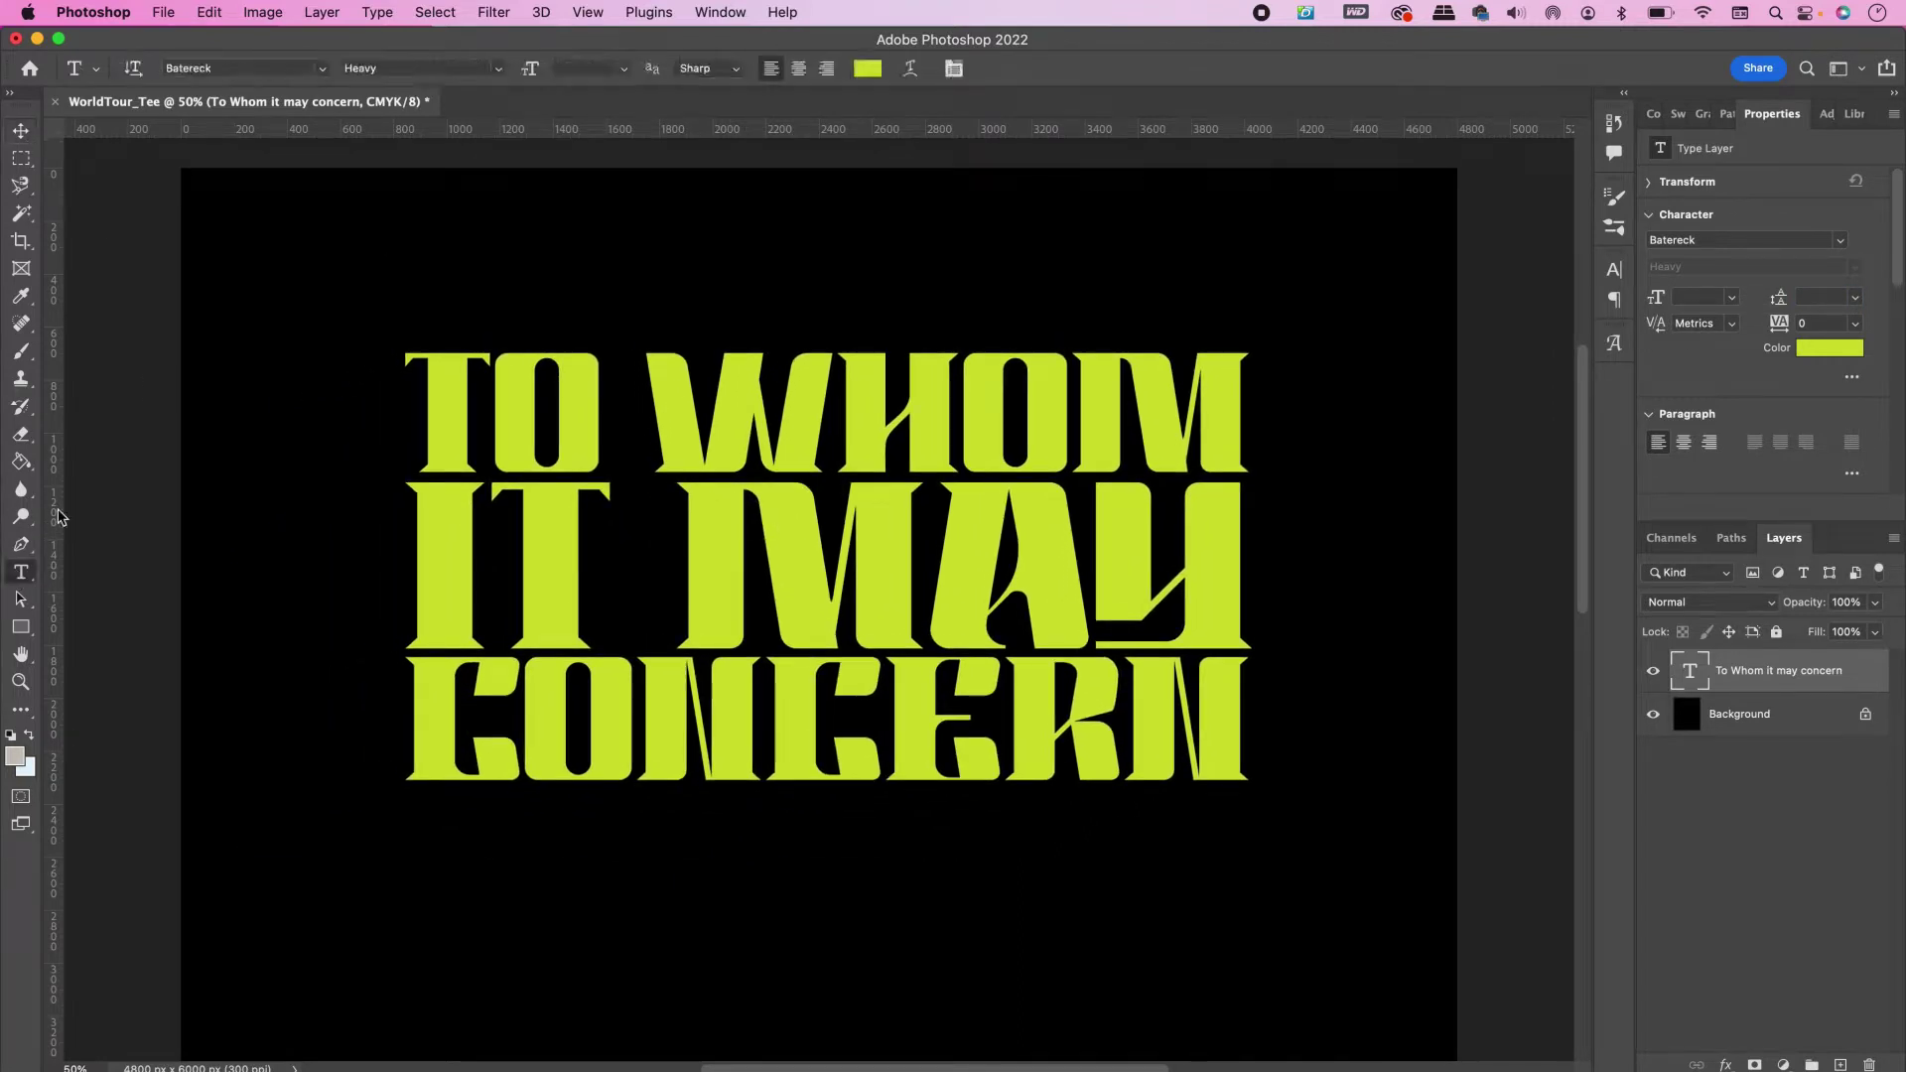
click(909, 68)
click(693, 307)
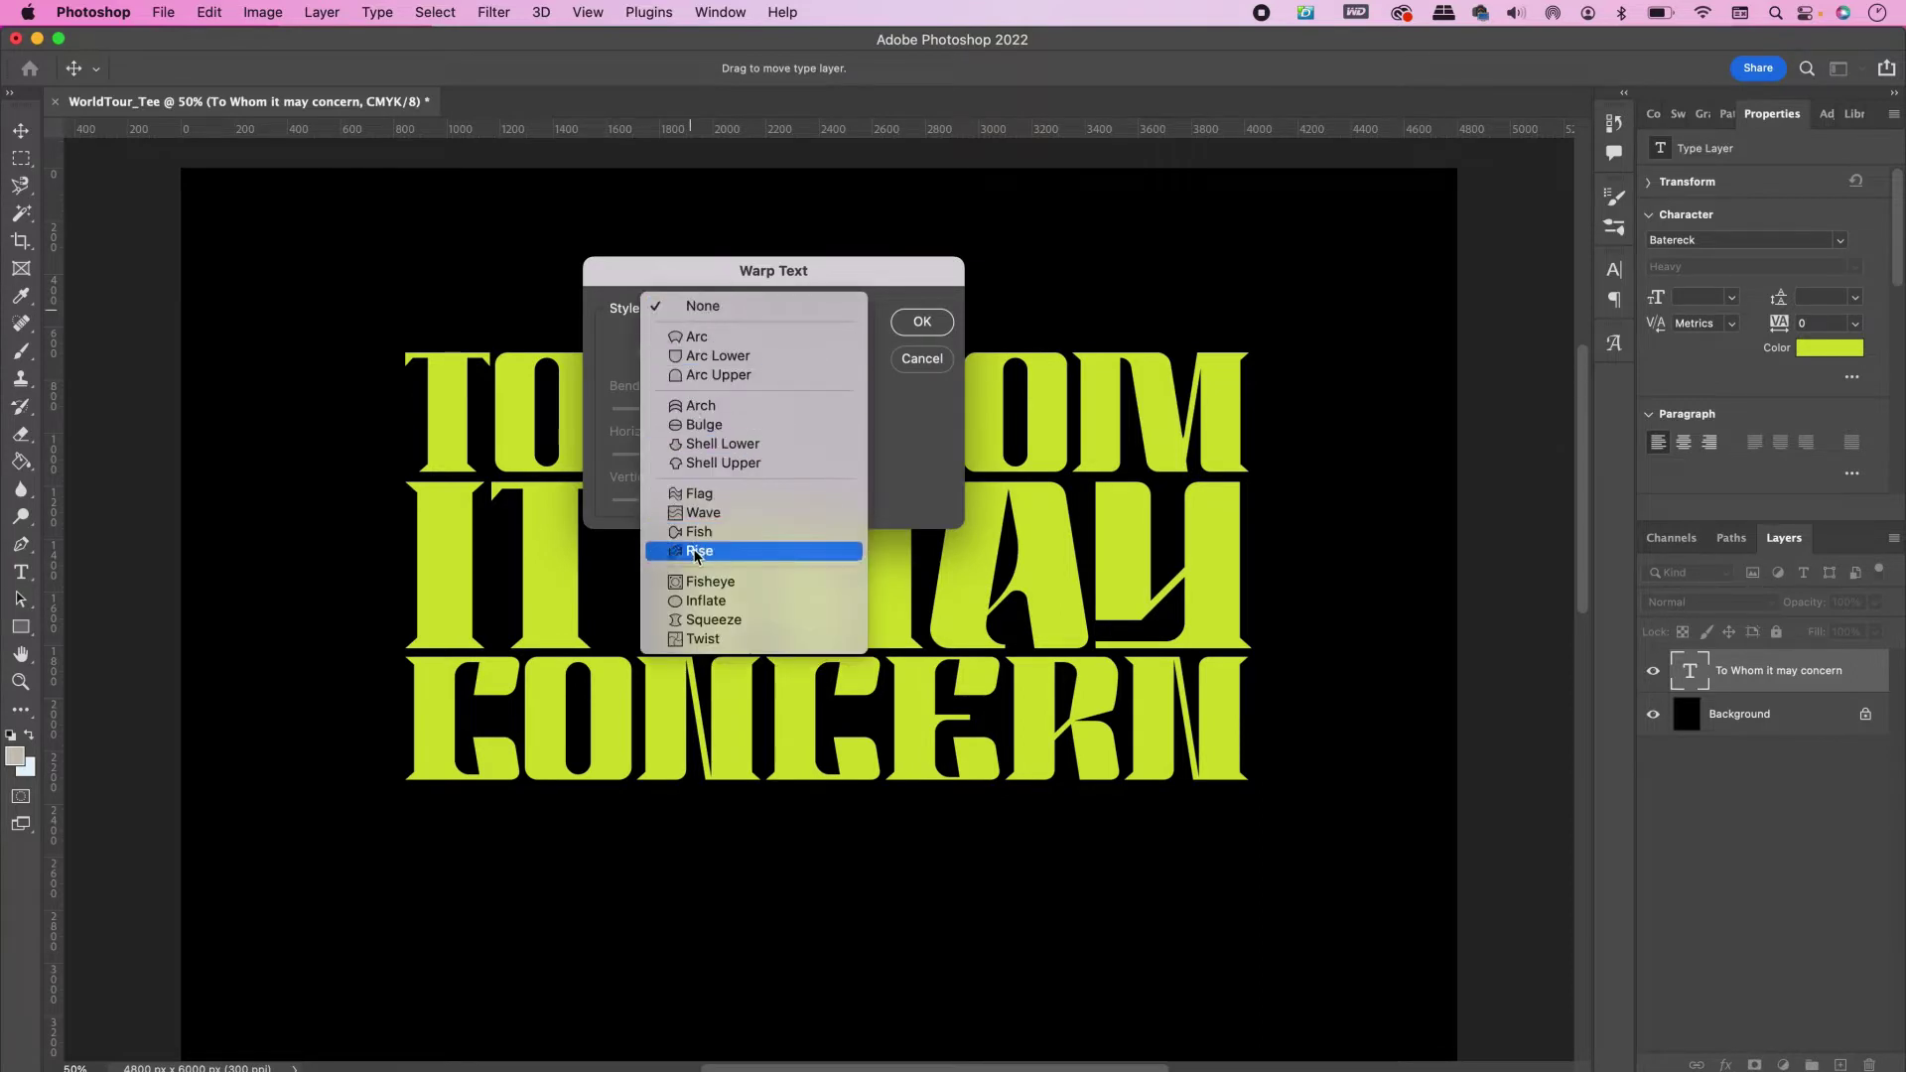
click(701, 513)
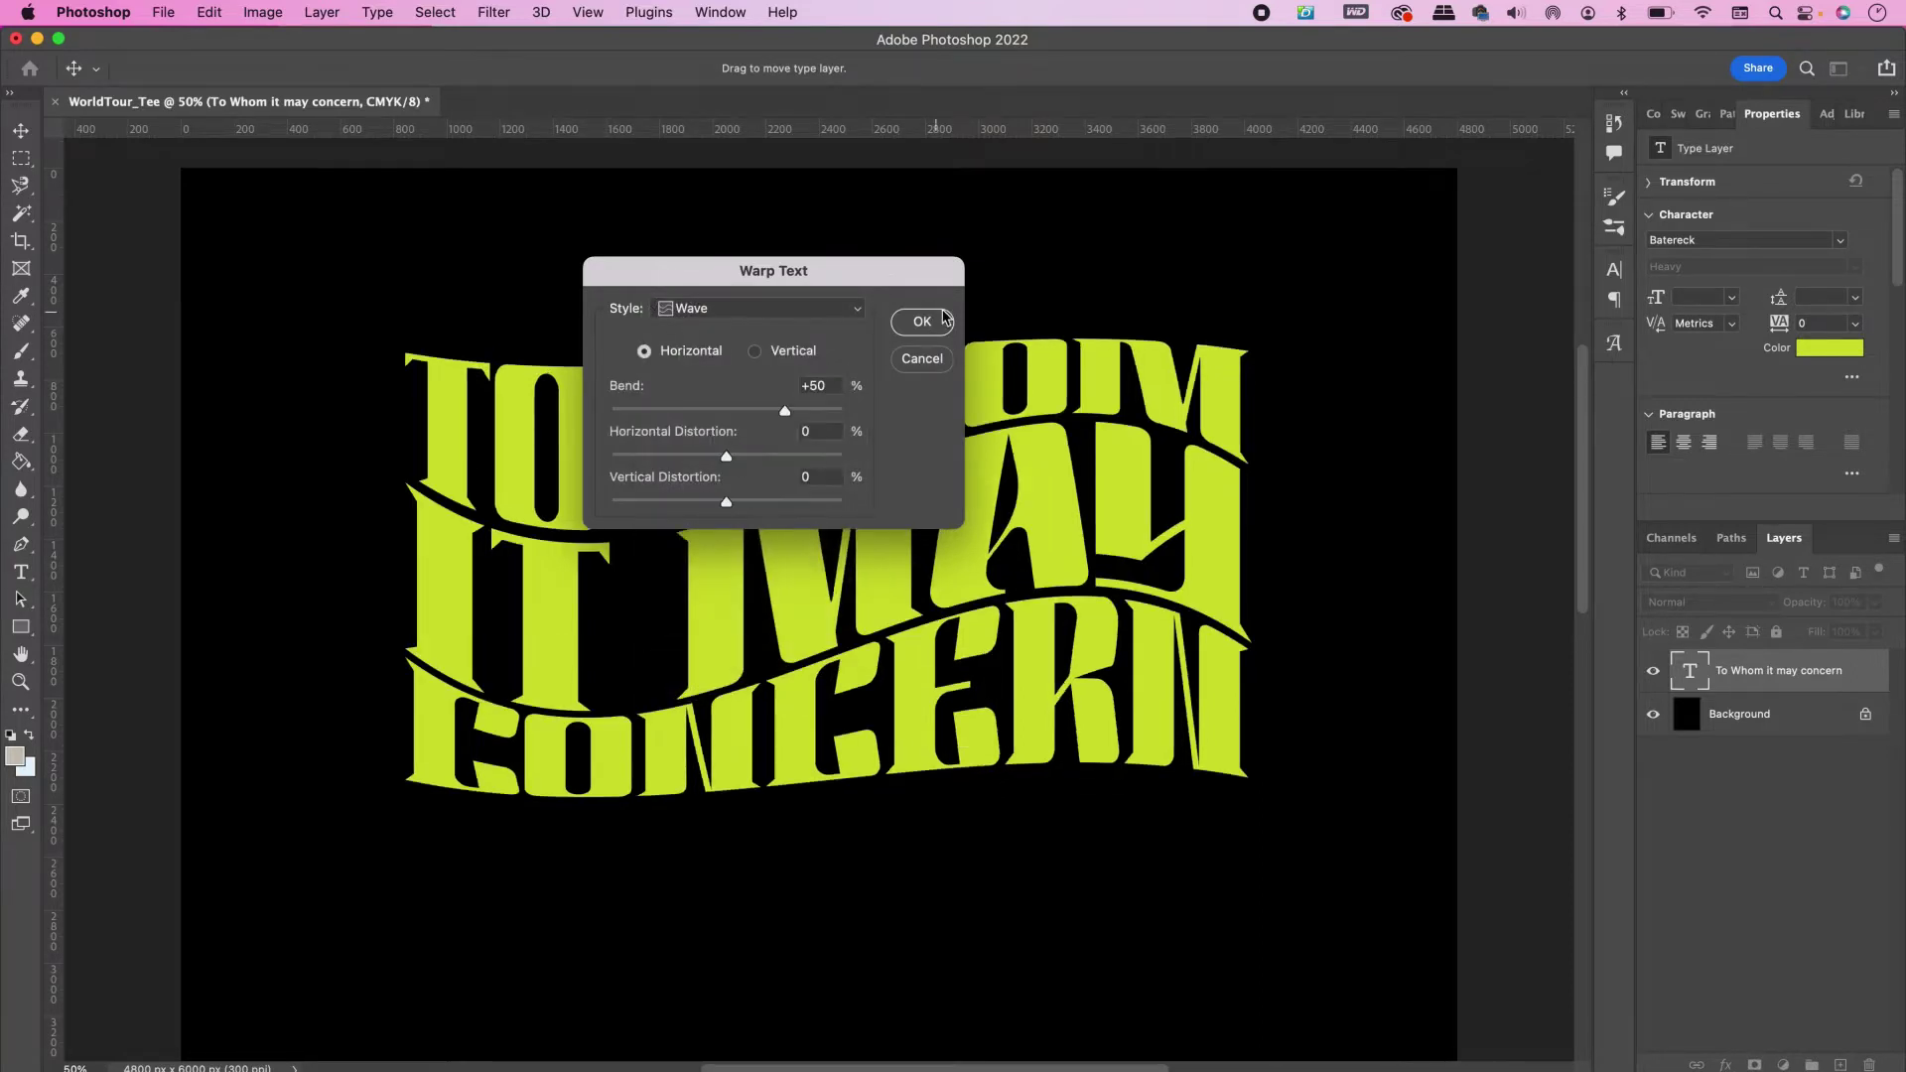
click(931, 323)
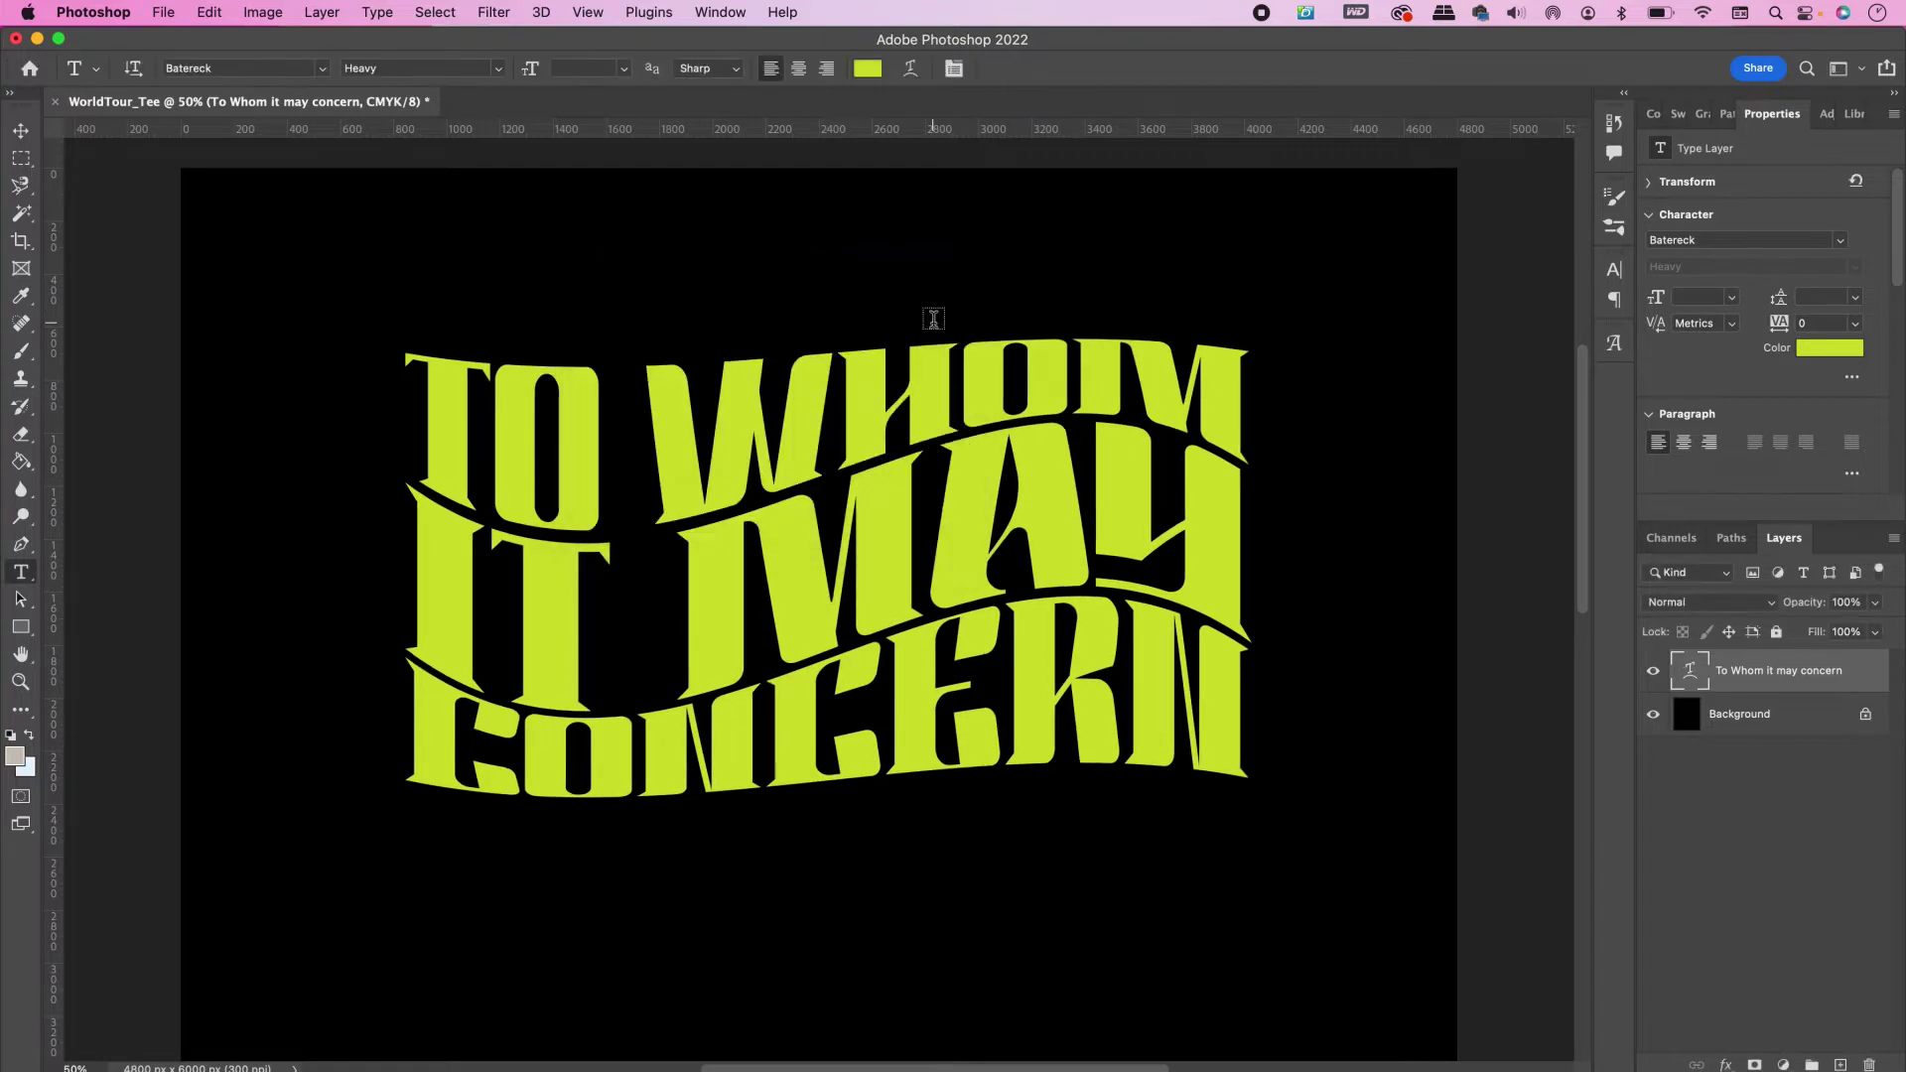
Open R_Angel.png and rename its layer to 'Angel - R'
key(super+o)
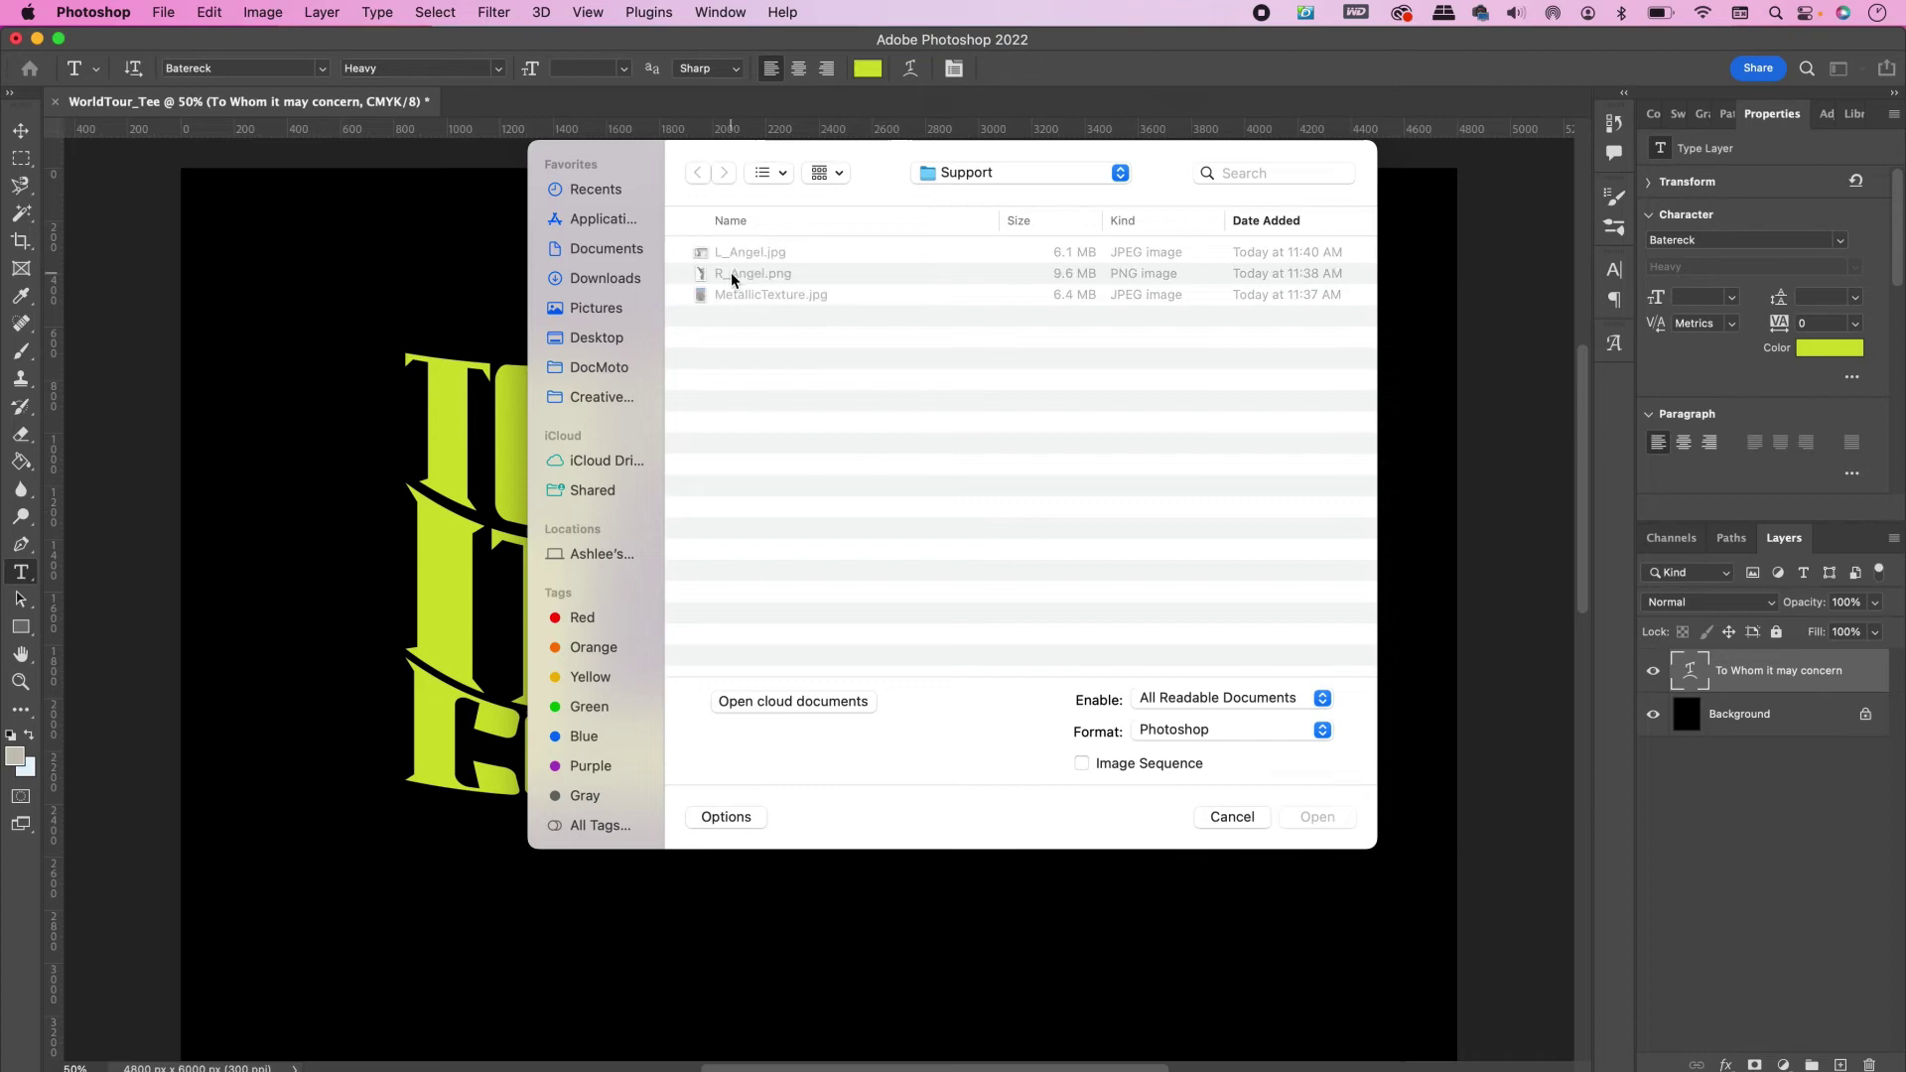
double_click(730, 271)
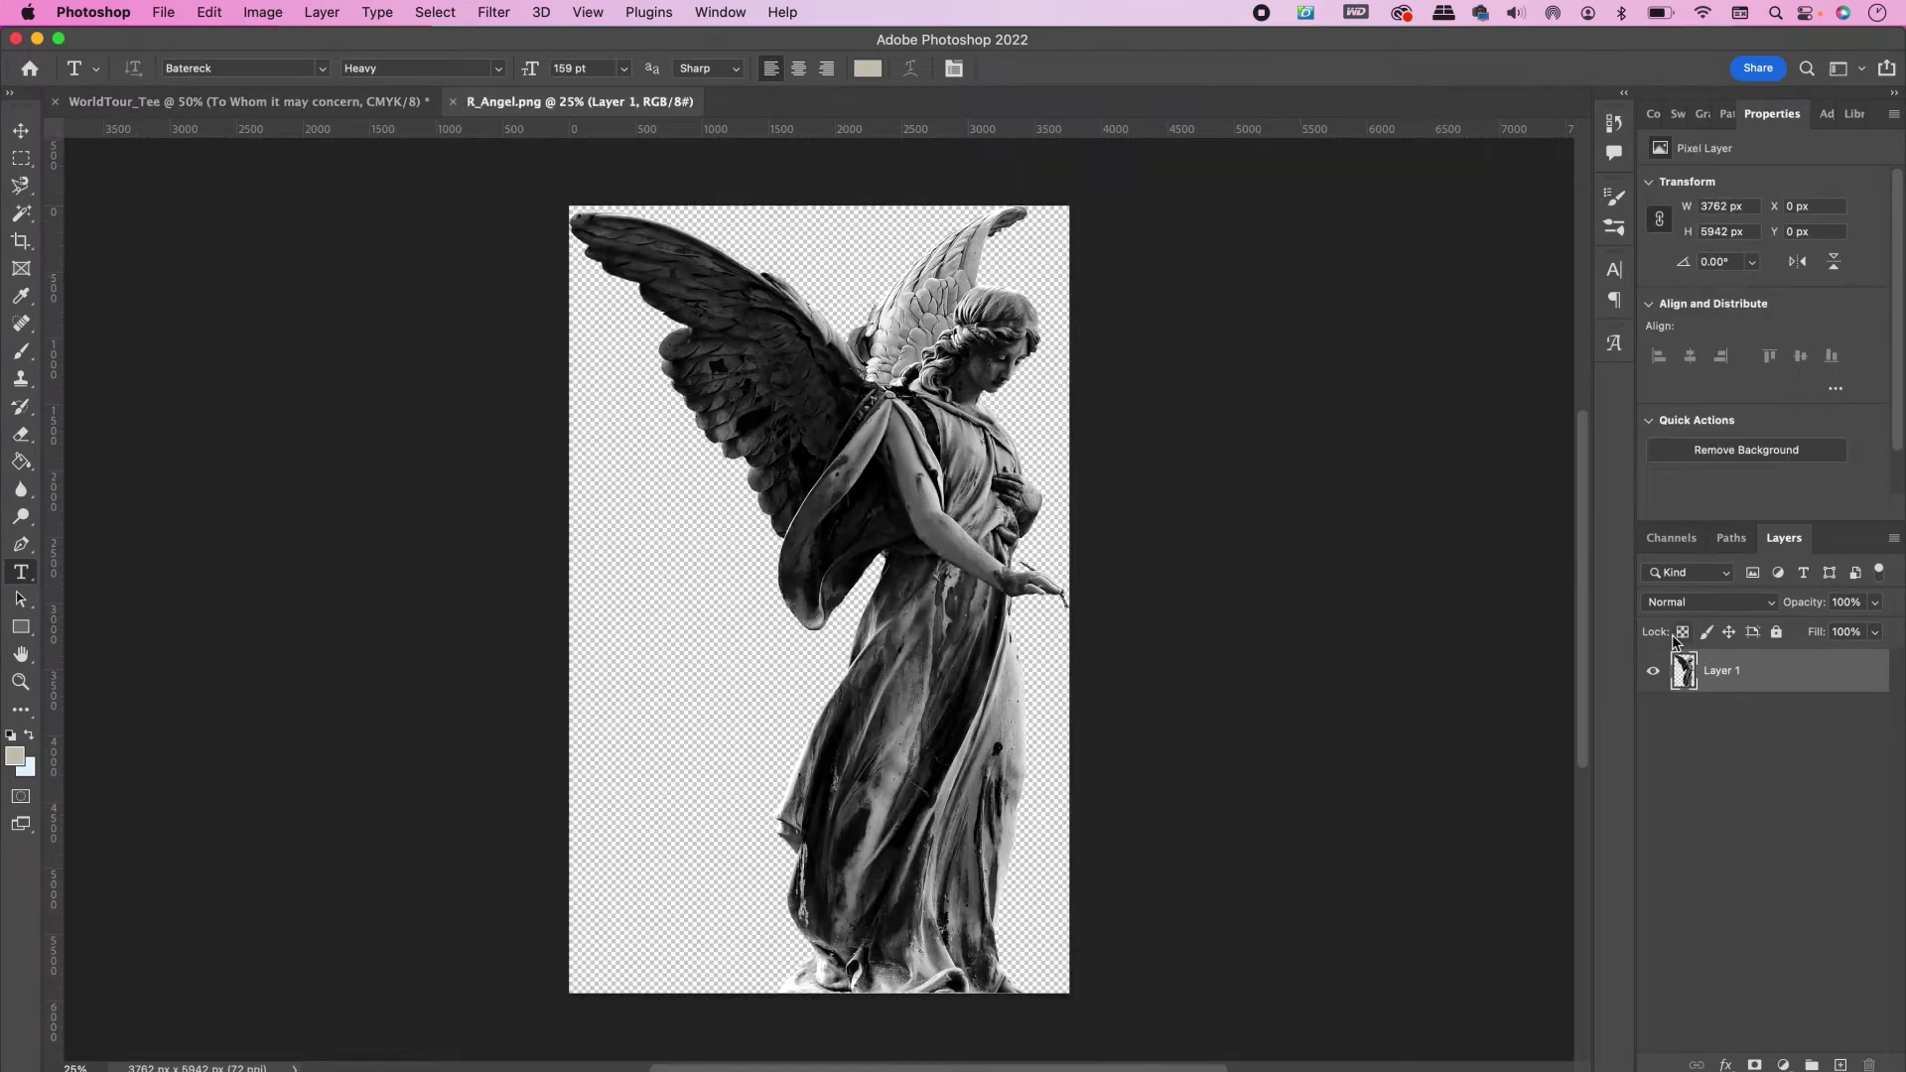
text(Angel - R)
key(Return)
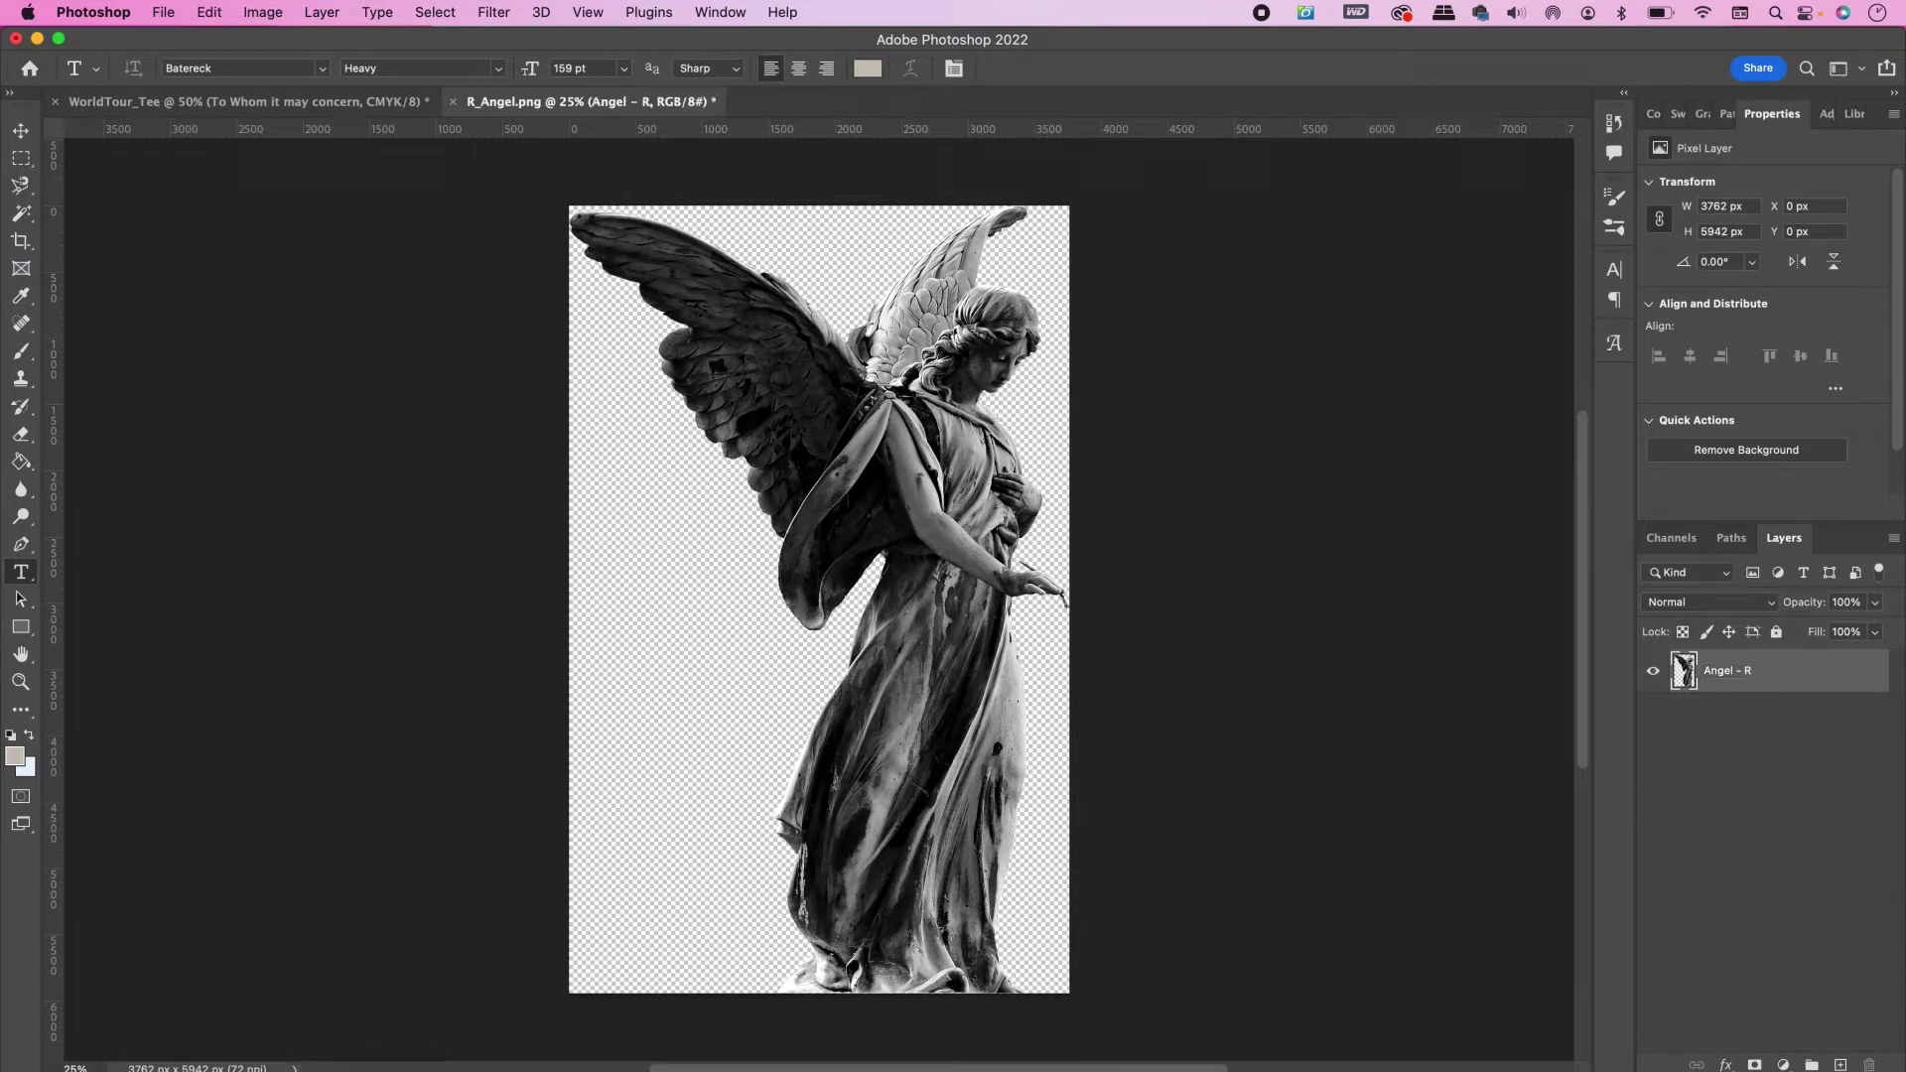
Flip the angel horizontally and convert its layer to a smart object
click(210, 12)
mouse_move(327, 480)
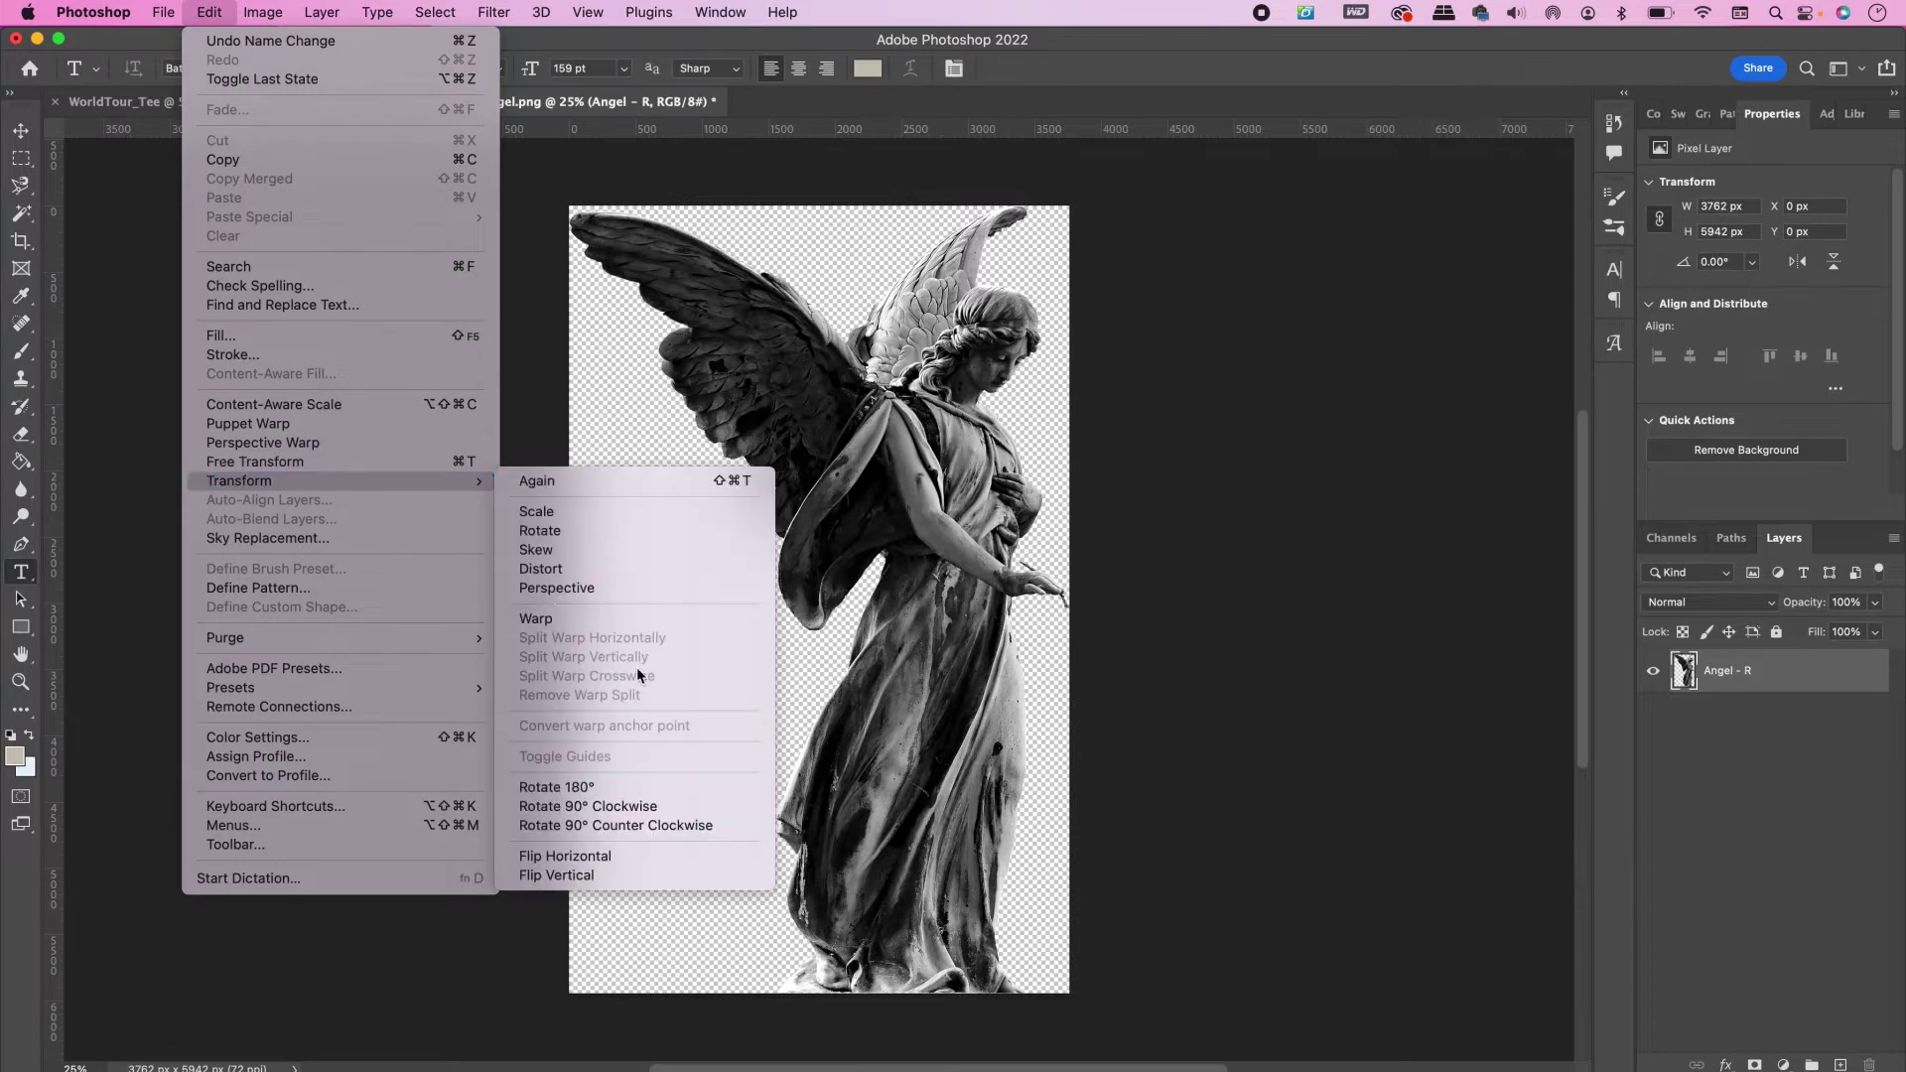
click(625, 857)
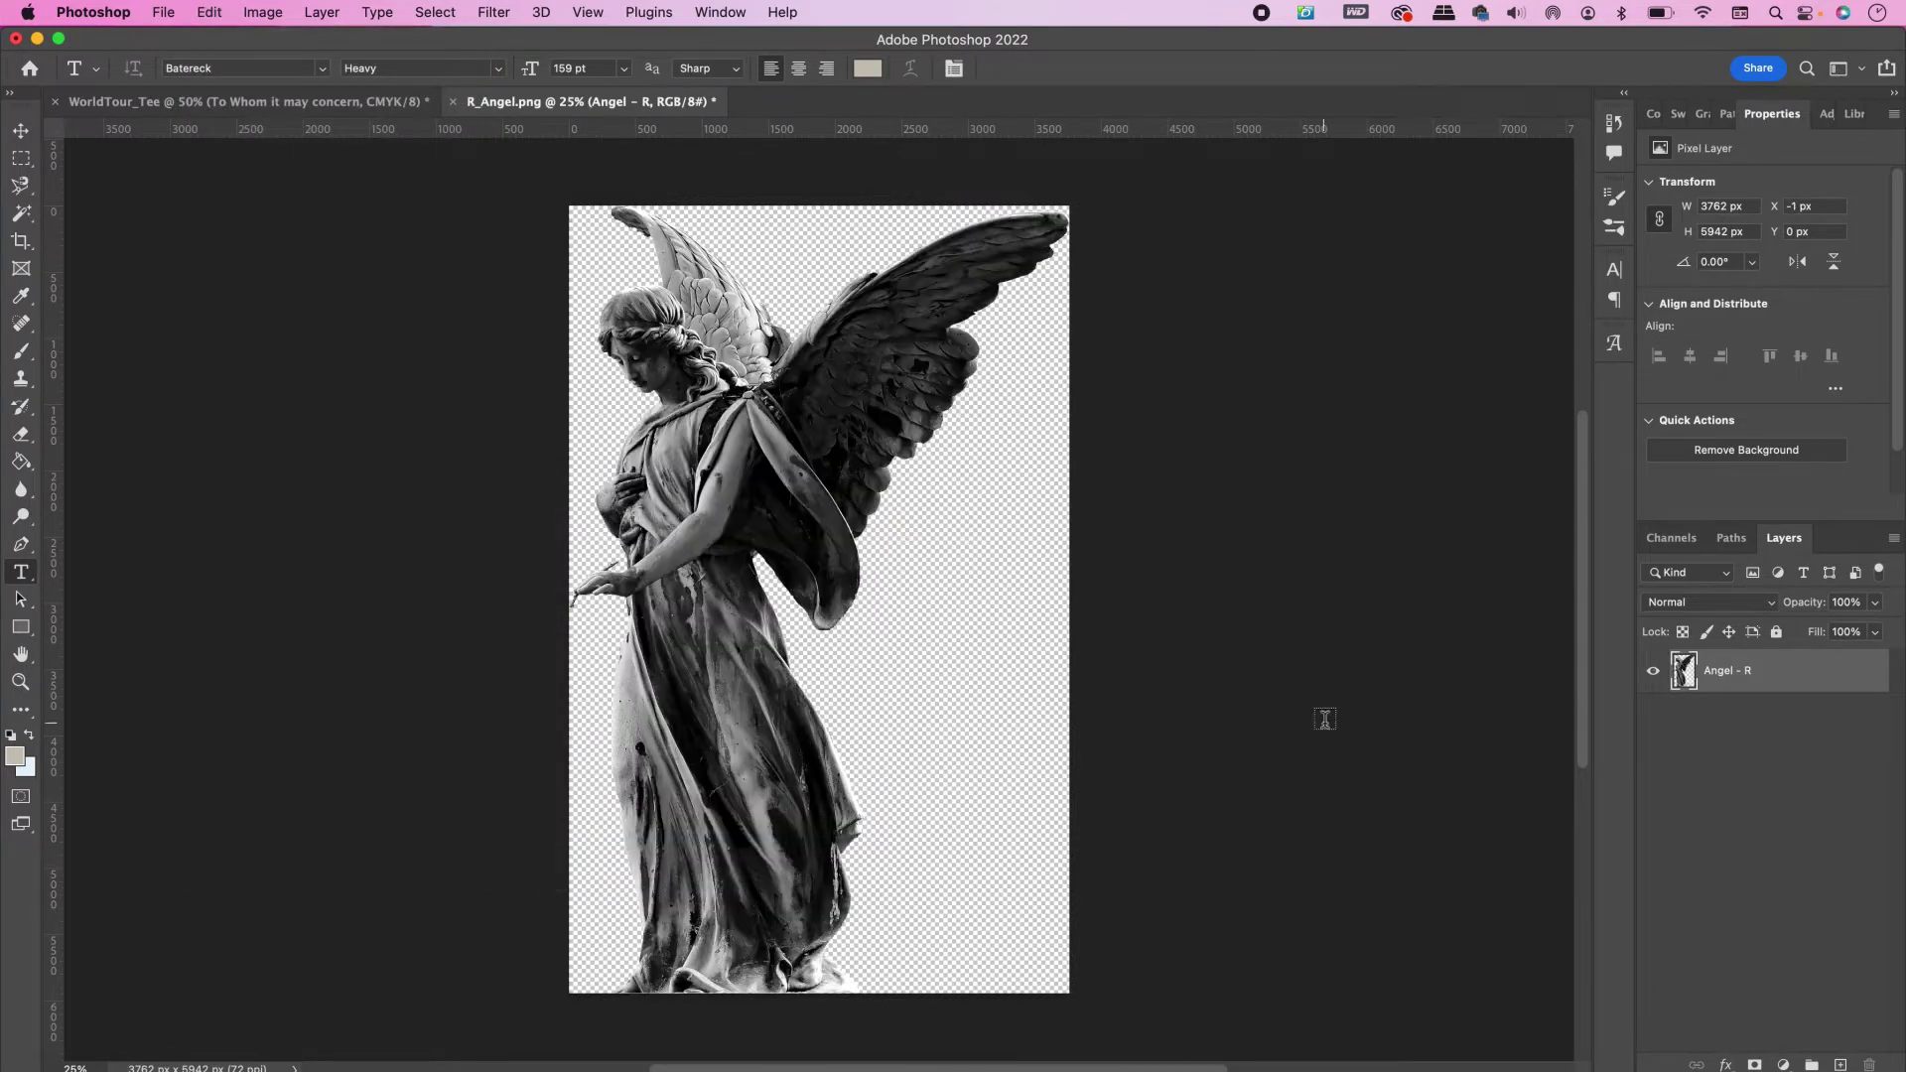
right_click(1781, 680)
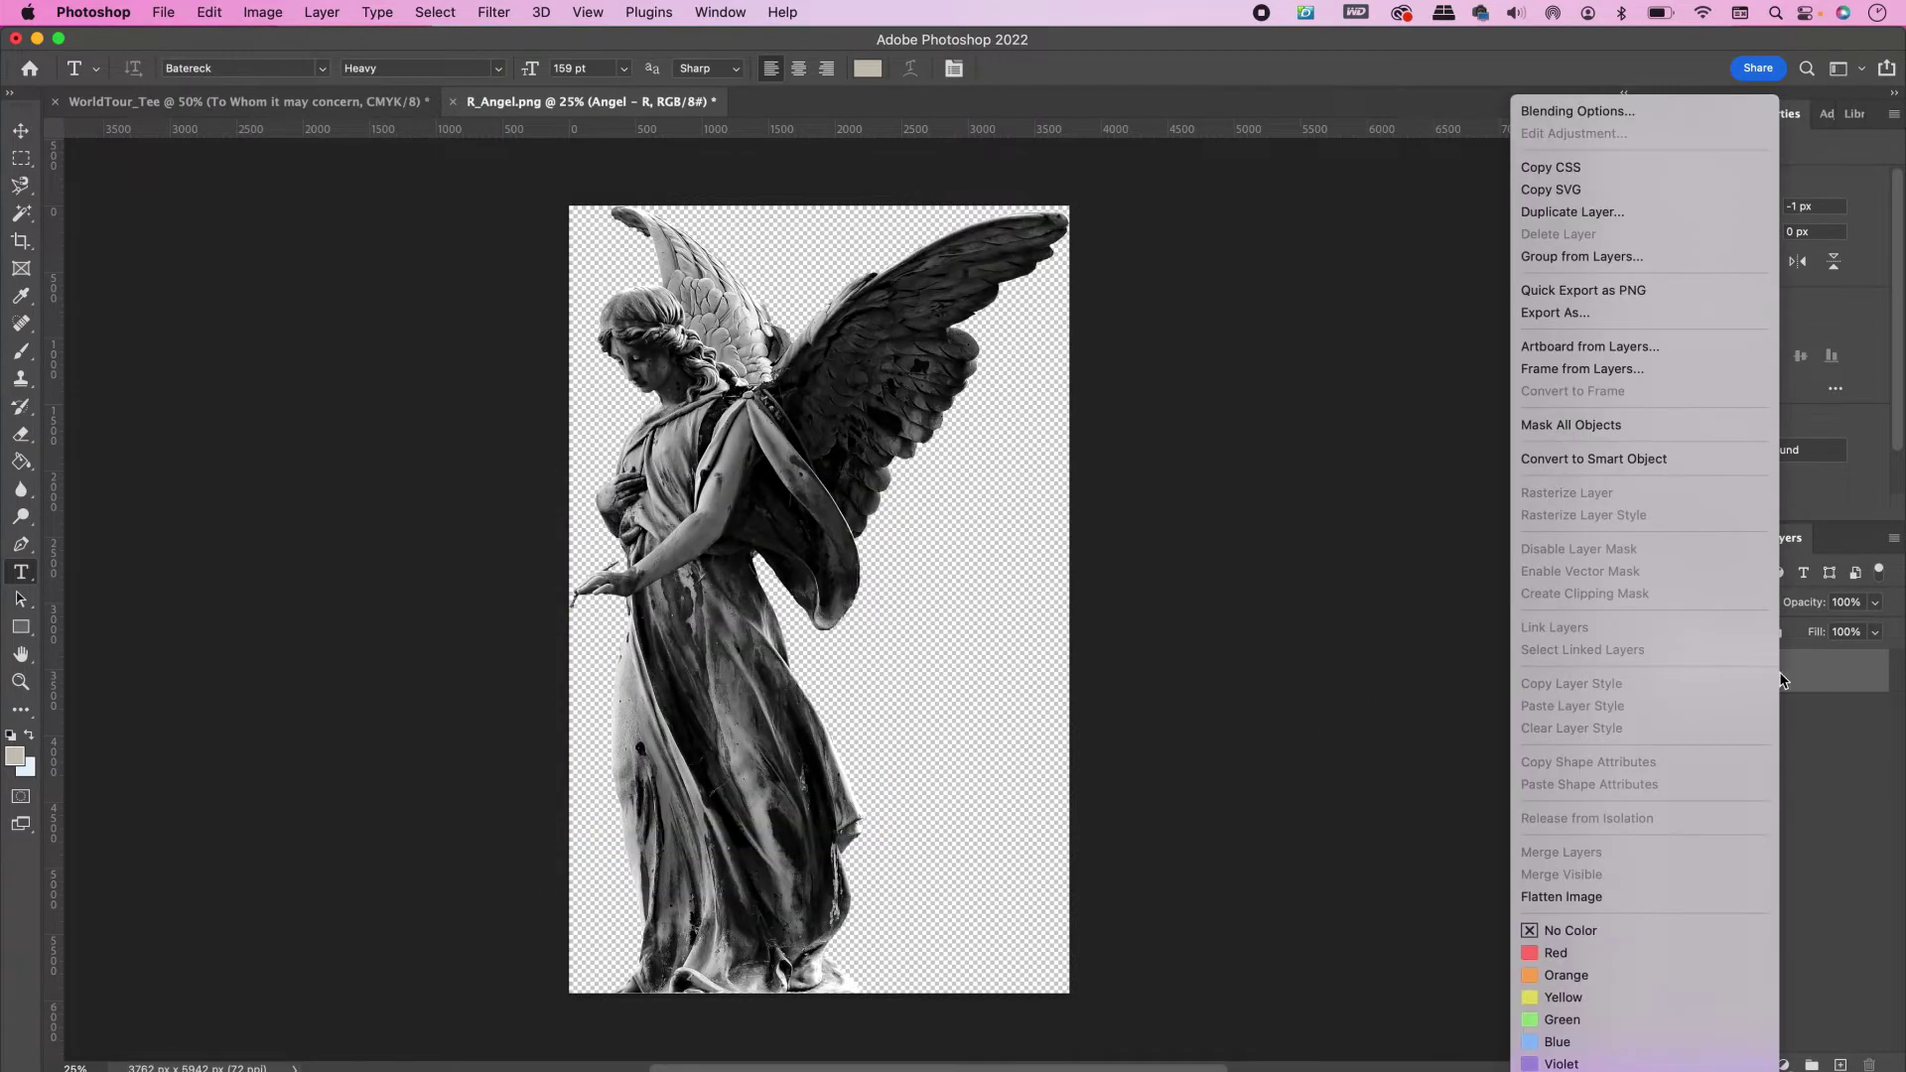
click(1589, 462)
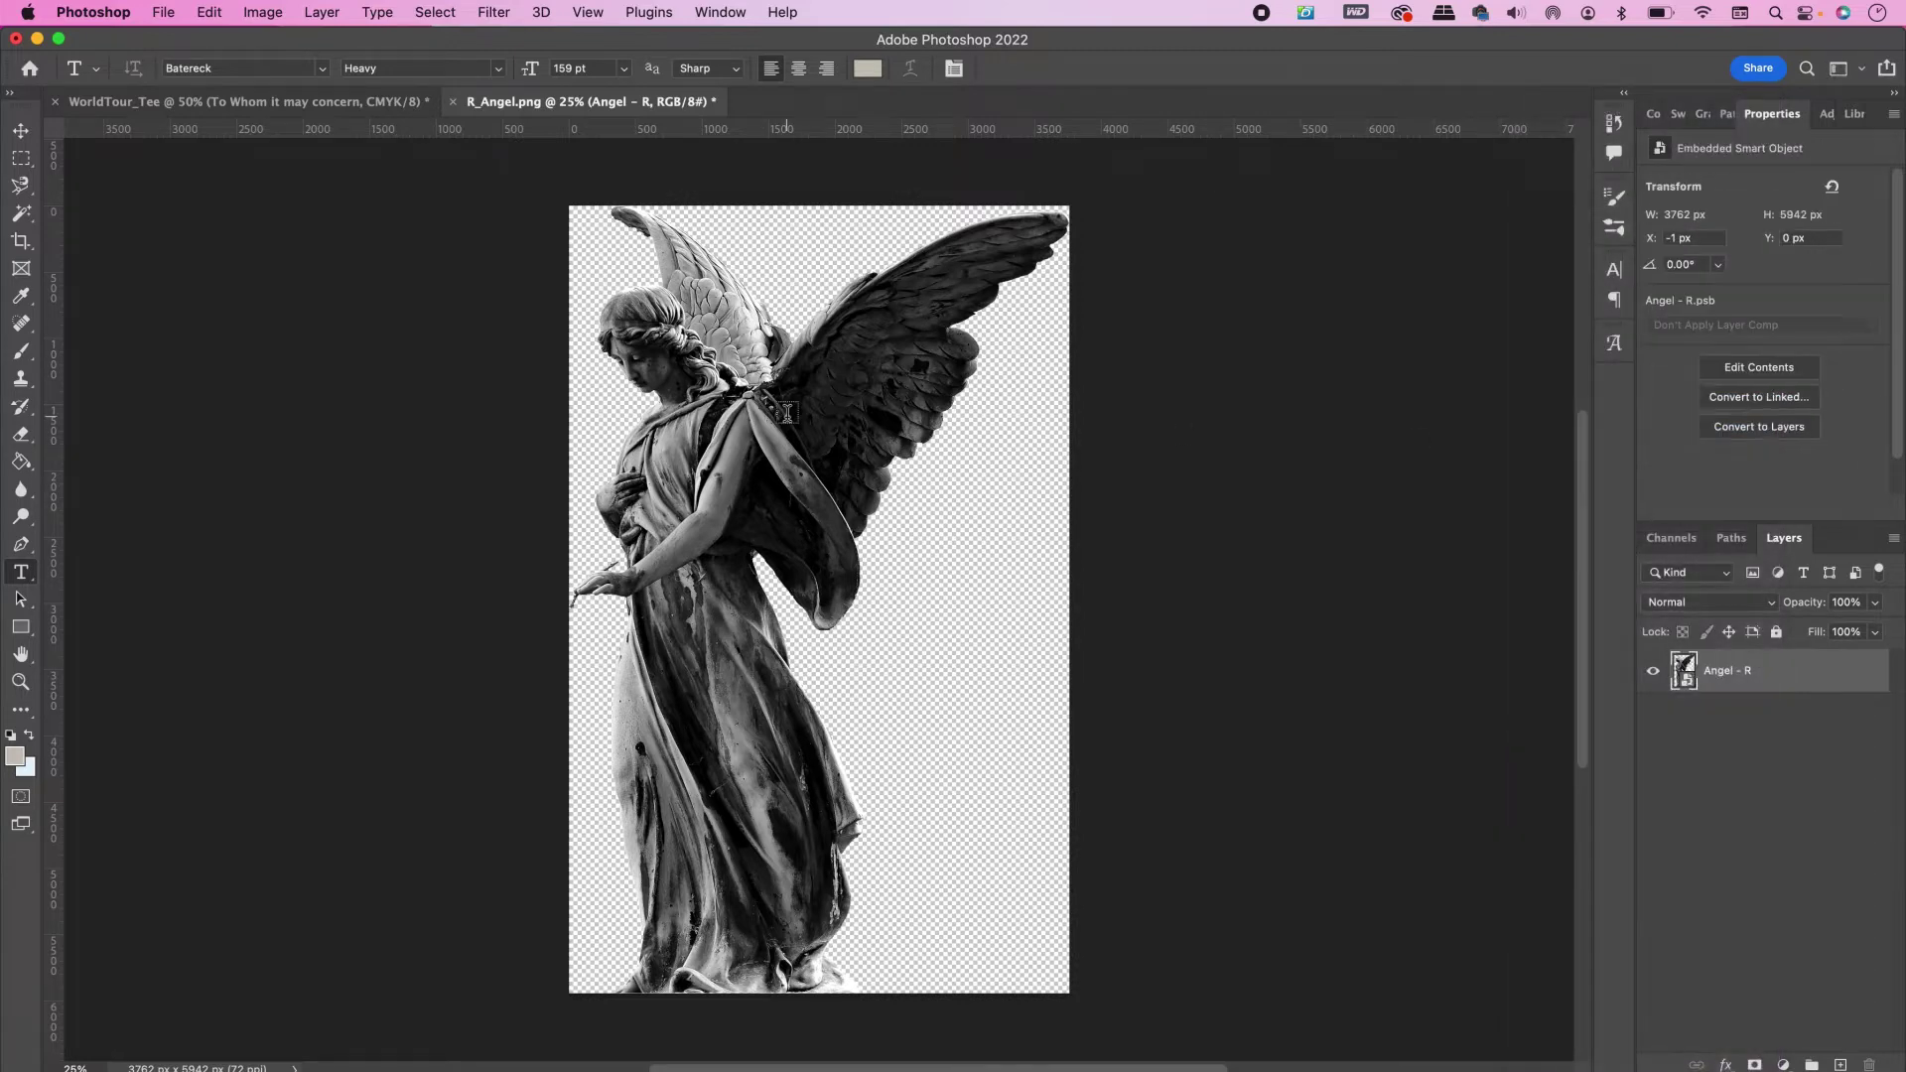
Drag the angel into WorldTour_Tee and move it right over the title
key(v)
drag(740, 361, 918, 479)
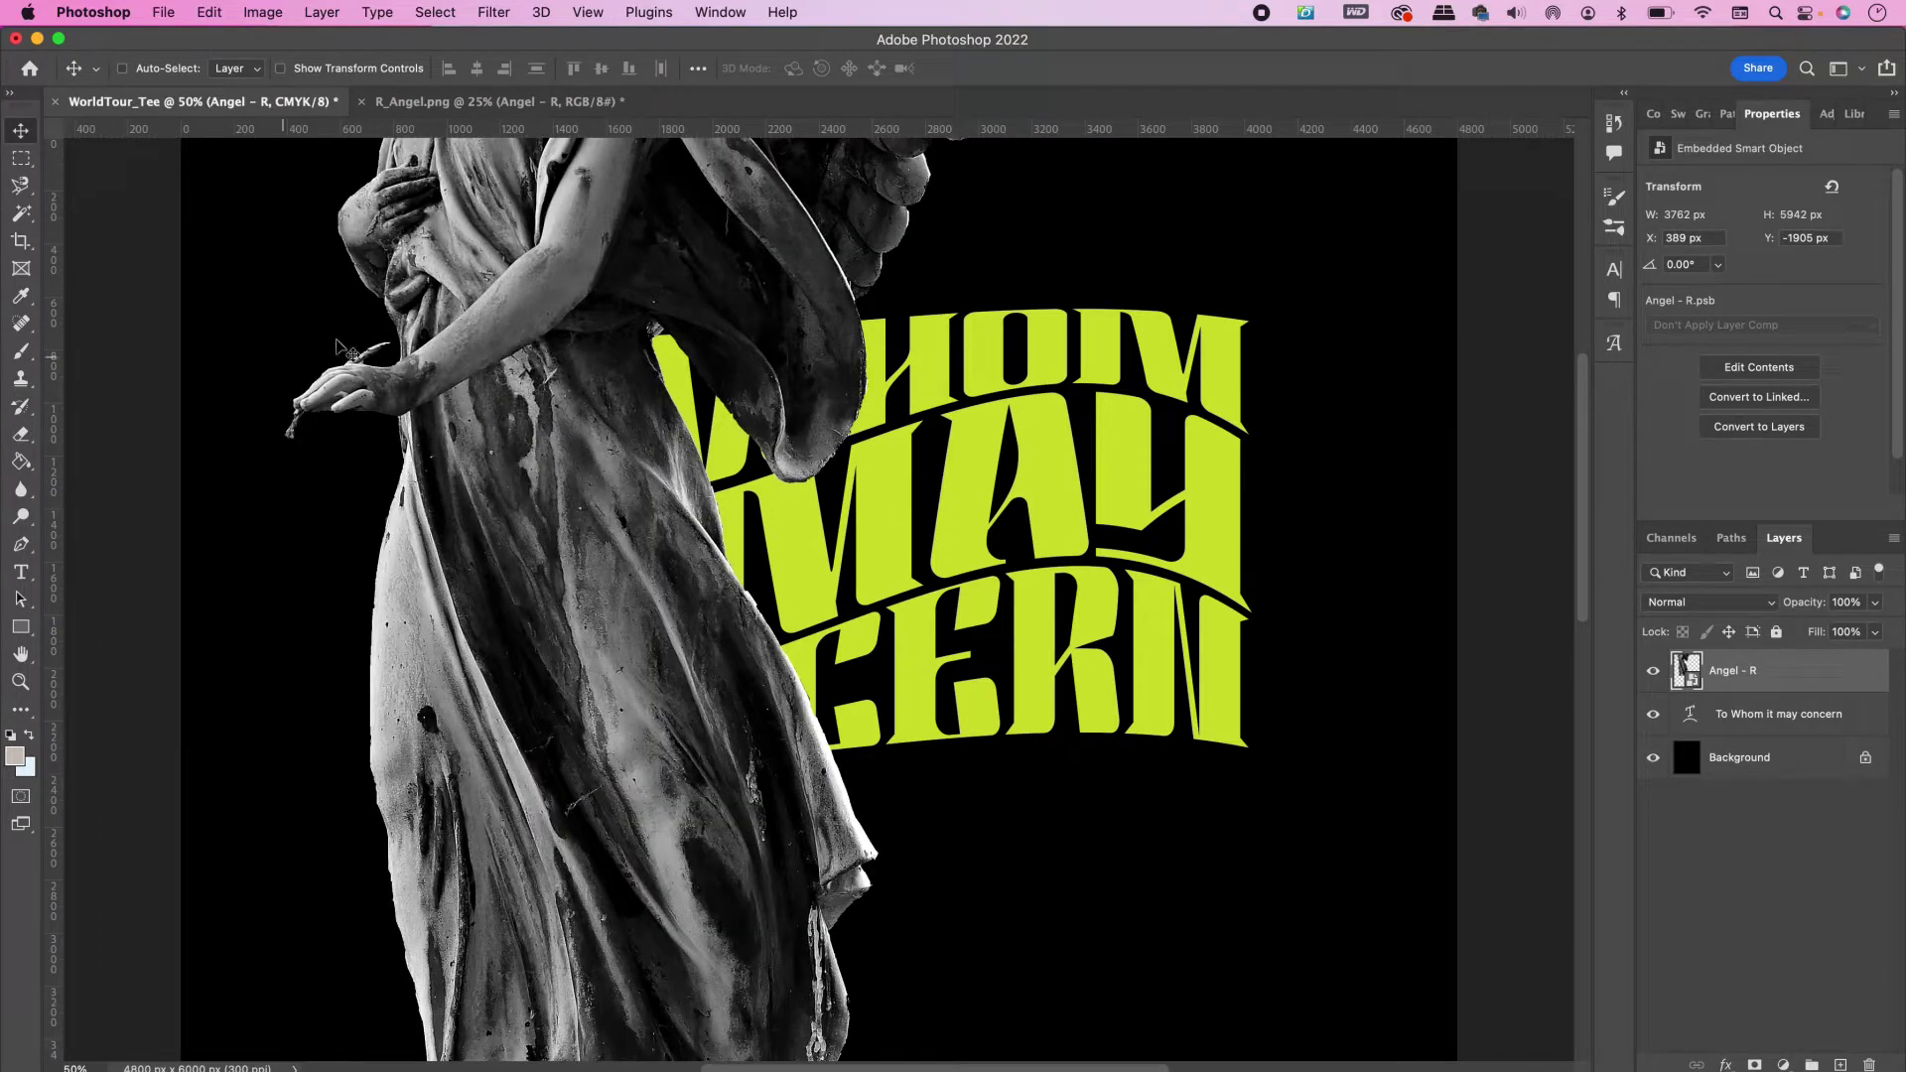
drag(492, 291, 887, 755)
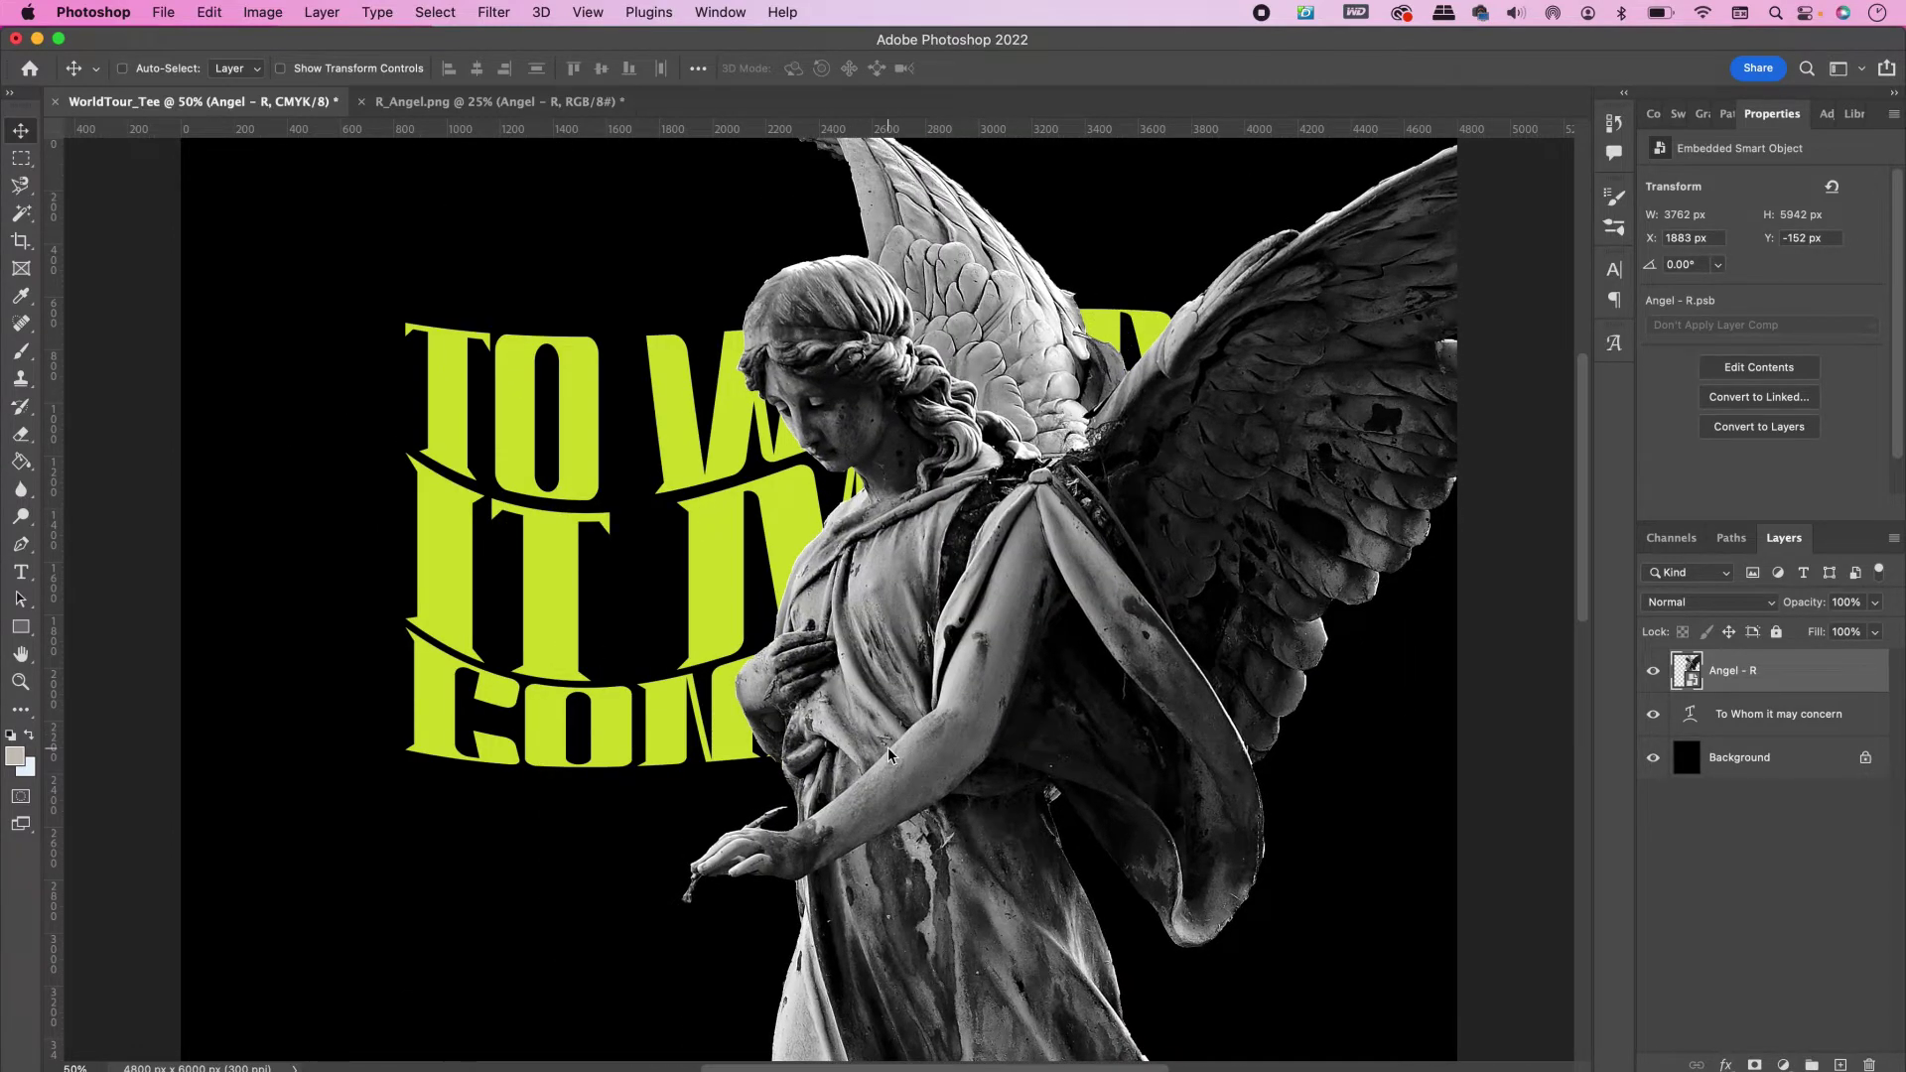
Scale the angel to about 14% and position it over the title's right side
key(super+t)
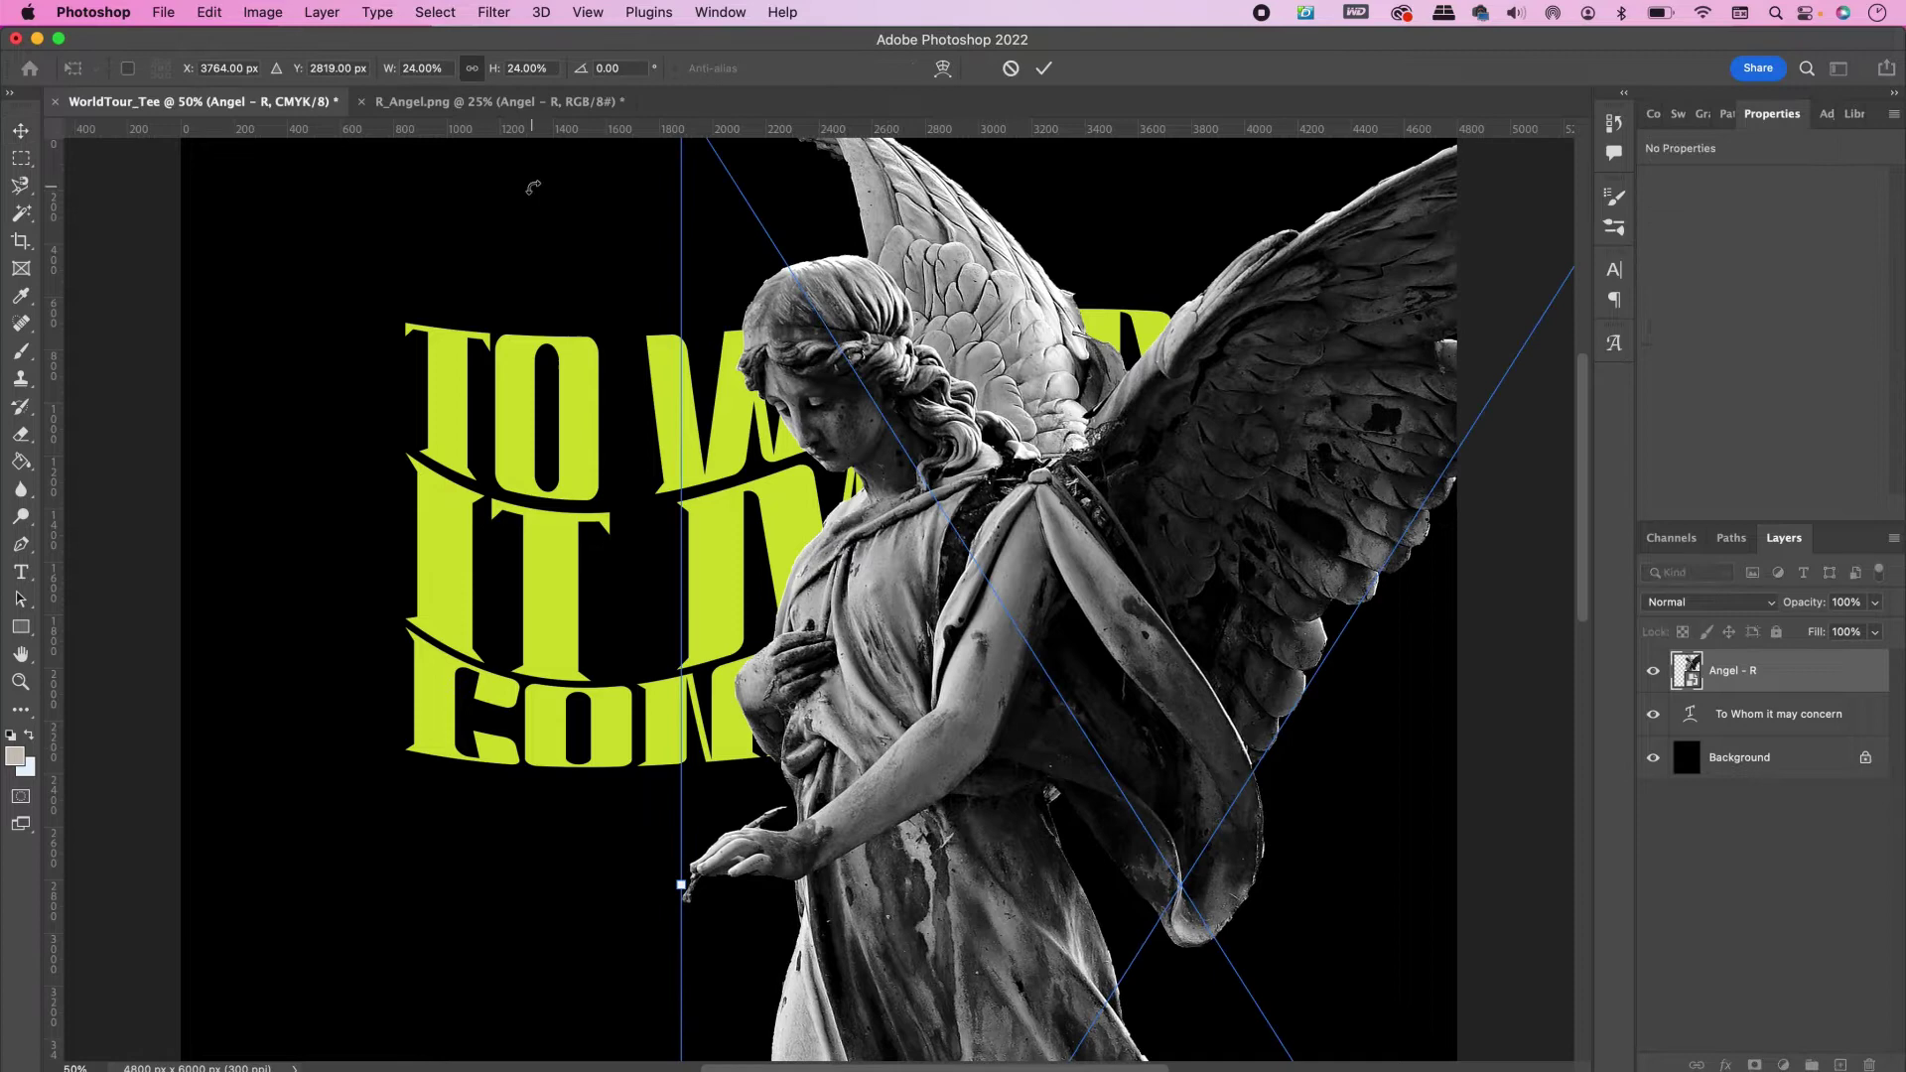
click(532, 67)
text(14)
key(Return)
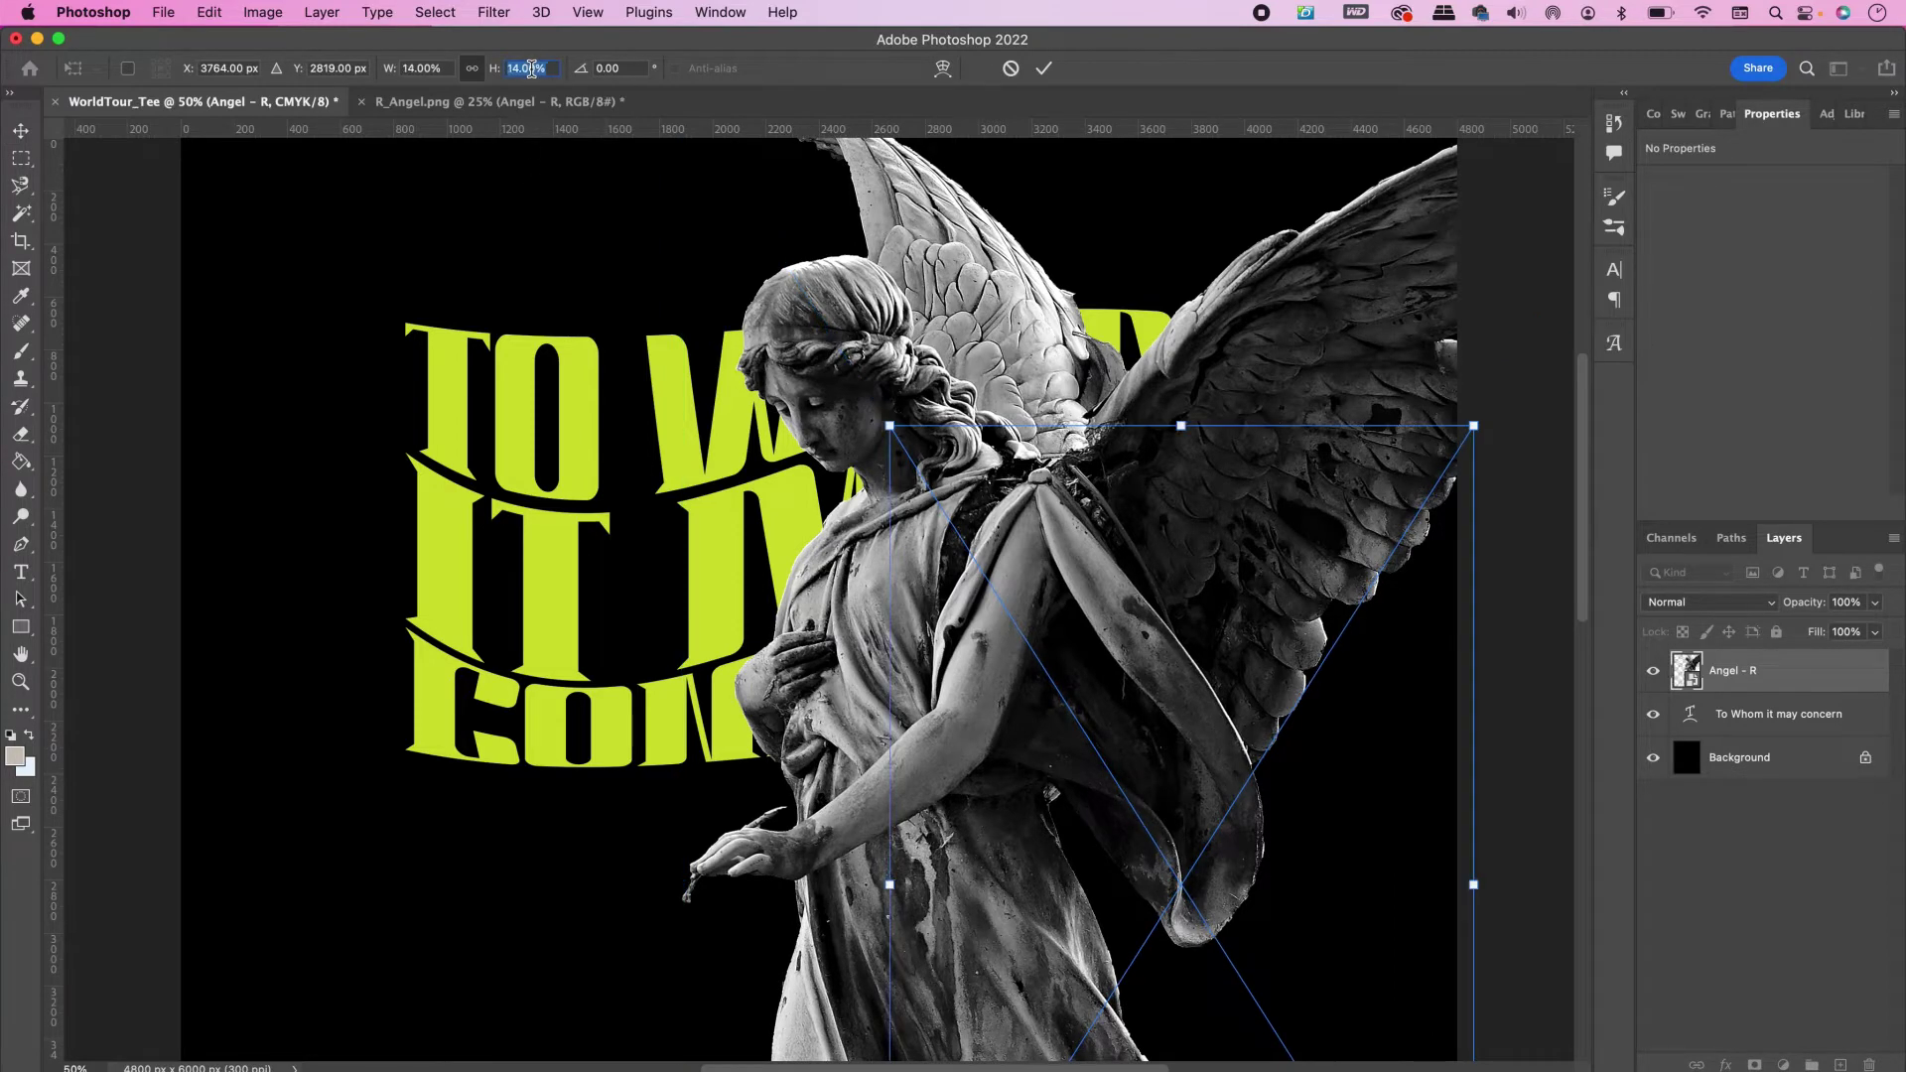
text(12)
key(Return)
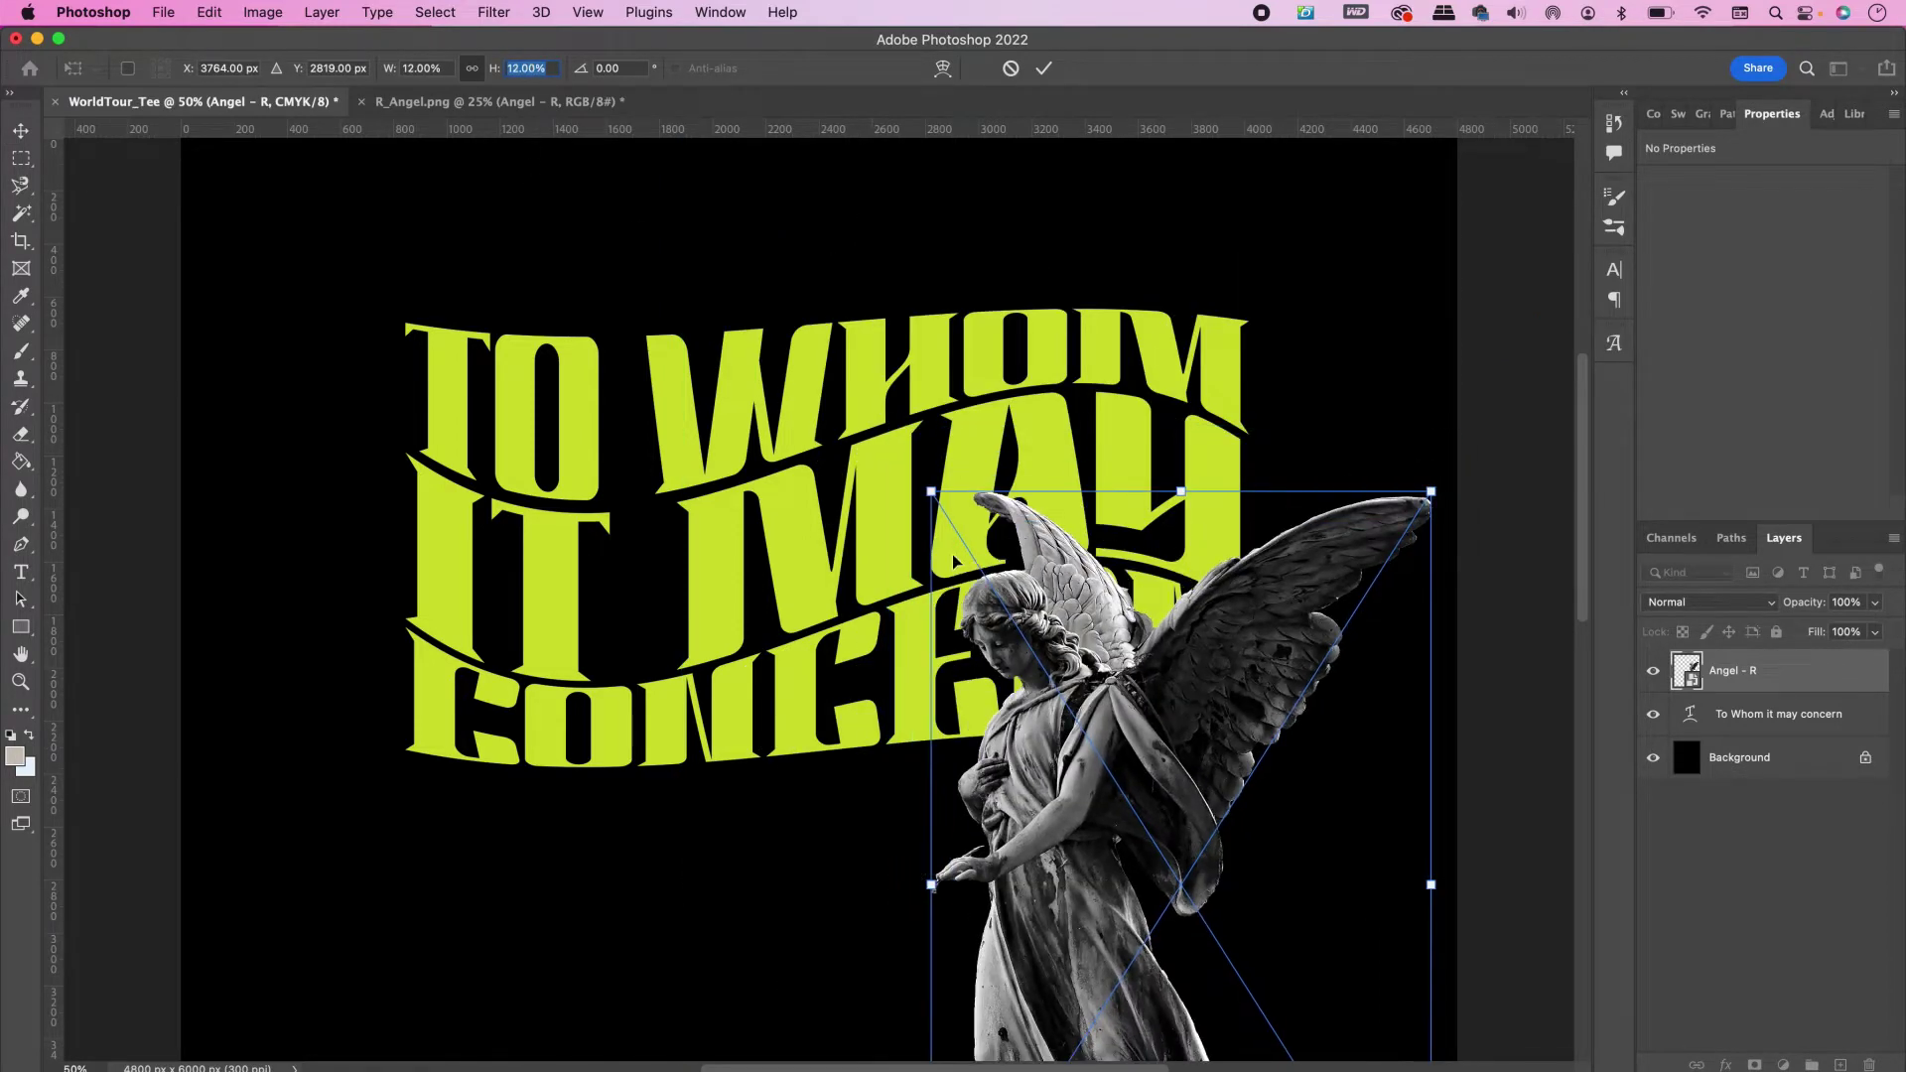
drag(1000, 655, 909, 437)
drag(839, 277, 691, 188)
drag(878, 361, 981, 451)
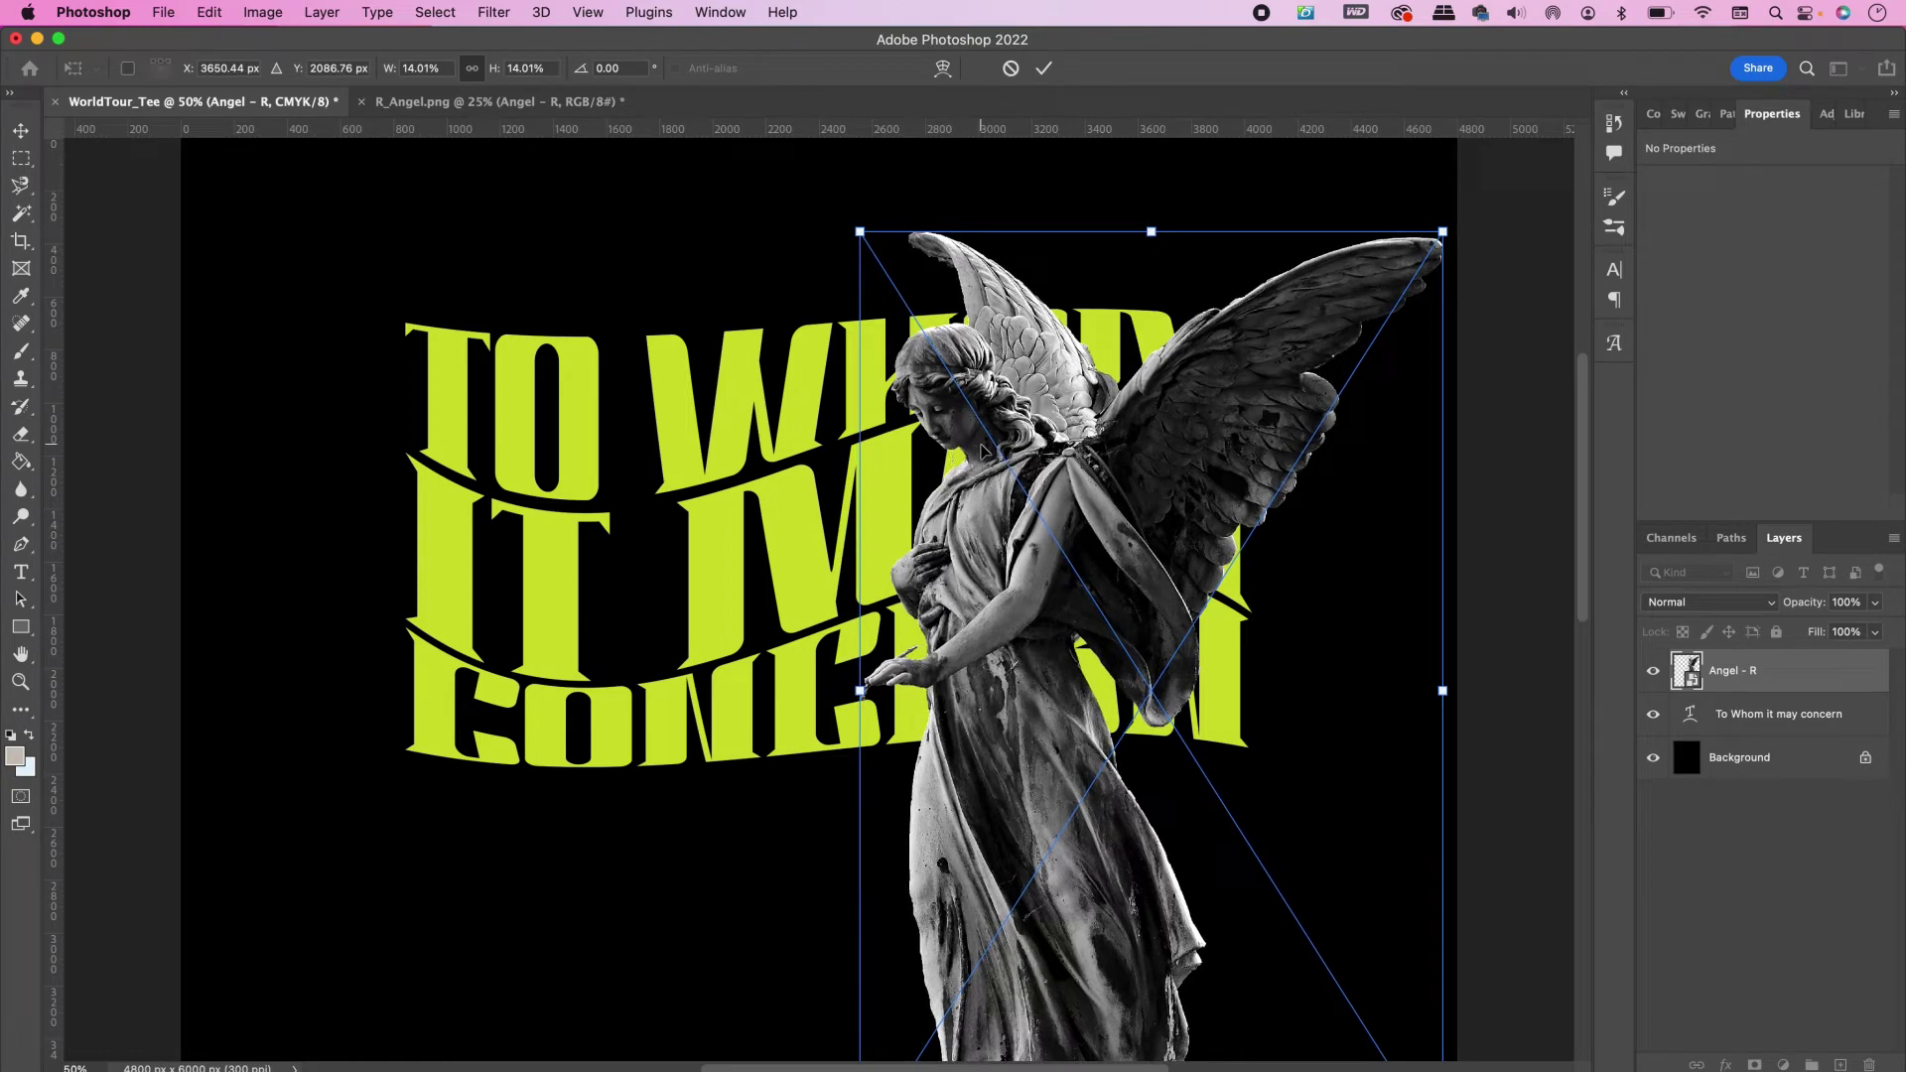
key(Return)
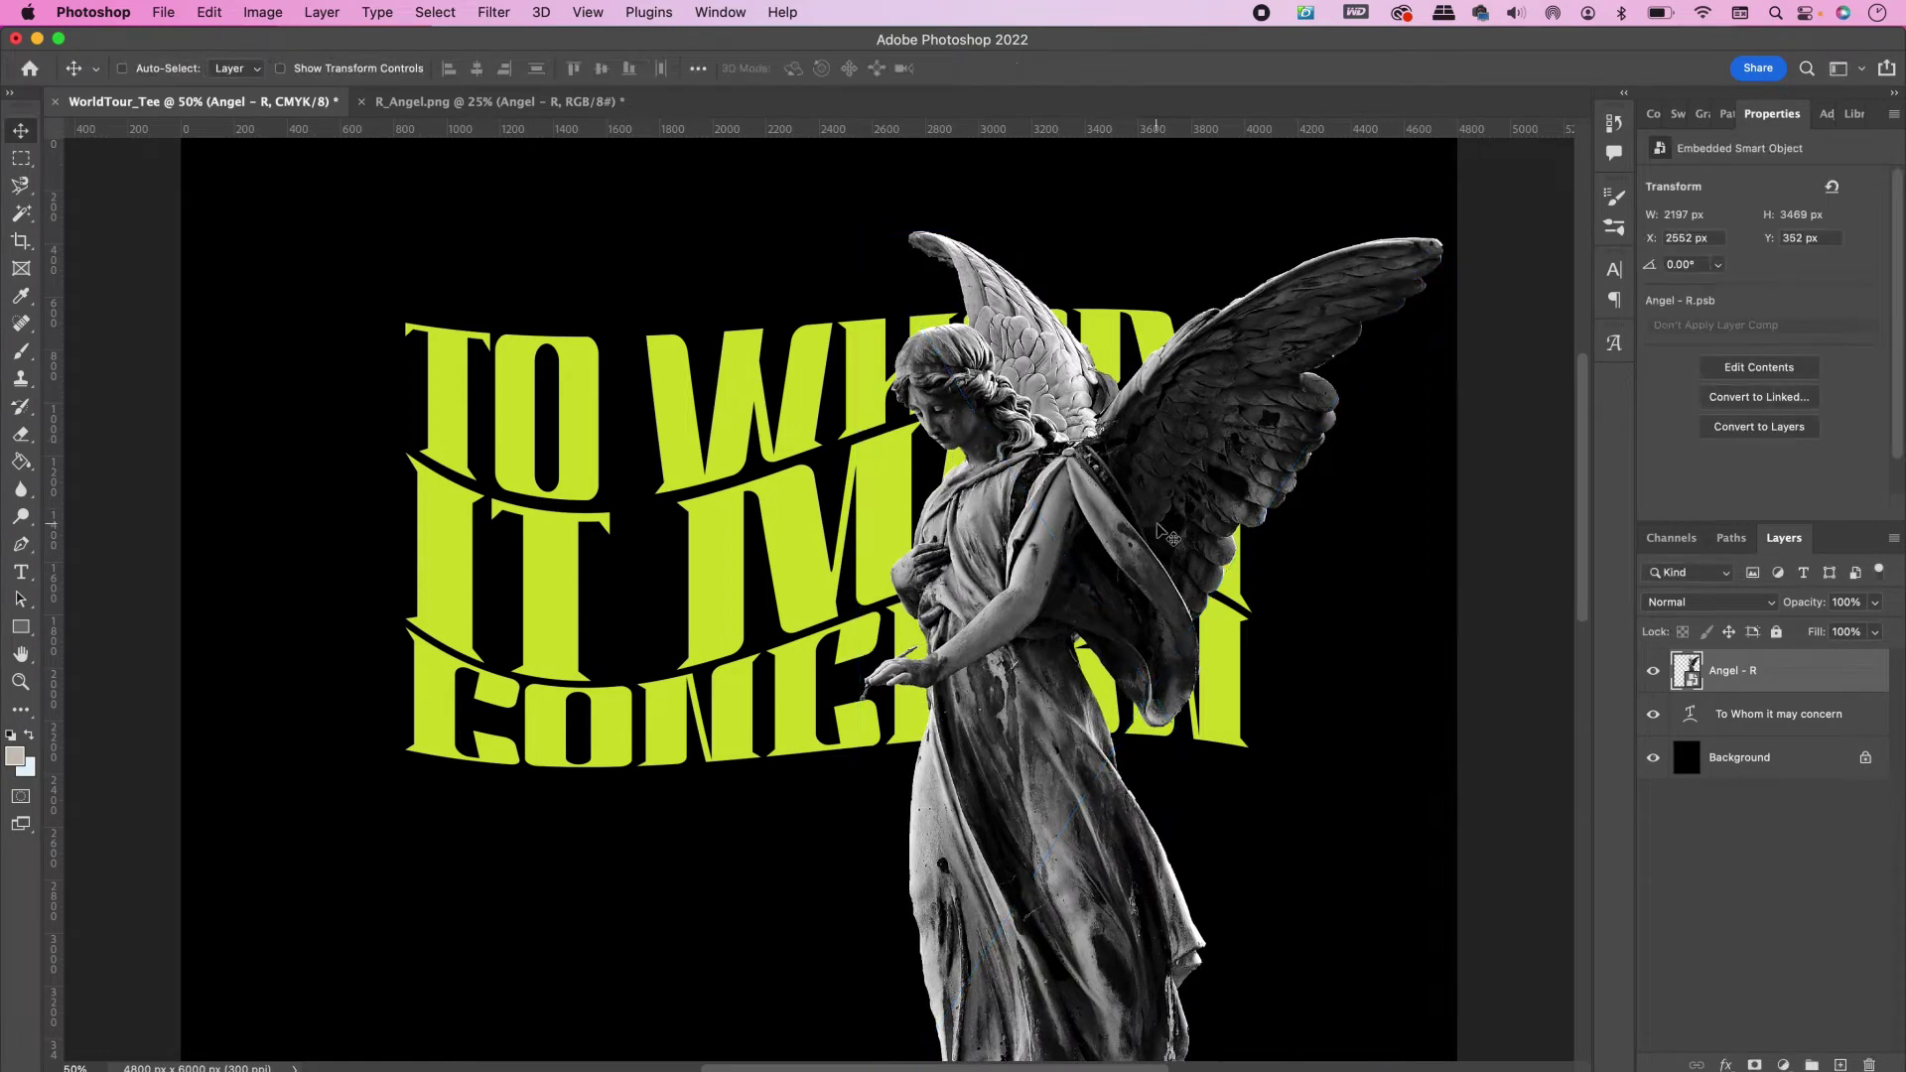
Set the angel layer's blend mode to Hard Light
click(1749, 608)
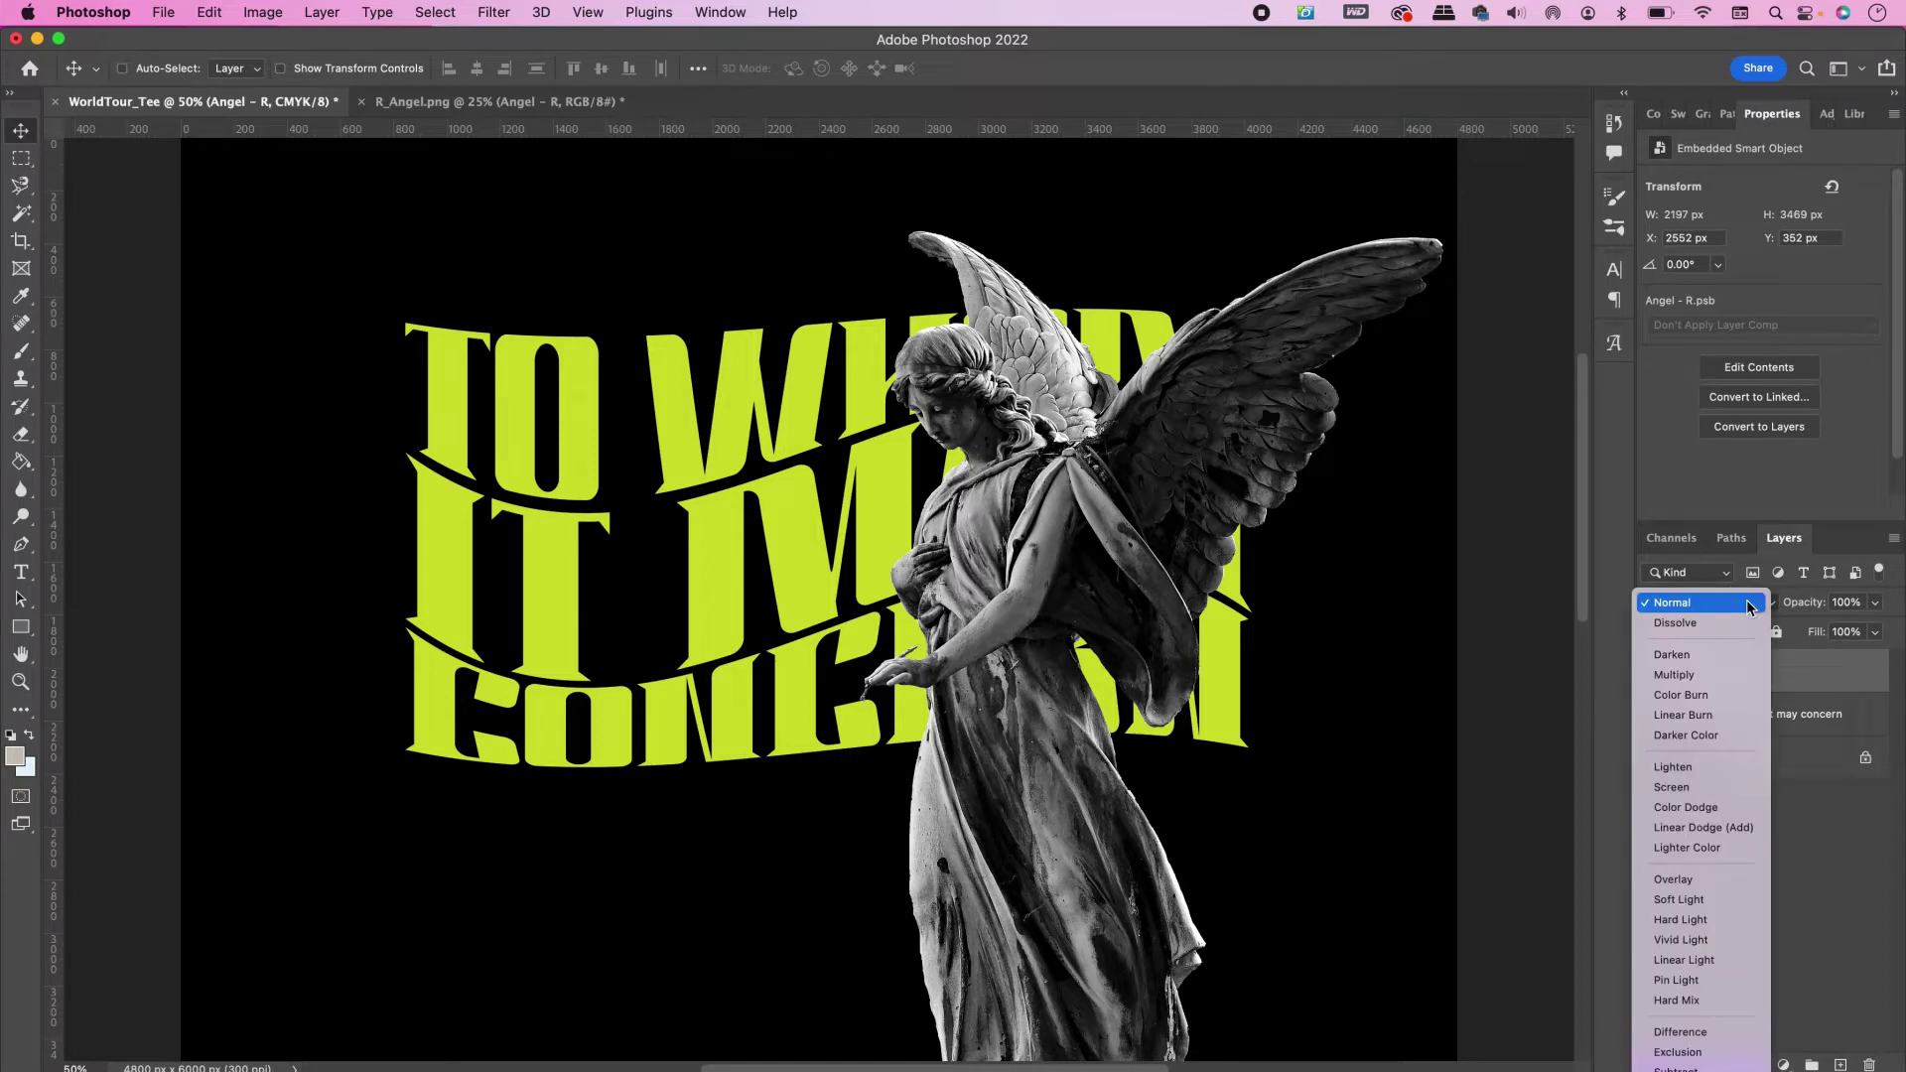
scroll(1740, 731, down, 5)
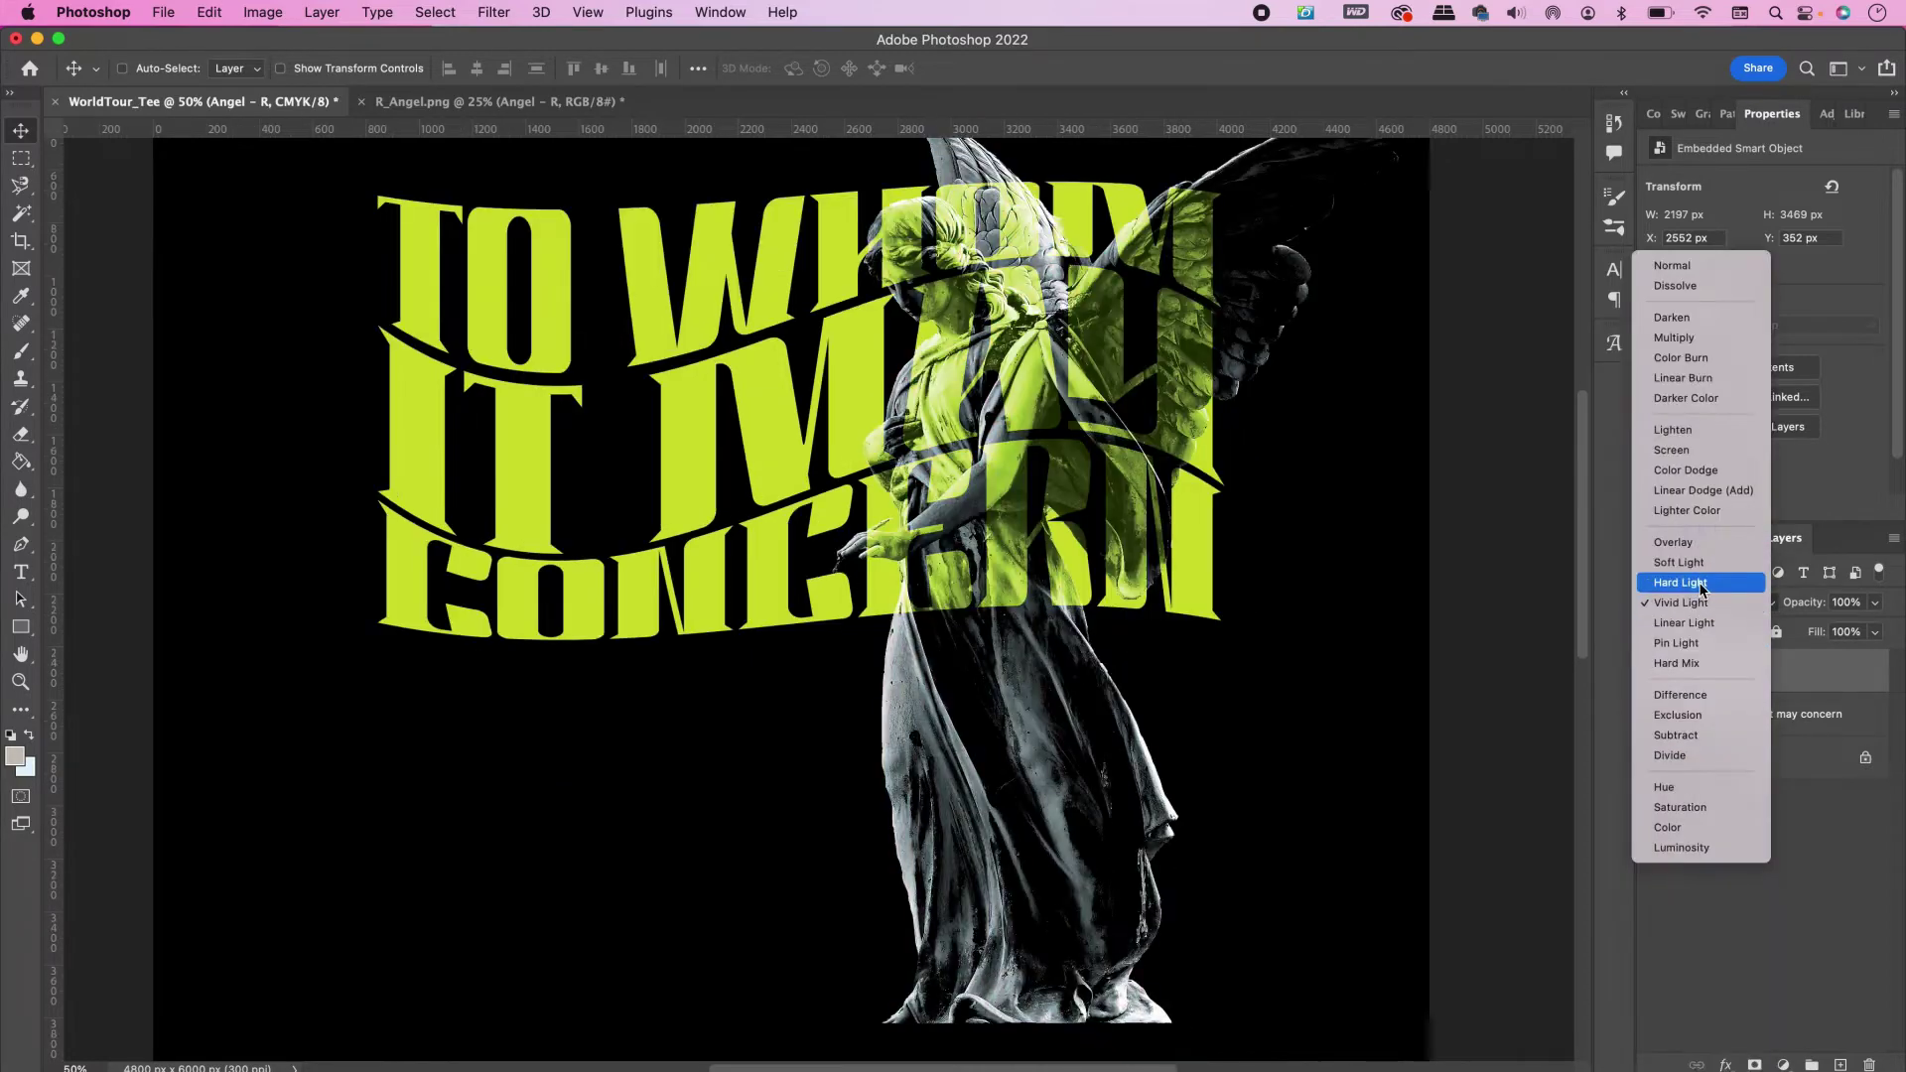
click(1701, 584)
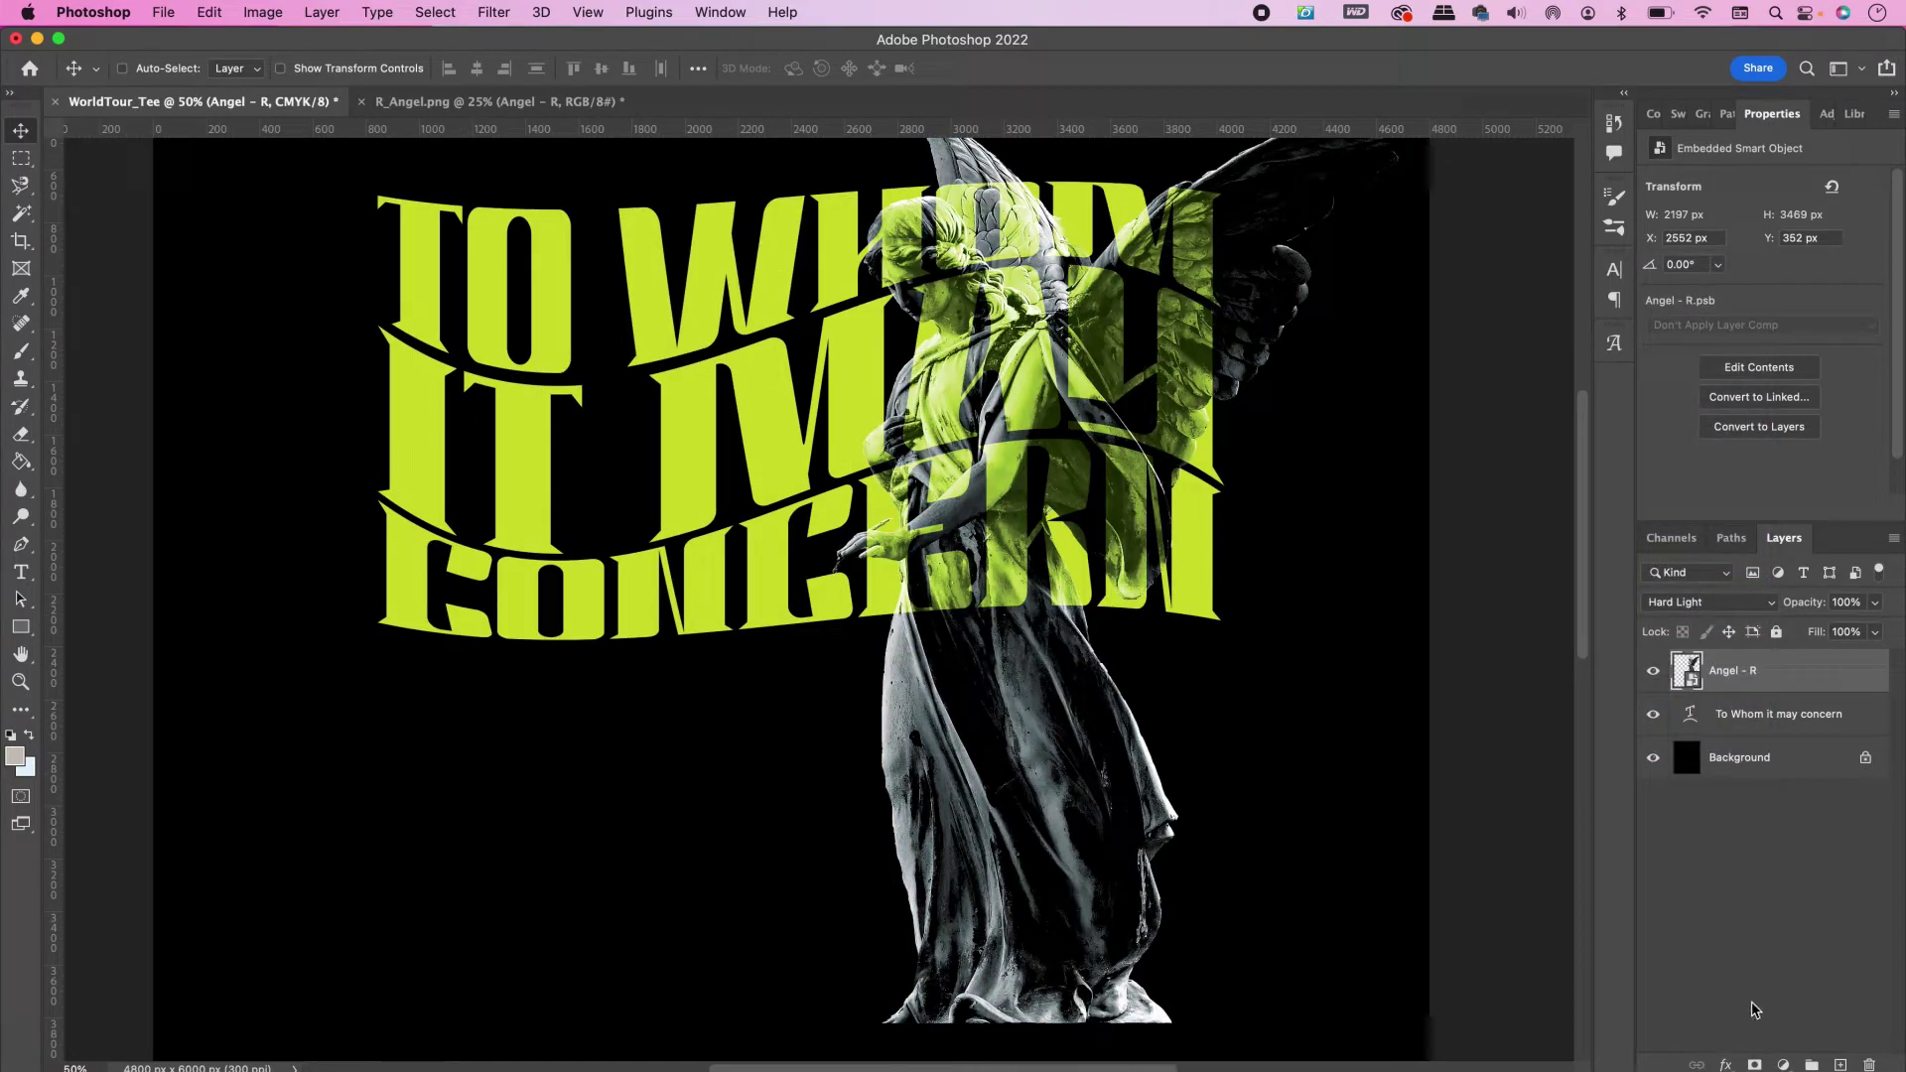
Add a layer mask and paint black with an 800 px brush over the angel's lower robe
click(1756, 1065)
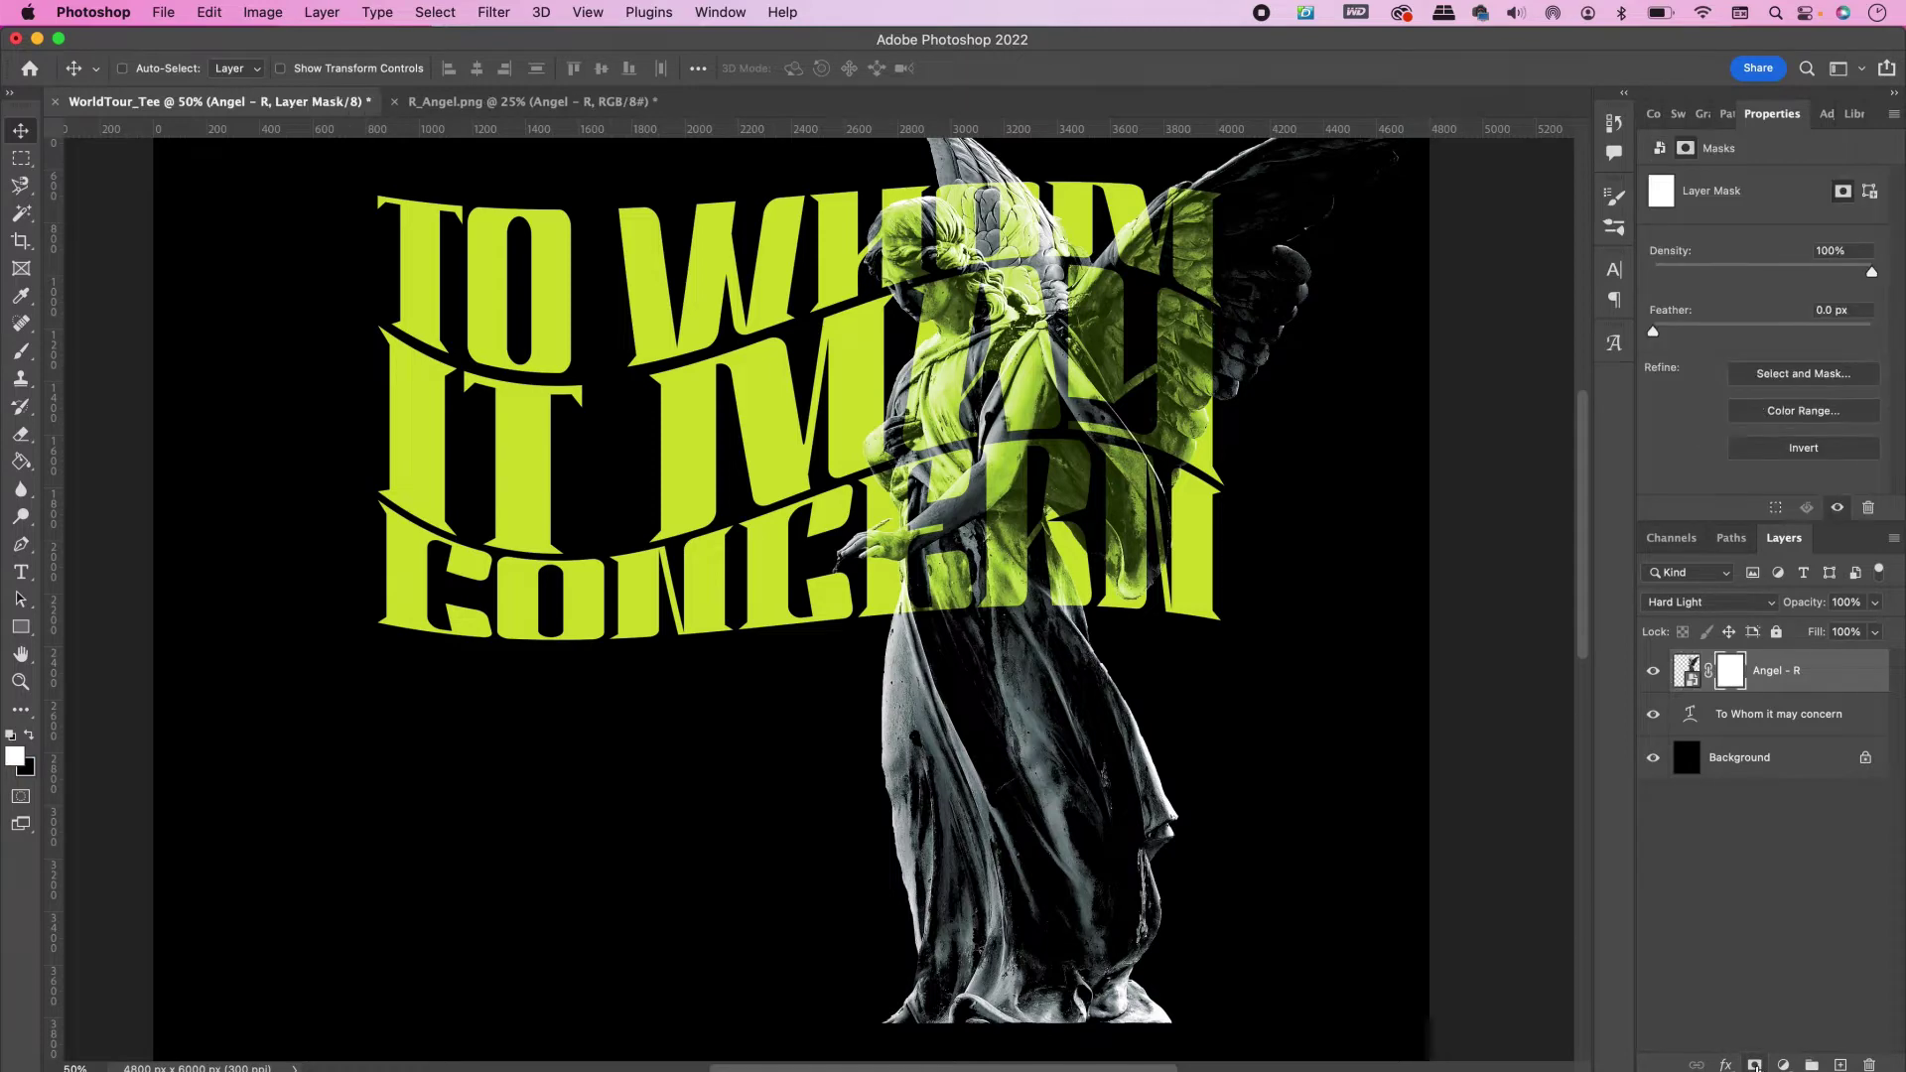
scroll(1310, 674, down, 2)
key(b)
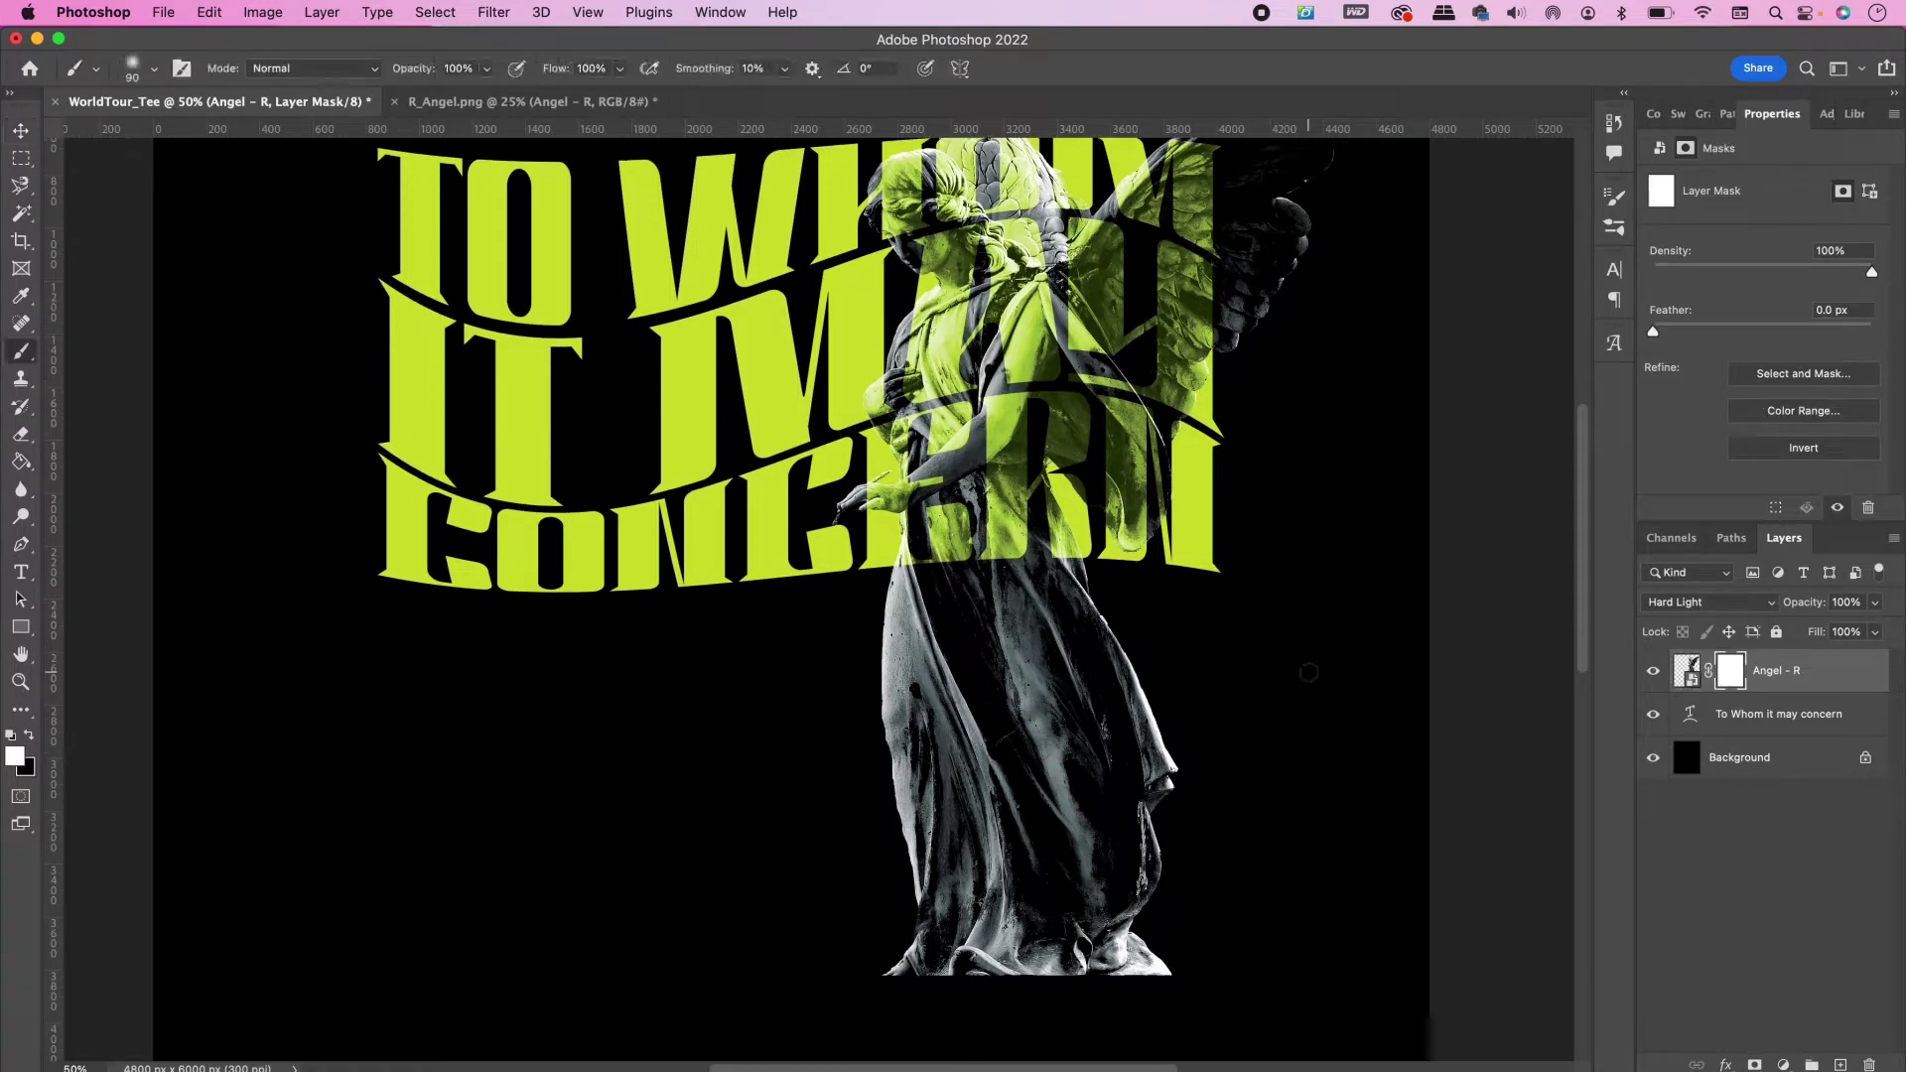
key(bracketright)
key(bracketright)
key(bracketright)
key(bracketright)
key(bracketright)
key(bracketright)
key(bracketright)
key(bracketright)
key(bracketright)
key(bracketright)
key(bracketright)
click(30, 735)
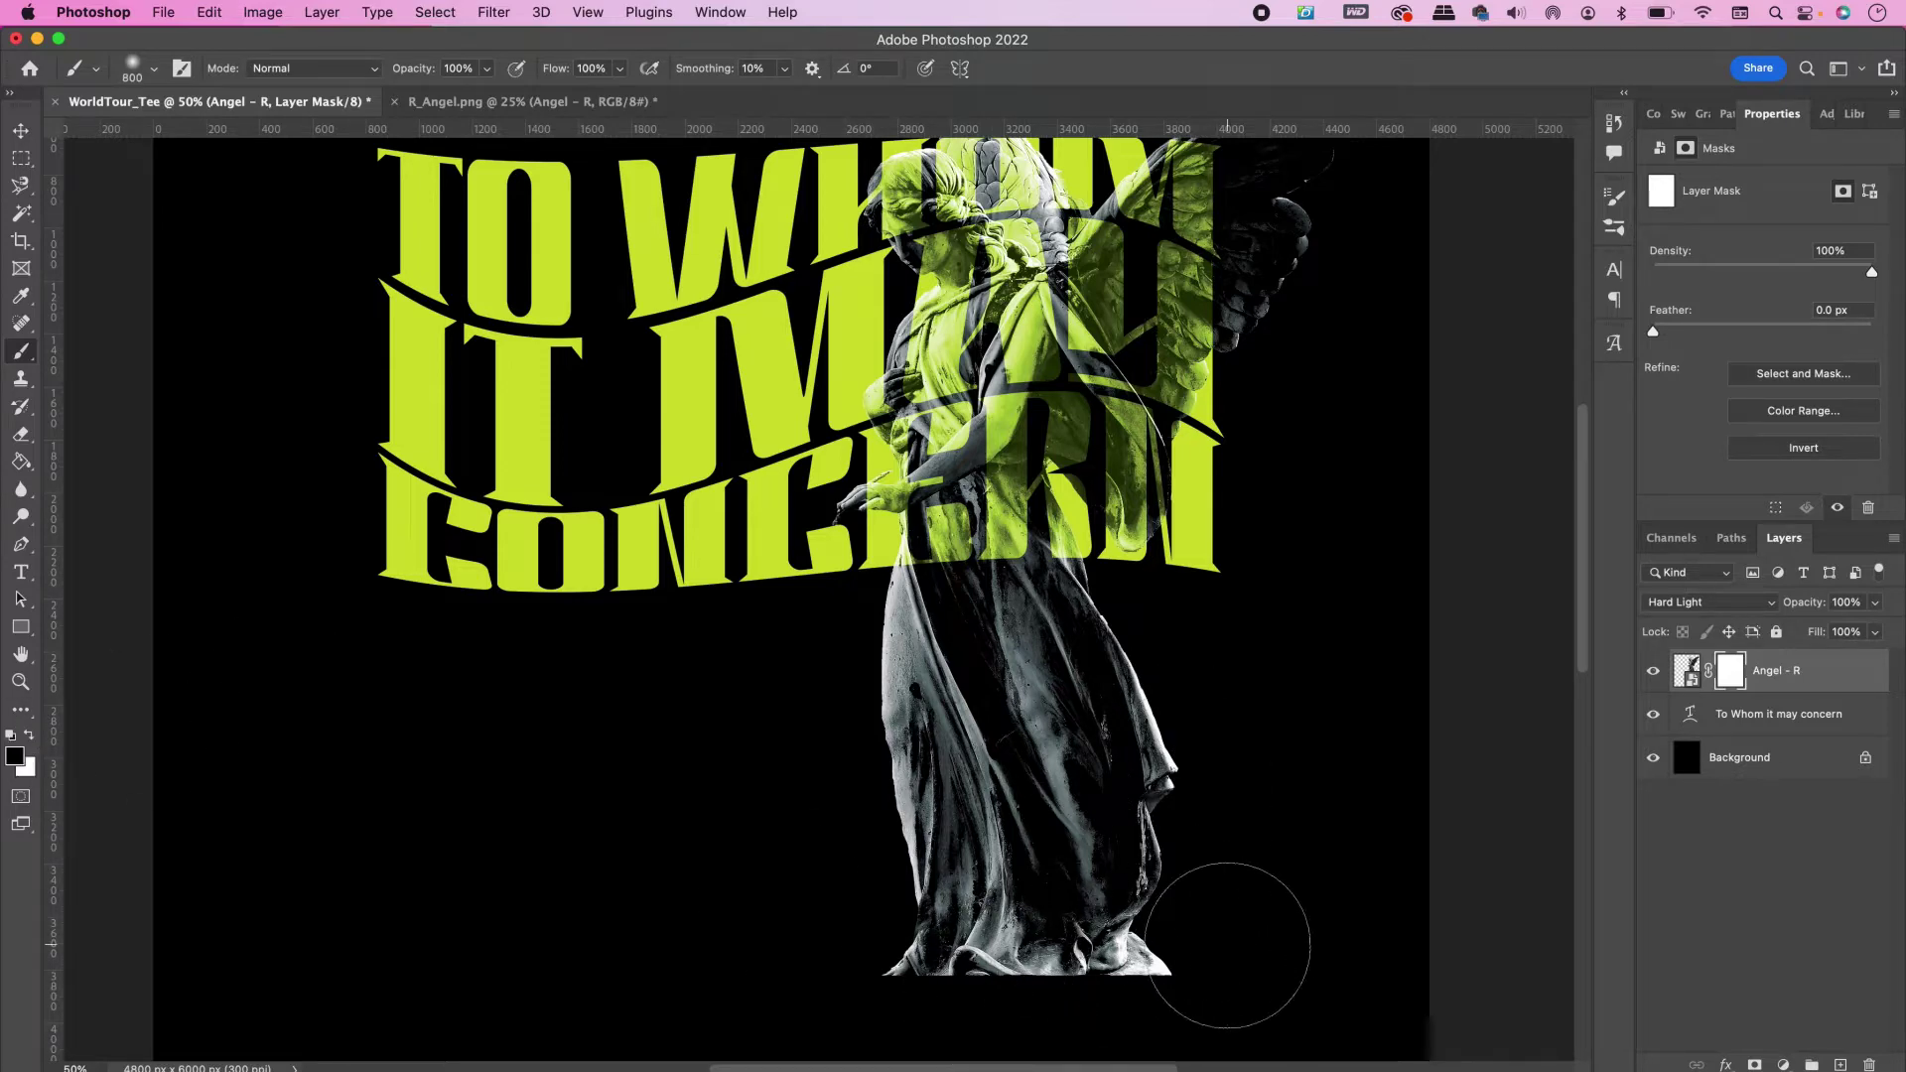
mouse_move(1228, 944)
mouse_down()
mouse_move(991, 952)
mouse_move(1028, 926)
mouse_move(836, 949)
mouse_move(810, 820)
mouse_move(847, 784)
mouse_move(813, 734)
mouse_move(975, 907)
mouse_move(1108, 894)
mouse_move(1232, 732)
mouse_move(1034, 927)
mouse_move(1194, 695)
mouse_move(992, 805)
mouse_up()
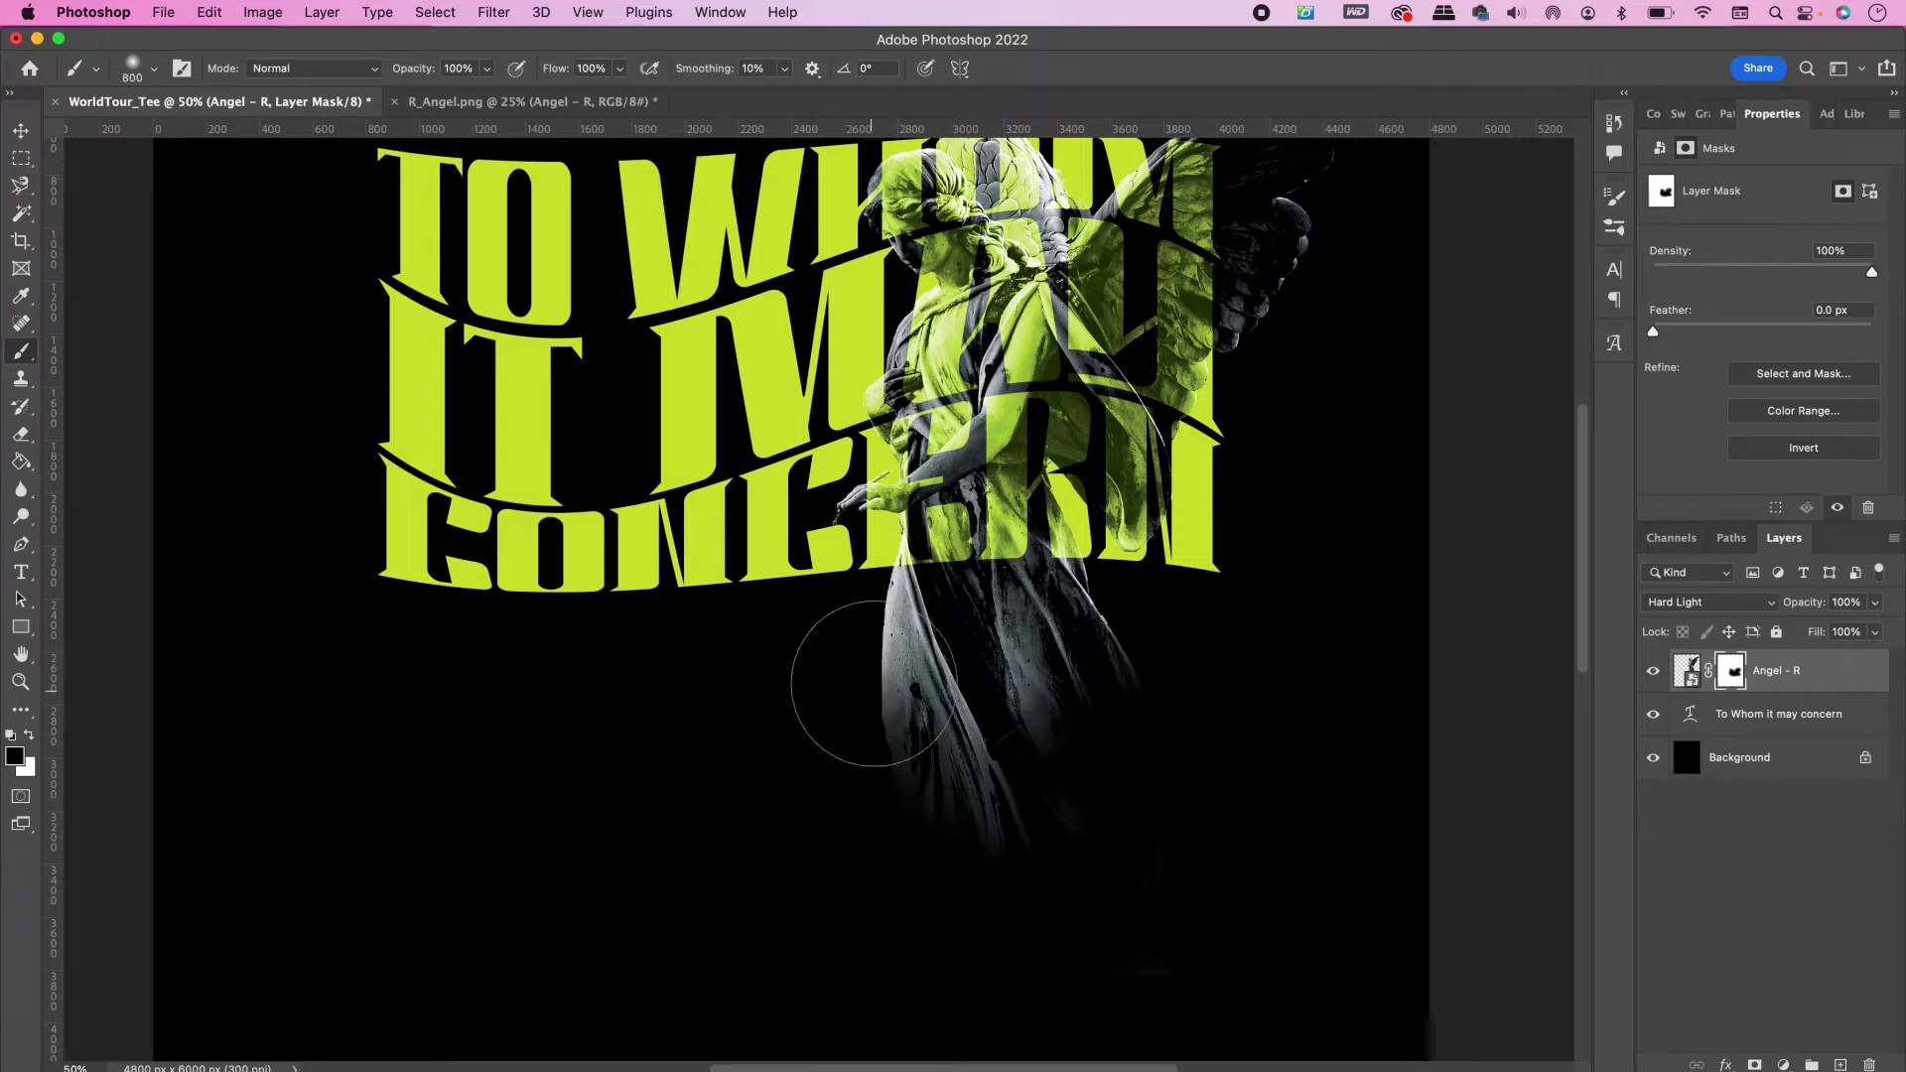
mouse_move(873, 683)
mouse_down()
mouse_move(952, 750)
mouse_move(1096, 817)
mouse_move(867, 788)
mouse_move(841, 668)
mouse_move(1073, 731)
mouse_move(981, 706)
mouse_move(973, 684)
mouse_move(1092, 713)
mouse_move(1121, 669)
mouse_move(976, 717)
mouse_move(892, 685)
mouse_move(1089, 686)
mouse_move(1086, 781)
mouse_up()
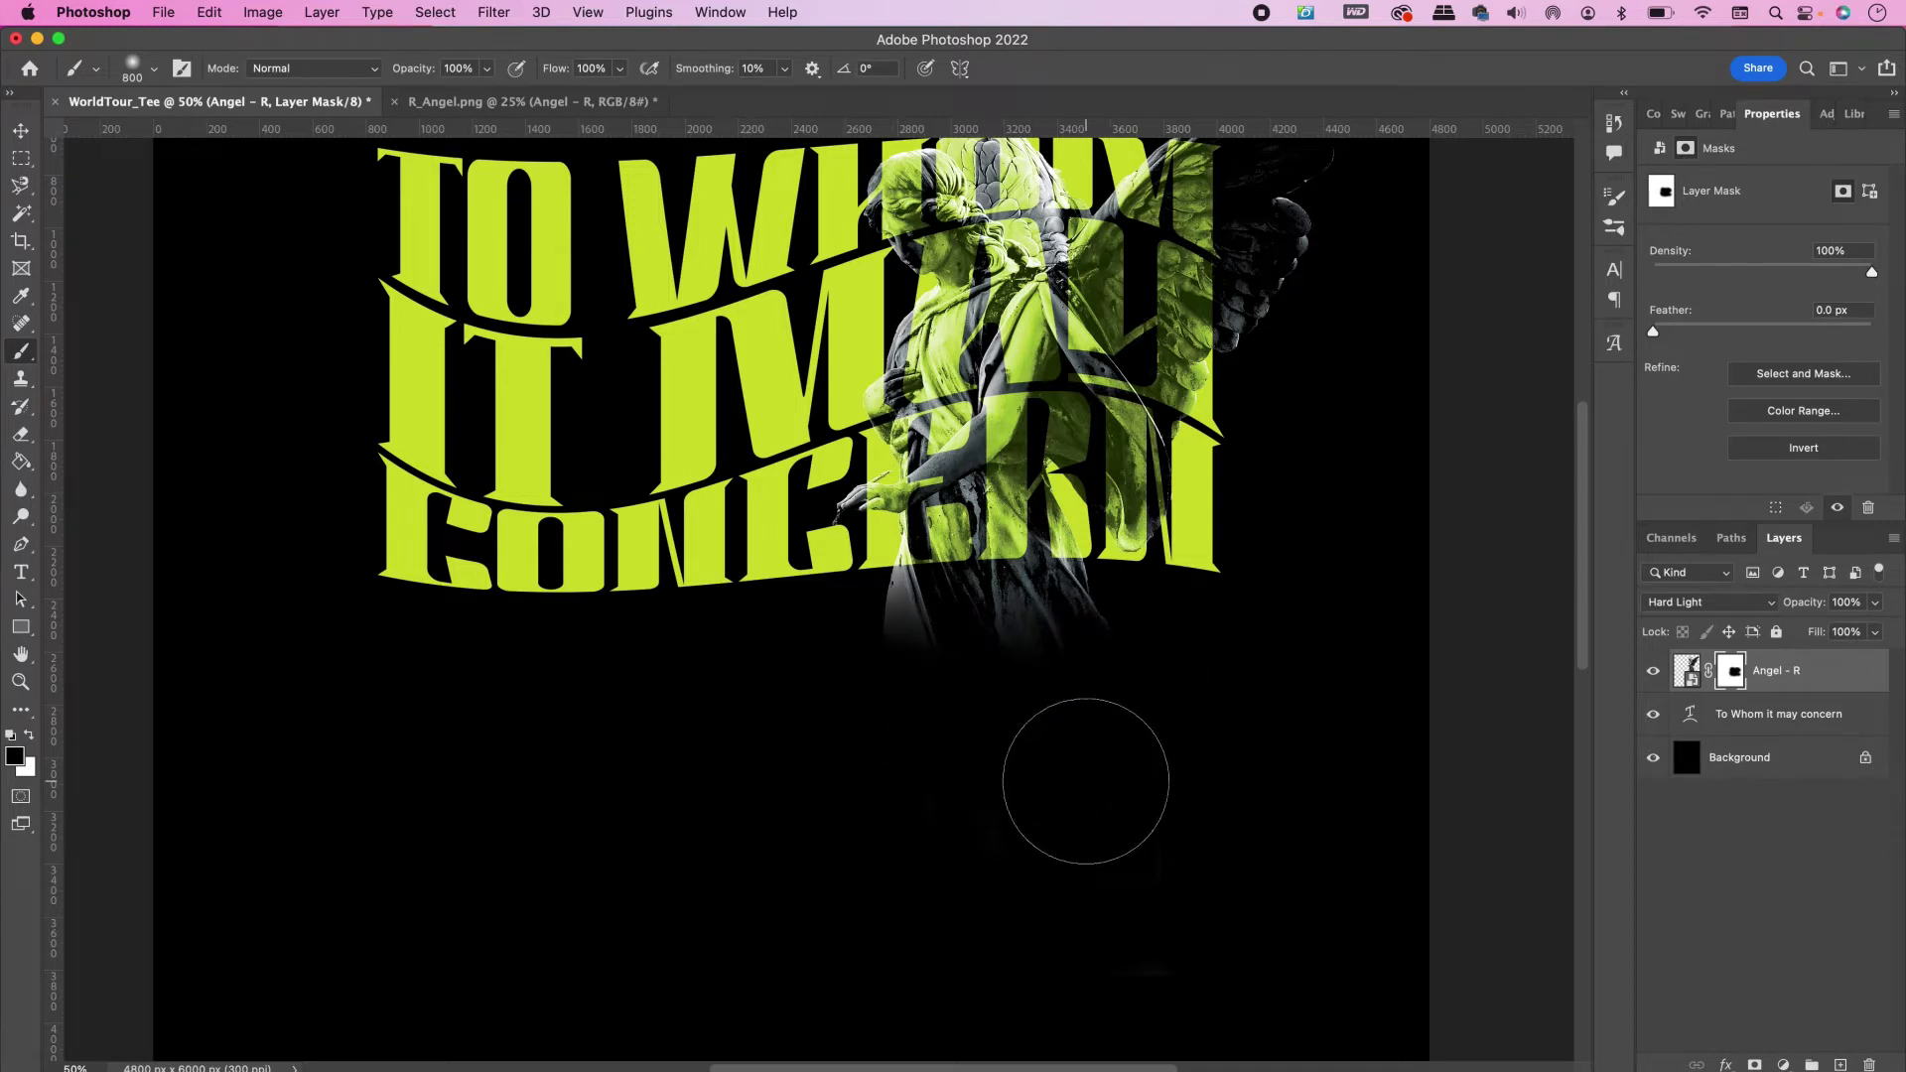
scroll(1086, 781, up, 5)
Open L_Angel.jpg and turn its background into a layer named 'Angel - L'
key(v)
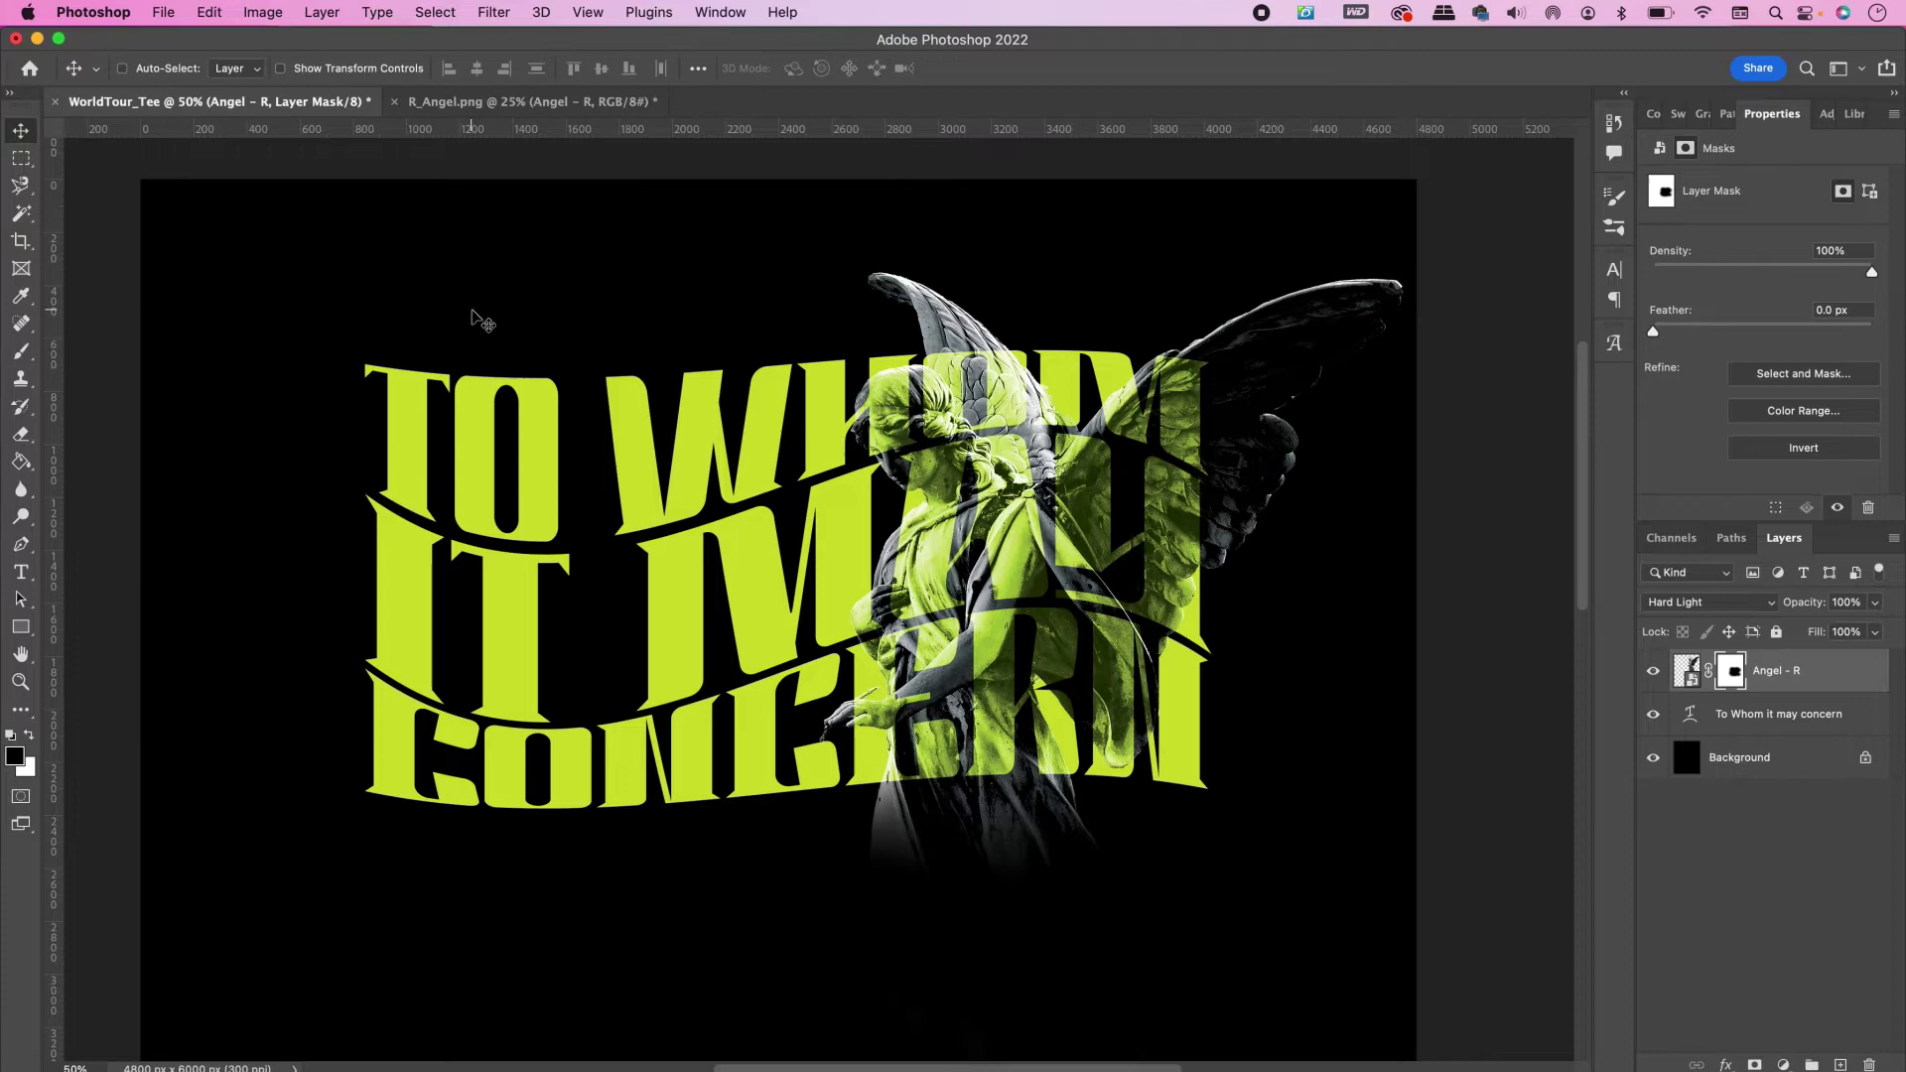
key(super)
key(super+o)
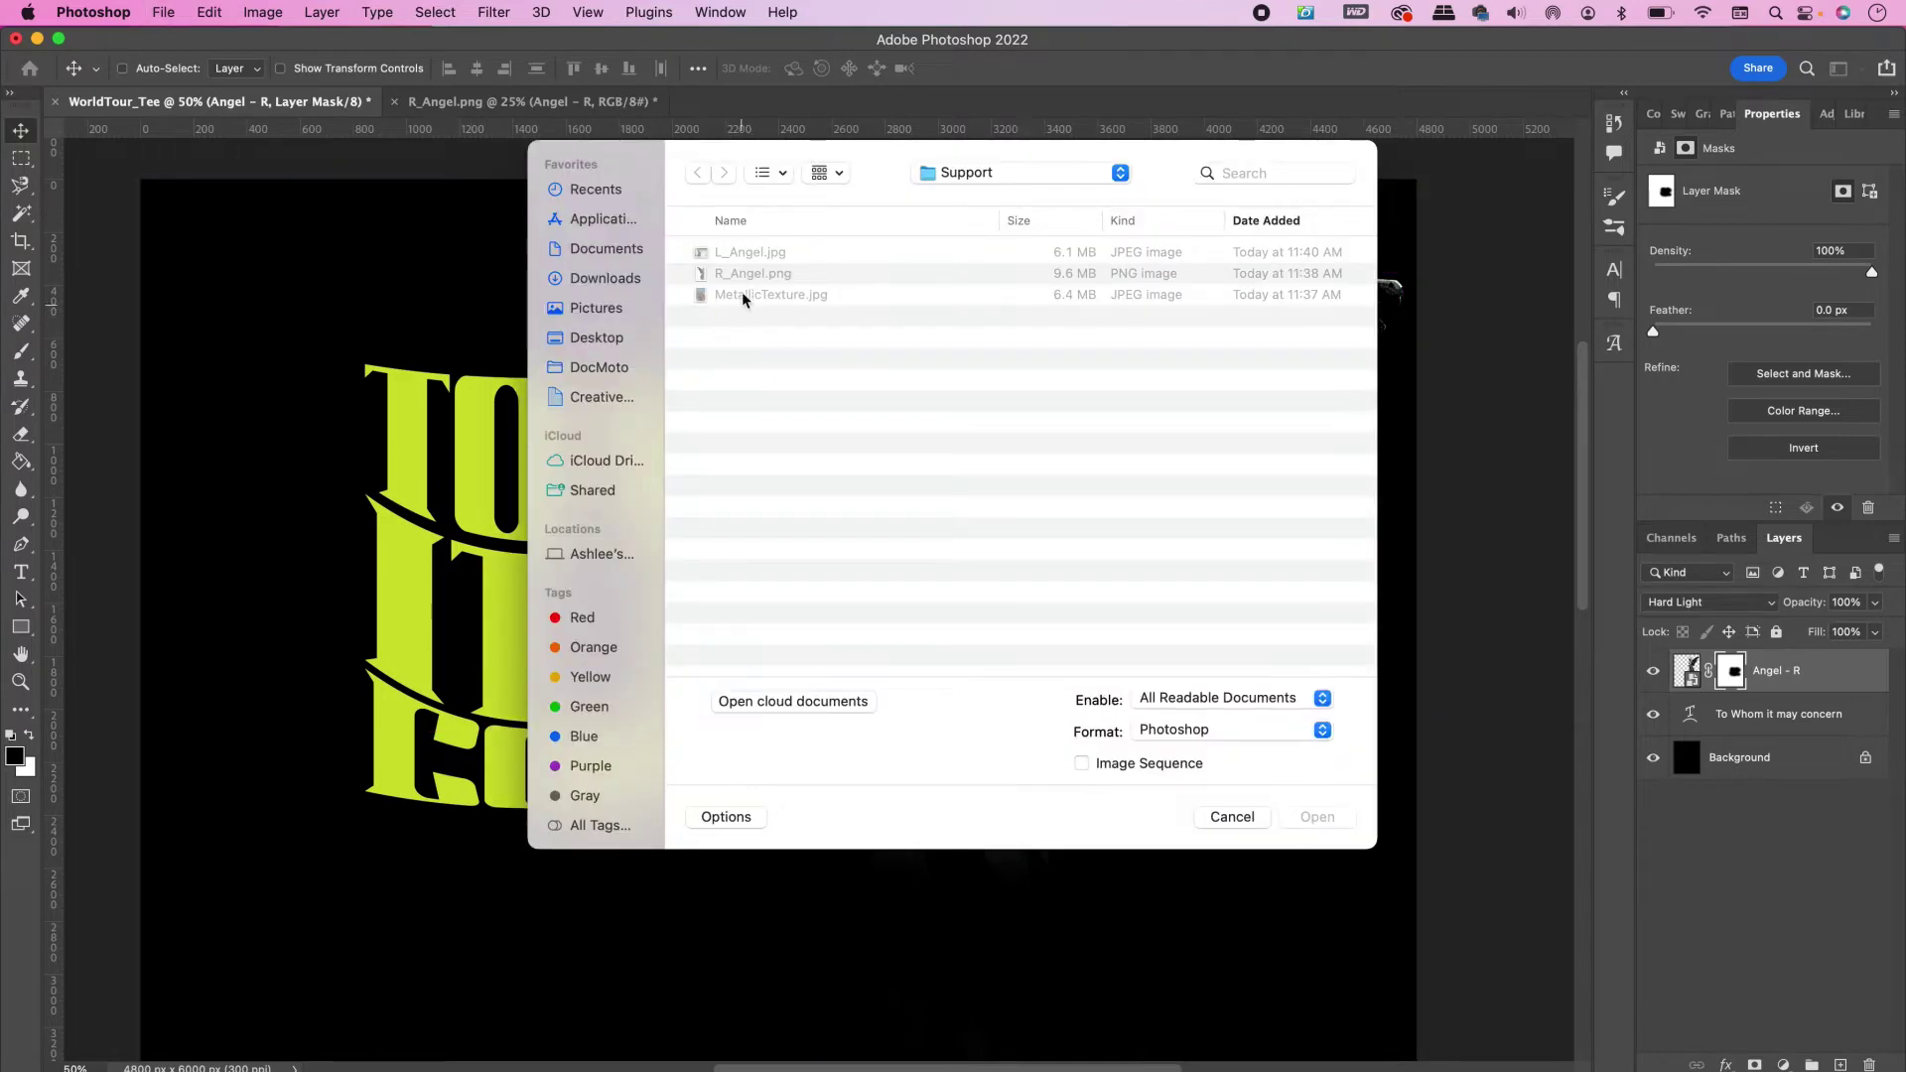
double_click(737, 253)
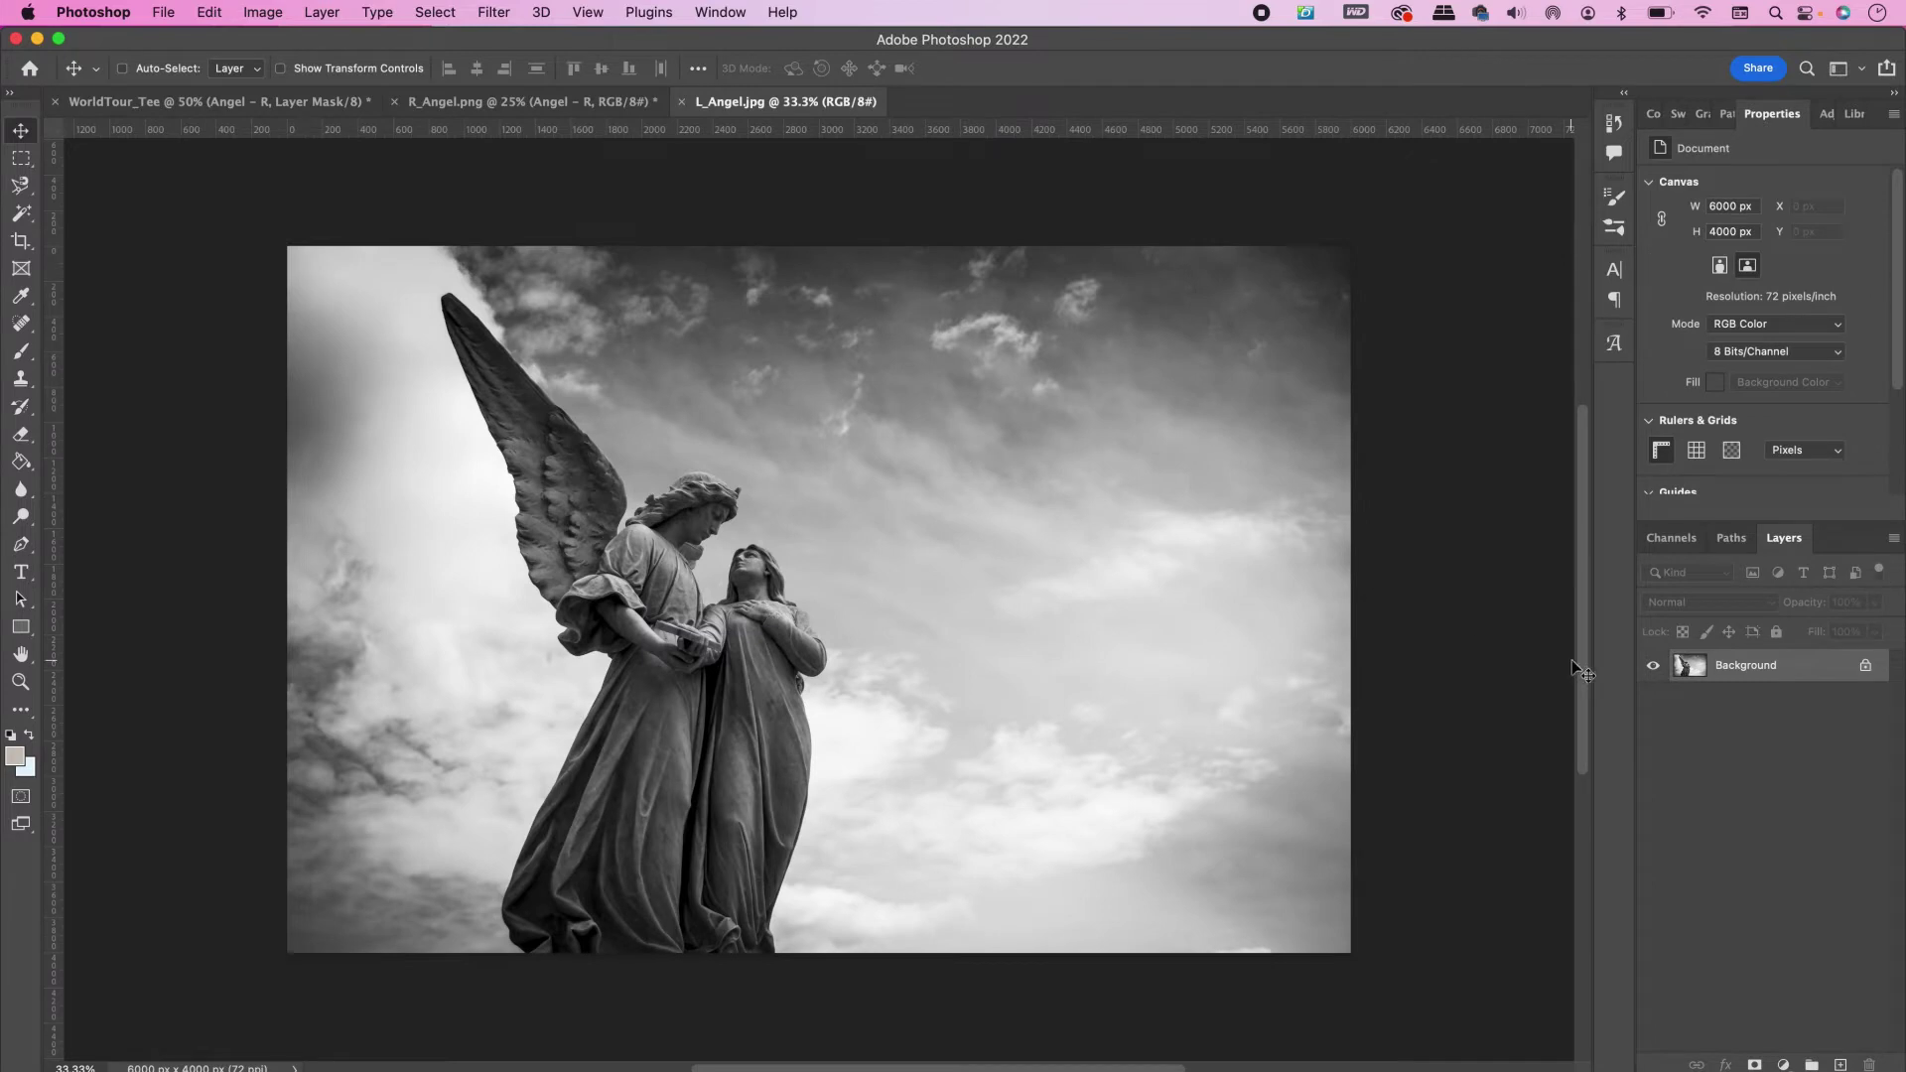
double_click(1757, 667)
text(Angel - L)
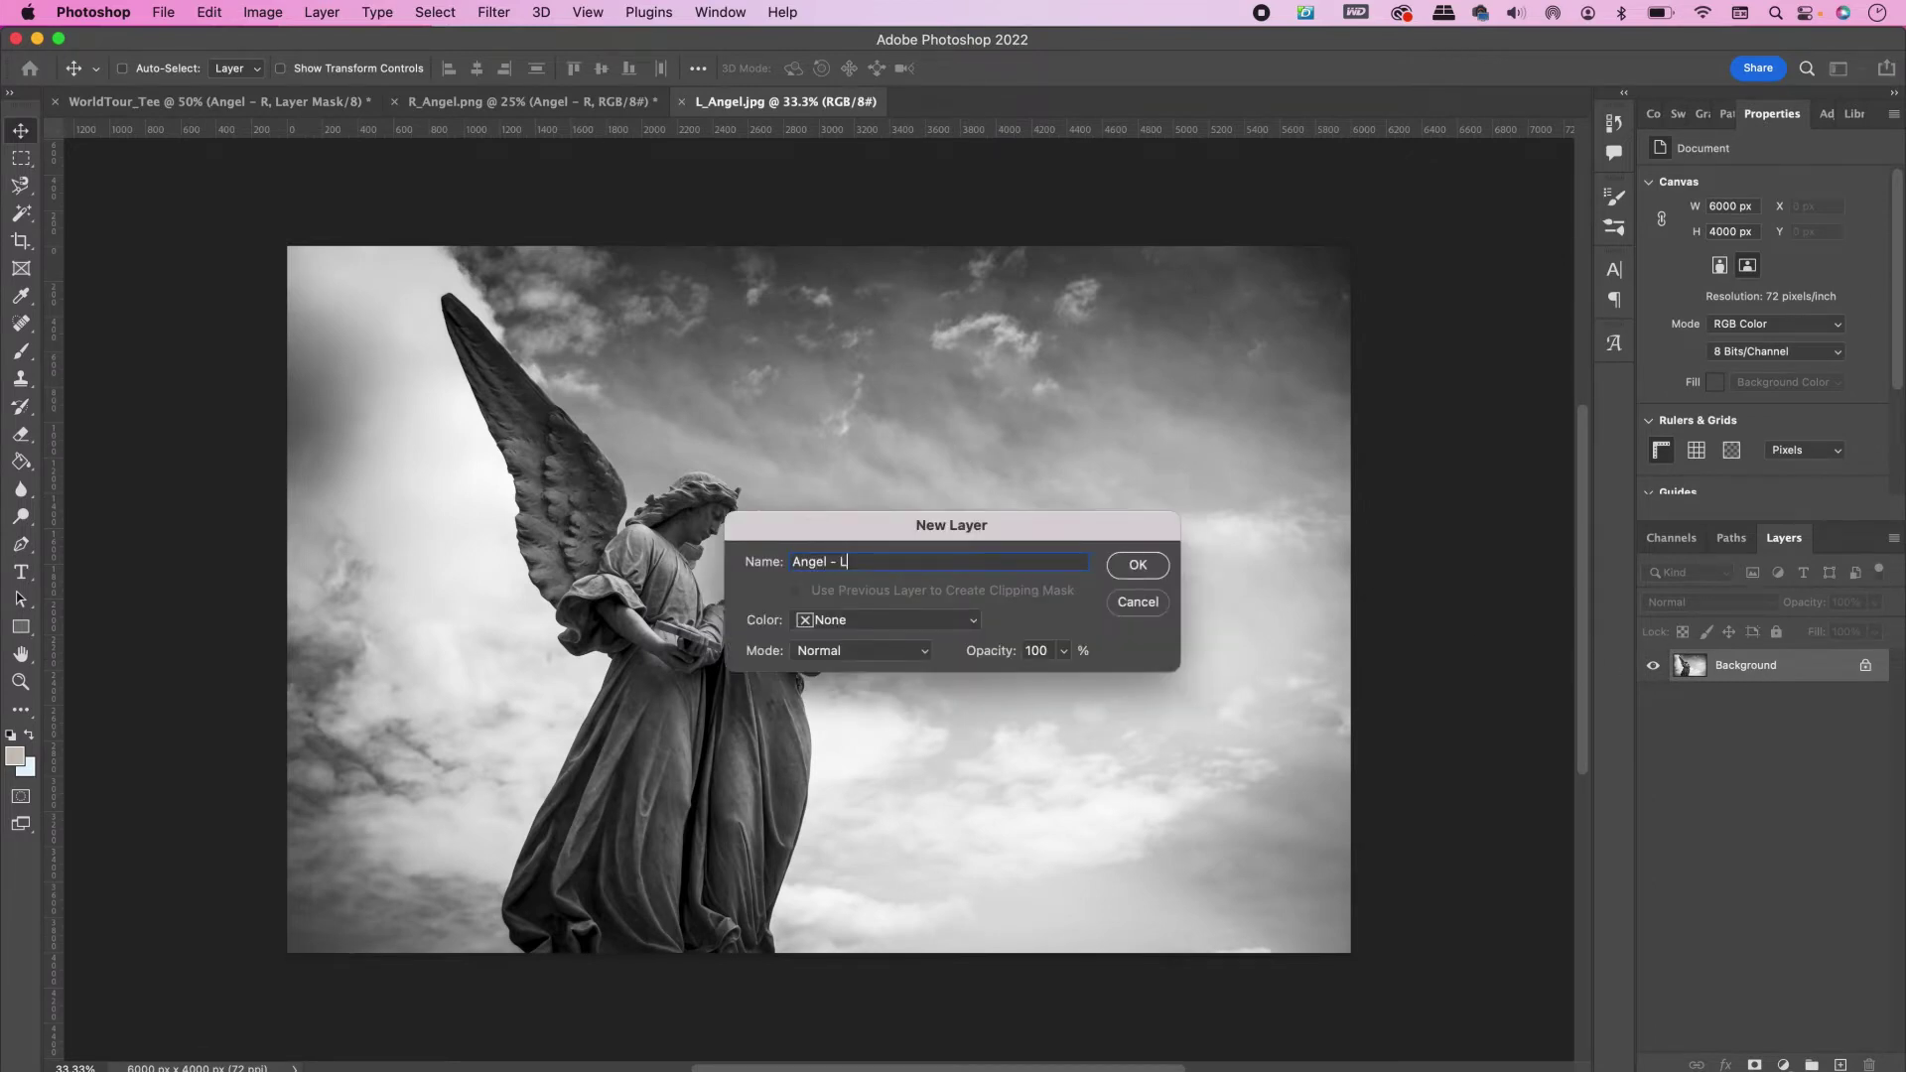
key(Return)
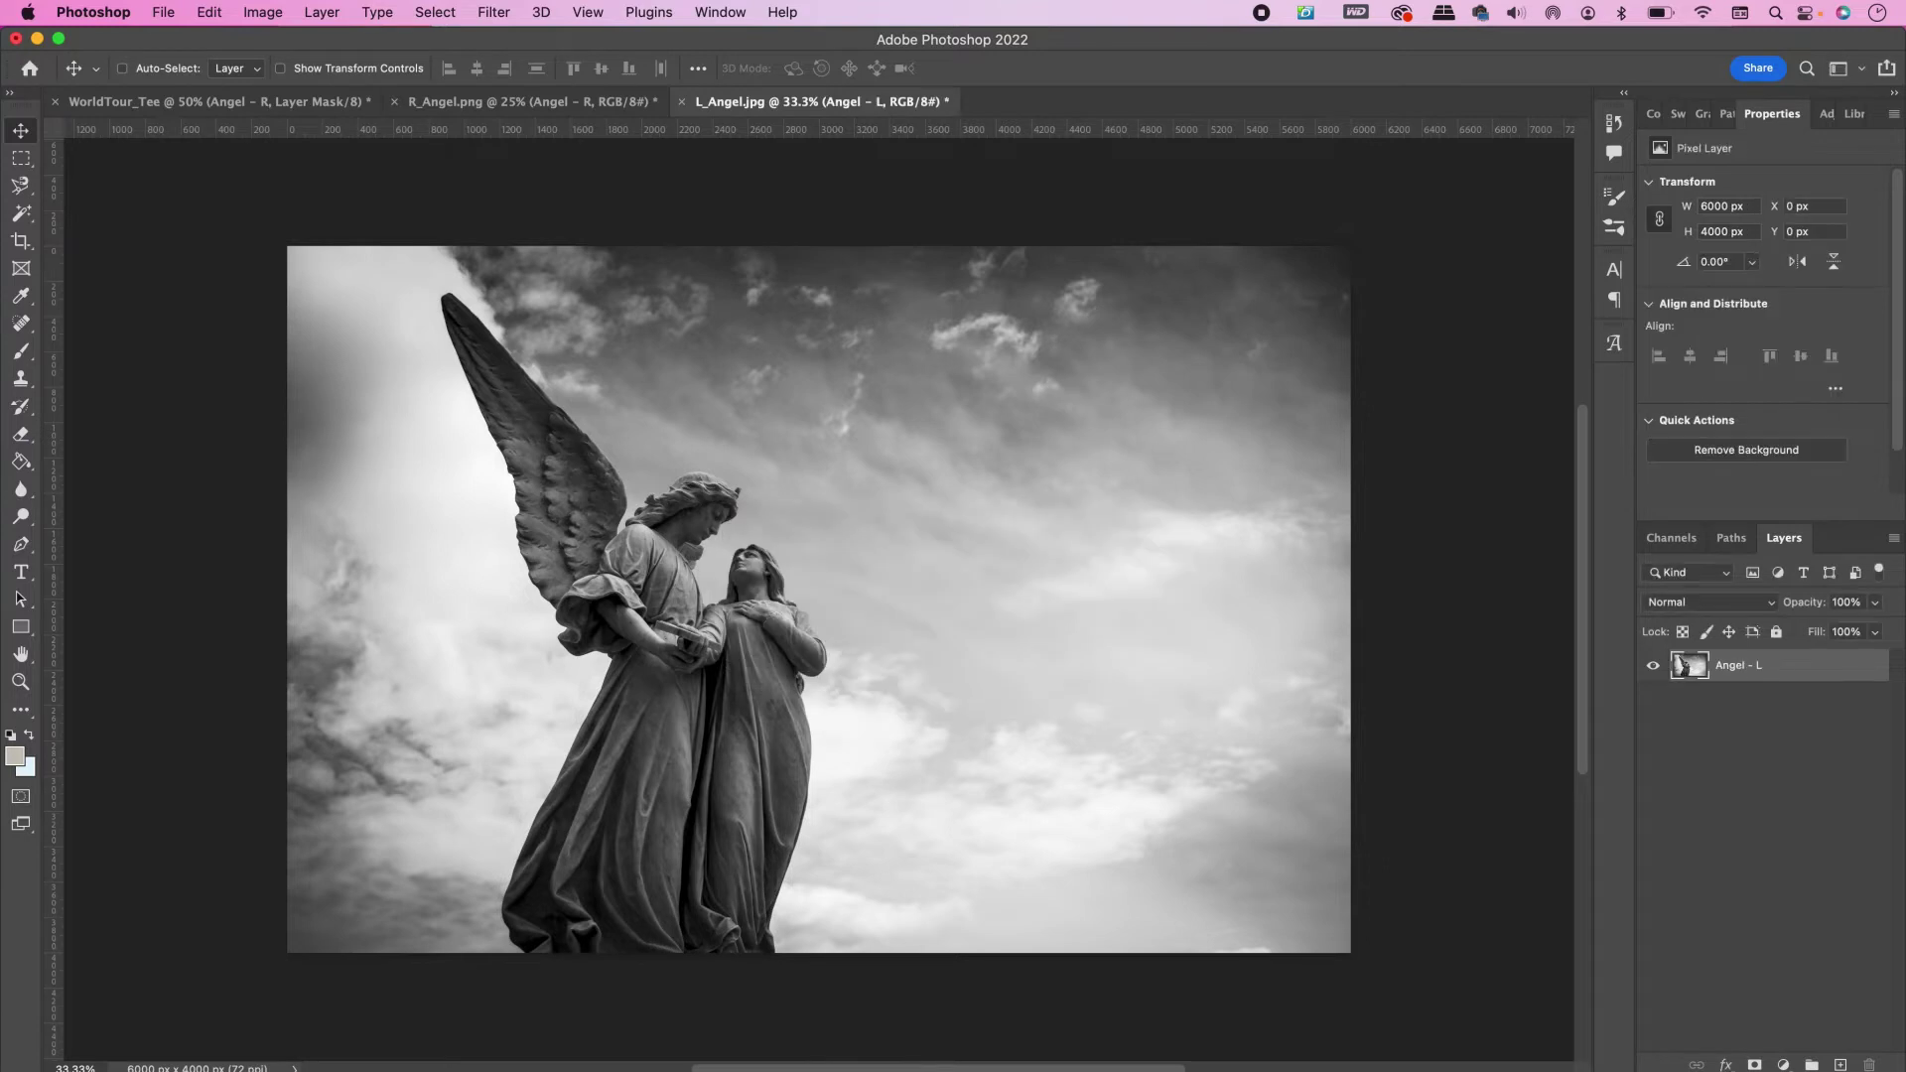
Convert Angel - L to a smart object and mask it to the statues via Select Subject
right_click(1760, 676)
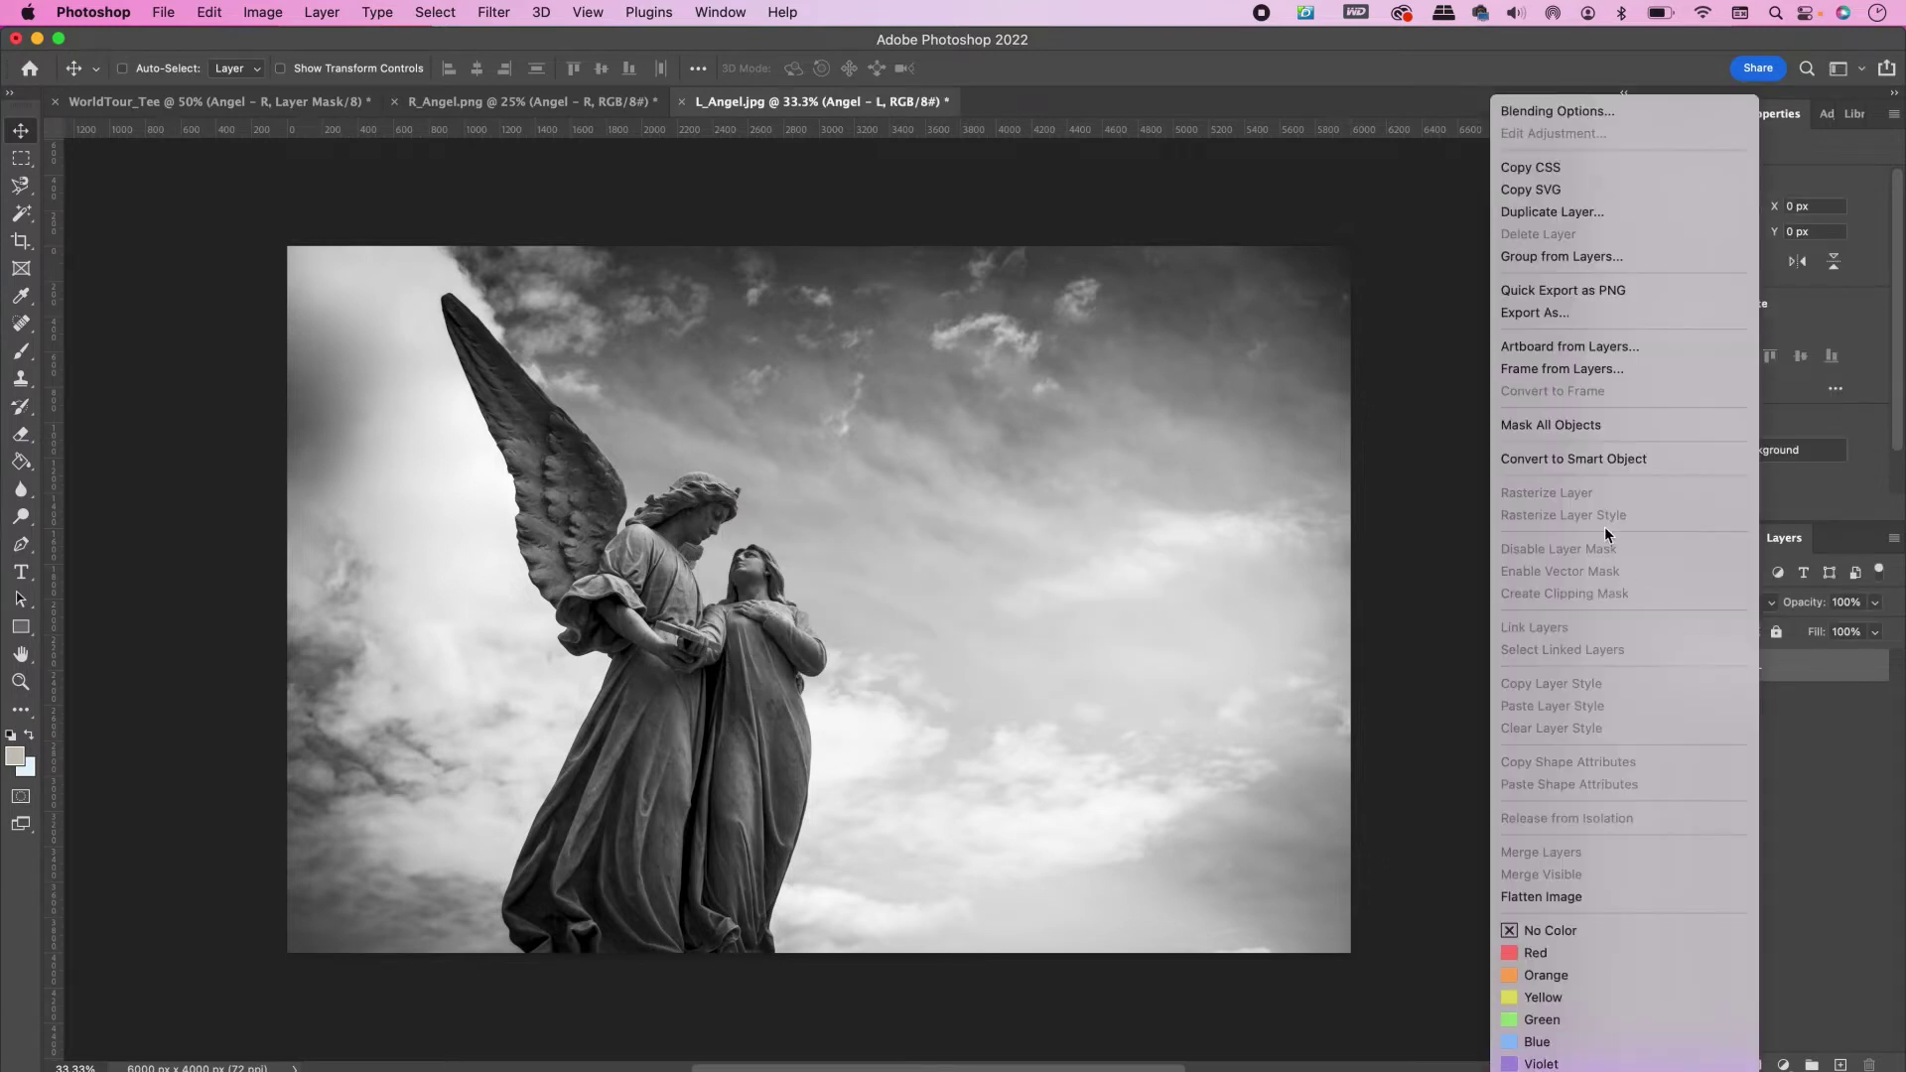
click(1568, 455)
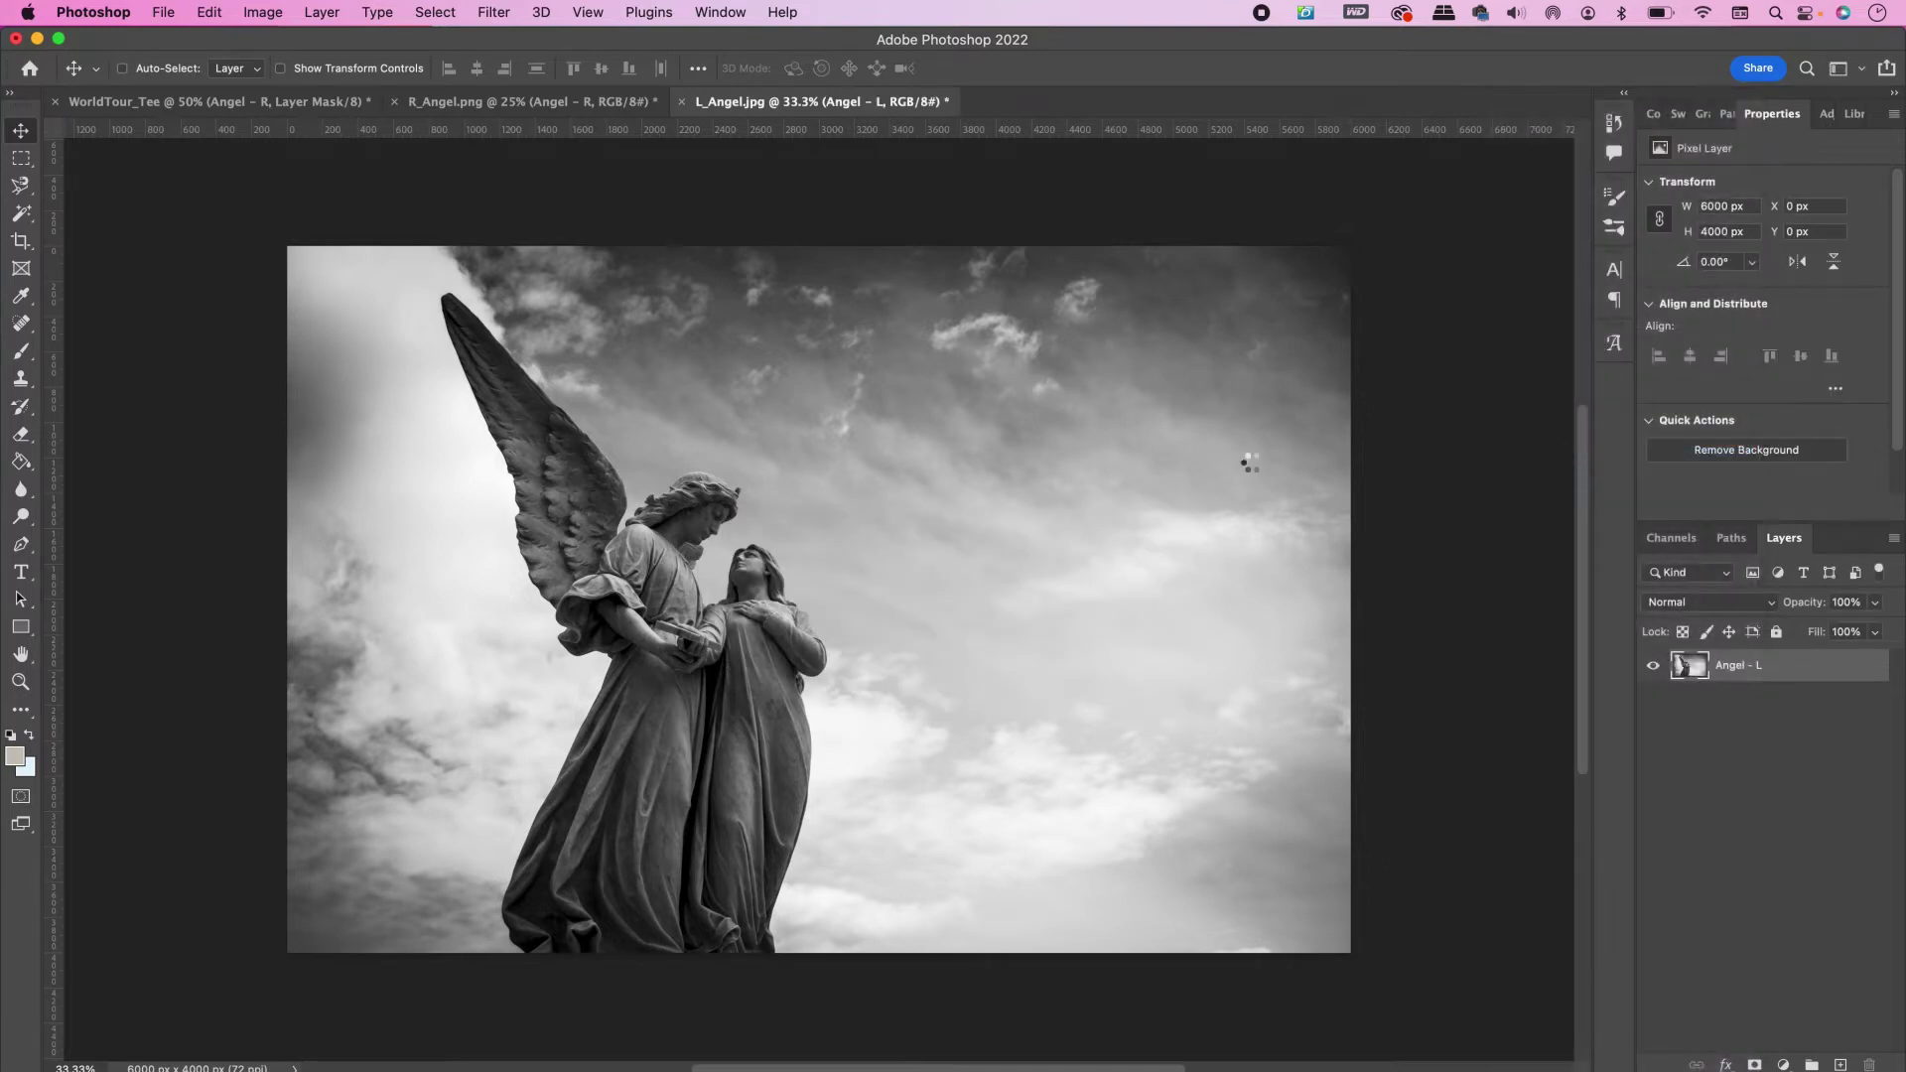
click(435, 11)
click(481, 260)
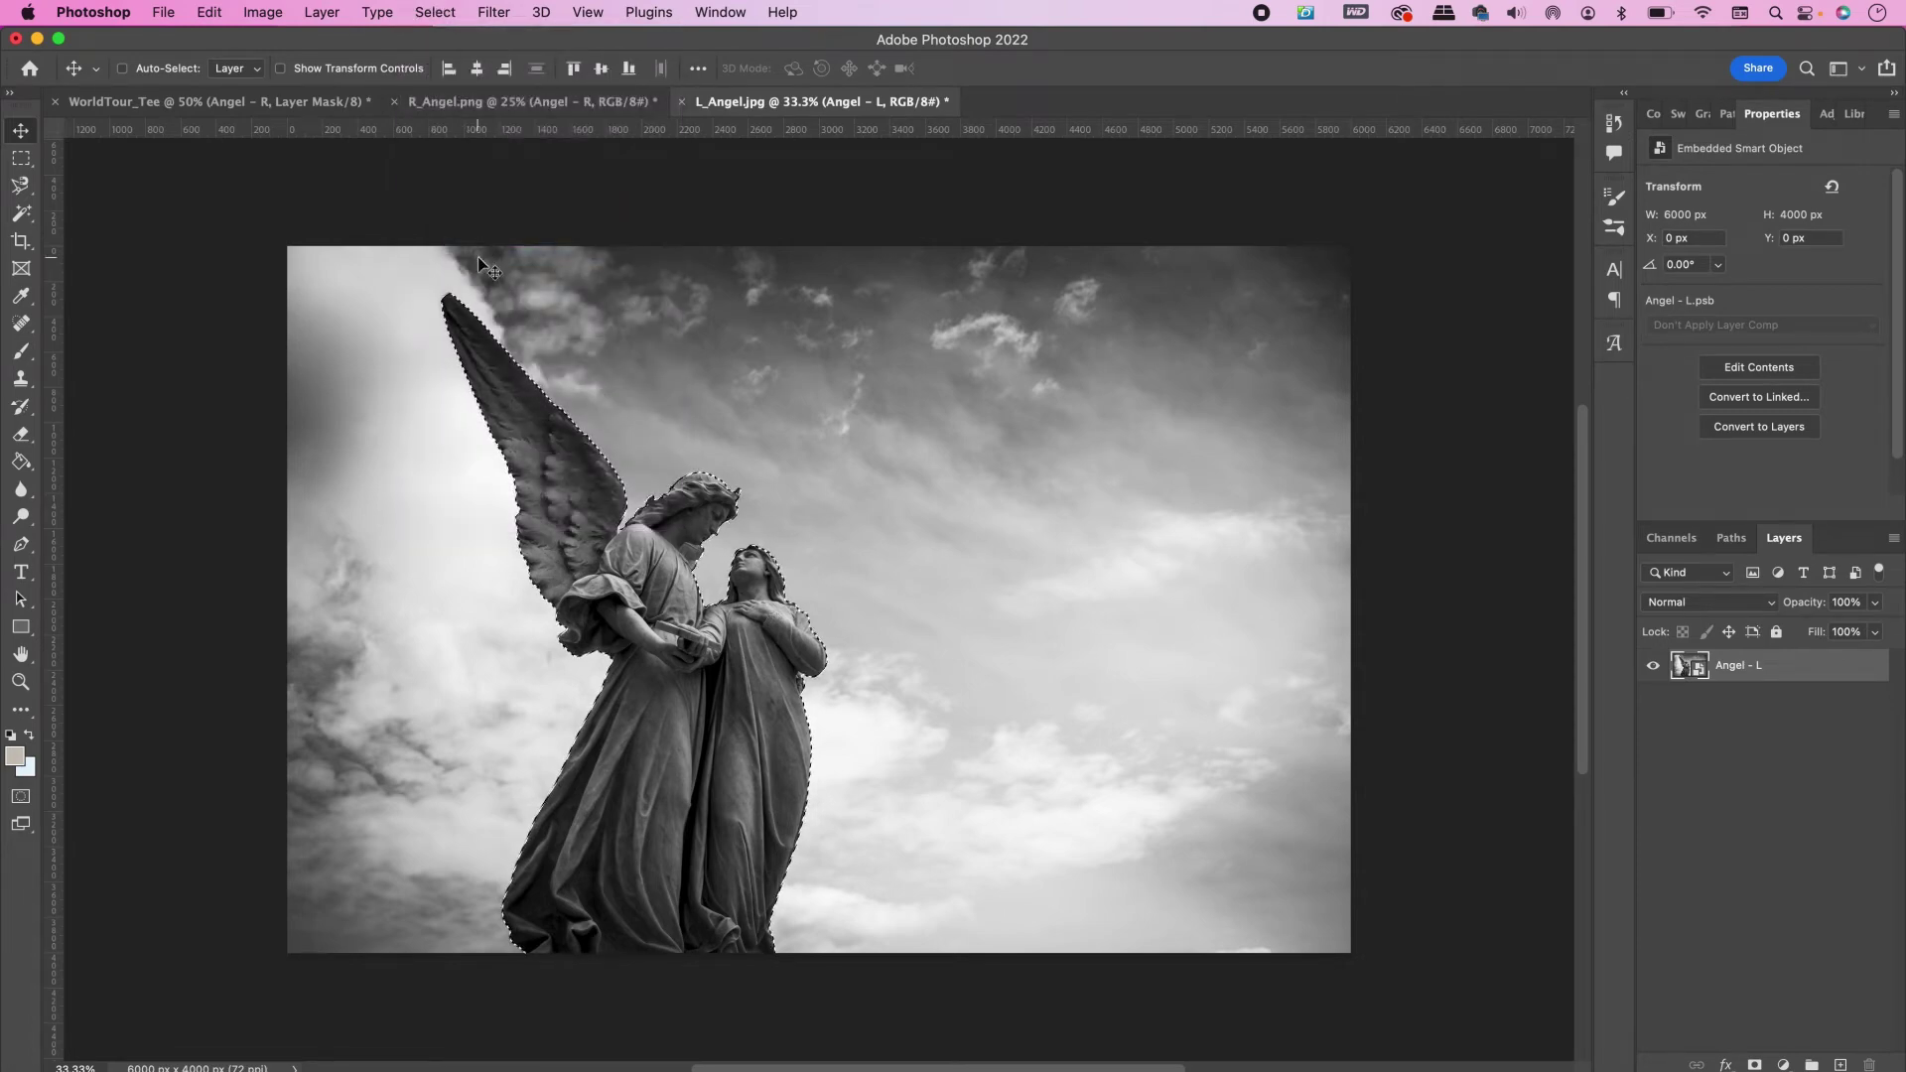
click(1754, 1064)
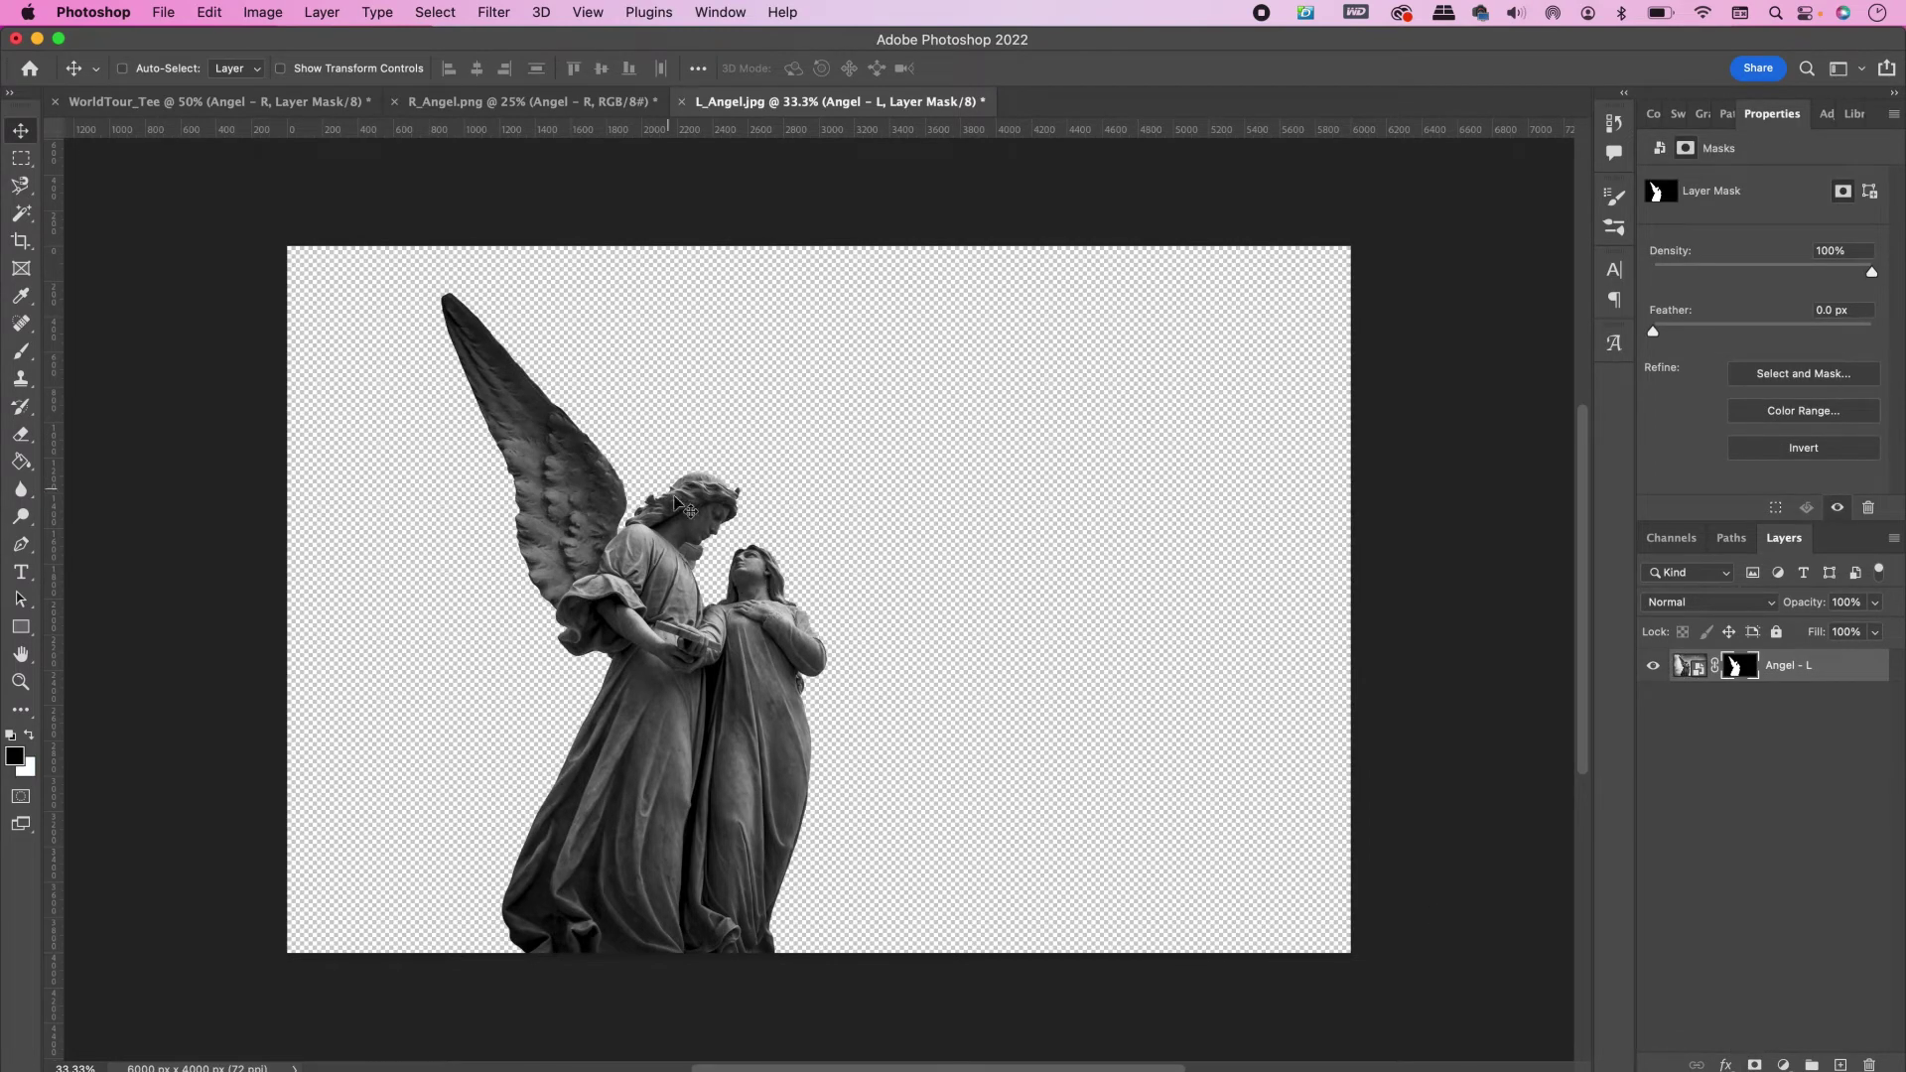
Drag the masked angels into WorldTour_Tee and position them at the lower left over the title
drag(692, 533, 657, 338)
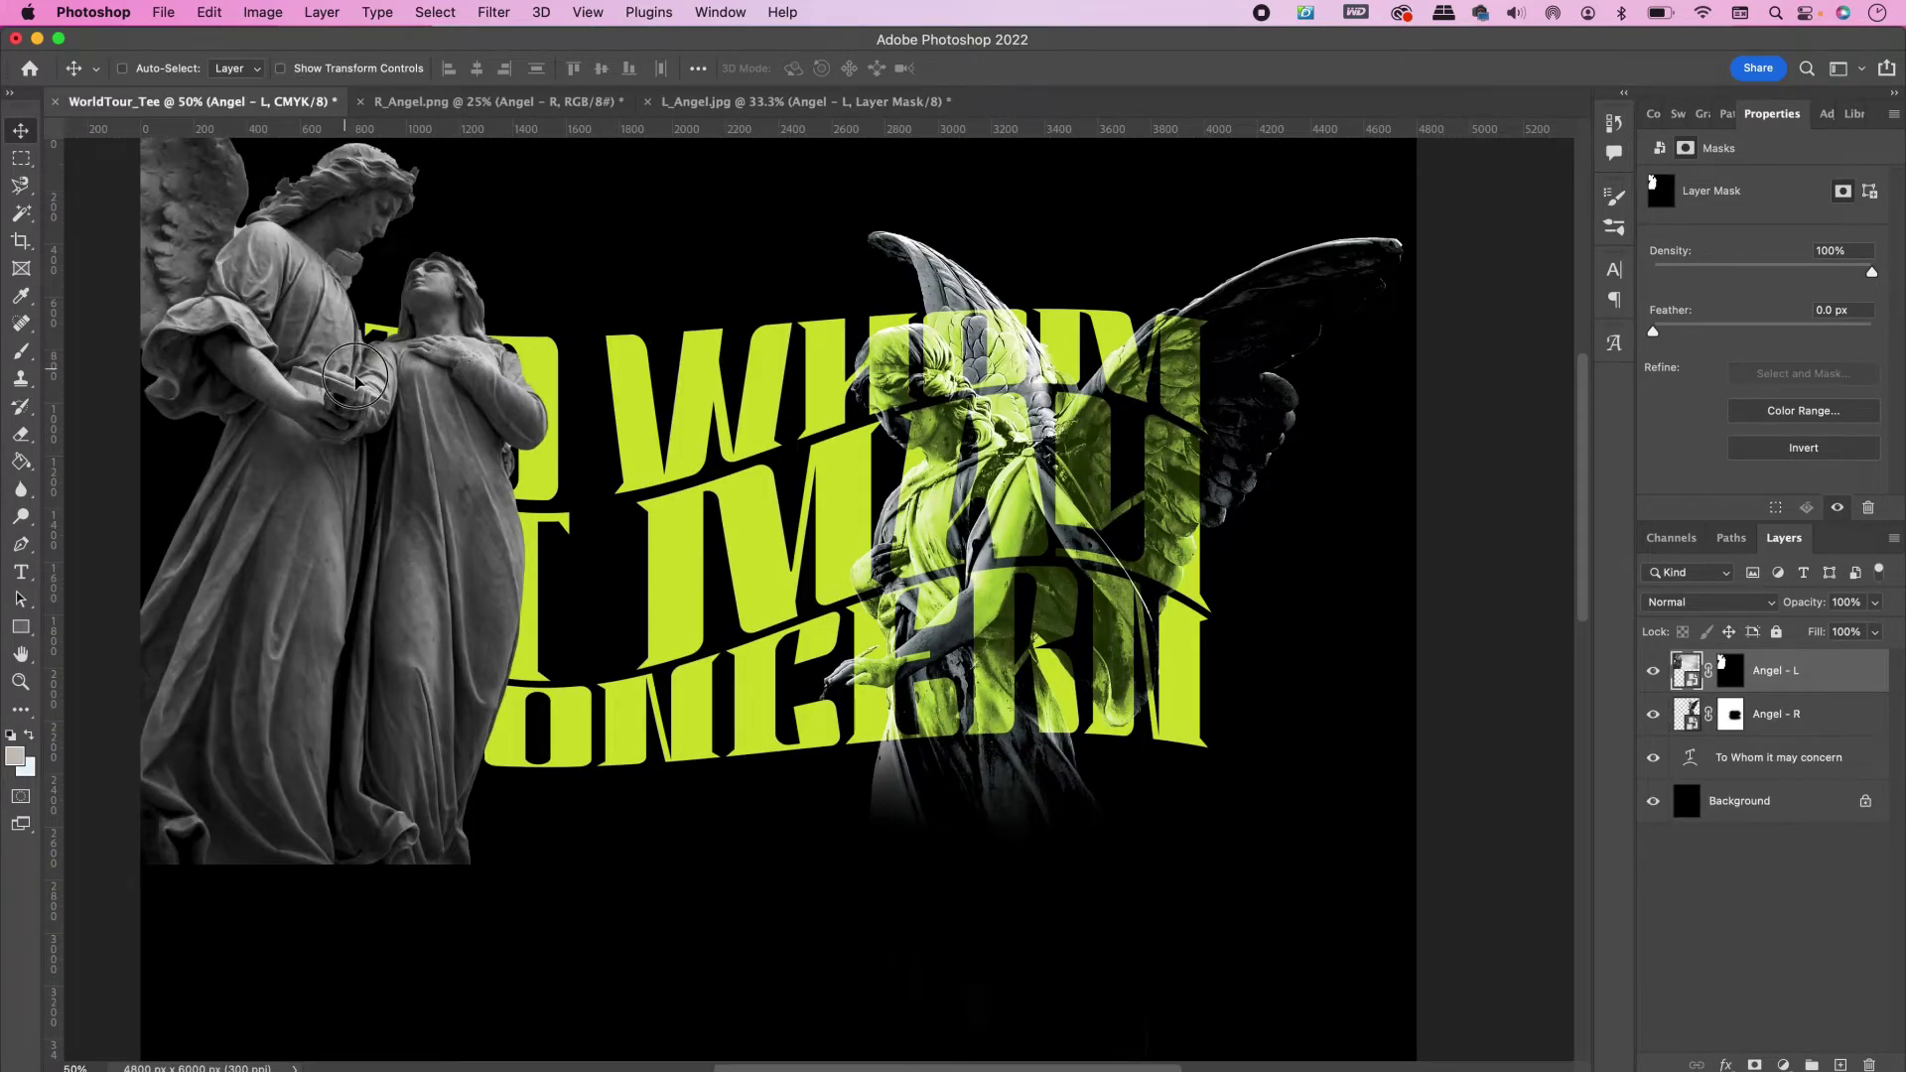
drag(364, 381, 625, 666)
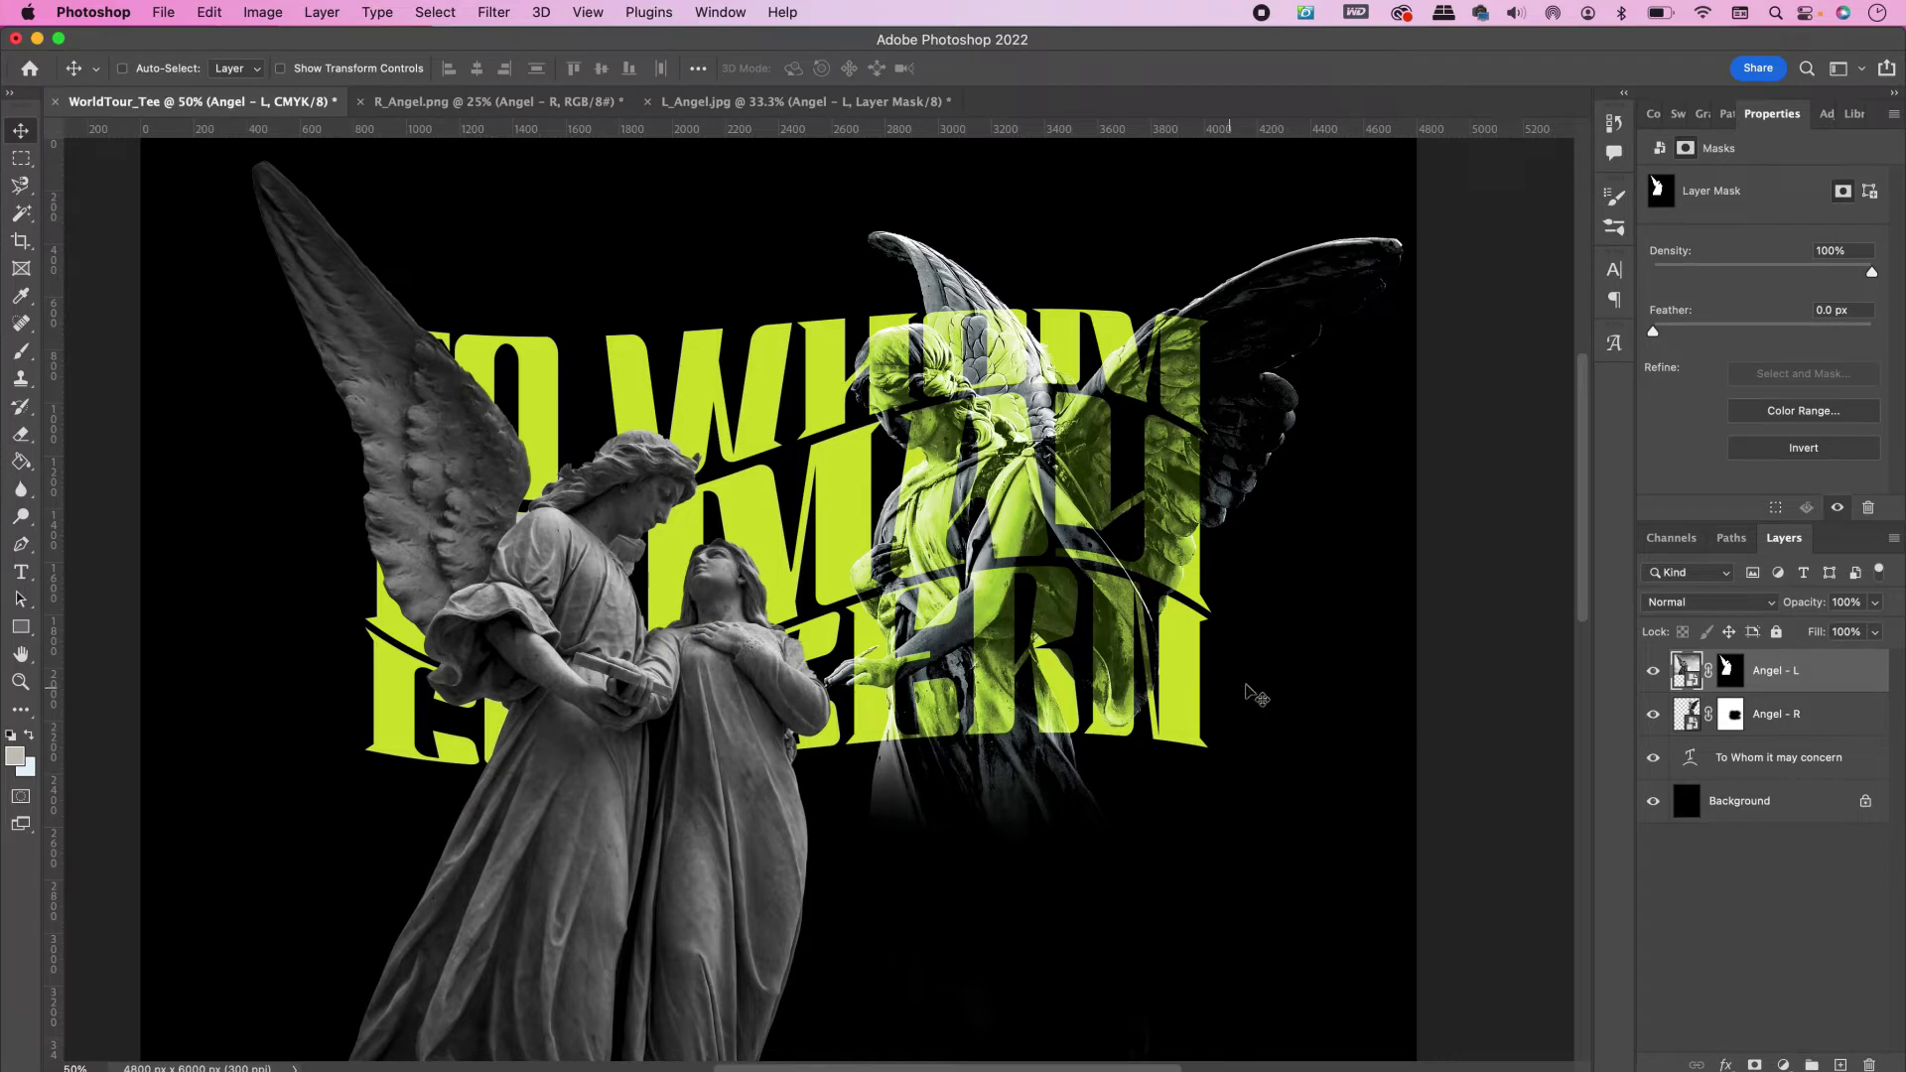
Set the Angel - L layer's blend mode to Hard Light
click(1694, 603)
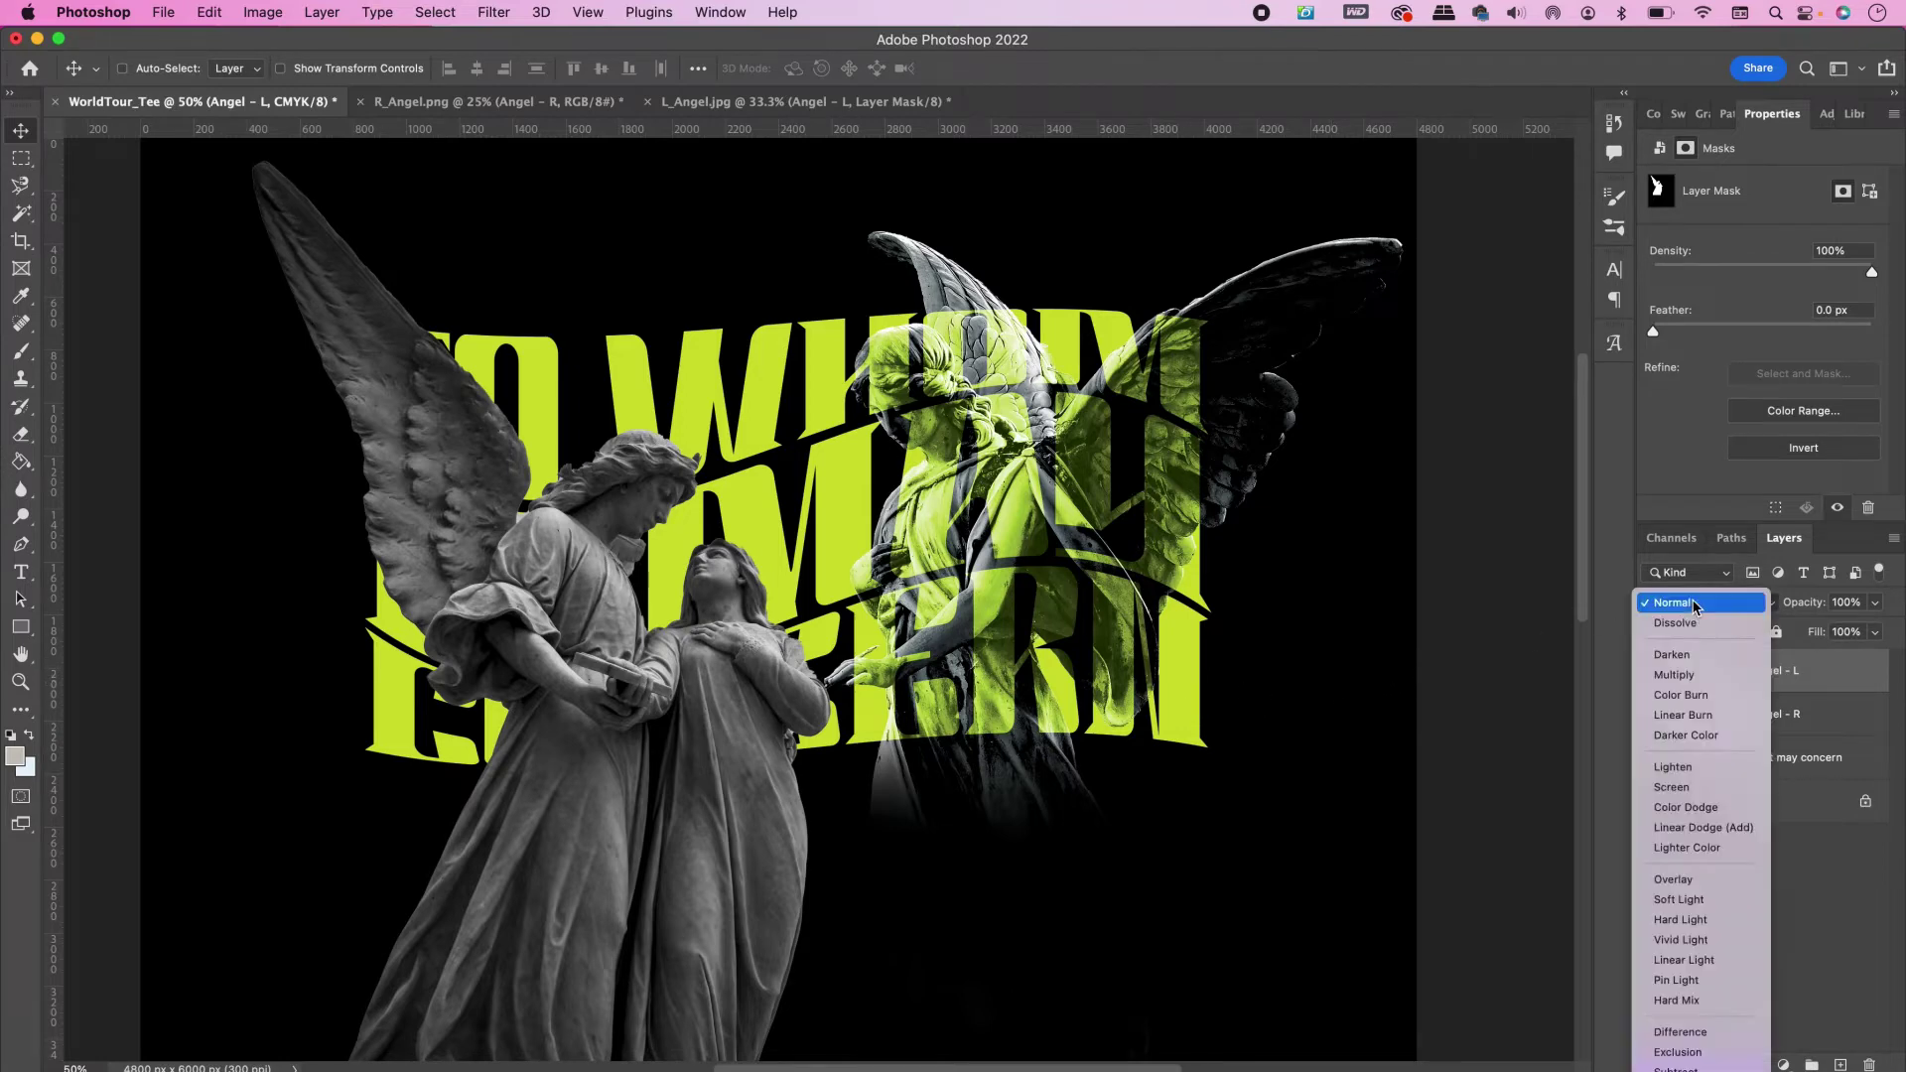
click(1691, 919)
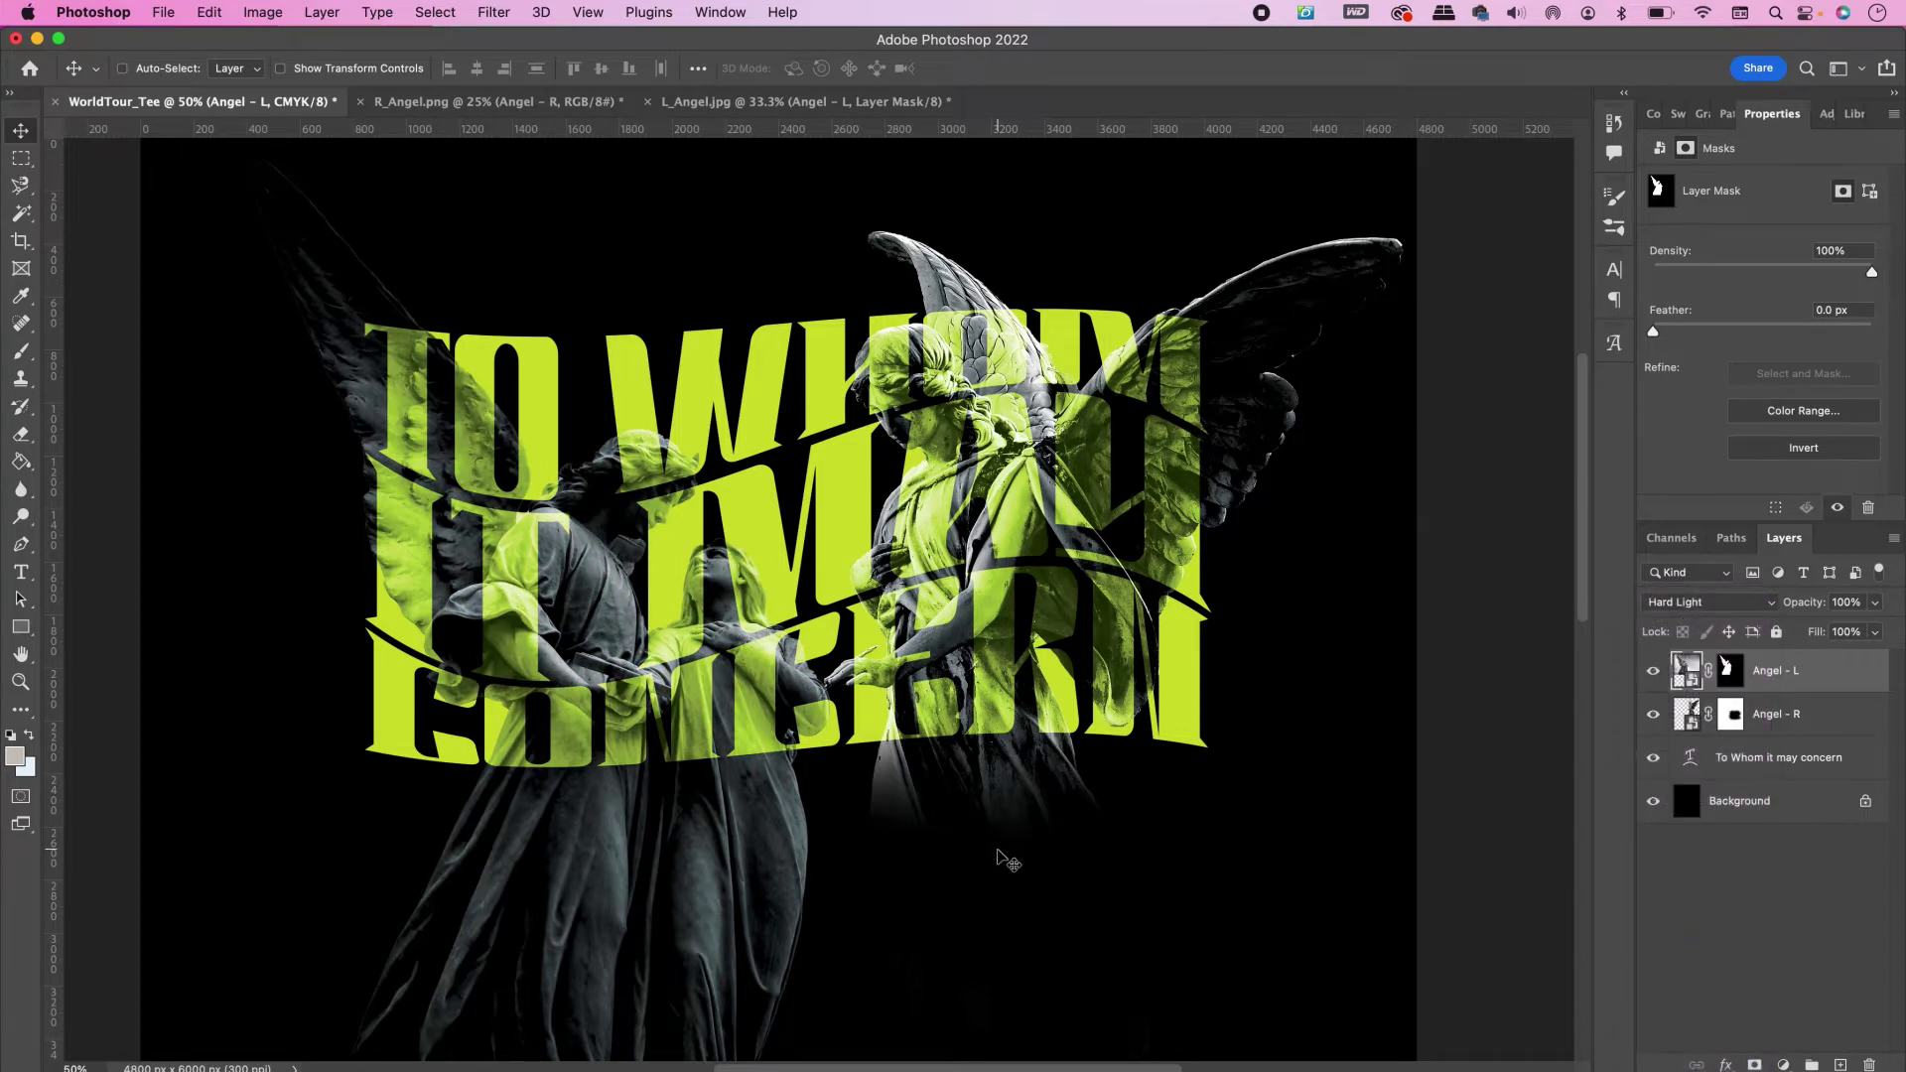
scroll(1007, 862, down, 5)
scroll(1008, 861, down, 2)
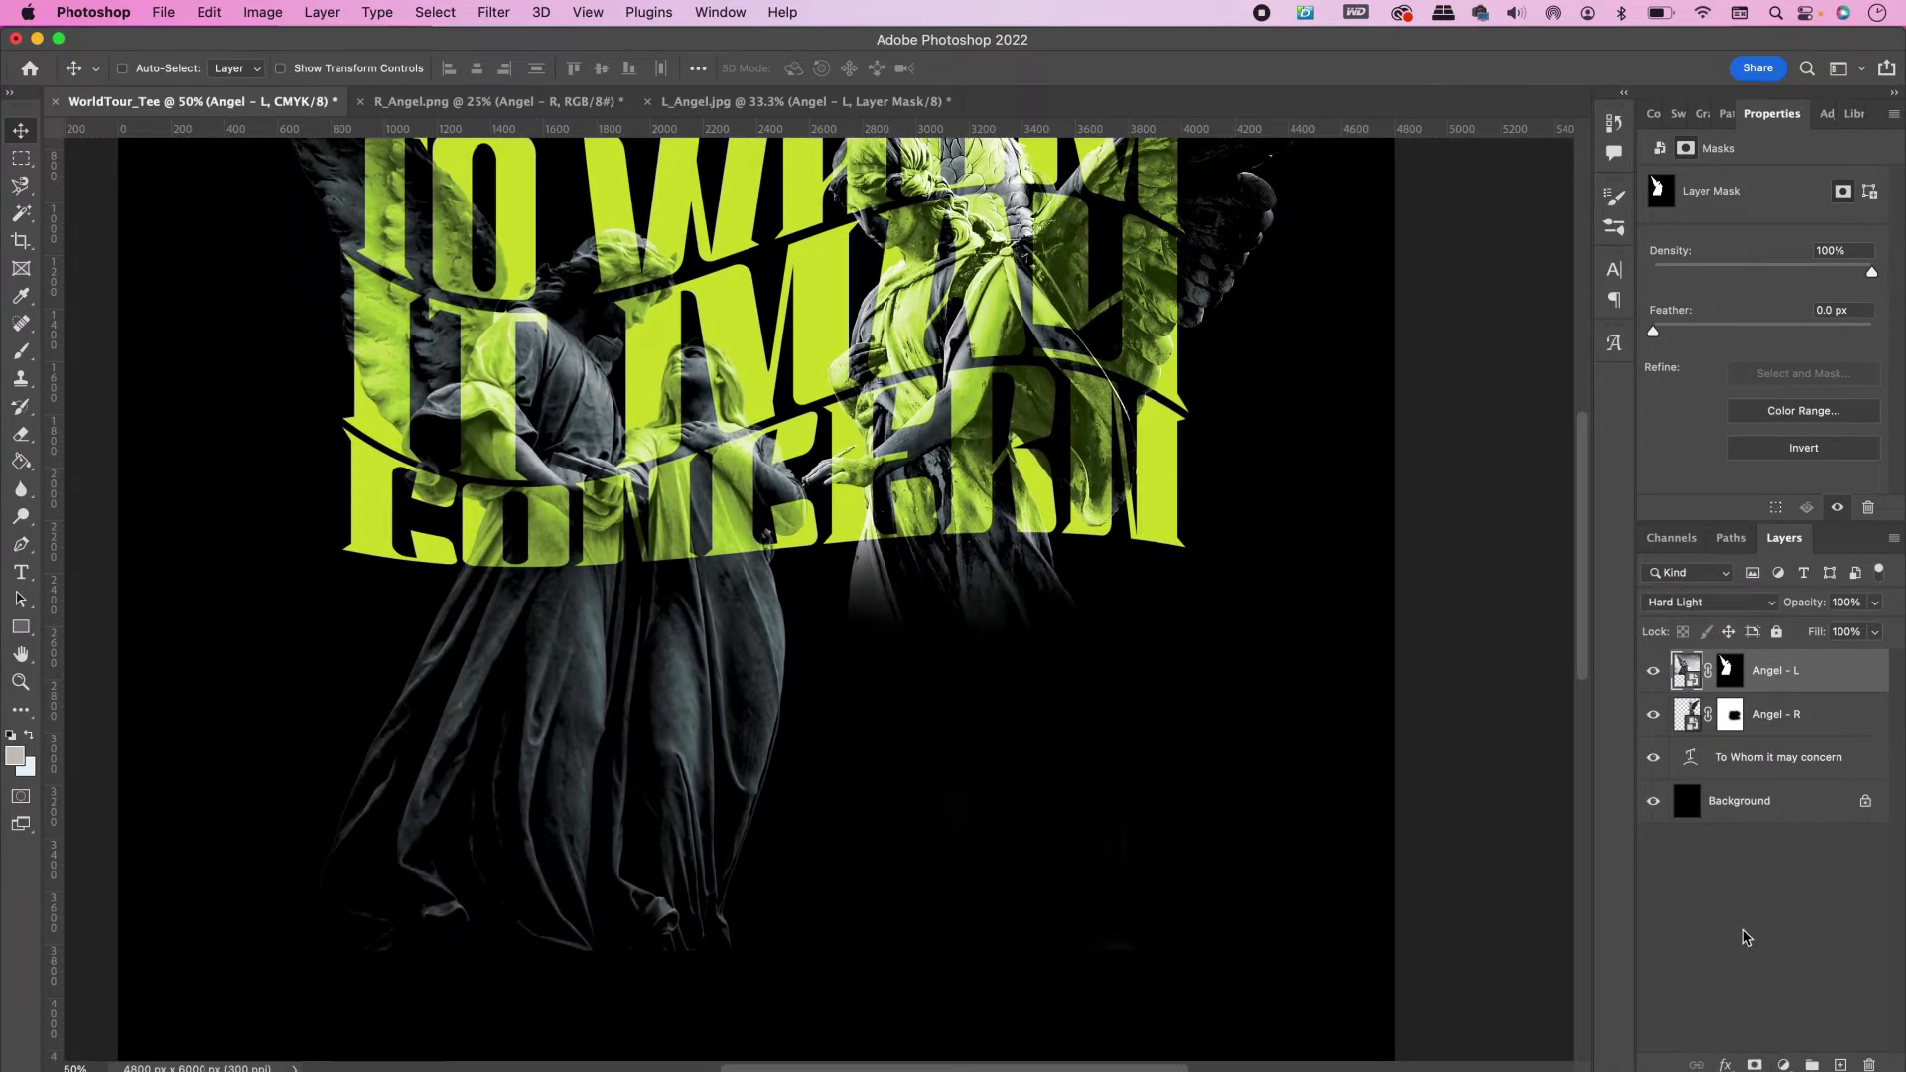
Paint black on the Angel - L layer mask to fade out the statues' lower robes
click(1732, 675)
key(d)
key(b)
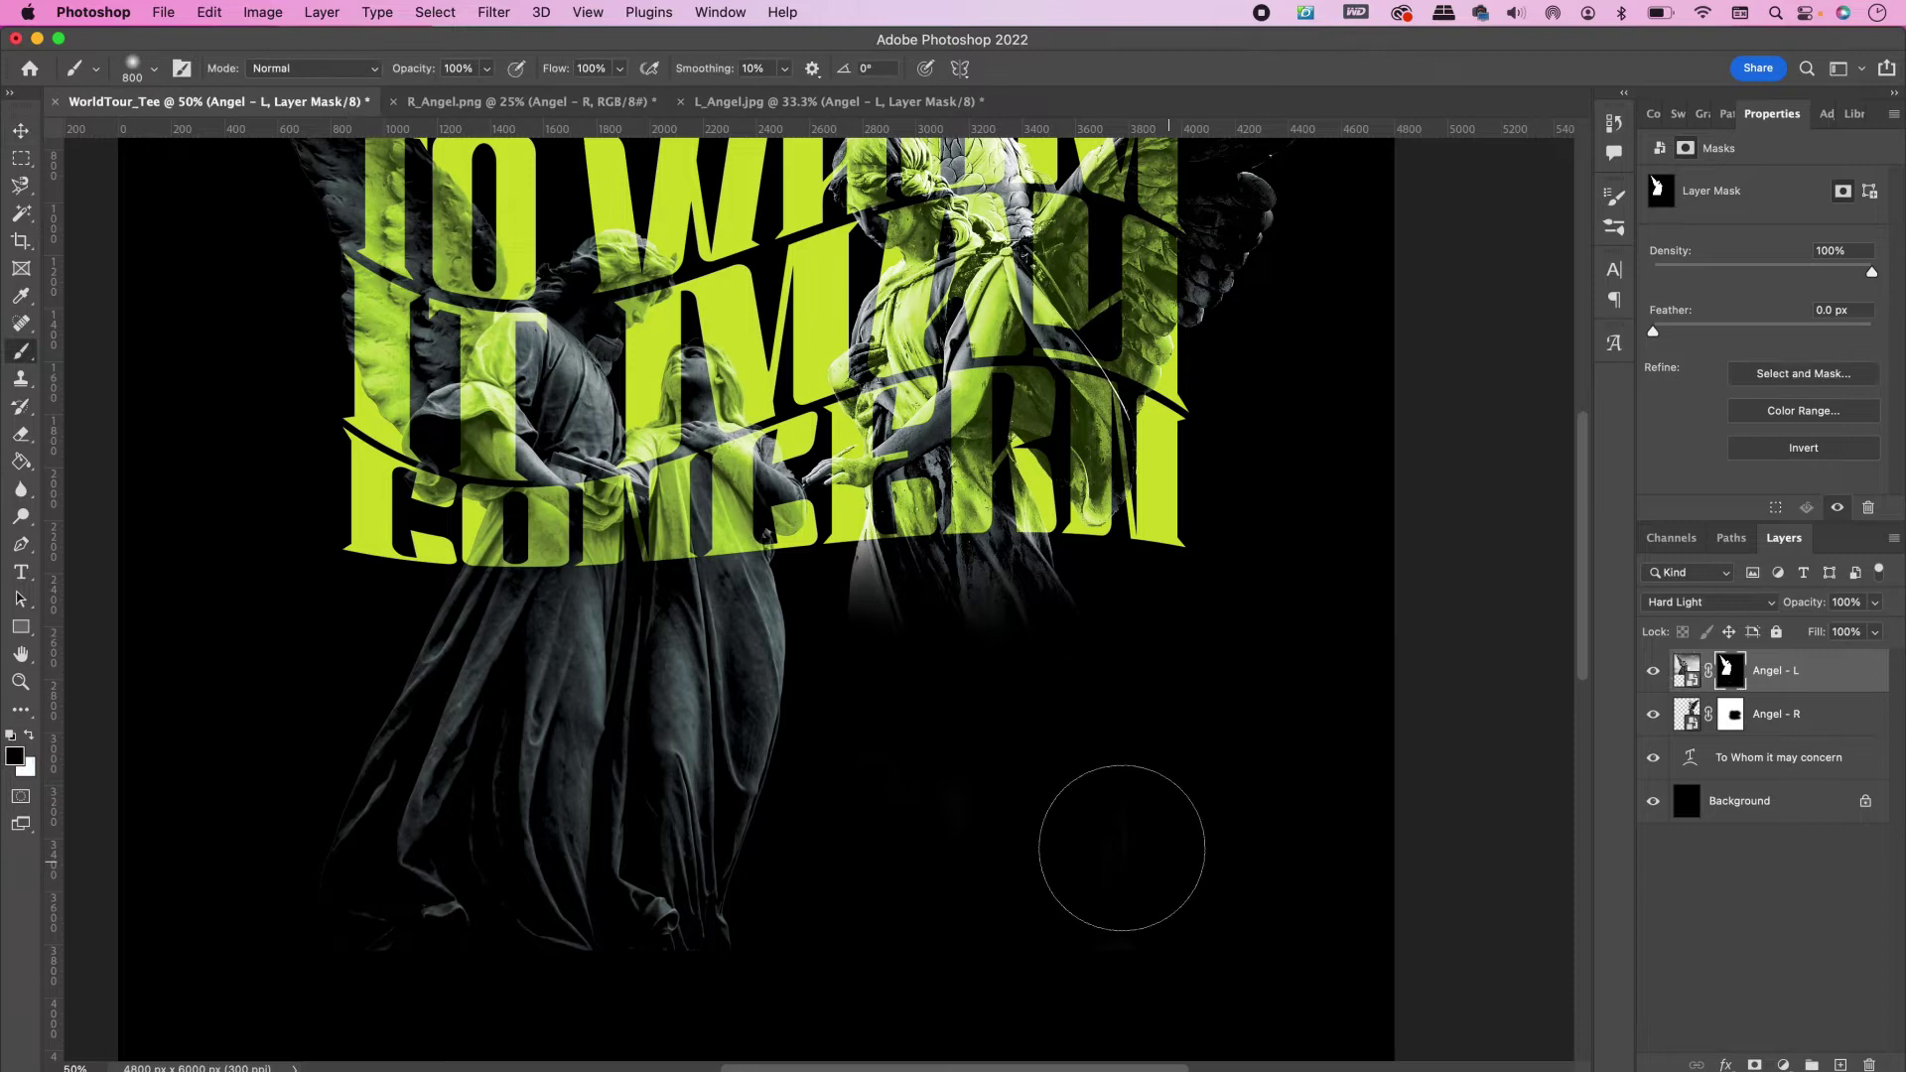
mouse_move(812, 767)
mouse_down()
mouse_move(732, 878)
mouse_move(524, 931)
mouse_move(335, 832)
mouse_move(376, 775)
mouse_move(574, 826)
mouse_move(722, 814)
mouse_move(756, 730)
mouse_move(567, 806)
mouse_move(491, 806)
mouse_move(441, 793)
mouse_move(412, 706)
mouse_move(487, 717)
mouse_move(484, 746)
mouse_move(428, 747)
mouse_move(745, 811)
mouse_up()
scroll(745, 811, up, 5)
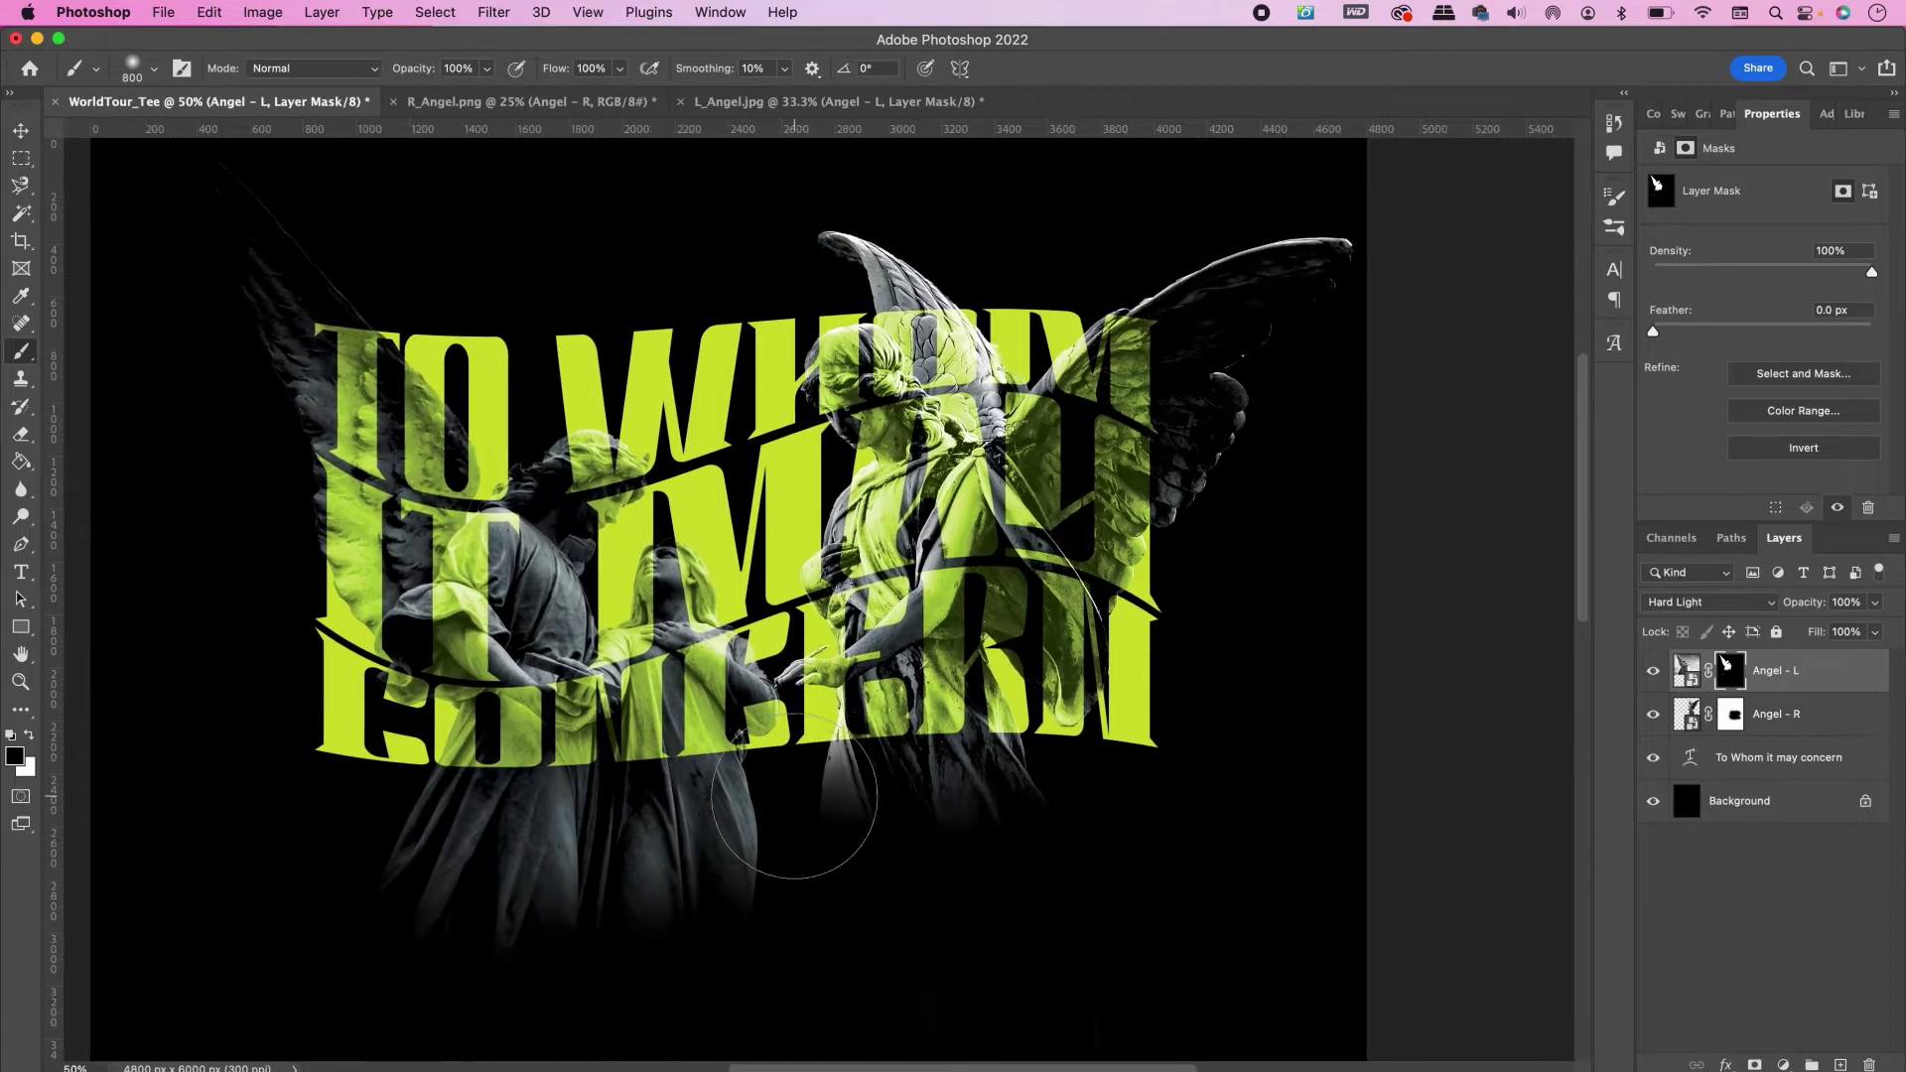
Load the left angels' outline as a selection and add a new layer named Shading above Angel - R
key(v)
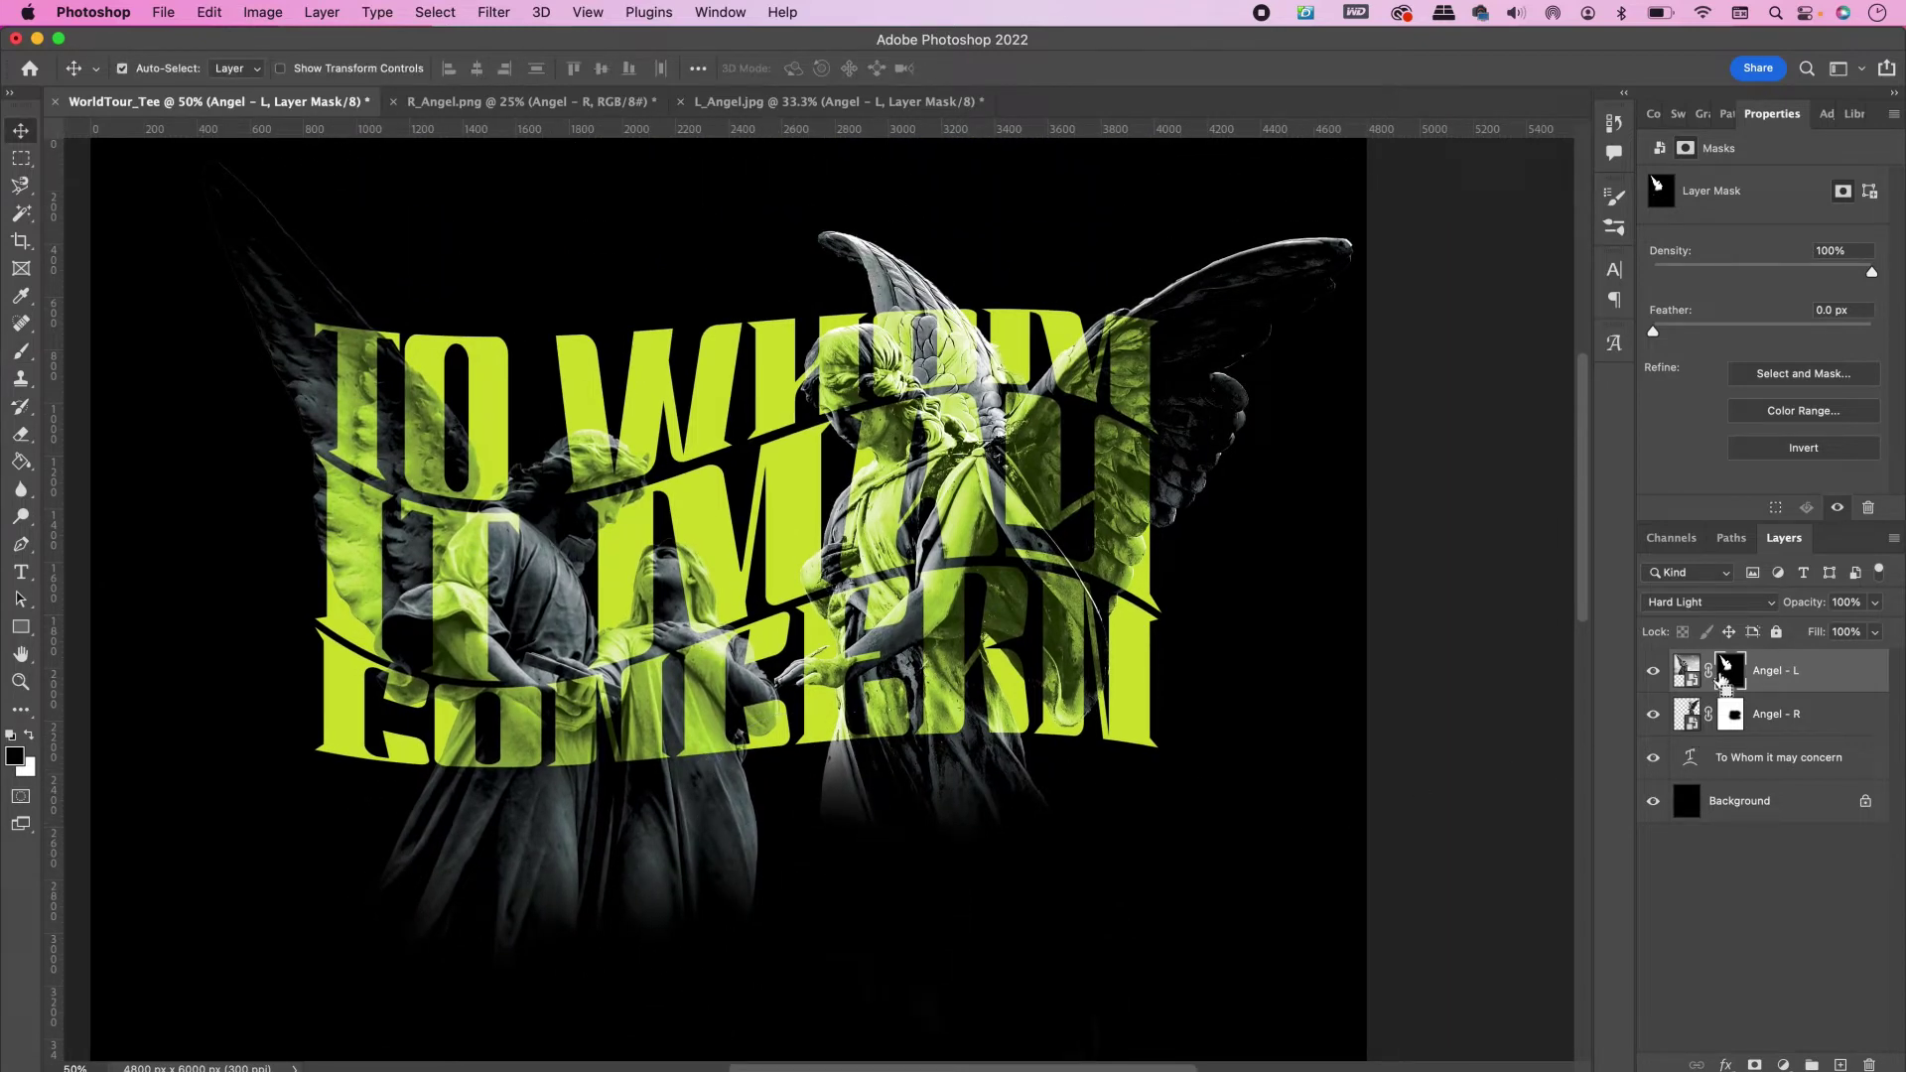
ctrl+click(1728, 678)
click(1777, 714)
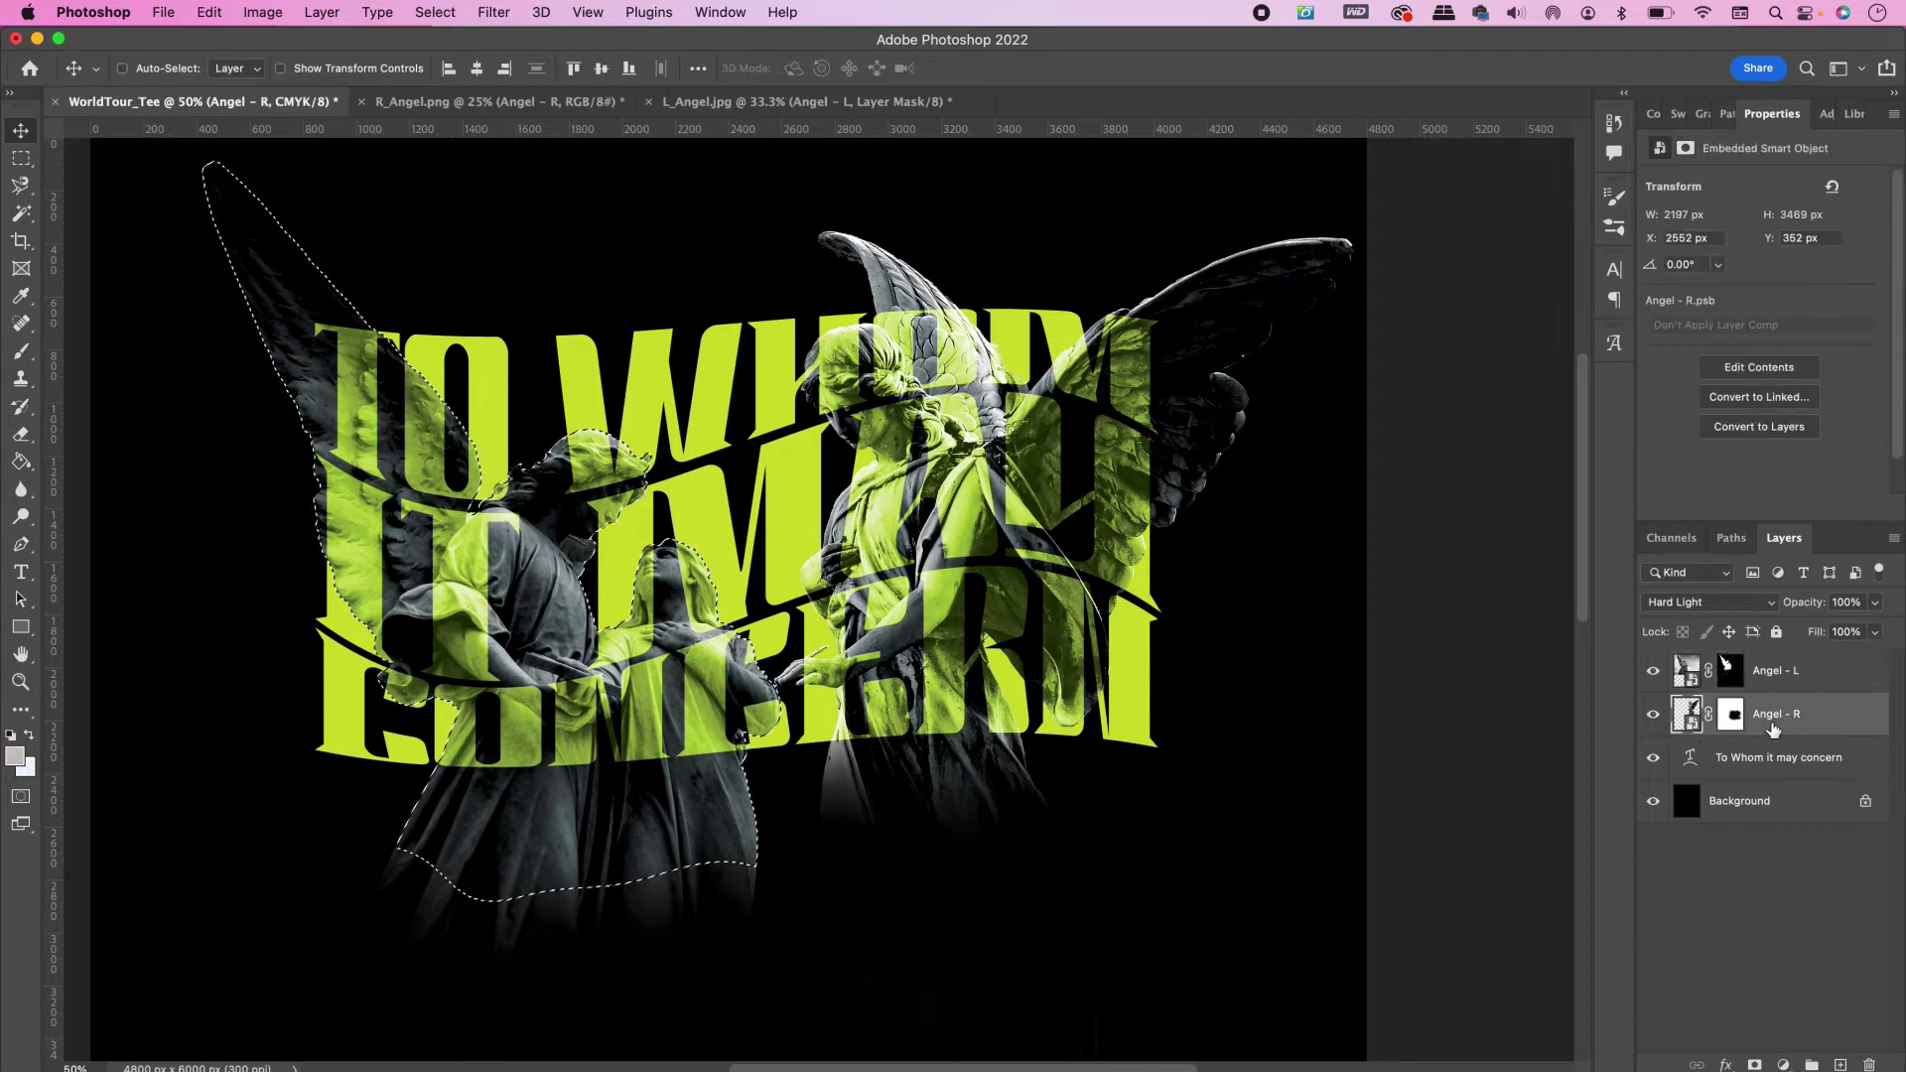
click(1840, 1064)
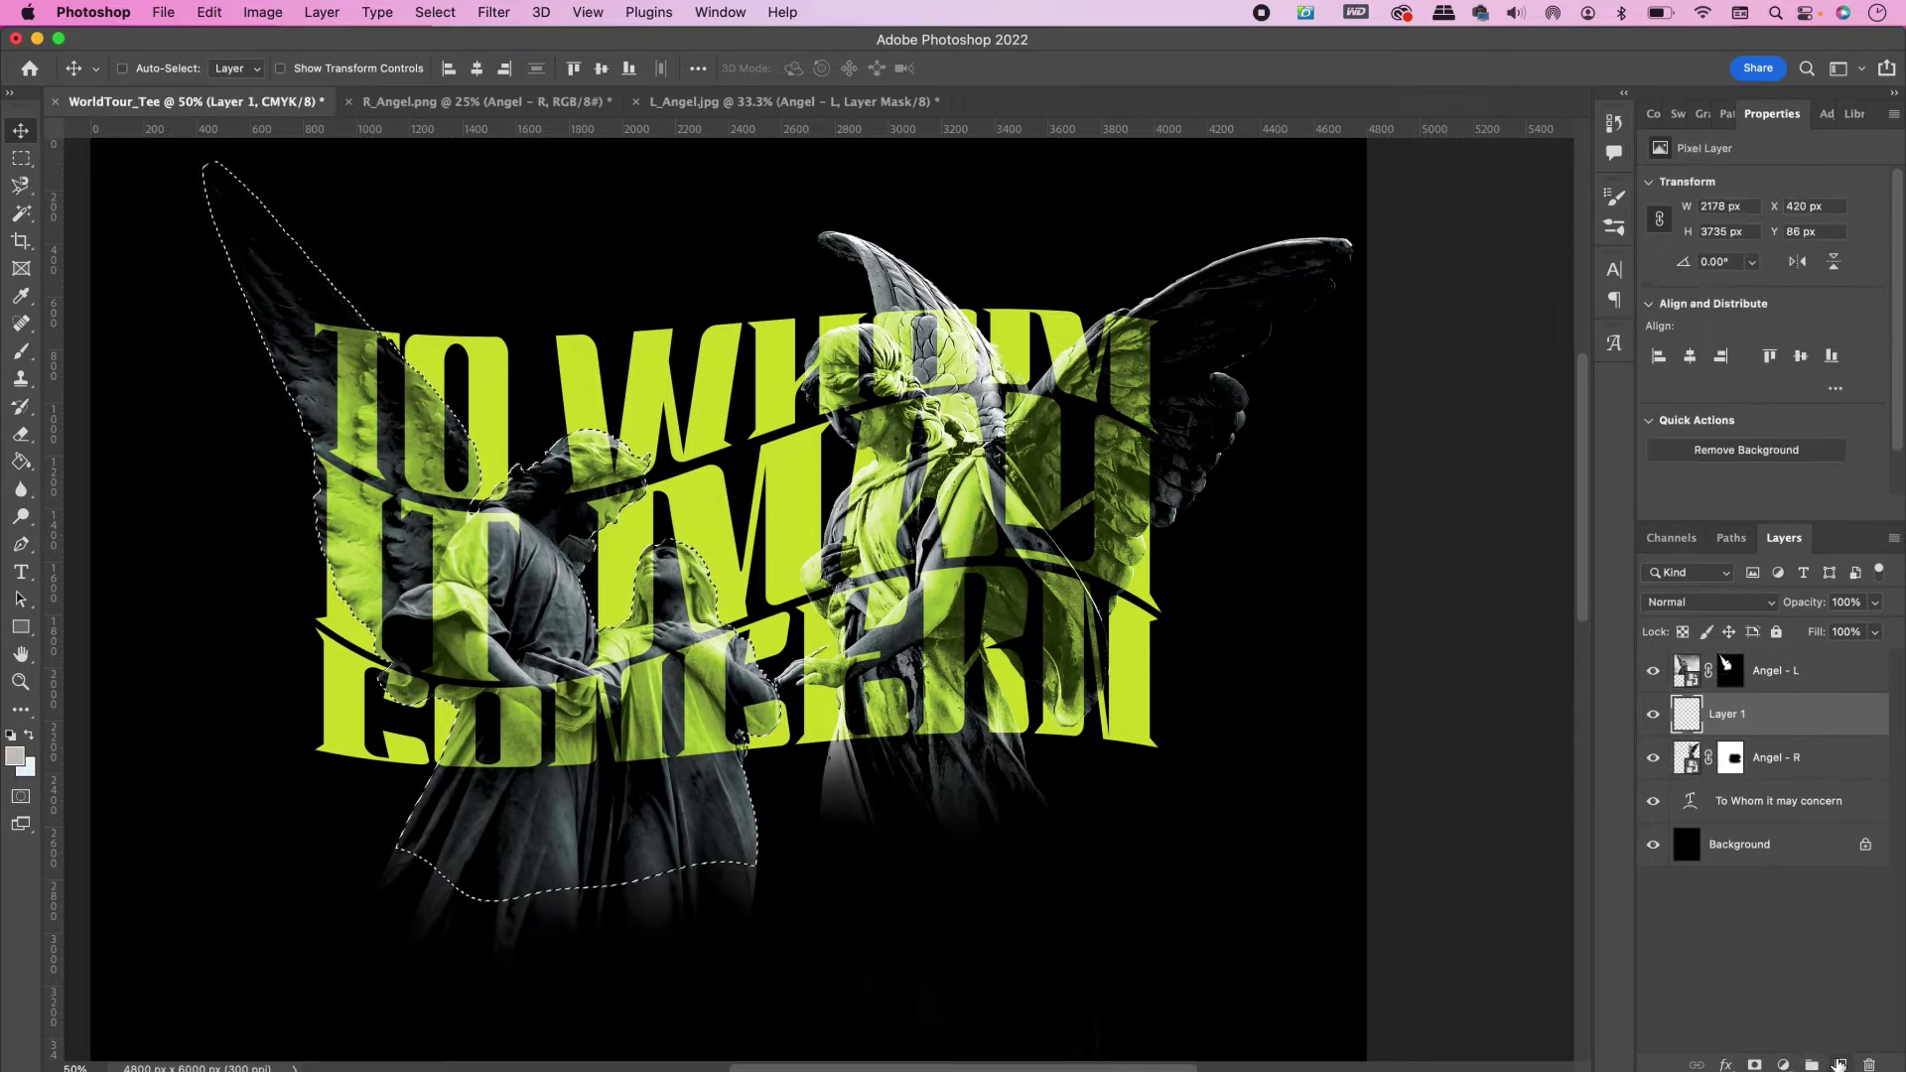
double_click(1727, 715)
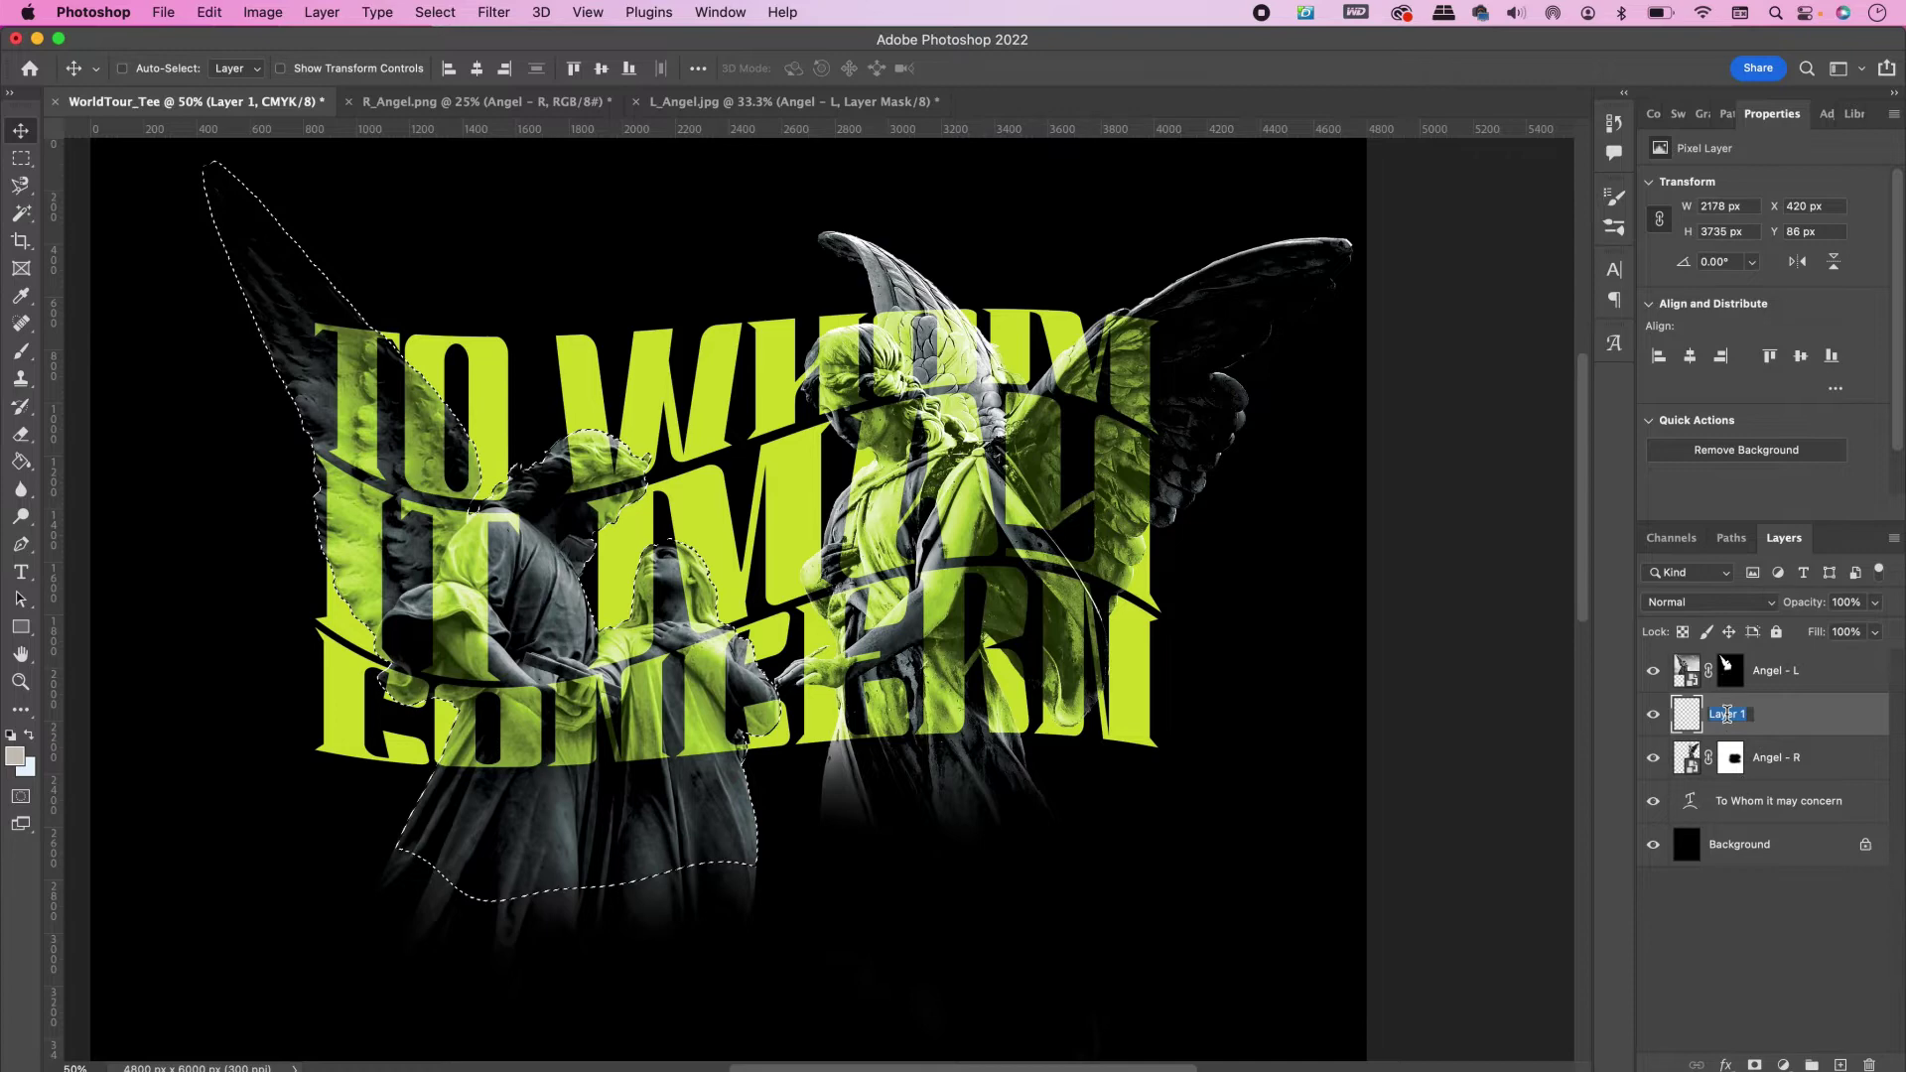
text(Shadin)
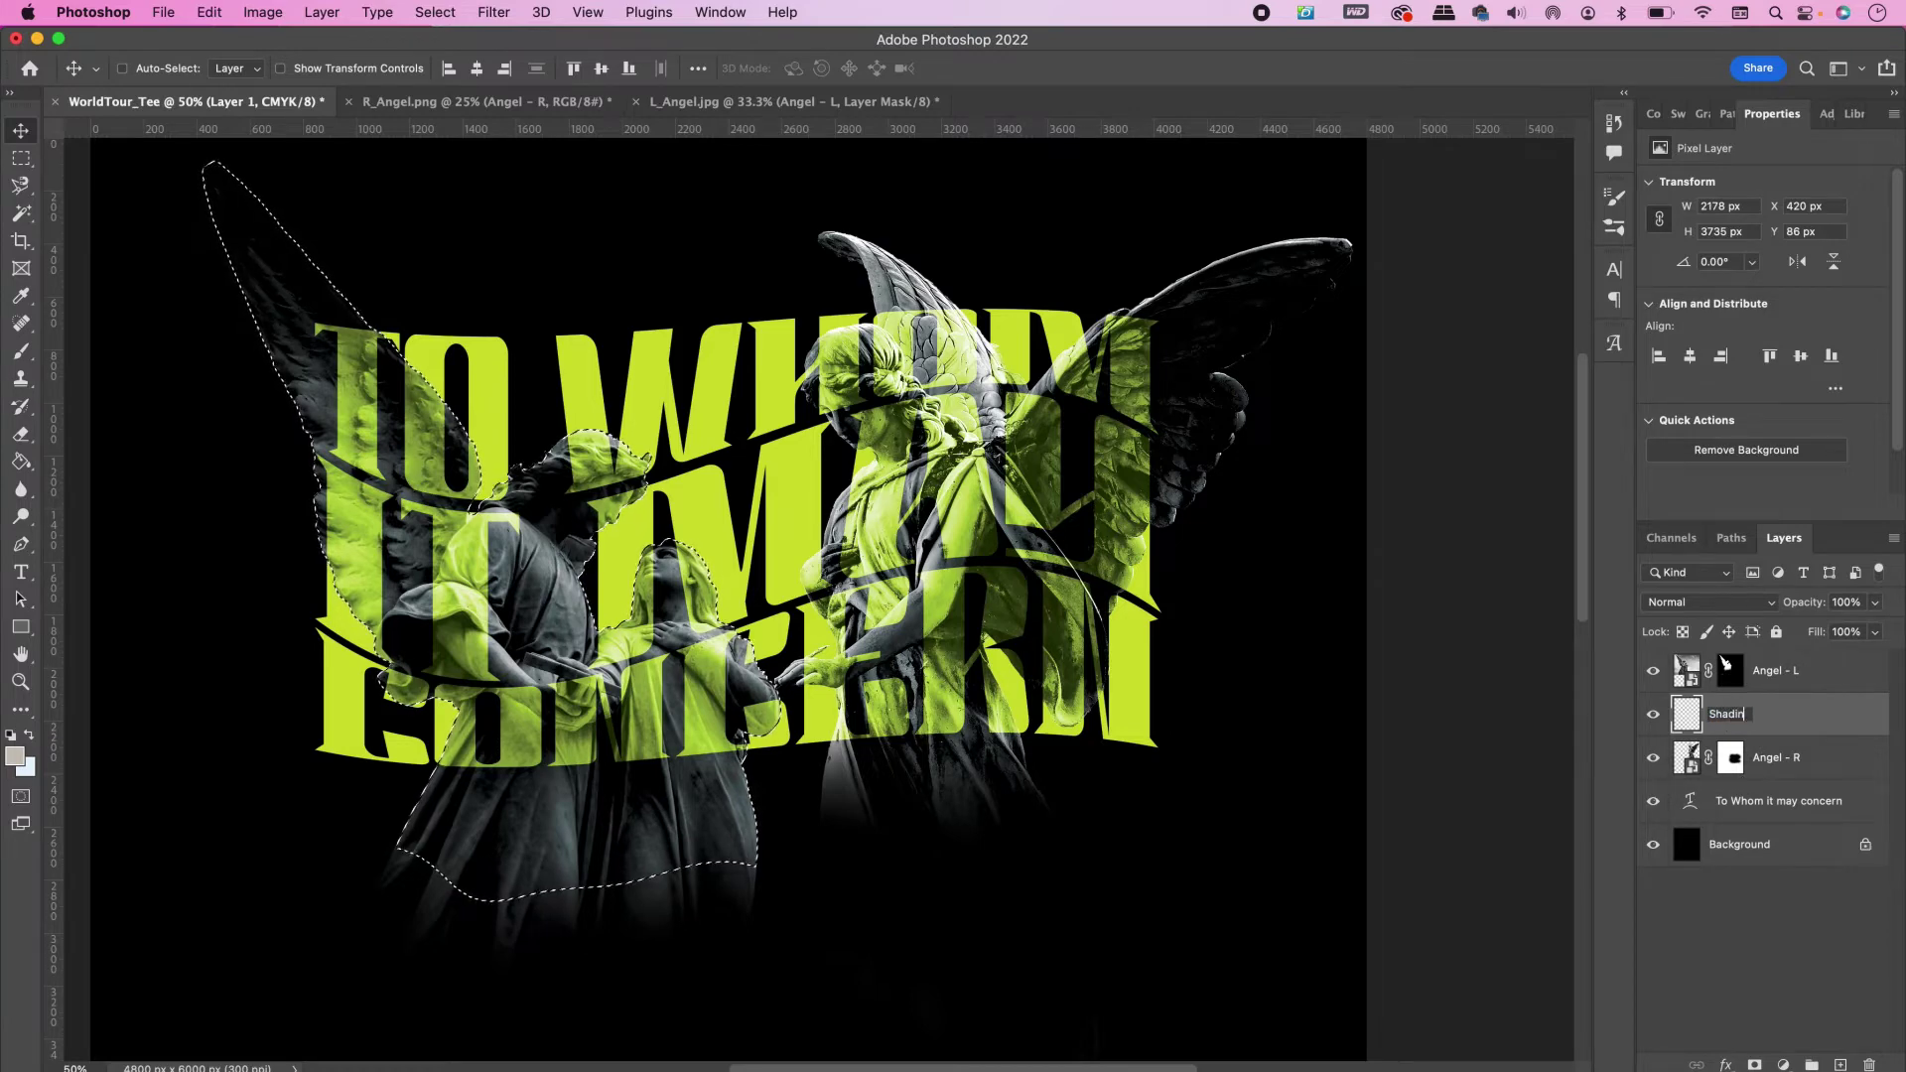
text(g)
key(Return)
Fill the angel selection with black on Shading, deselect, and set its opacity to 38%
key(b)
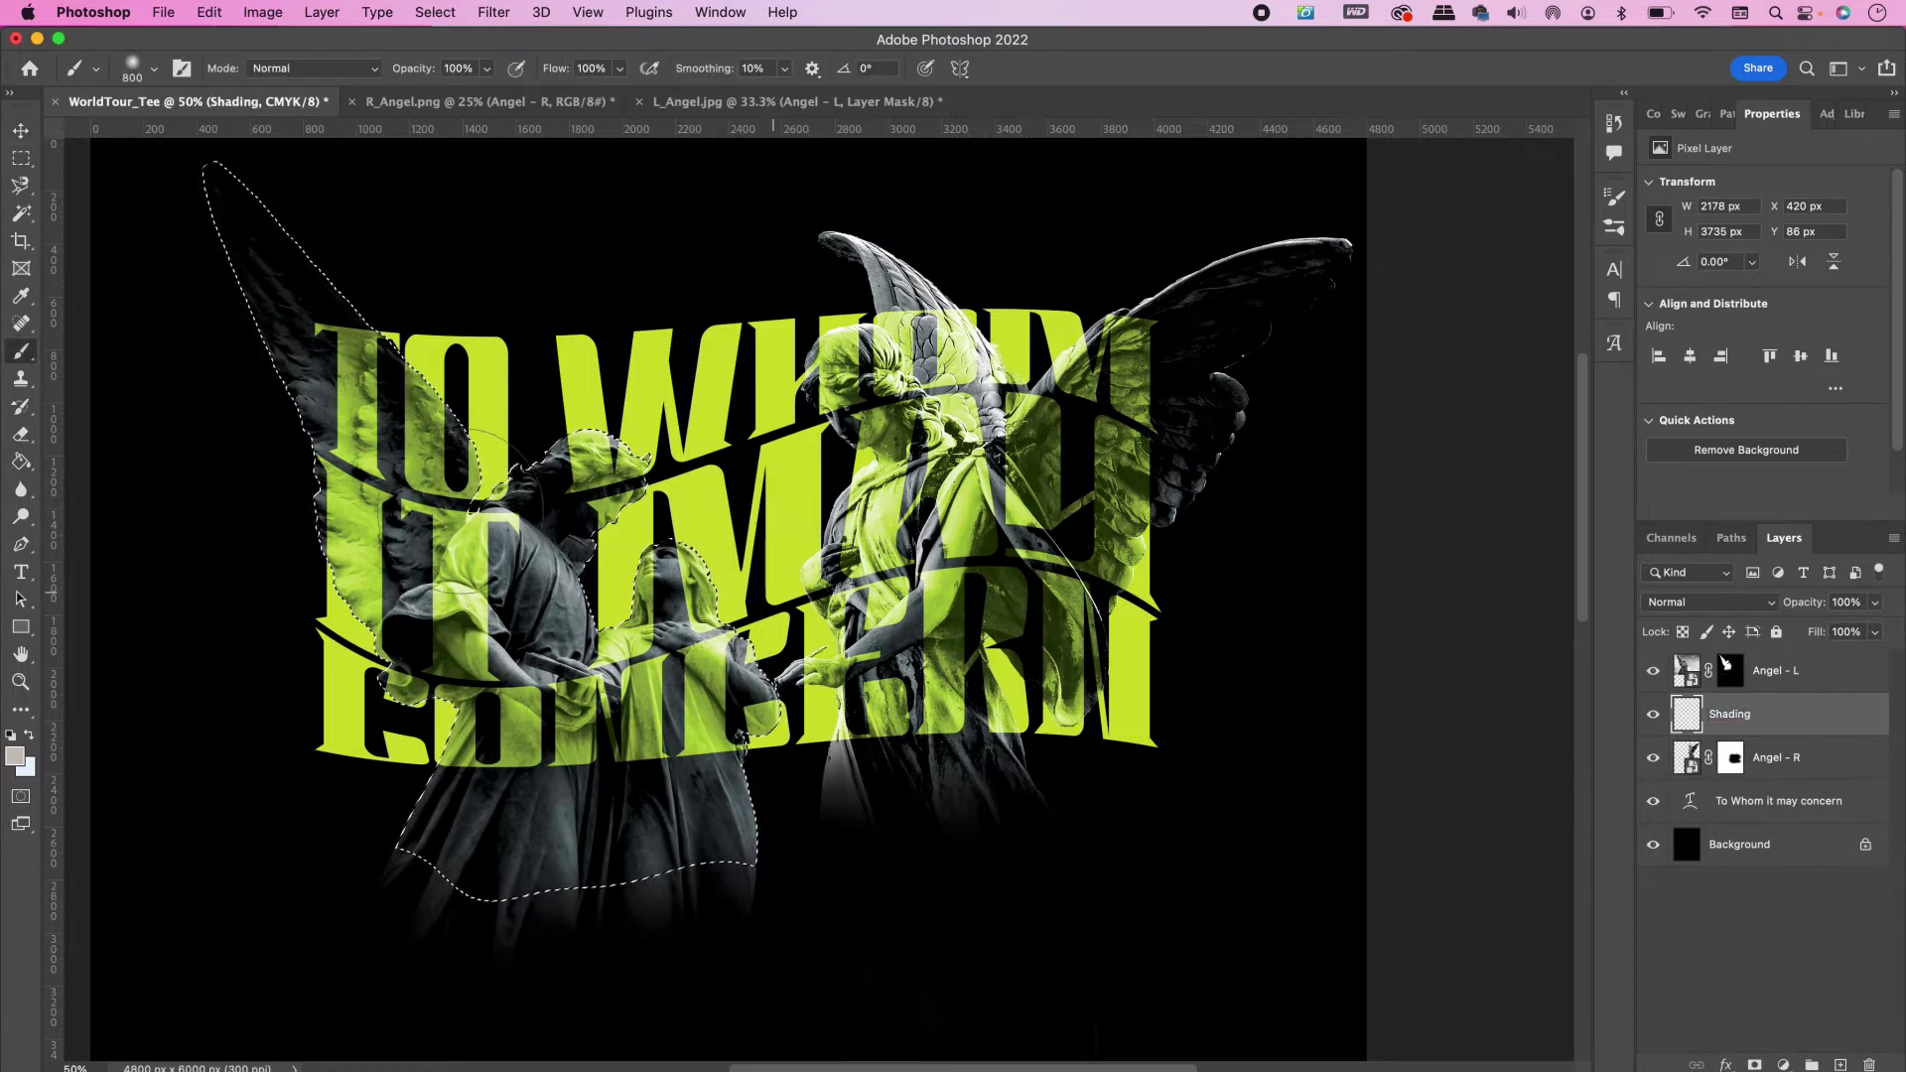
click(21, 461)
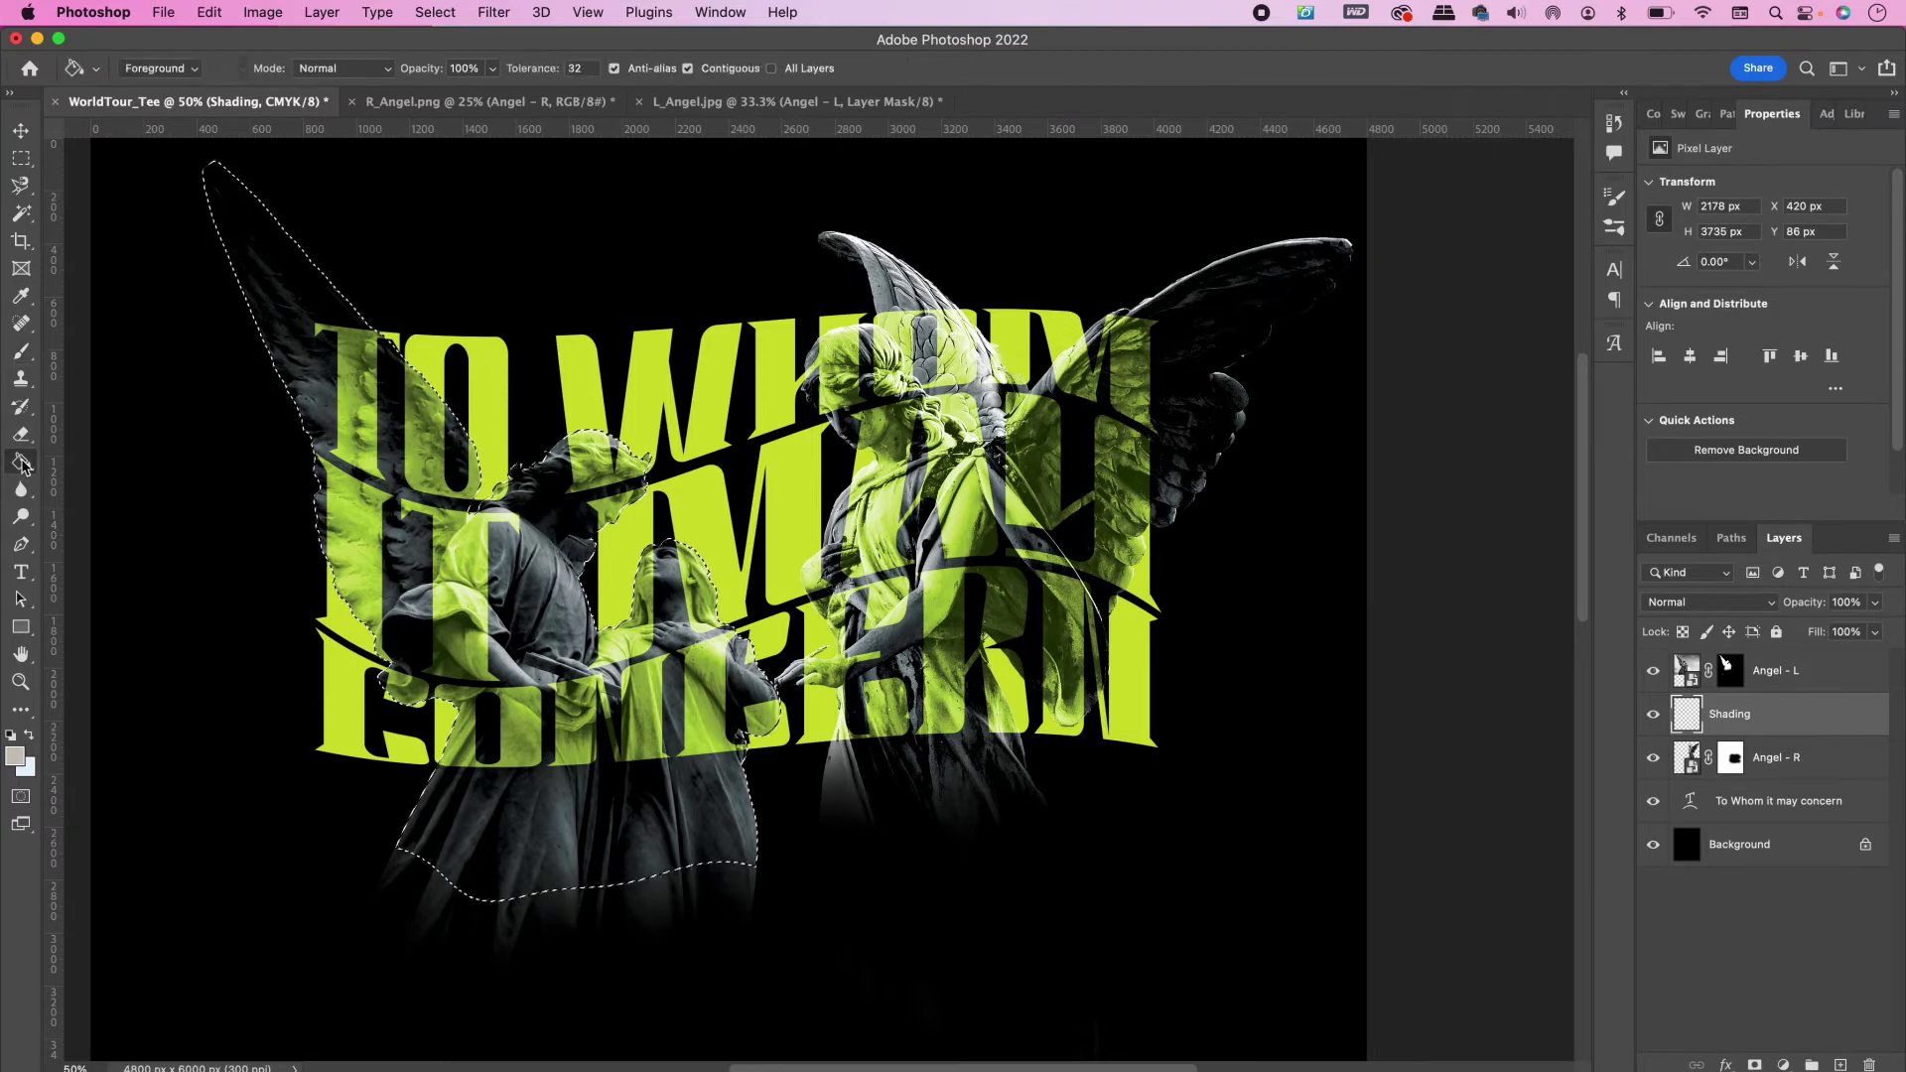
click(18, 760)
drag(842, 739, 877, 800)
key(Return)
click(581, 787)
key(m)
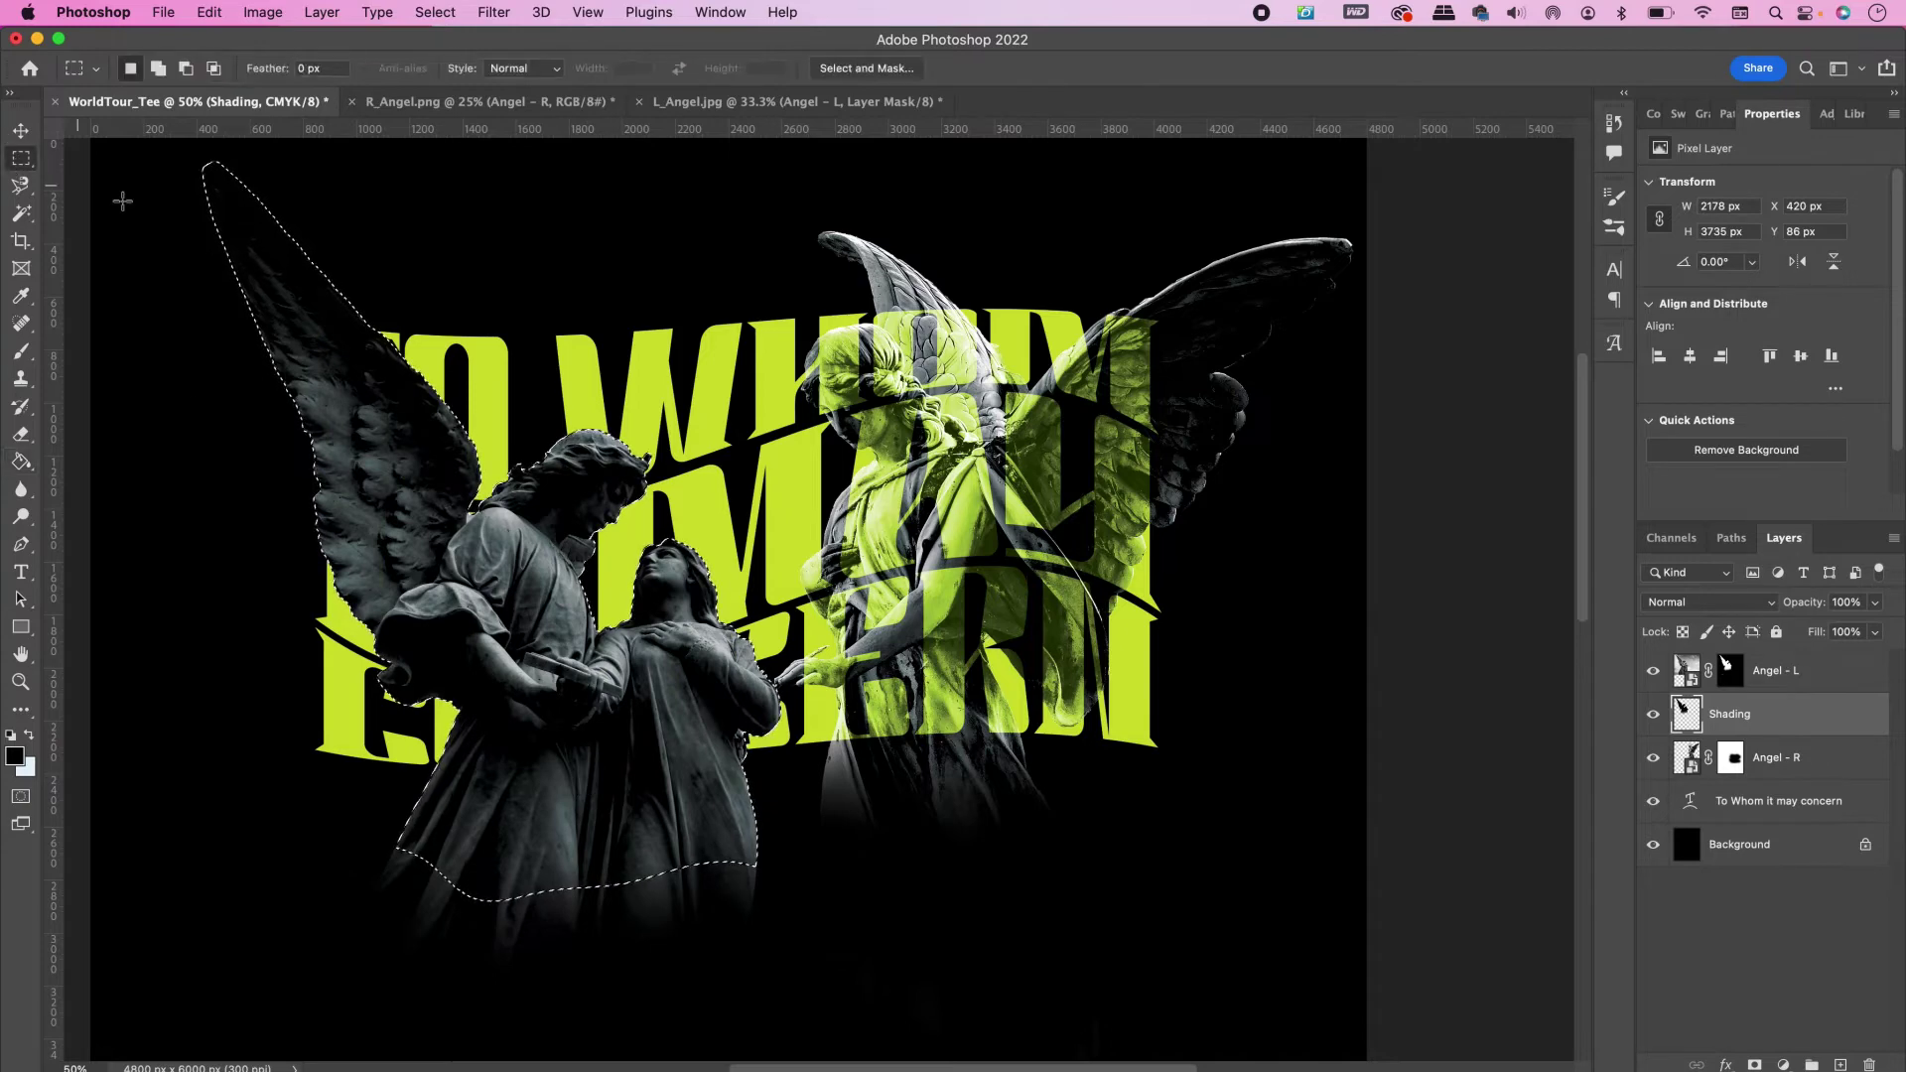
key(super+d)
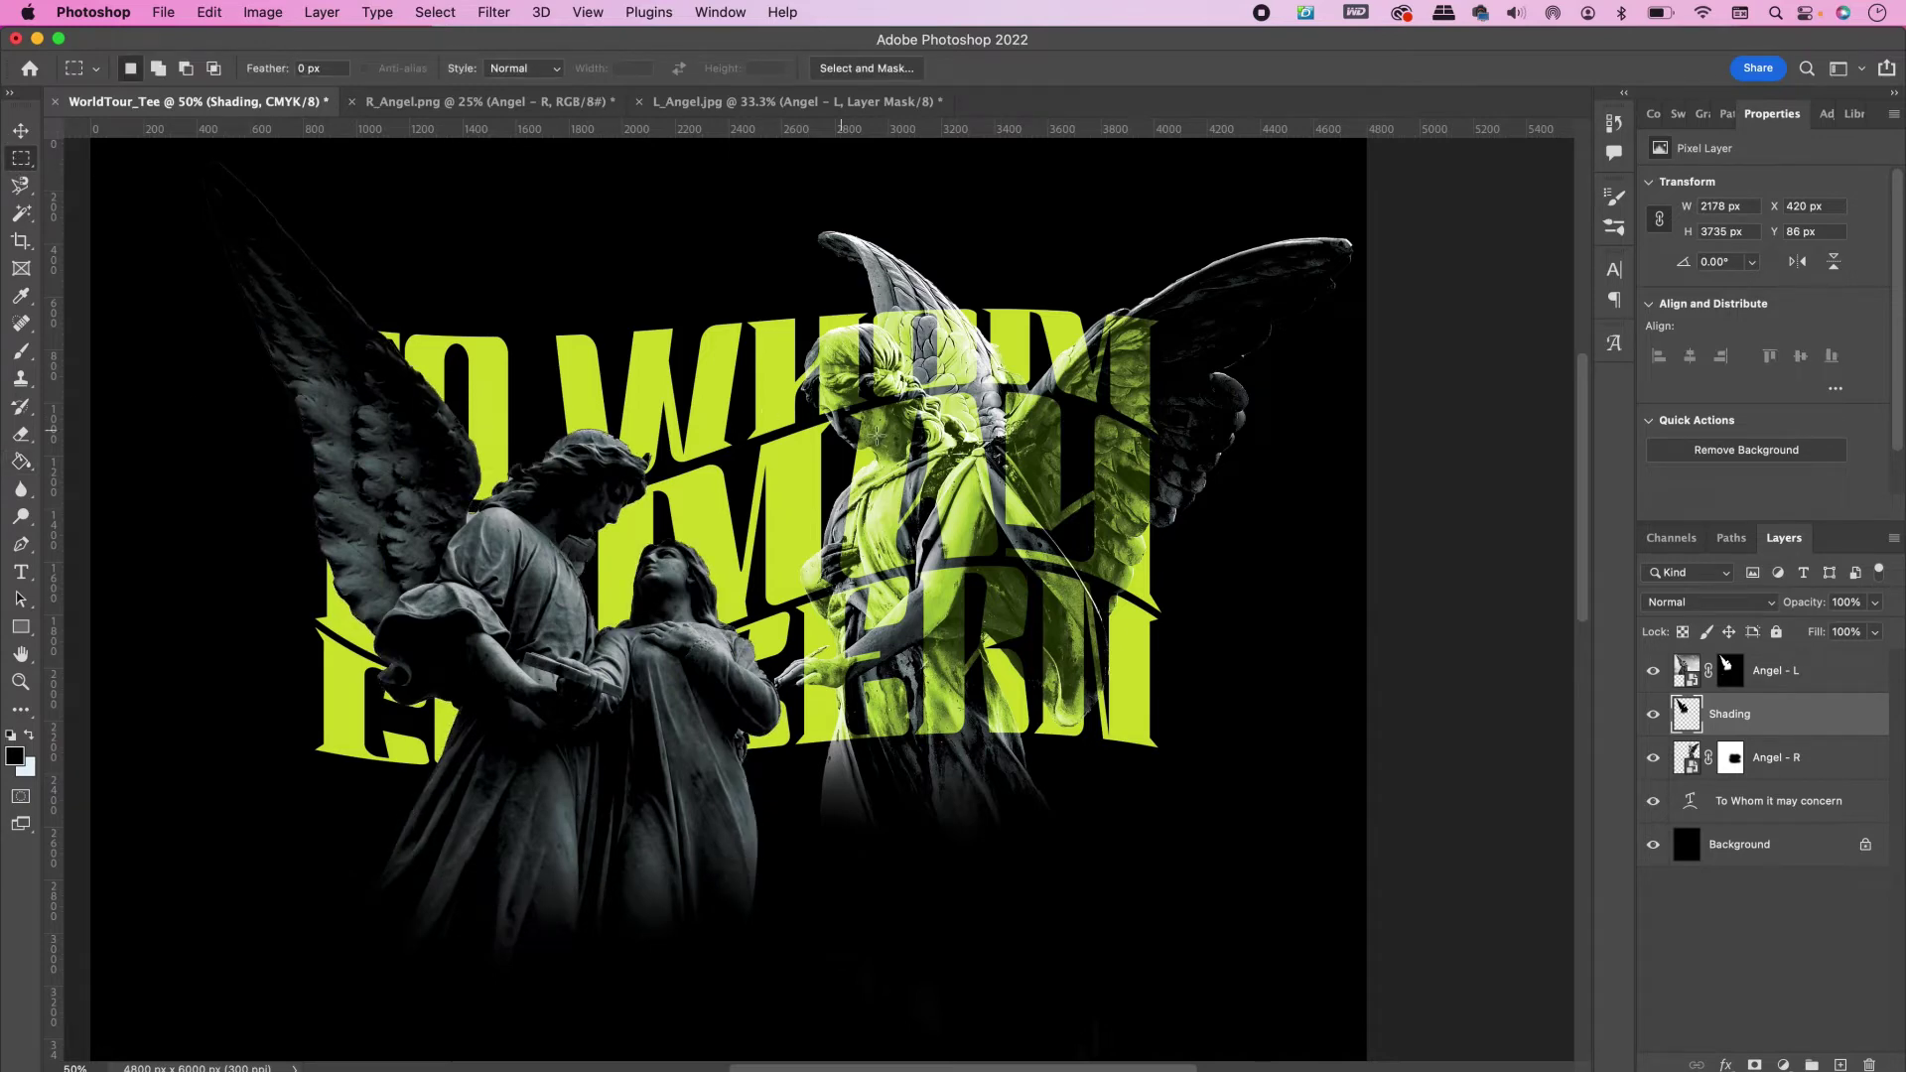
click(1848, 599)
text(38)
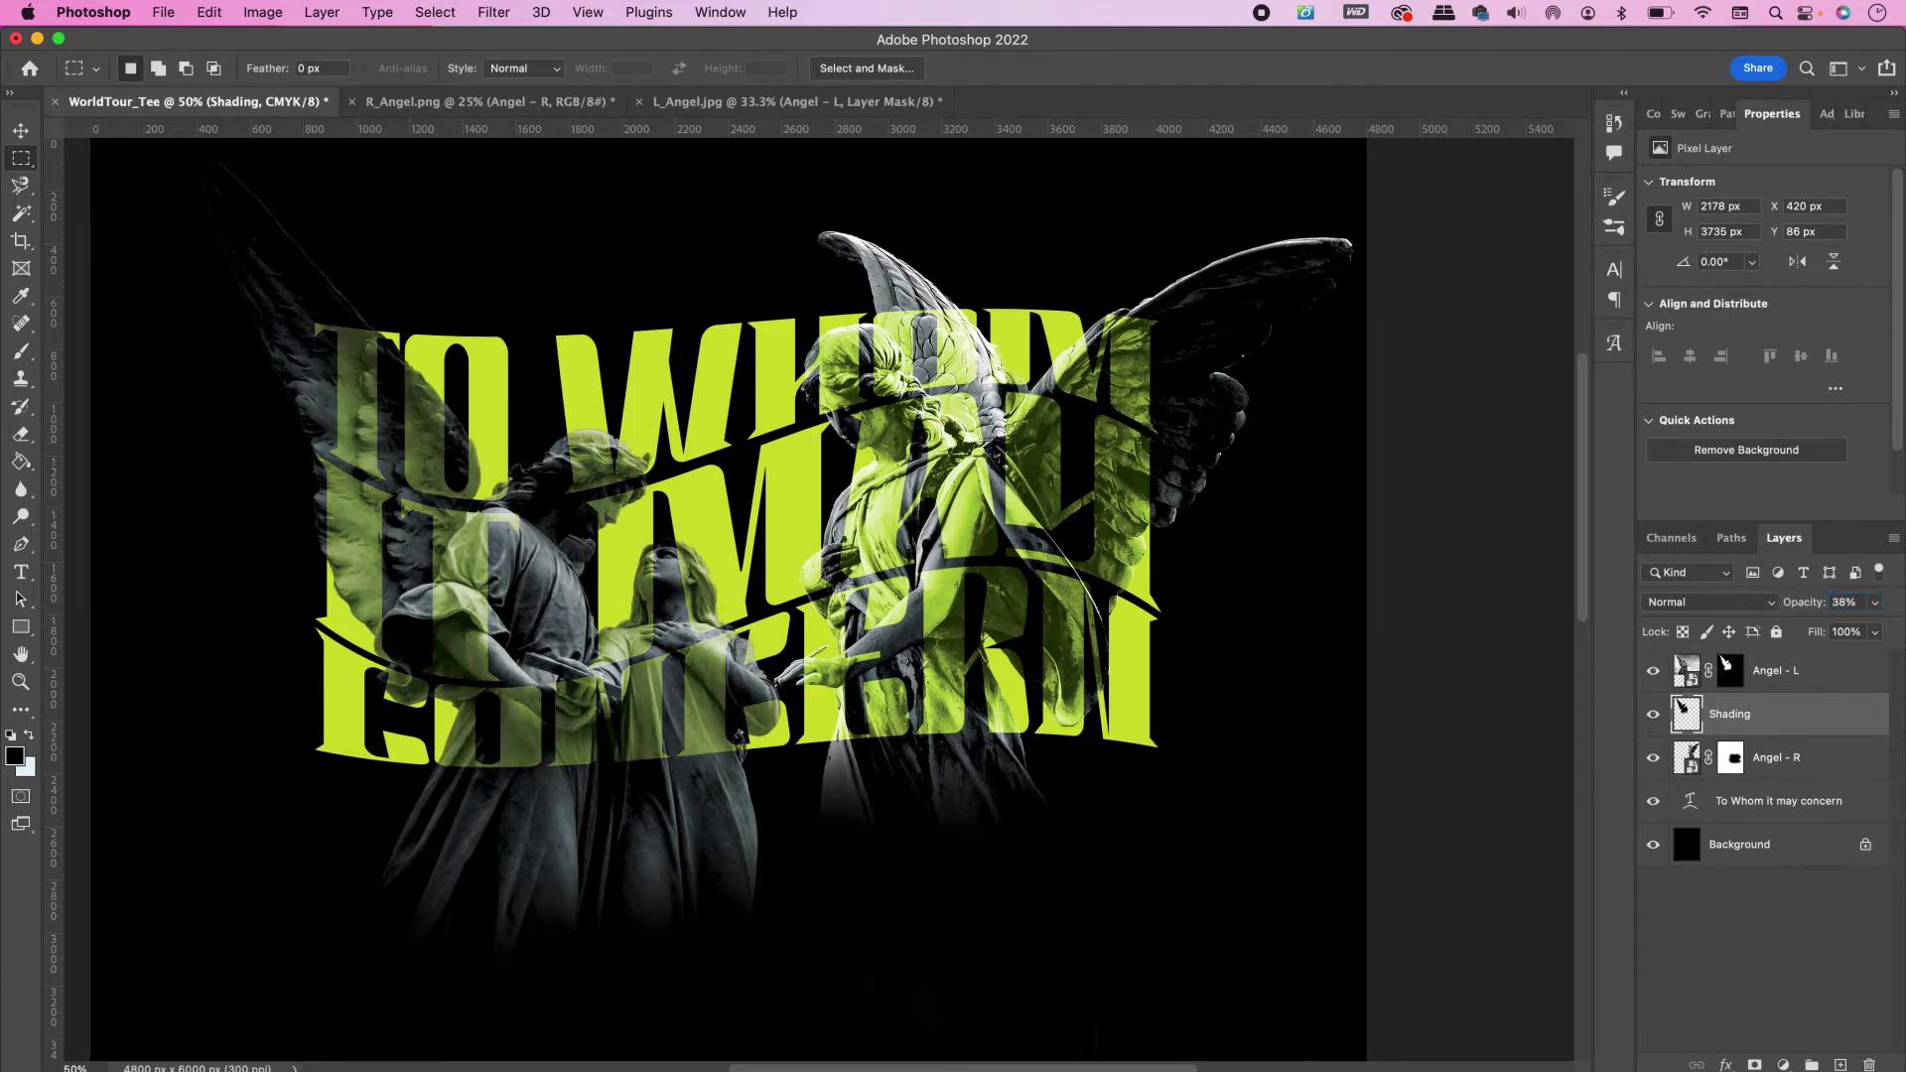
Group Angel - L, Shading and Angel - R into a folder named Angels
click(1776, 673)
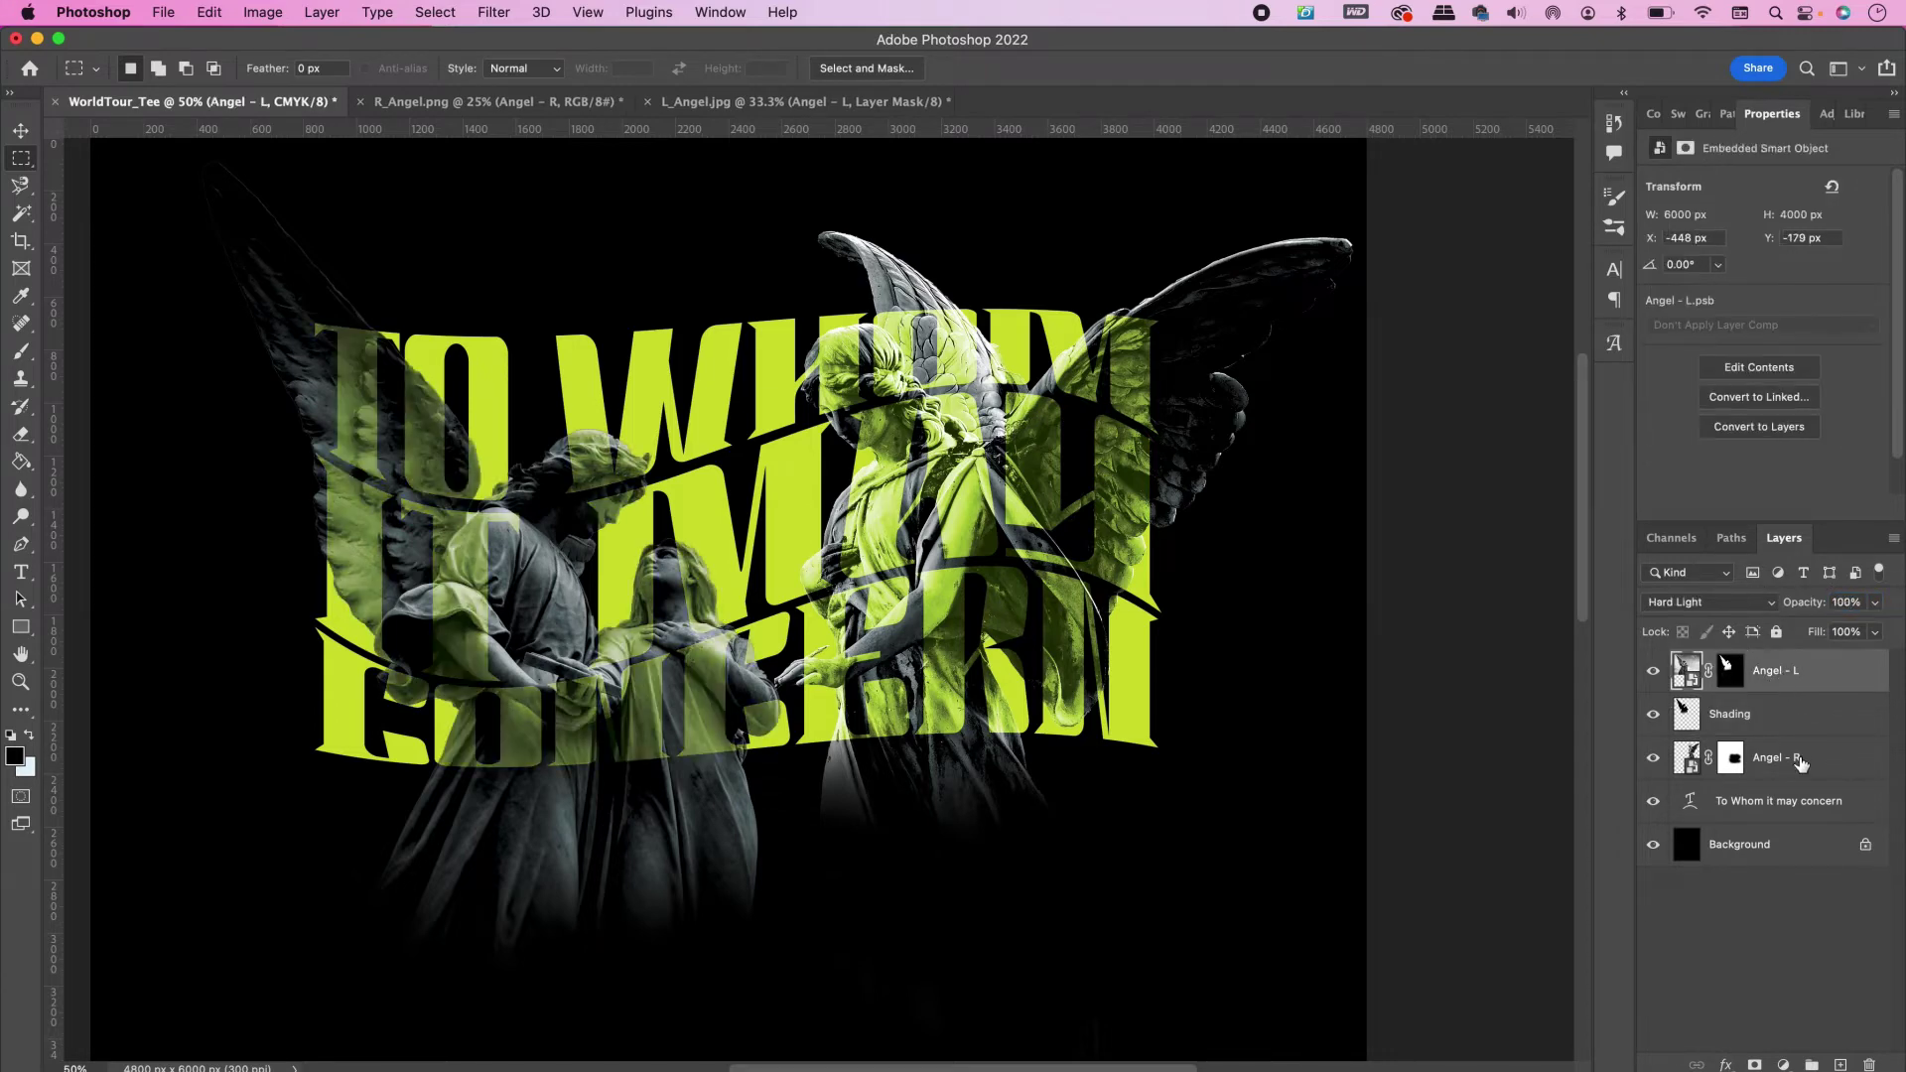
shift+click(1799, 761)
click(1811, 1063)
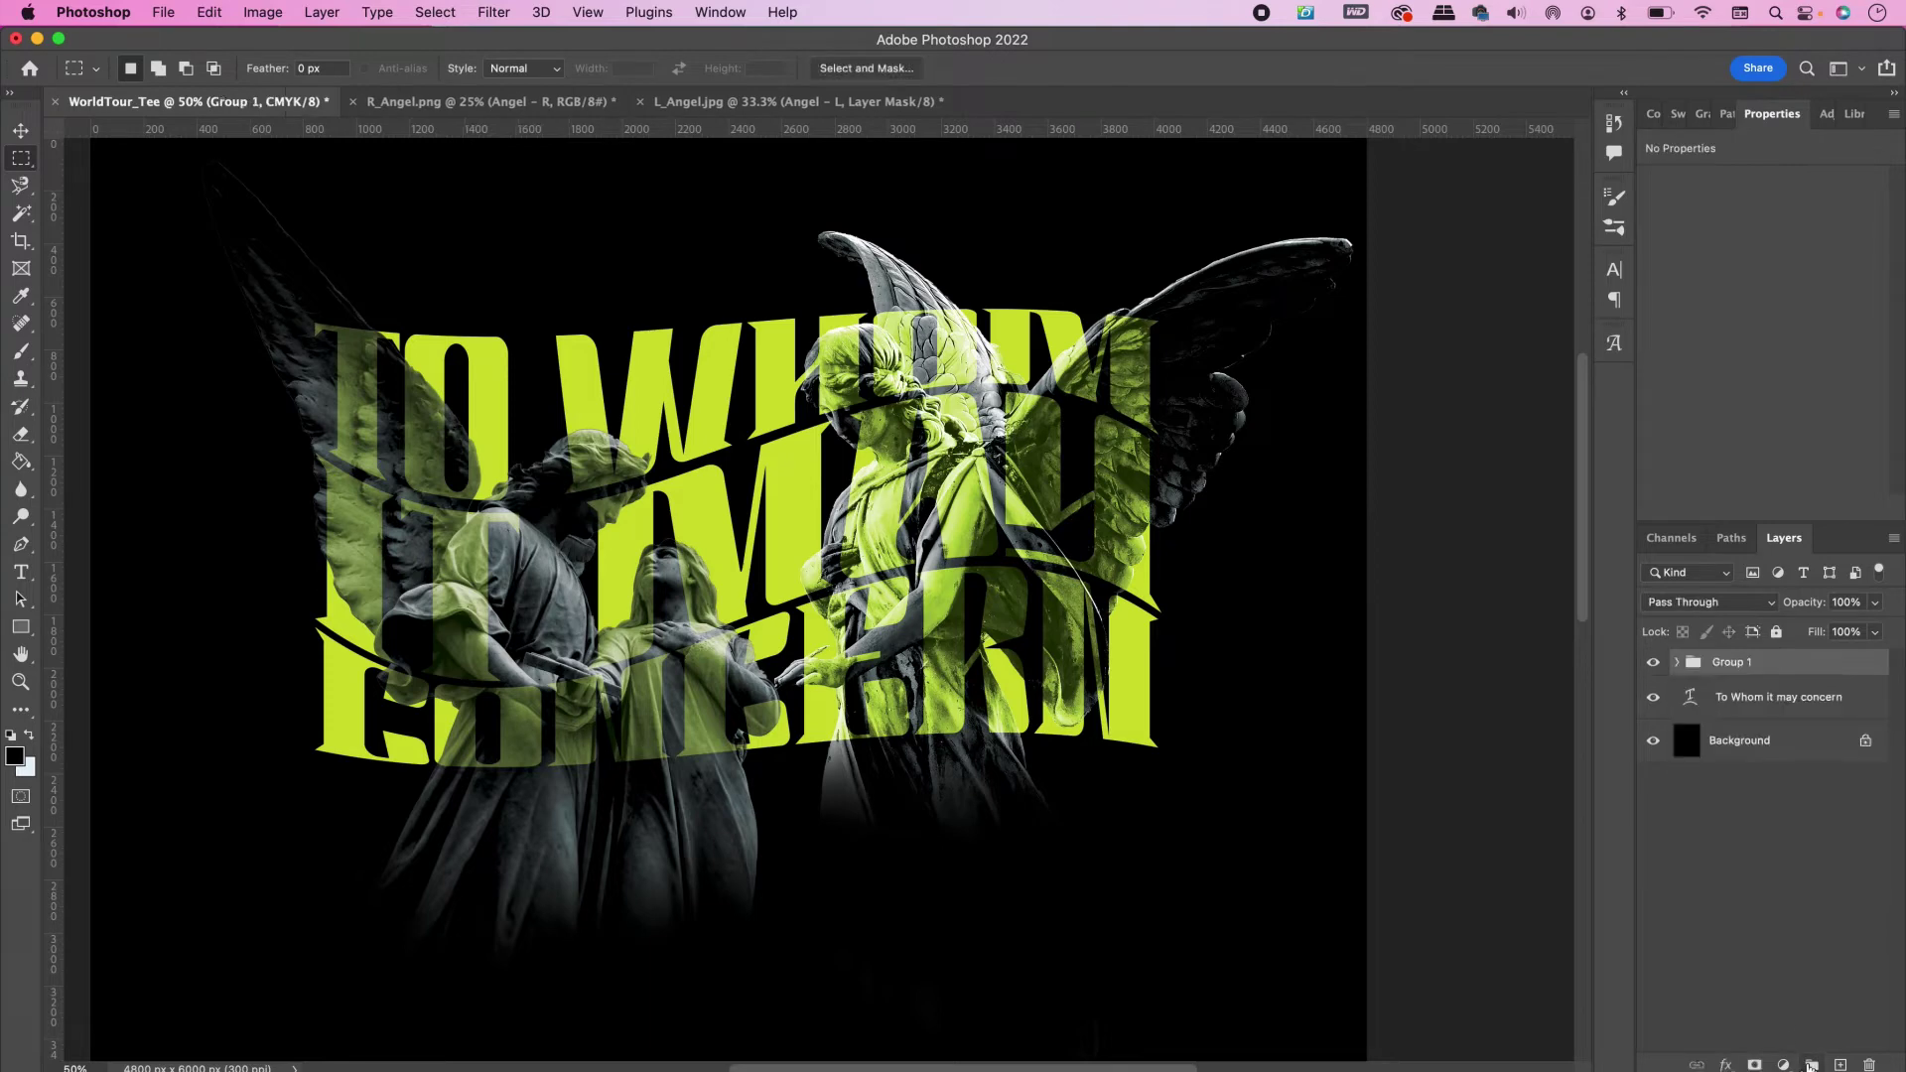
text(Angels)
key(Return)
click(1801, 710)
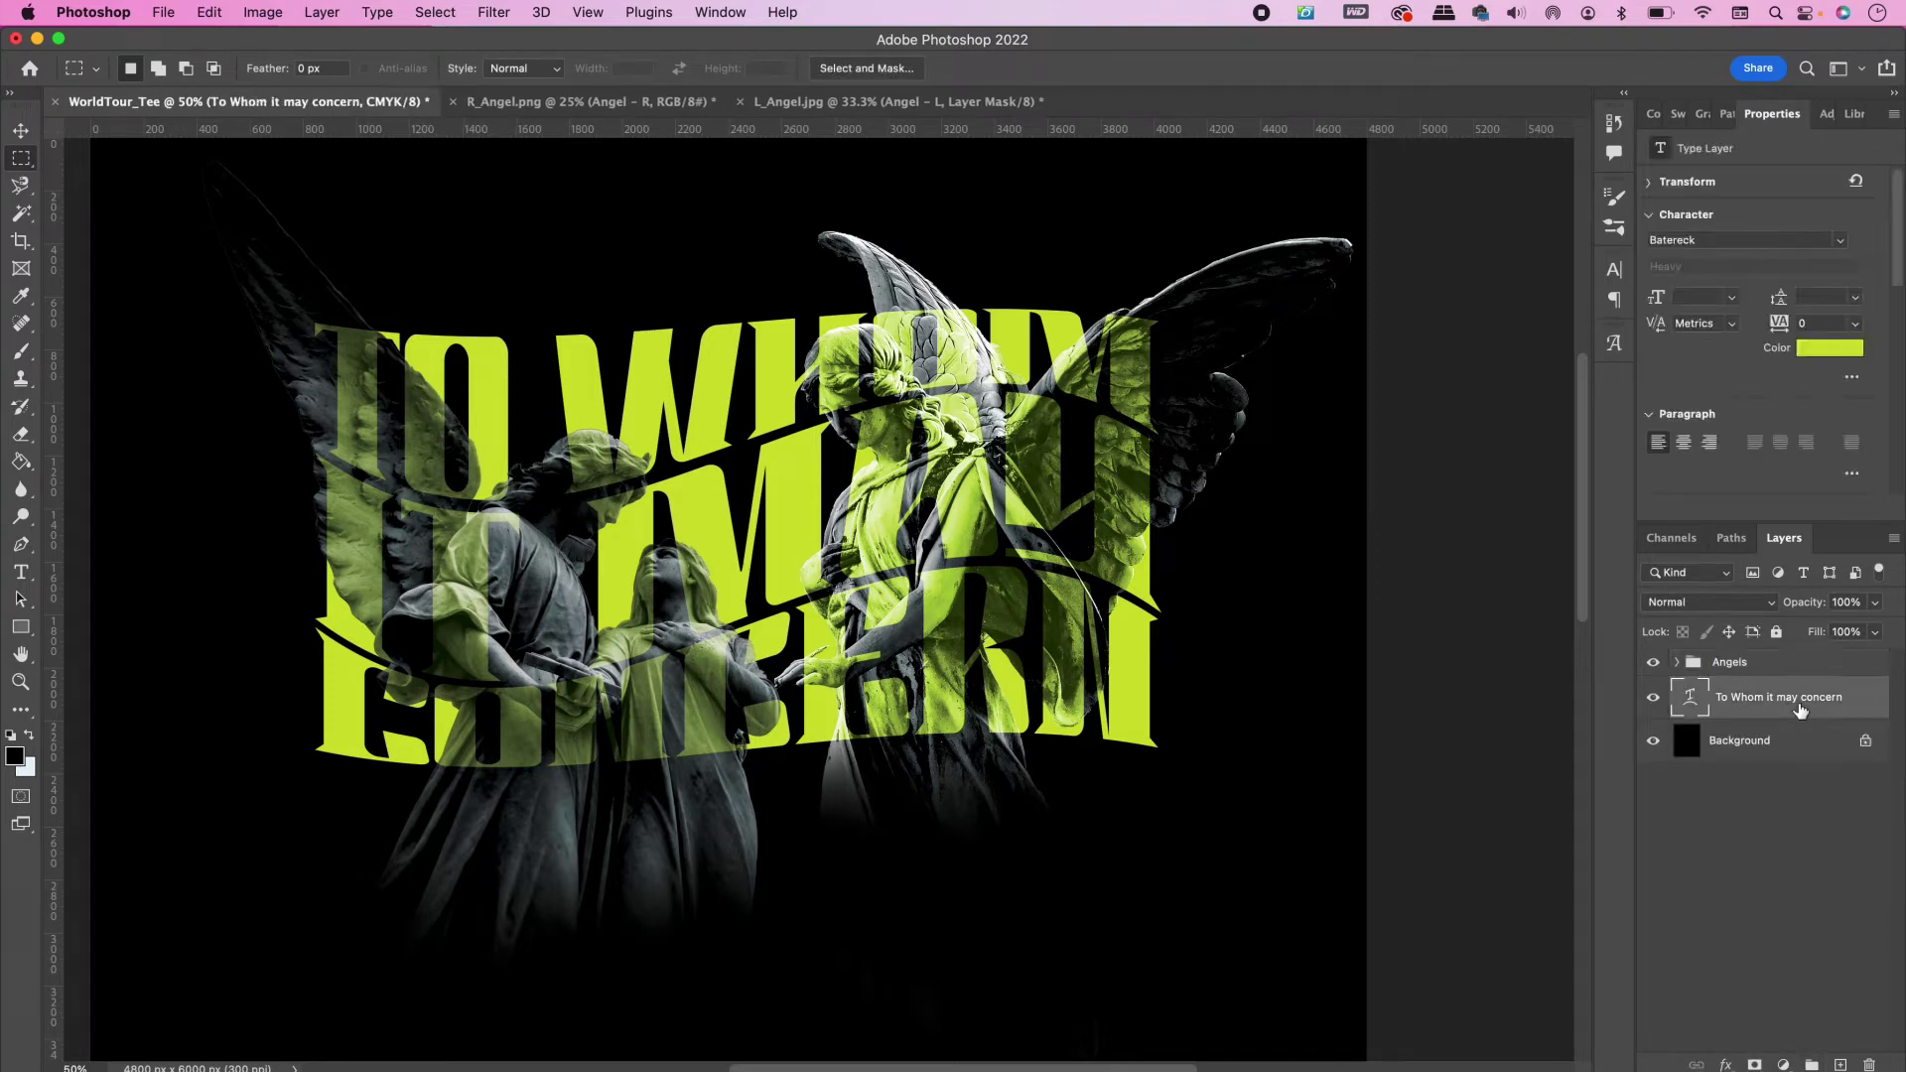
Duplicate the title text, move the copy above the Angels group and nudge it left
key(super+j)
drag(1797, 702, 1763, 659)
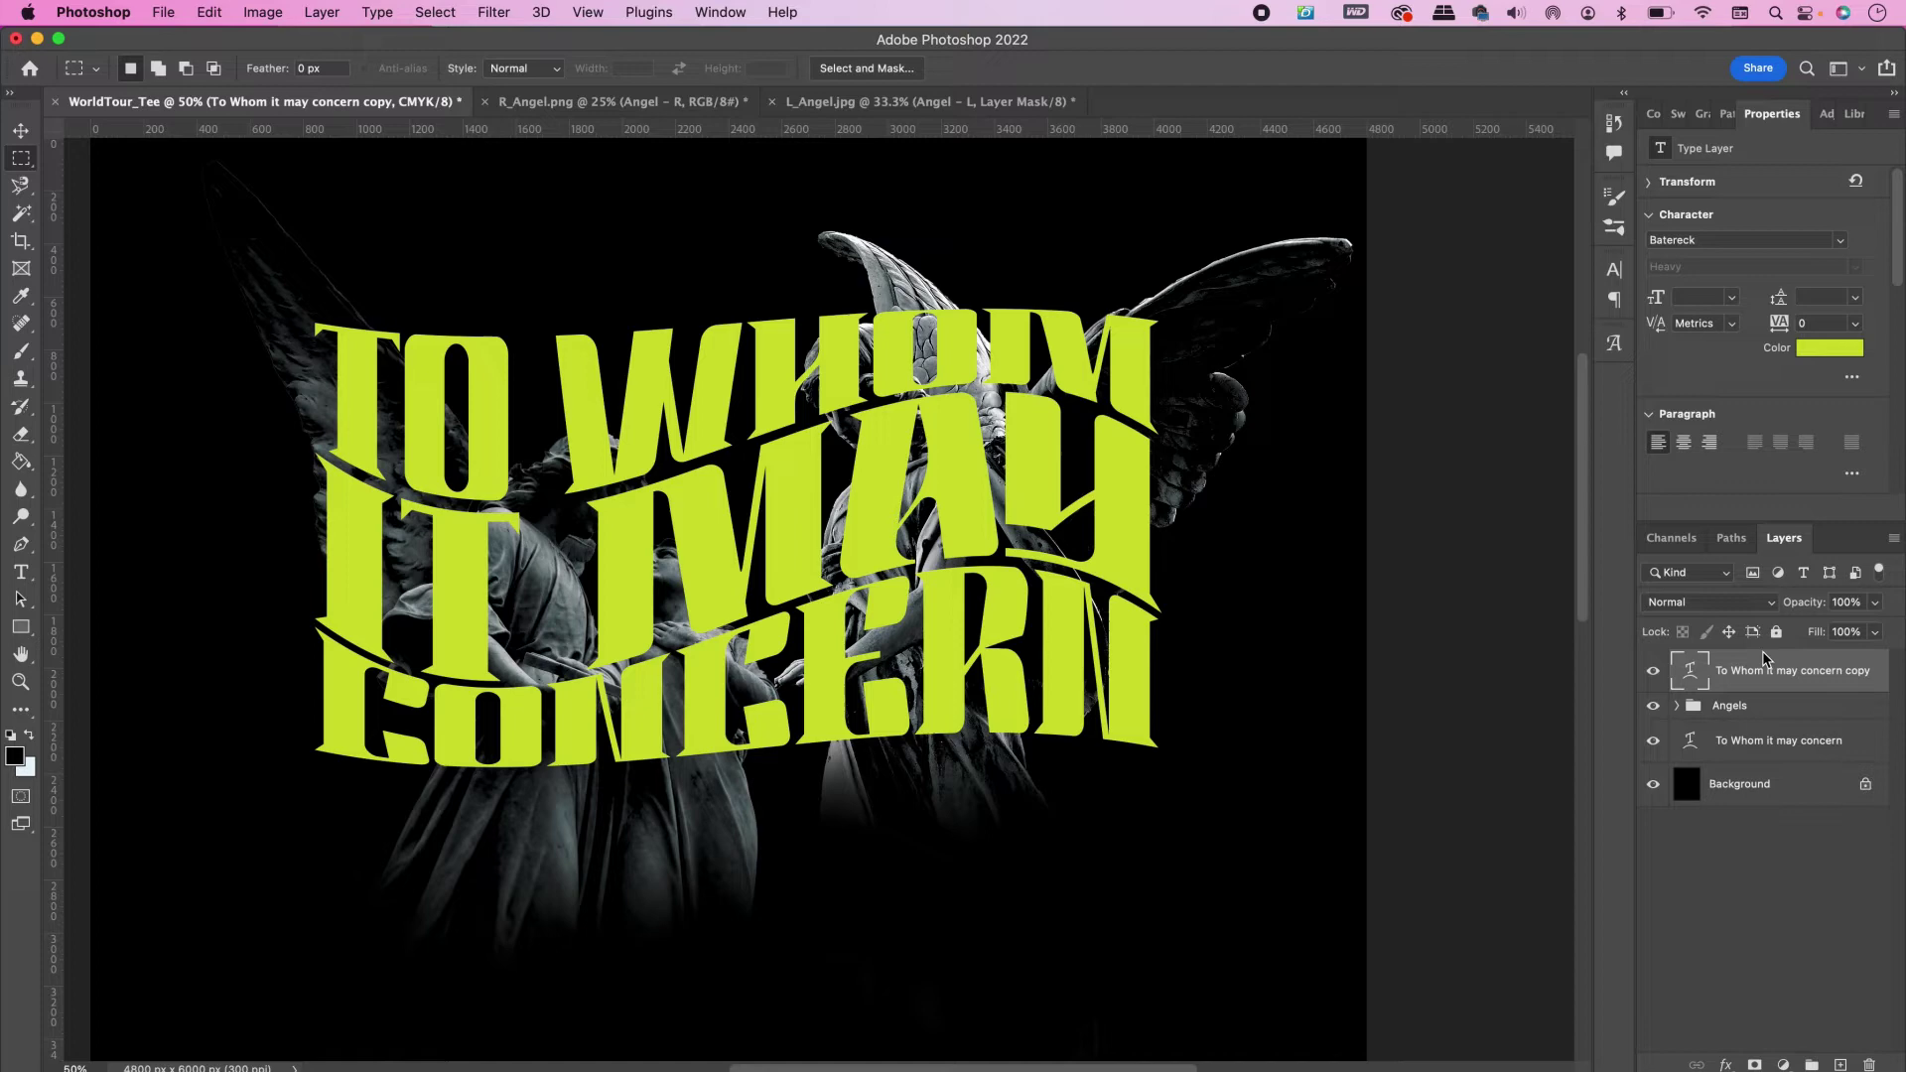
key(v)
key(Left)
key(Left)
key(Left)
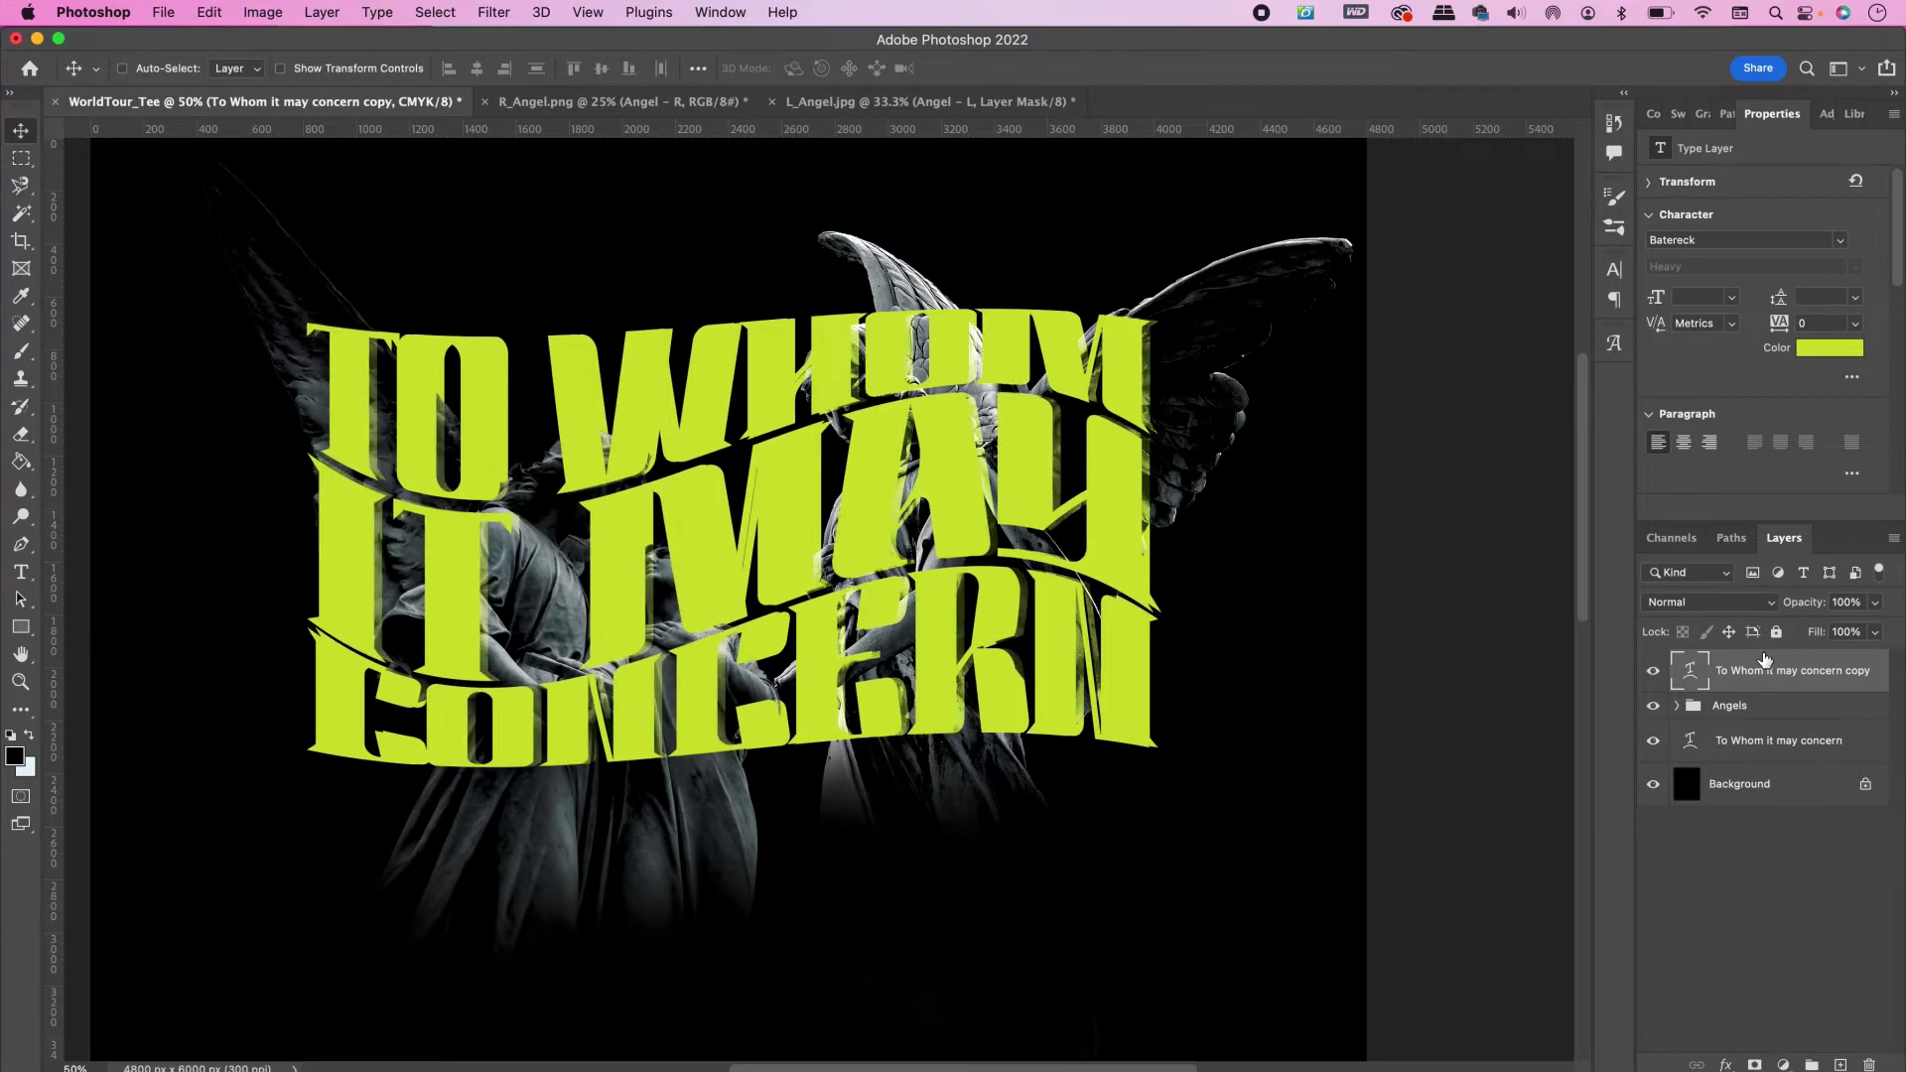
key(Left)
key(Left)
key(Left)
key(Left)
key(Left)
key(Left)
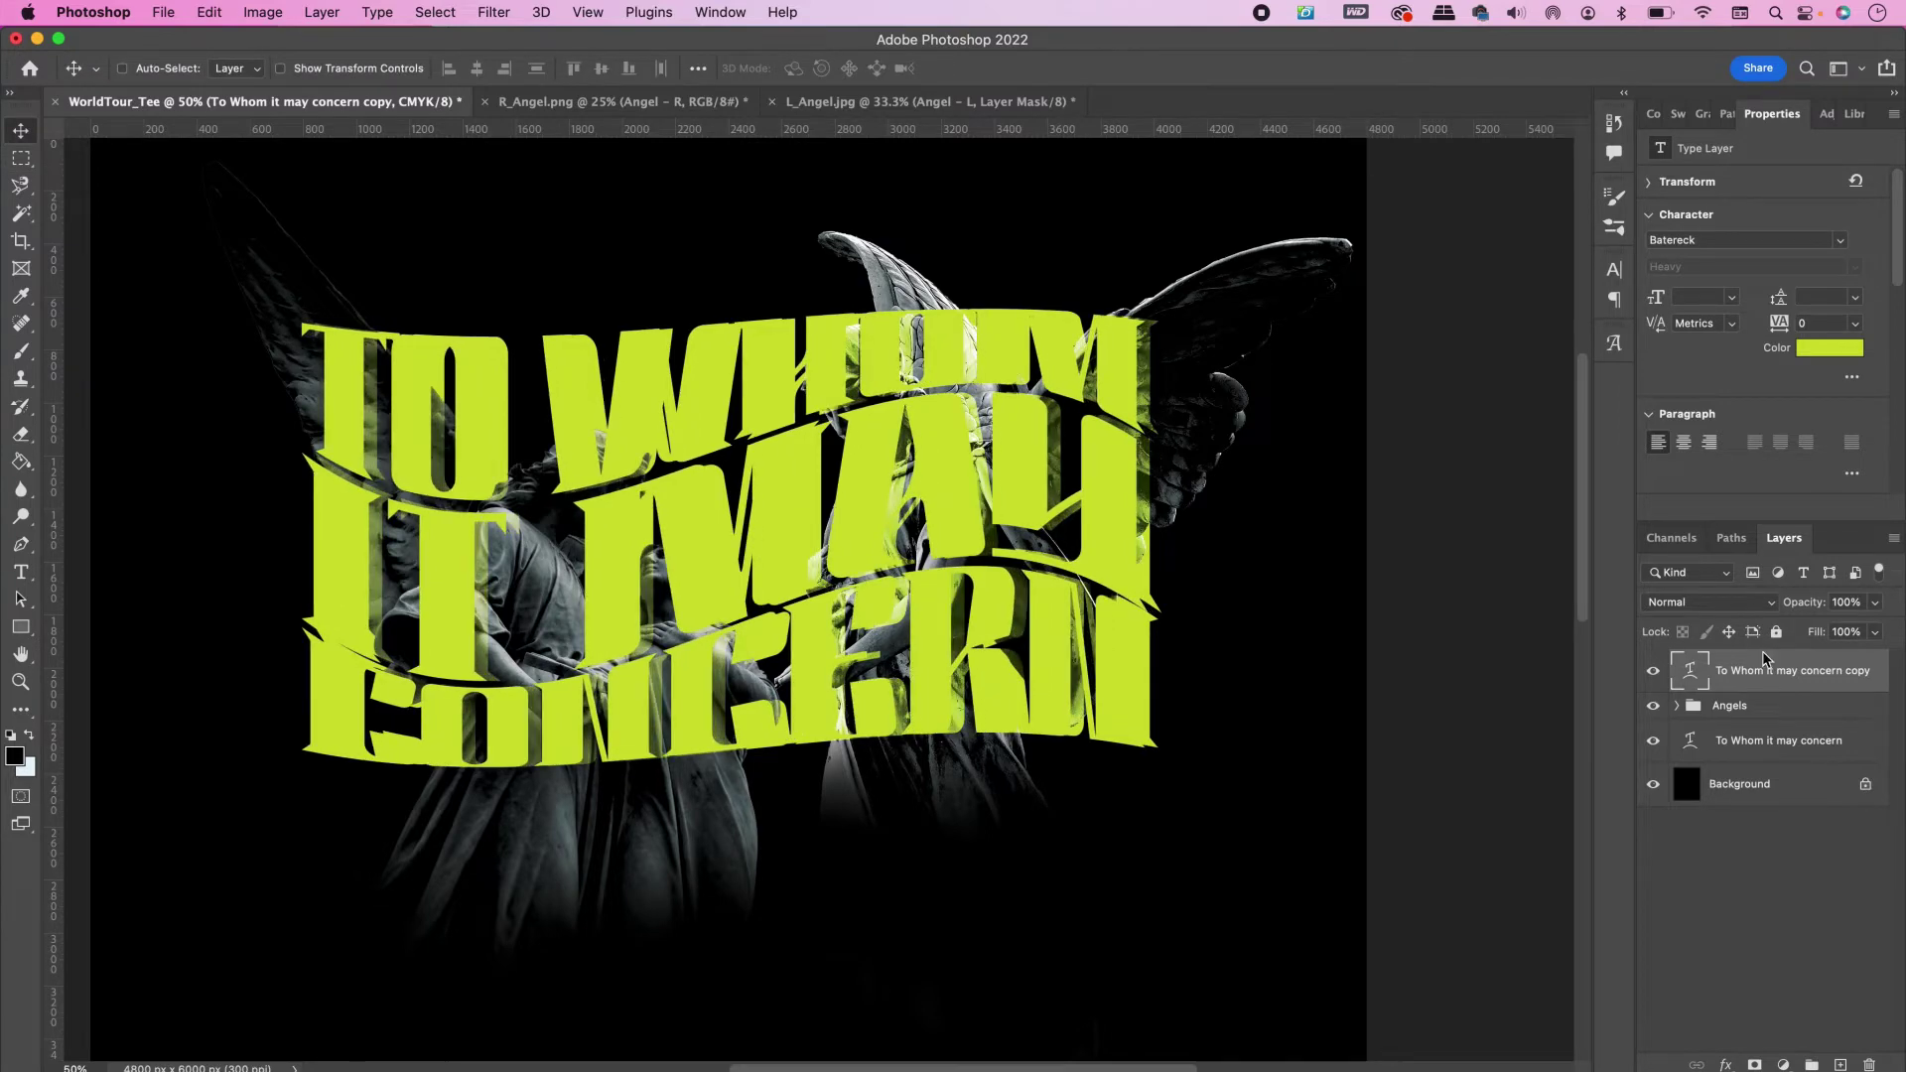
Set the title copy to Dissolve blending at 7% opacity
click(1708, 614)
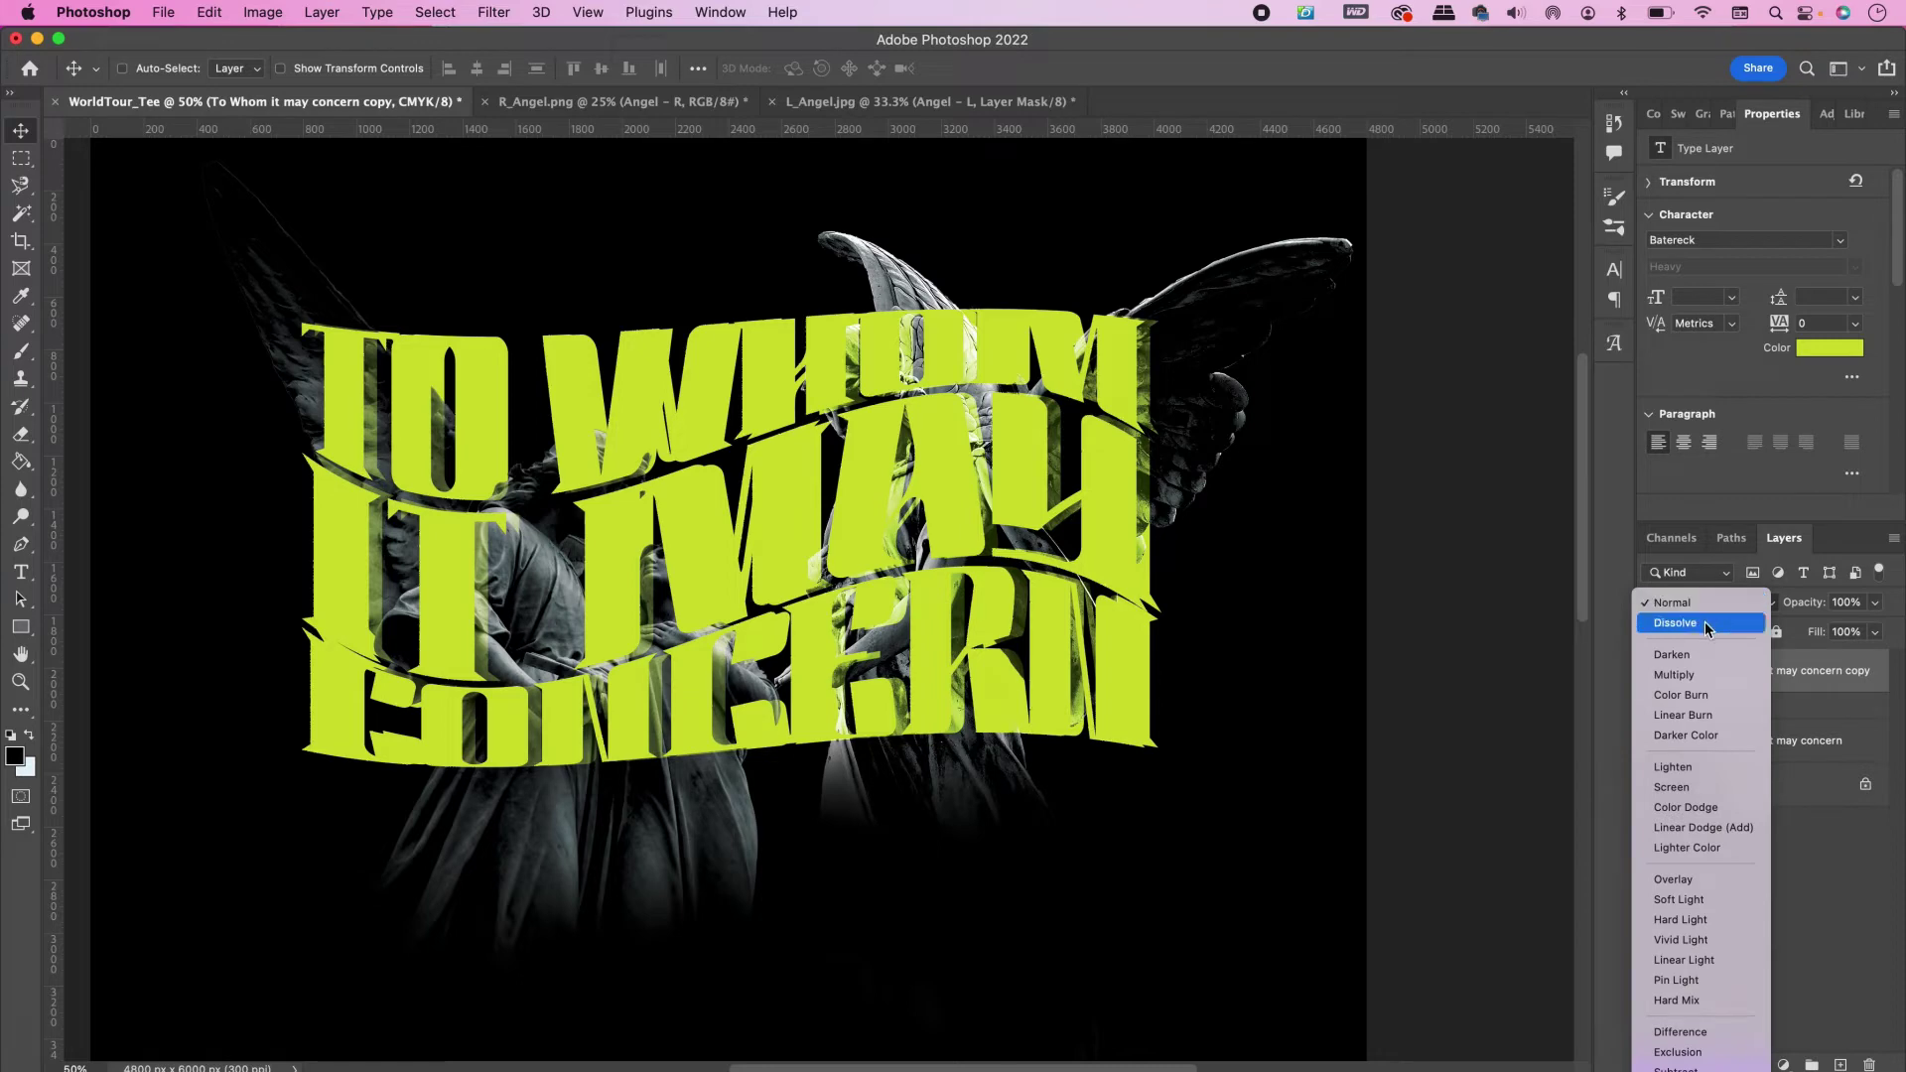
click(1706, 624)
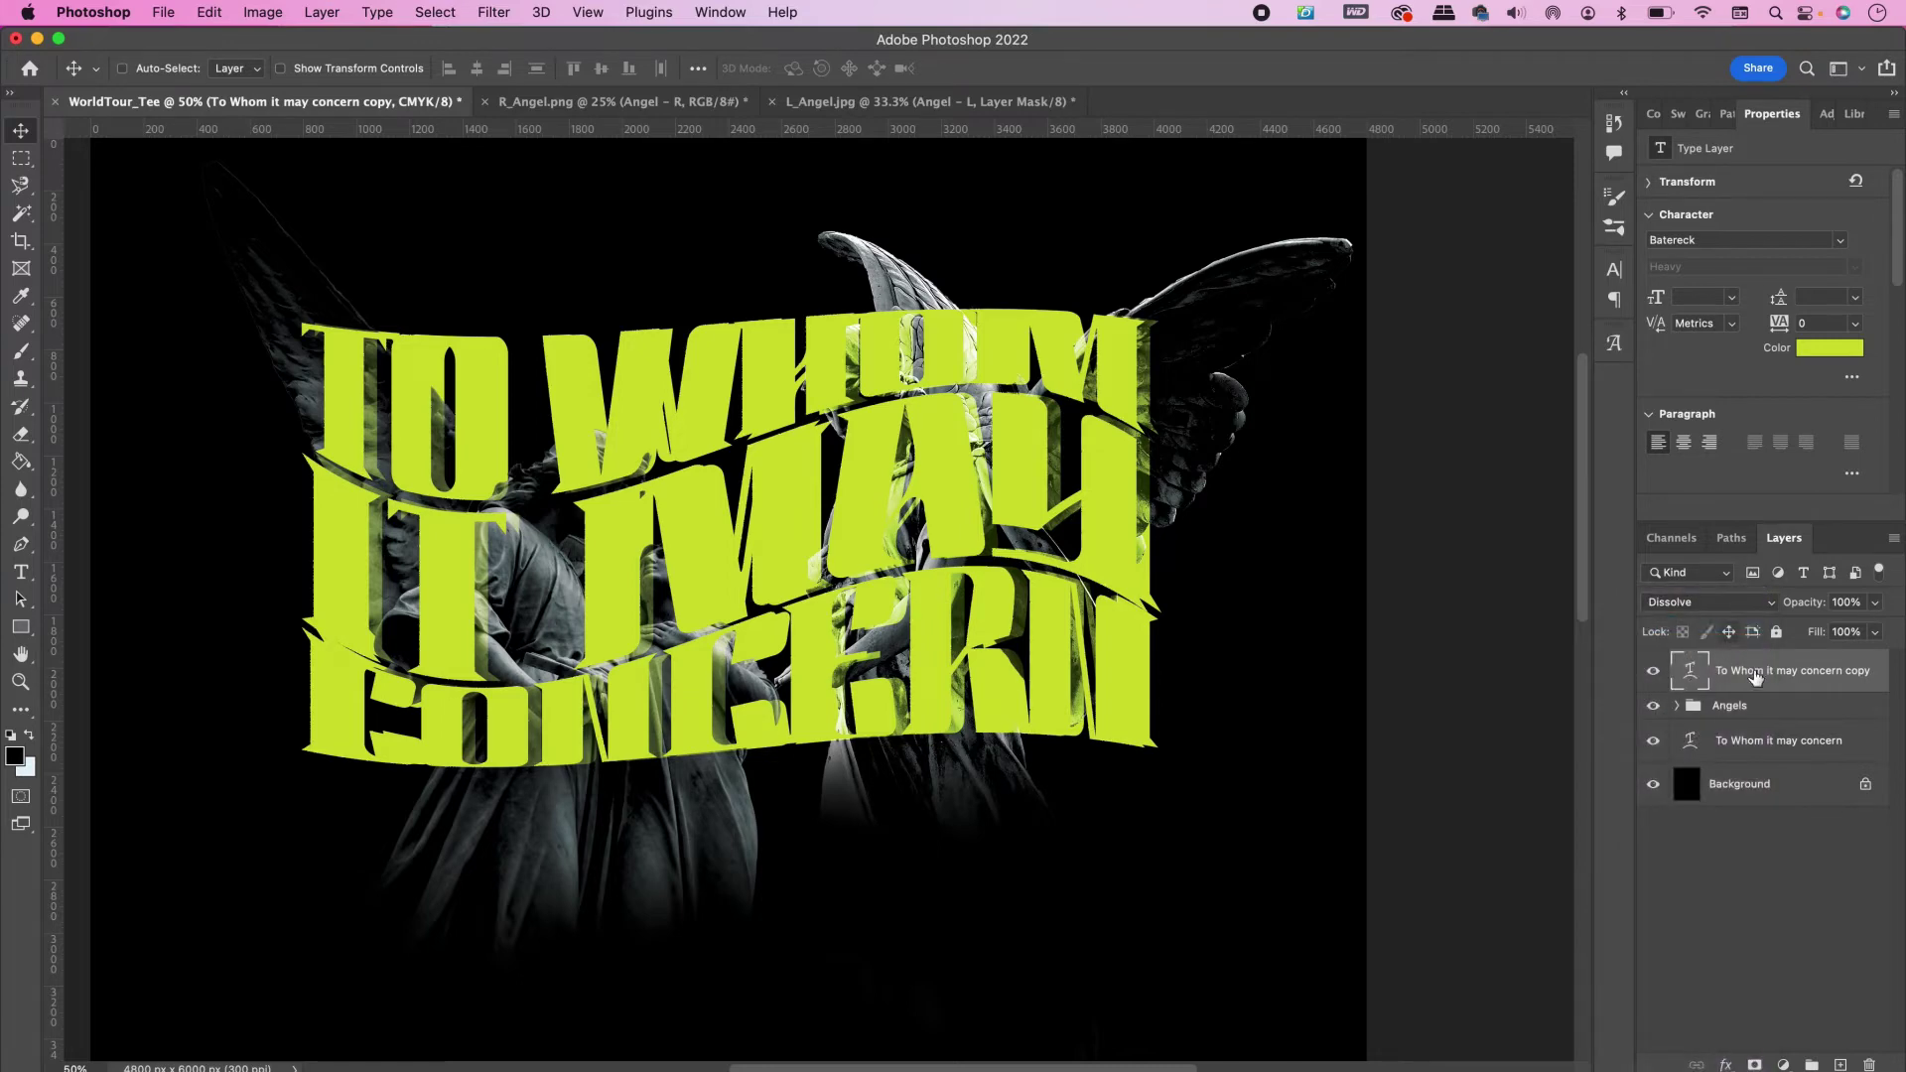
click(1852, 605)
text(7)
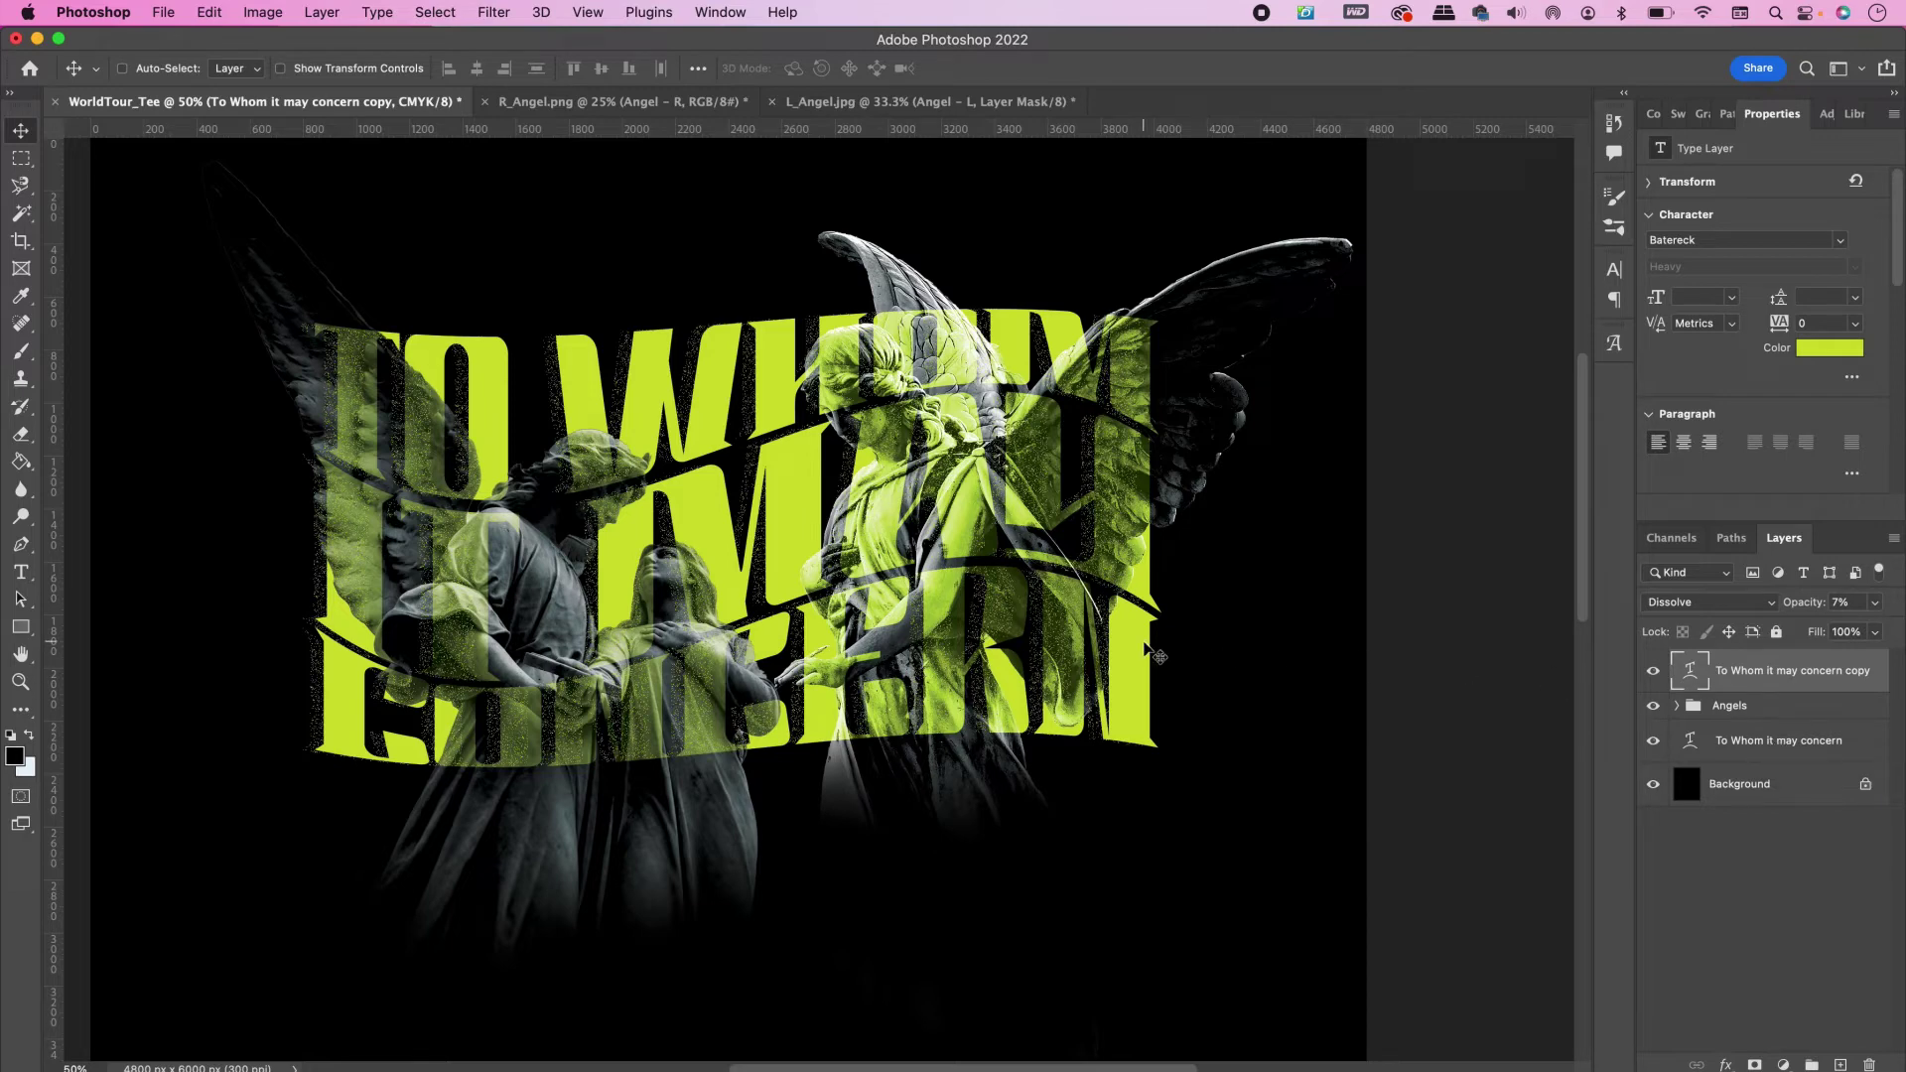
Open MetallicTexture.jpg, name its layer Texture, and drag it into the tee design
key(super+o)
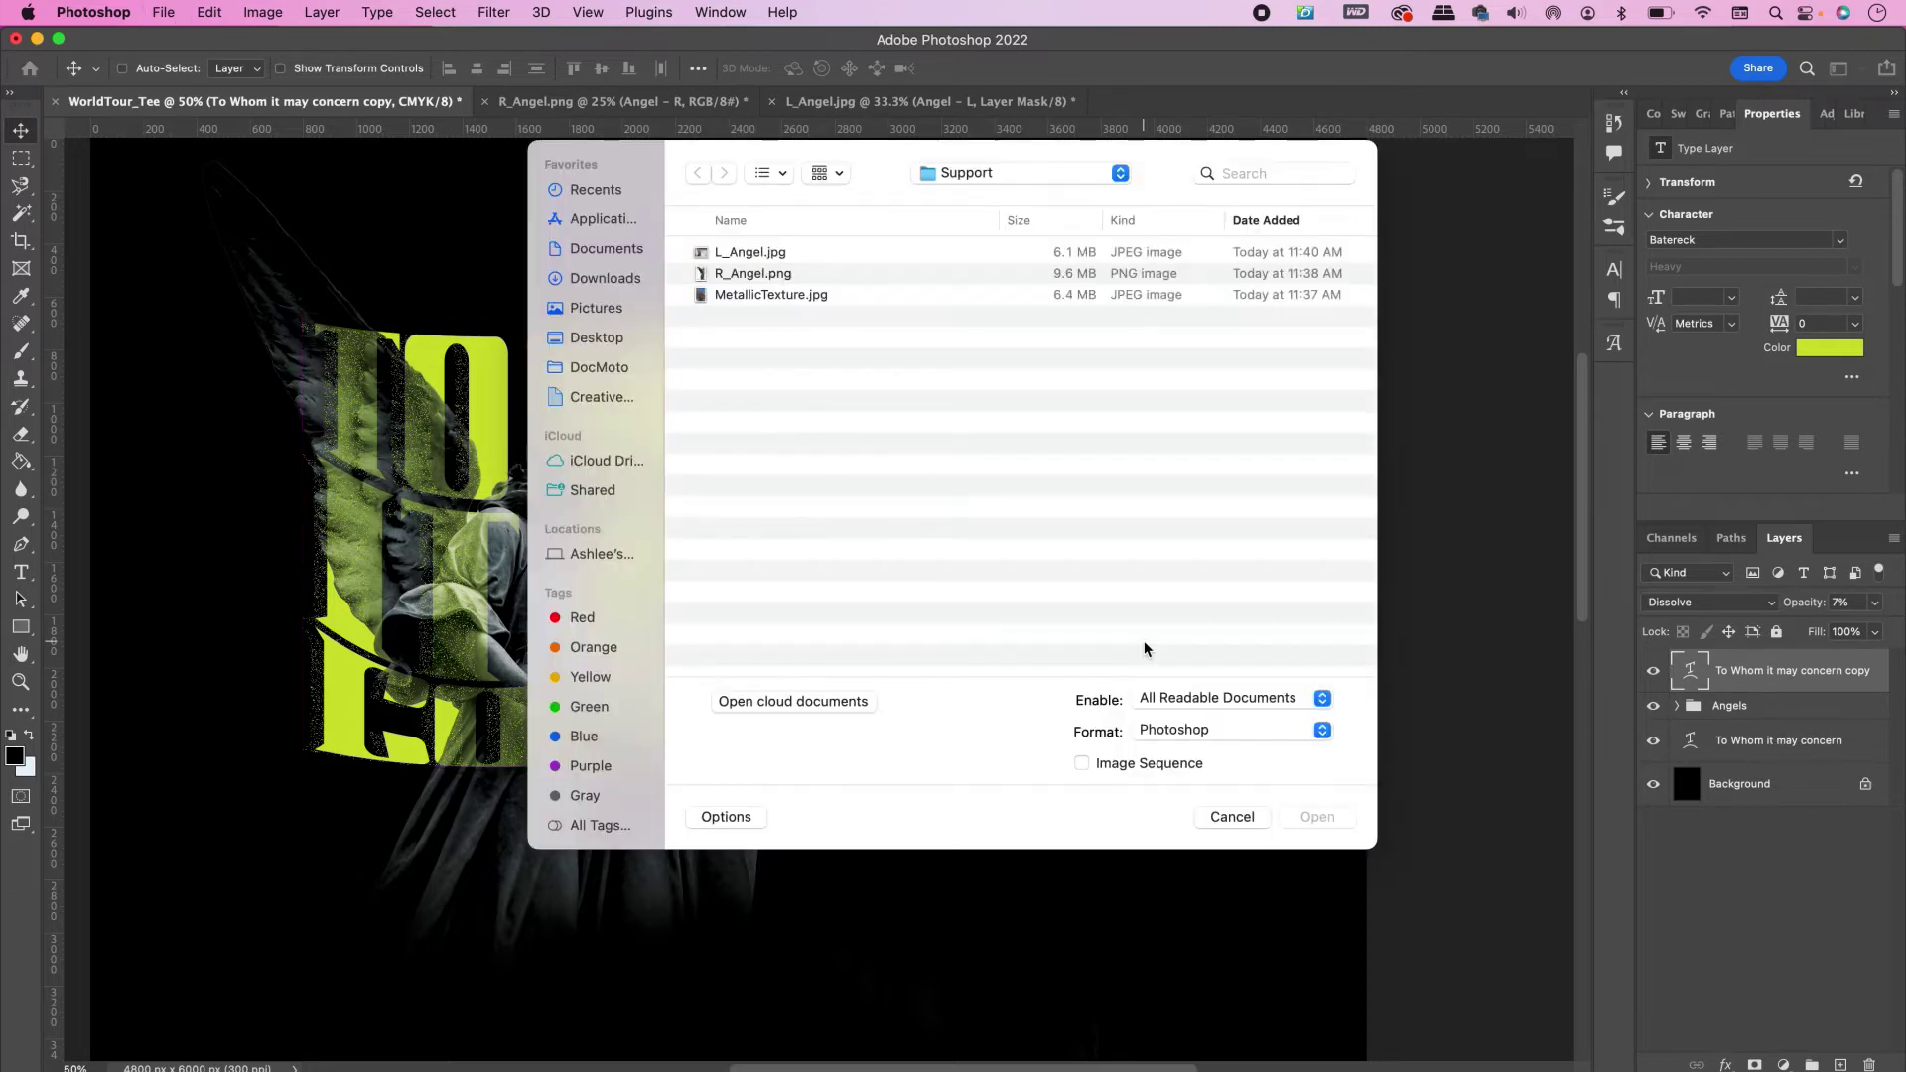
double_click(770, 295)
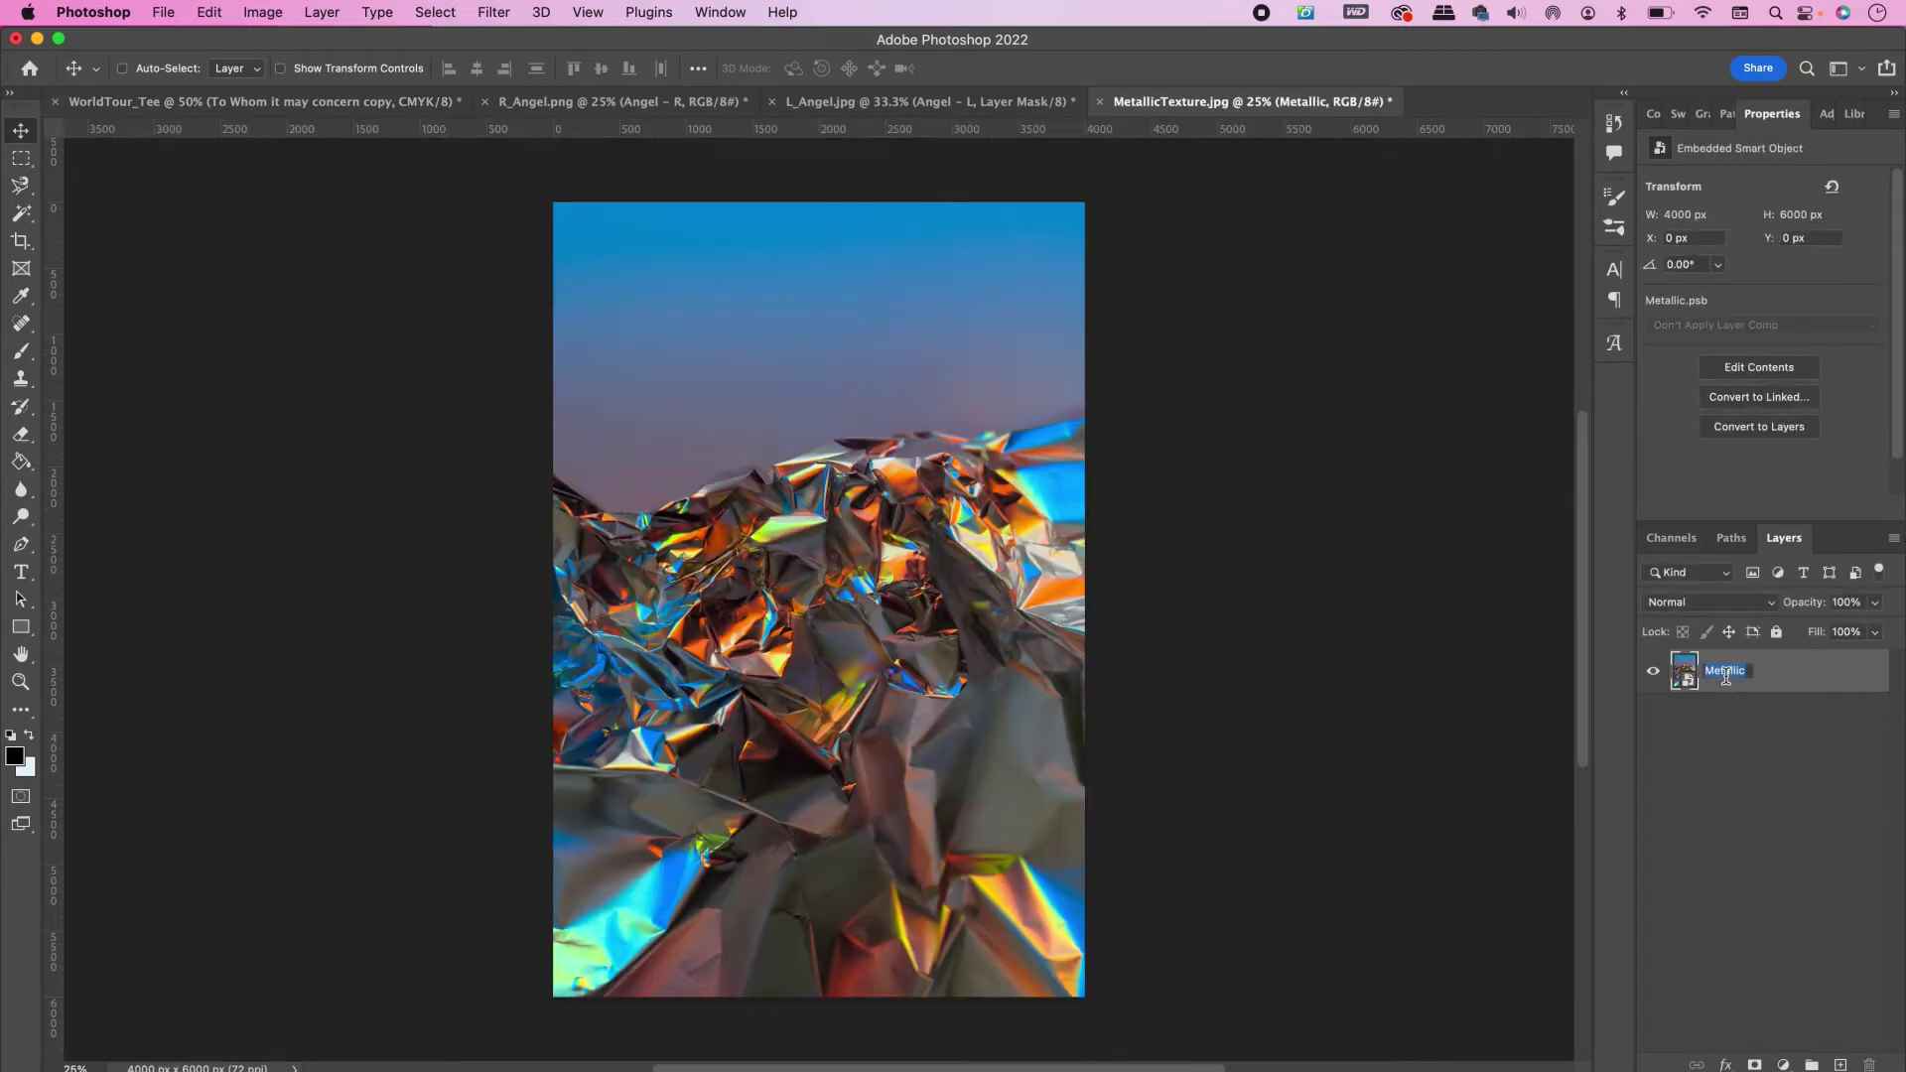
text(Texture)
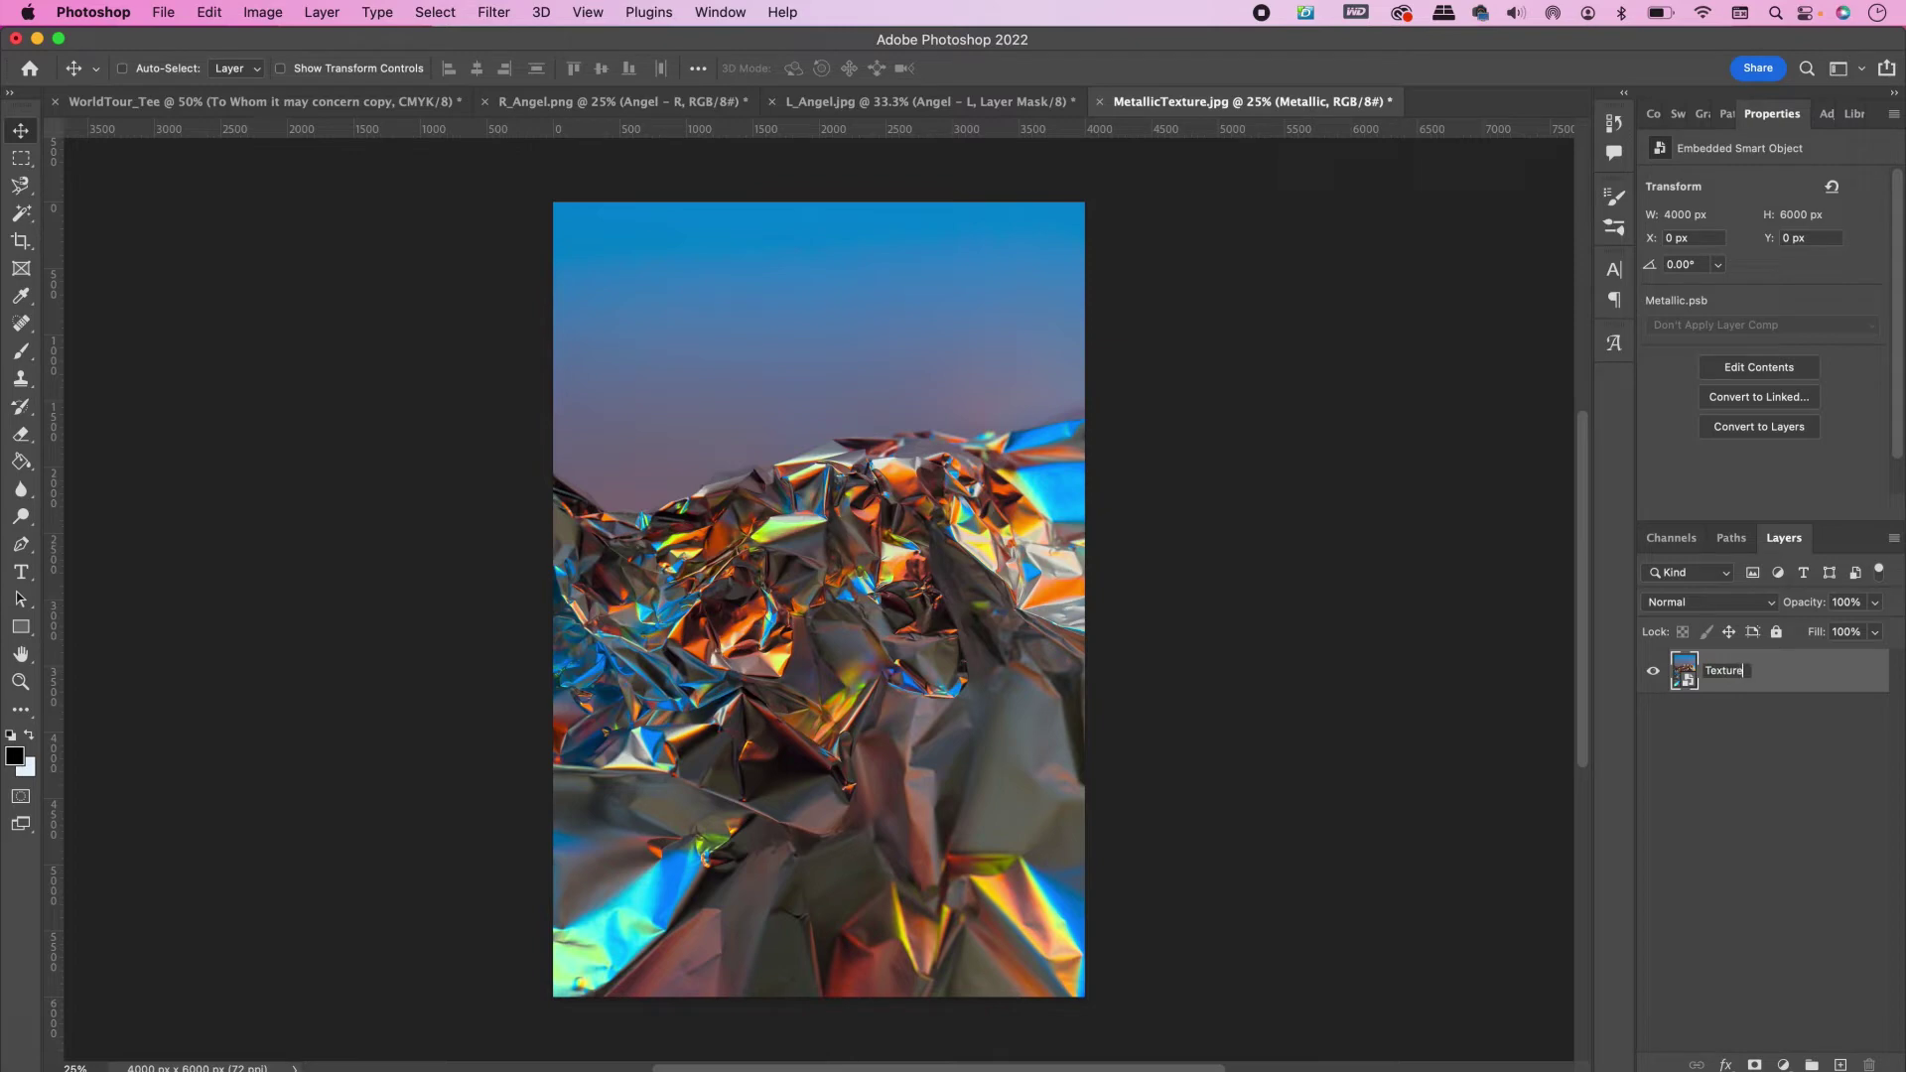
key(Return)
drag(732, 361, 784, 788)
Mask the Texture layer to the title letters and set it to Overlay blending
super+click(1690, 716)
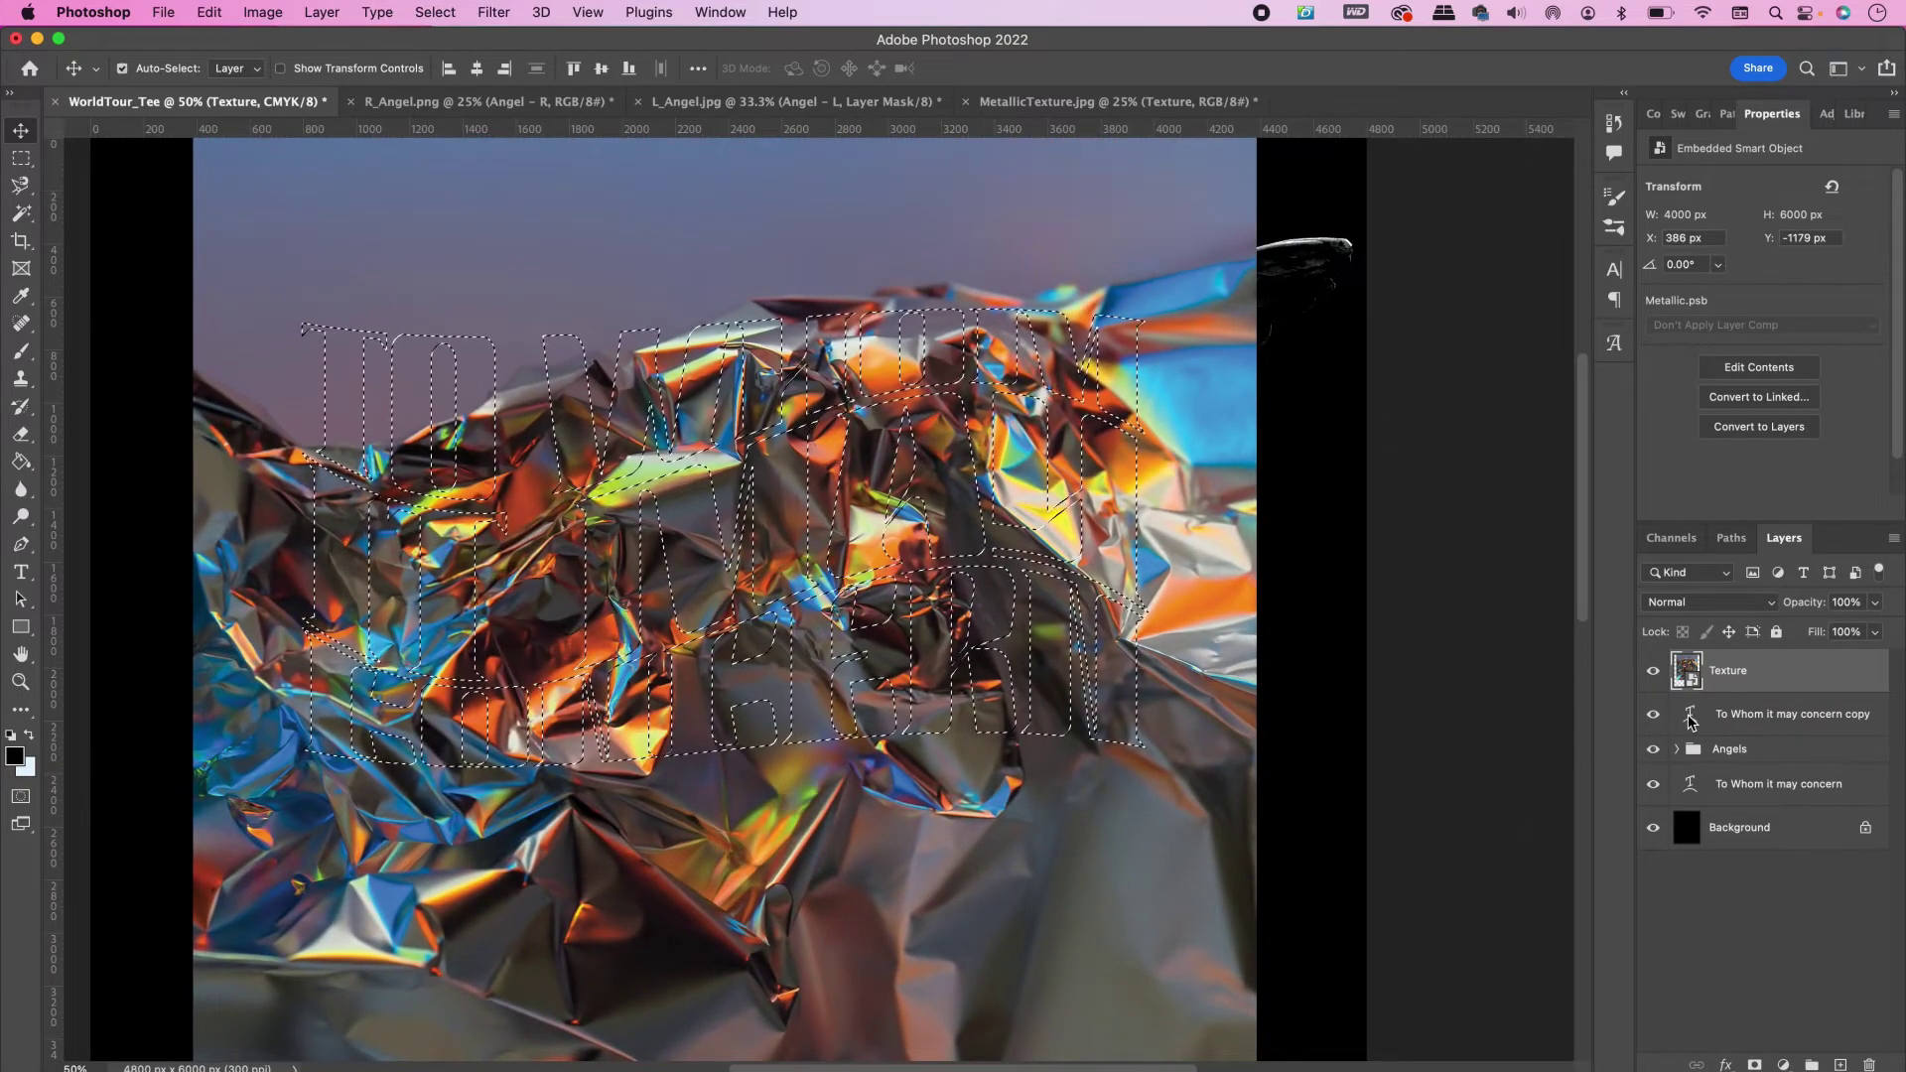
click(1754, 1065)
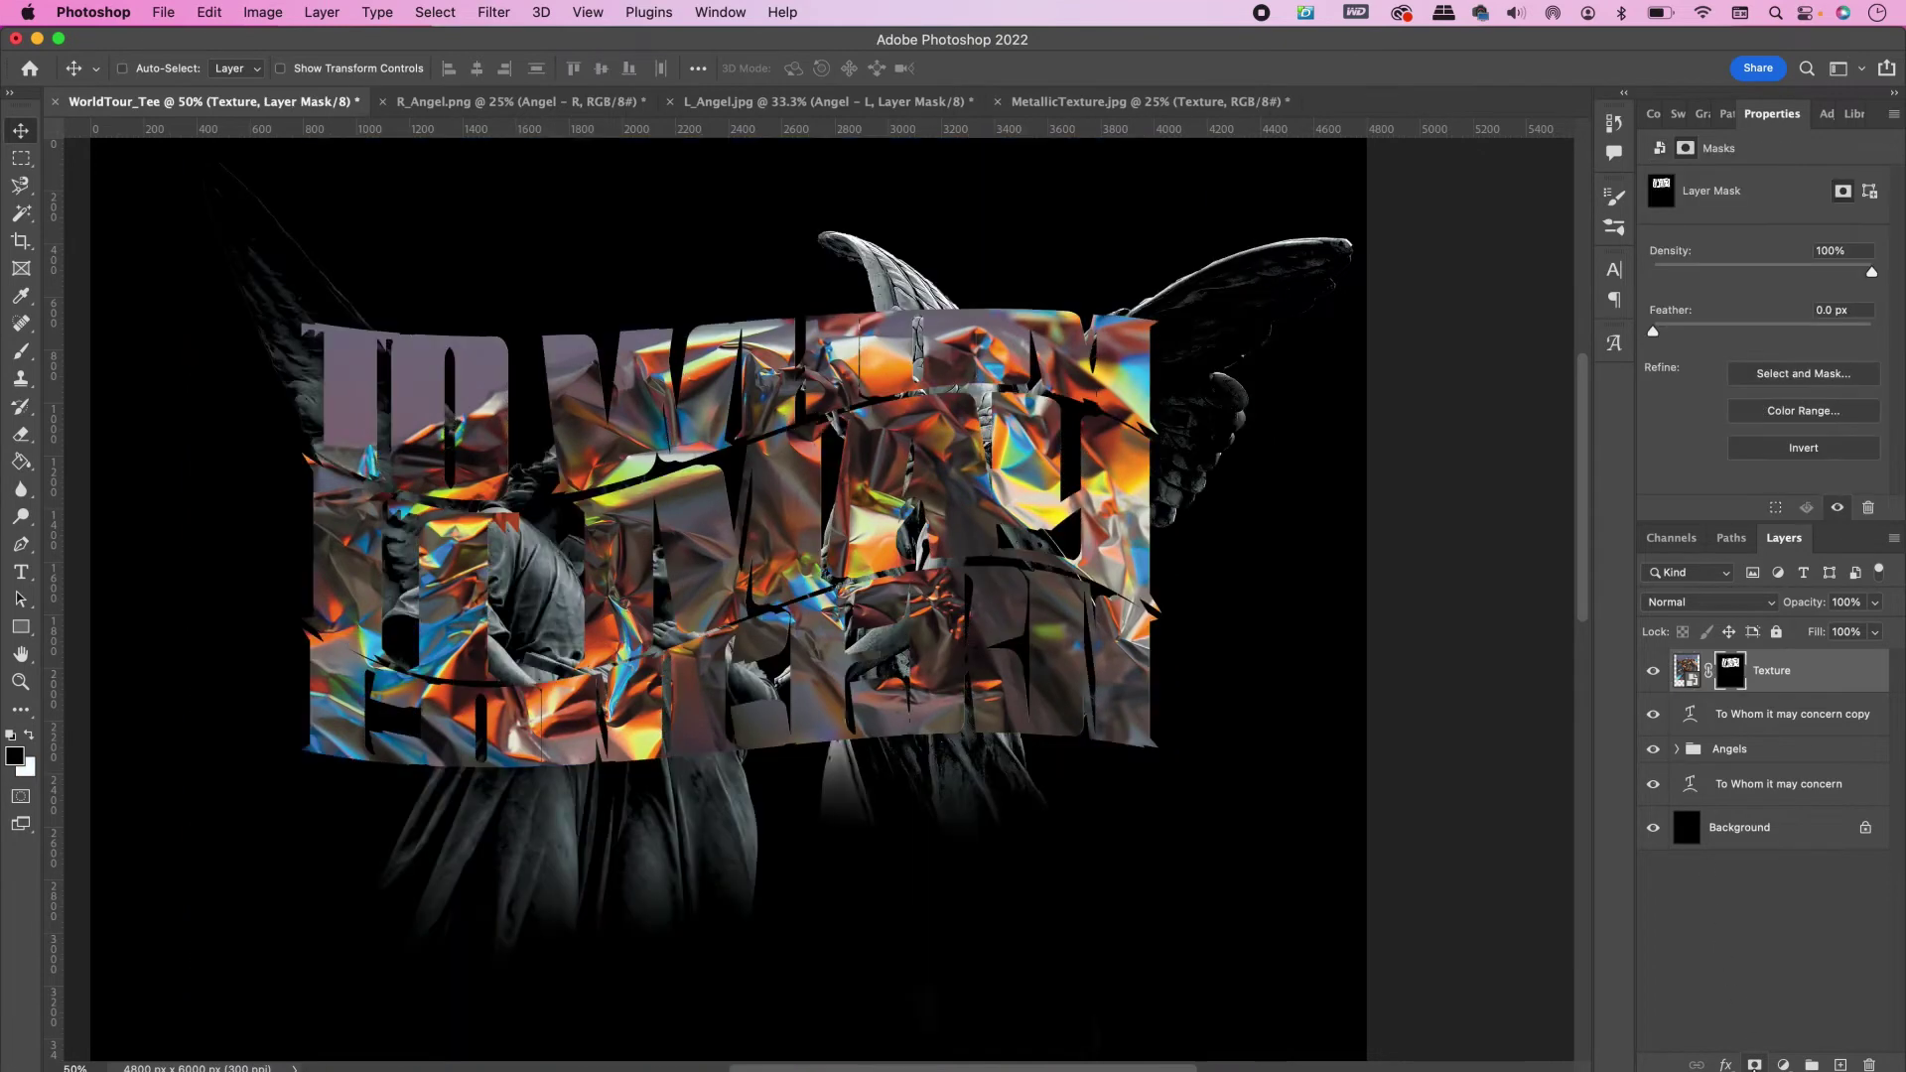
click(1684, 607)
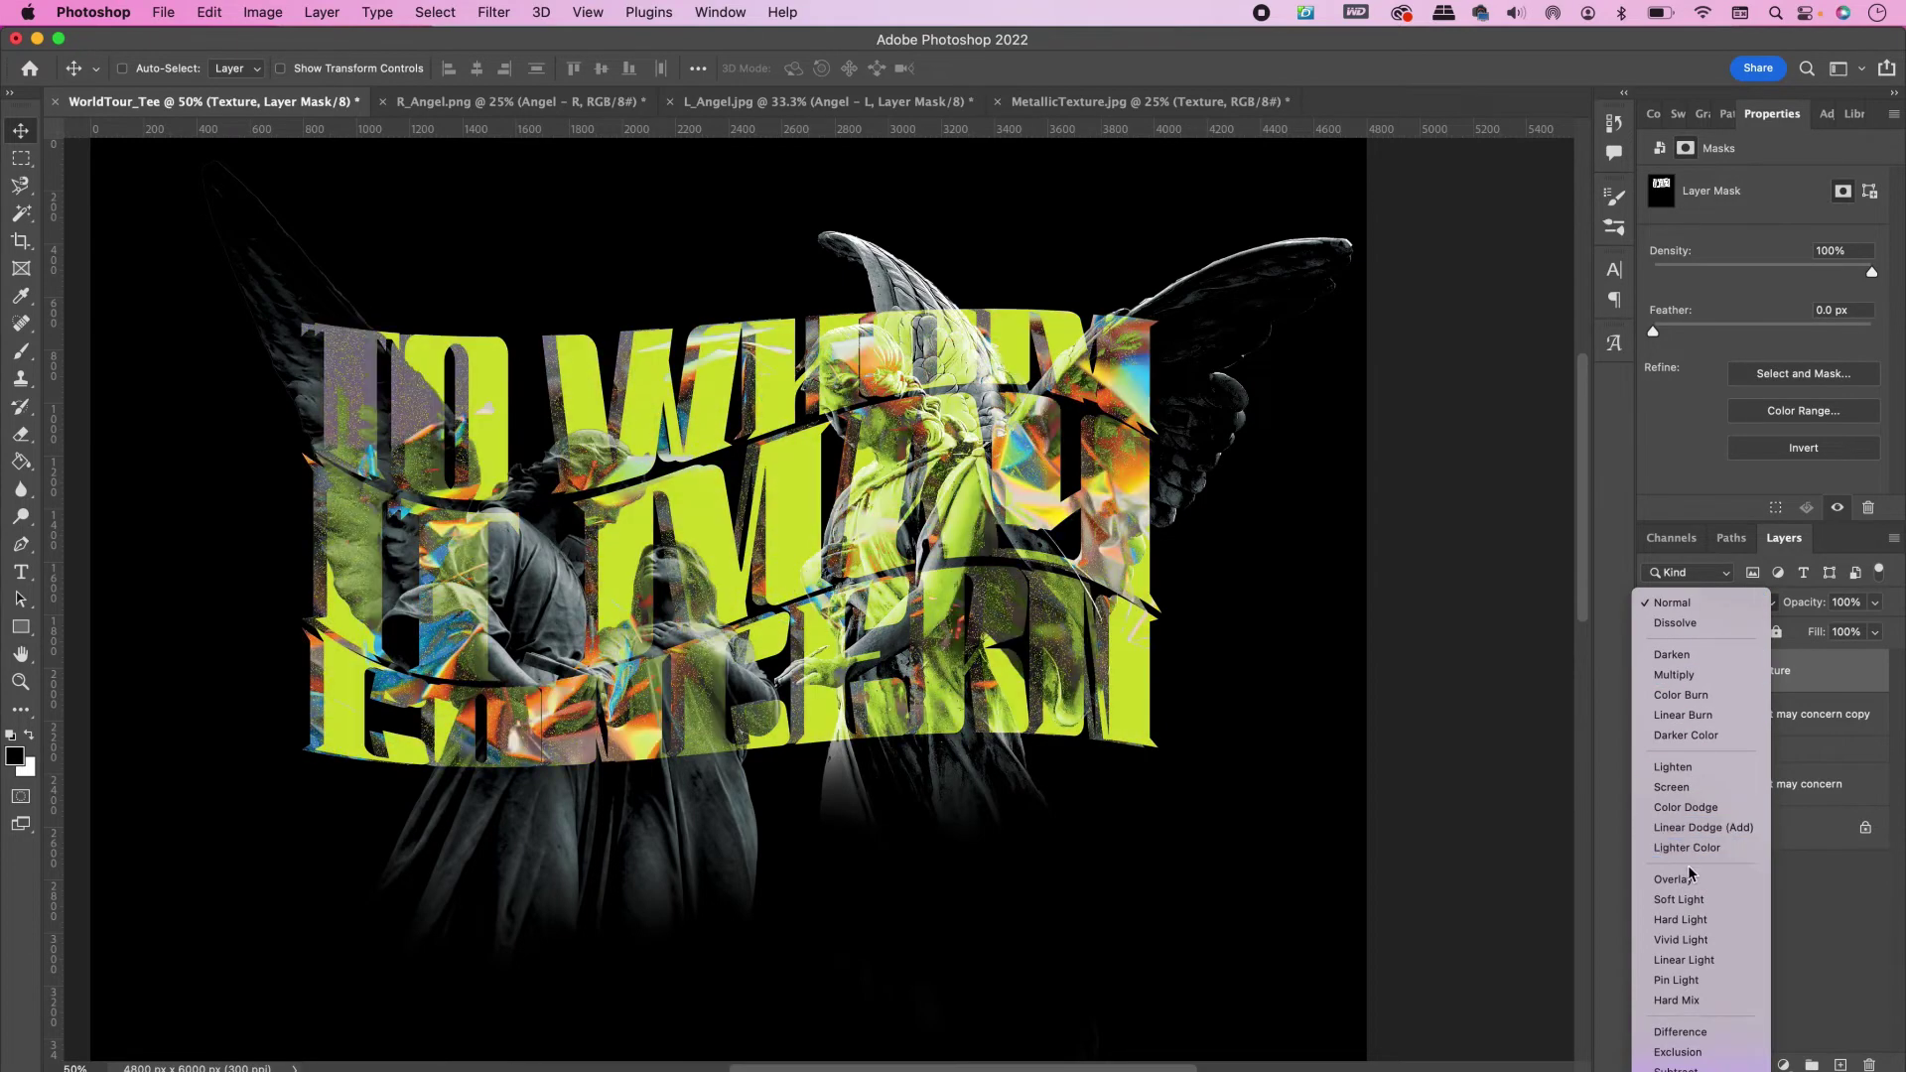
click(1692, 880)
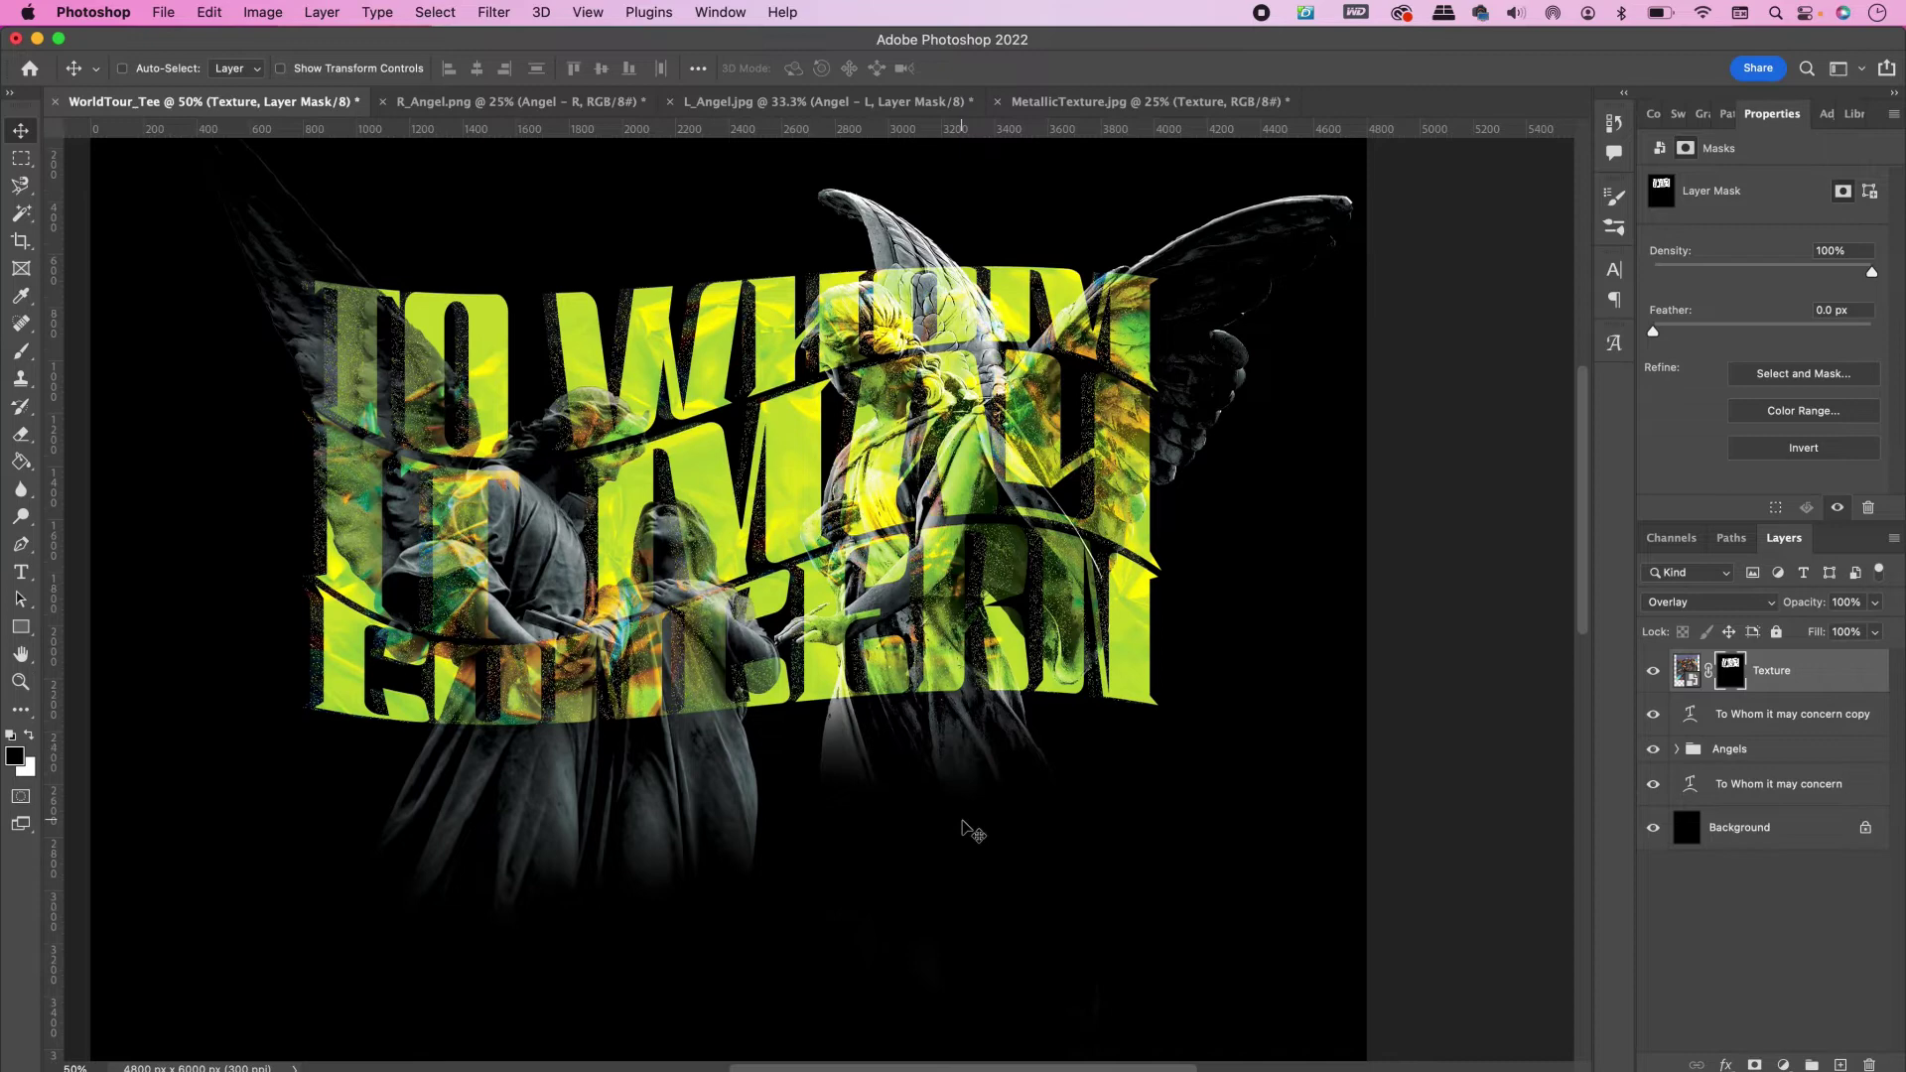
scroll(961, 826, down, 3)
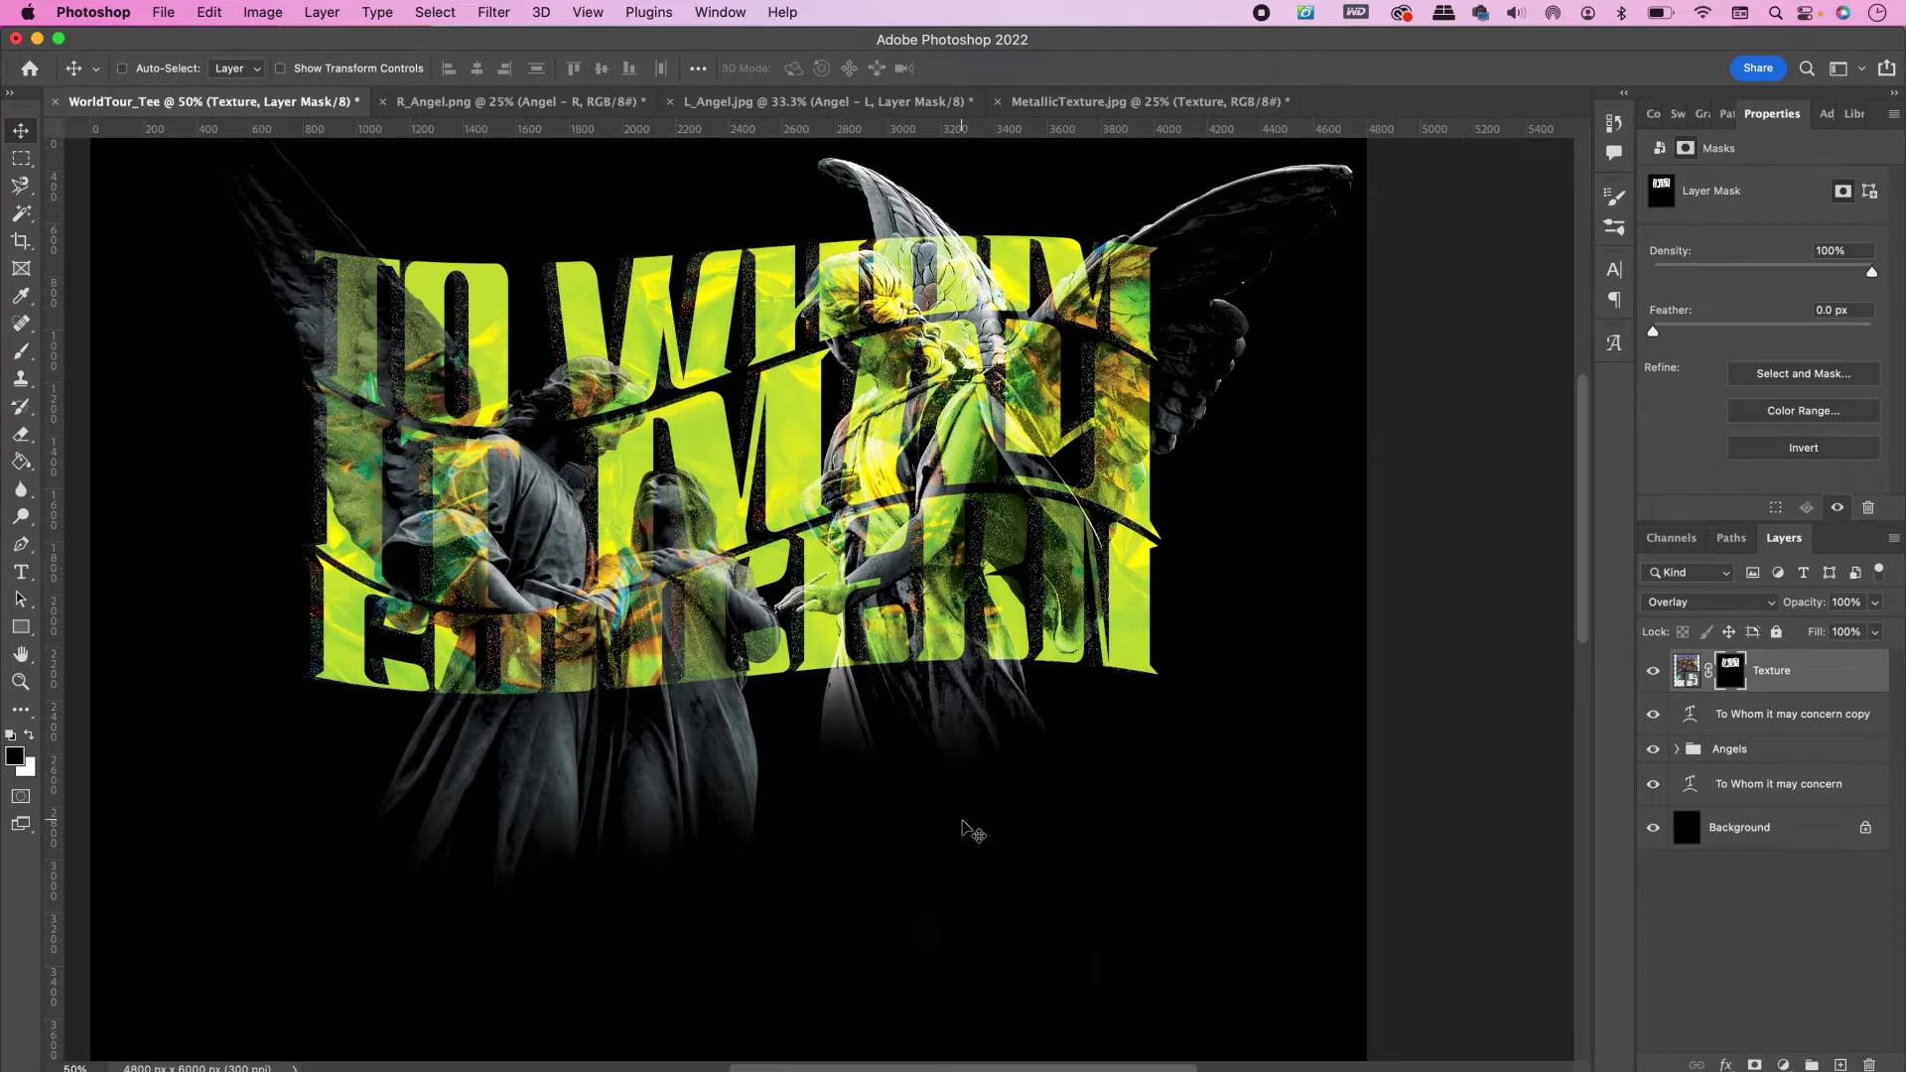
Start a new text layer below the title at 25 pt in white
click(24, 575)
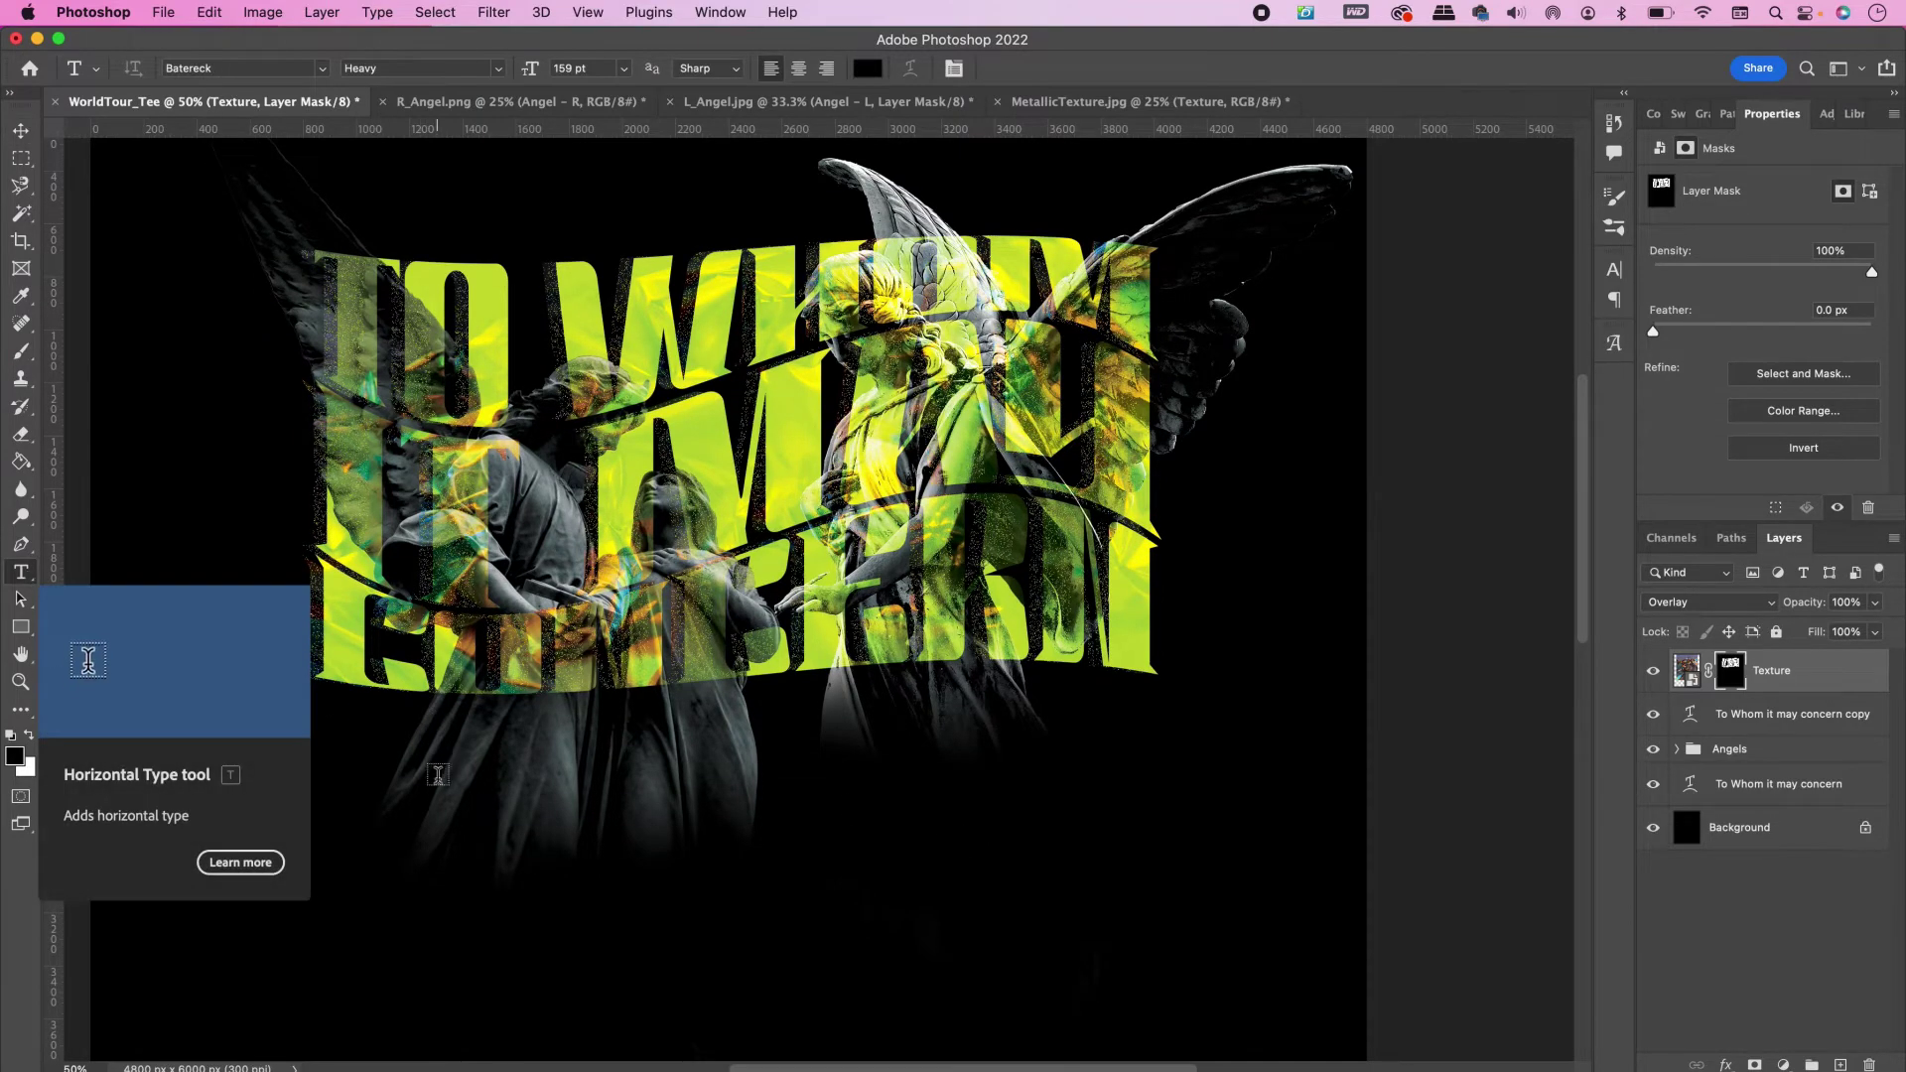
click(437, 775)
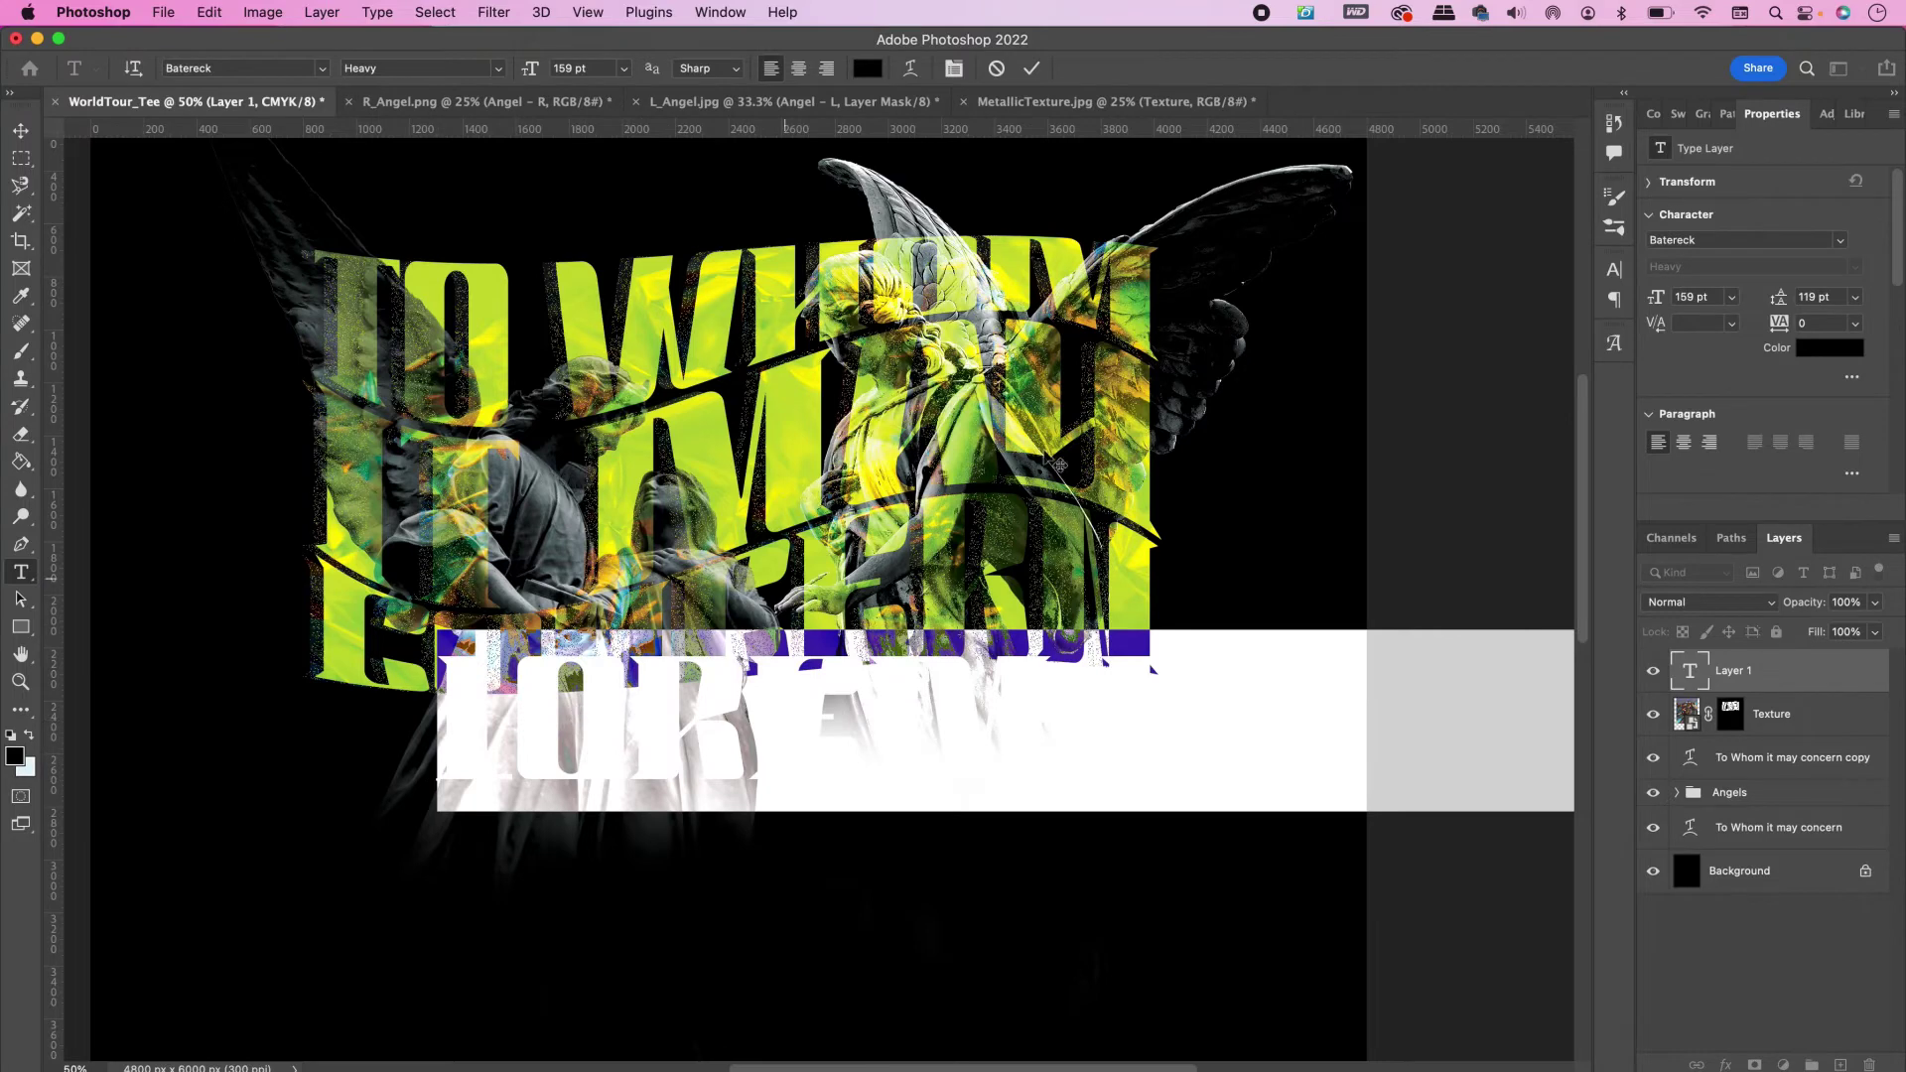
click(1697, 298)
text(25)
key(Return)
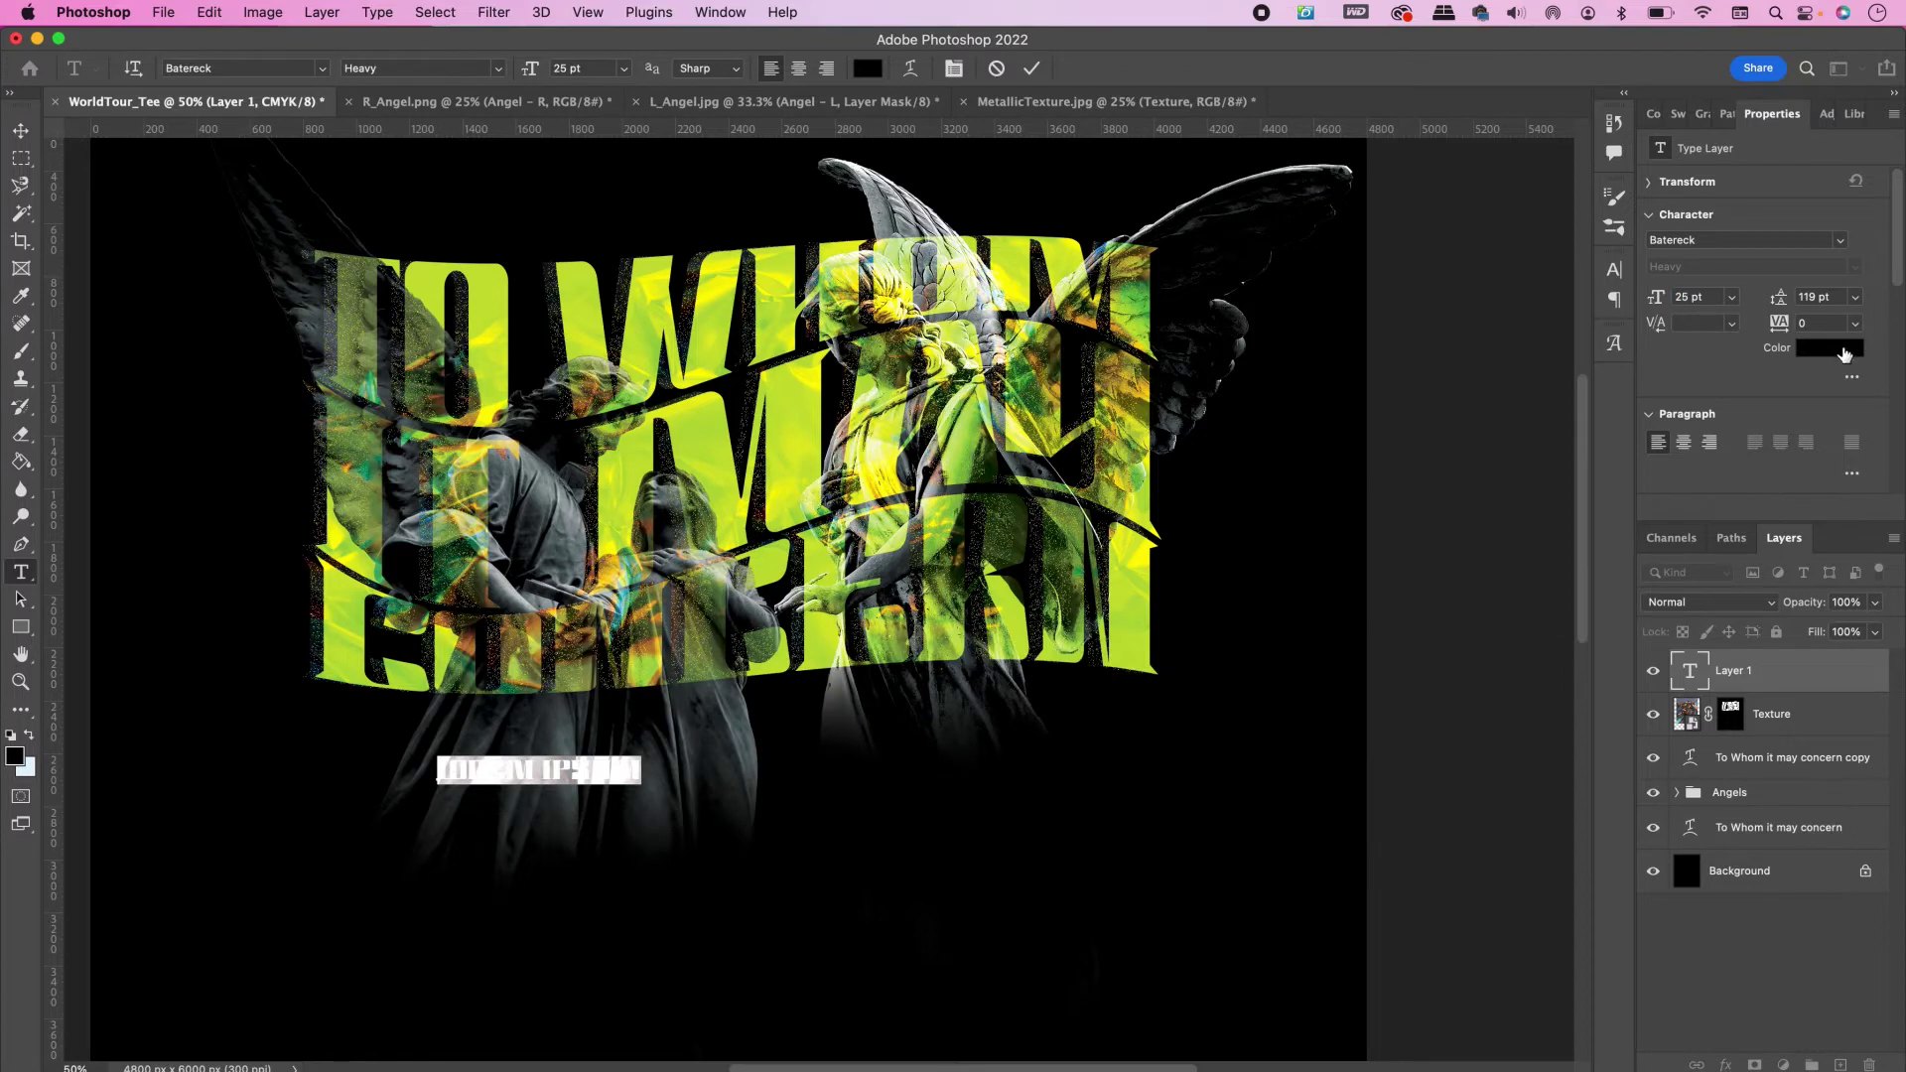
click(1843, 352)
drag(726, 604, 659, 508)
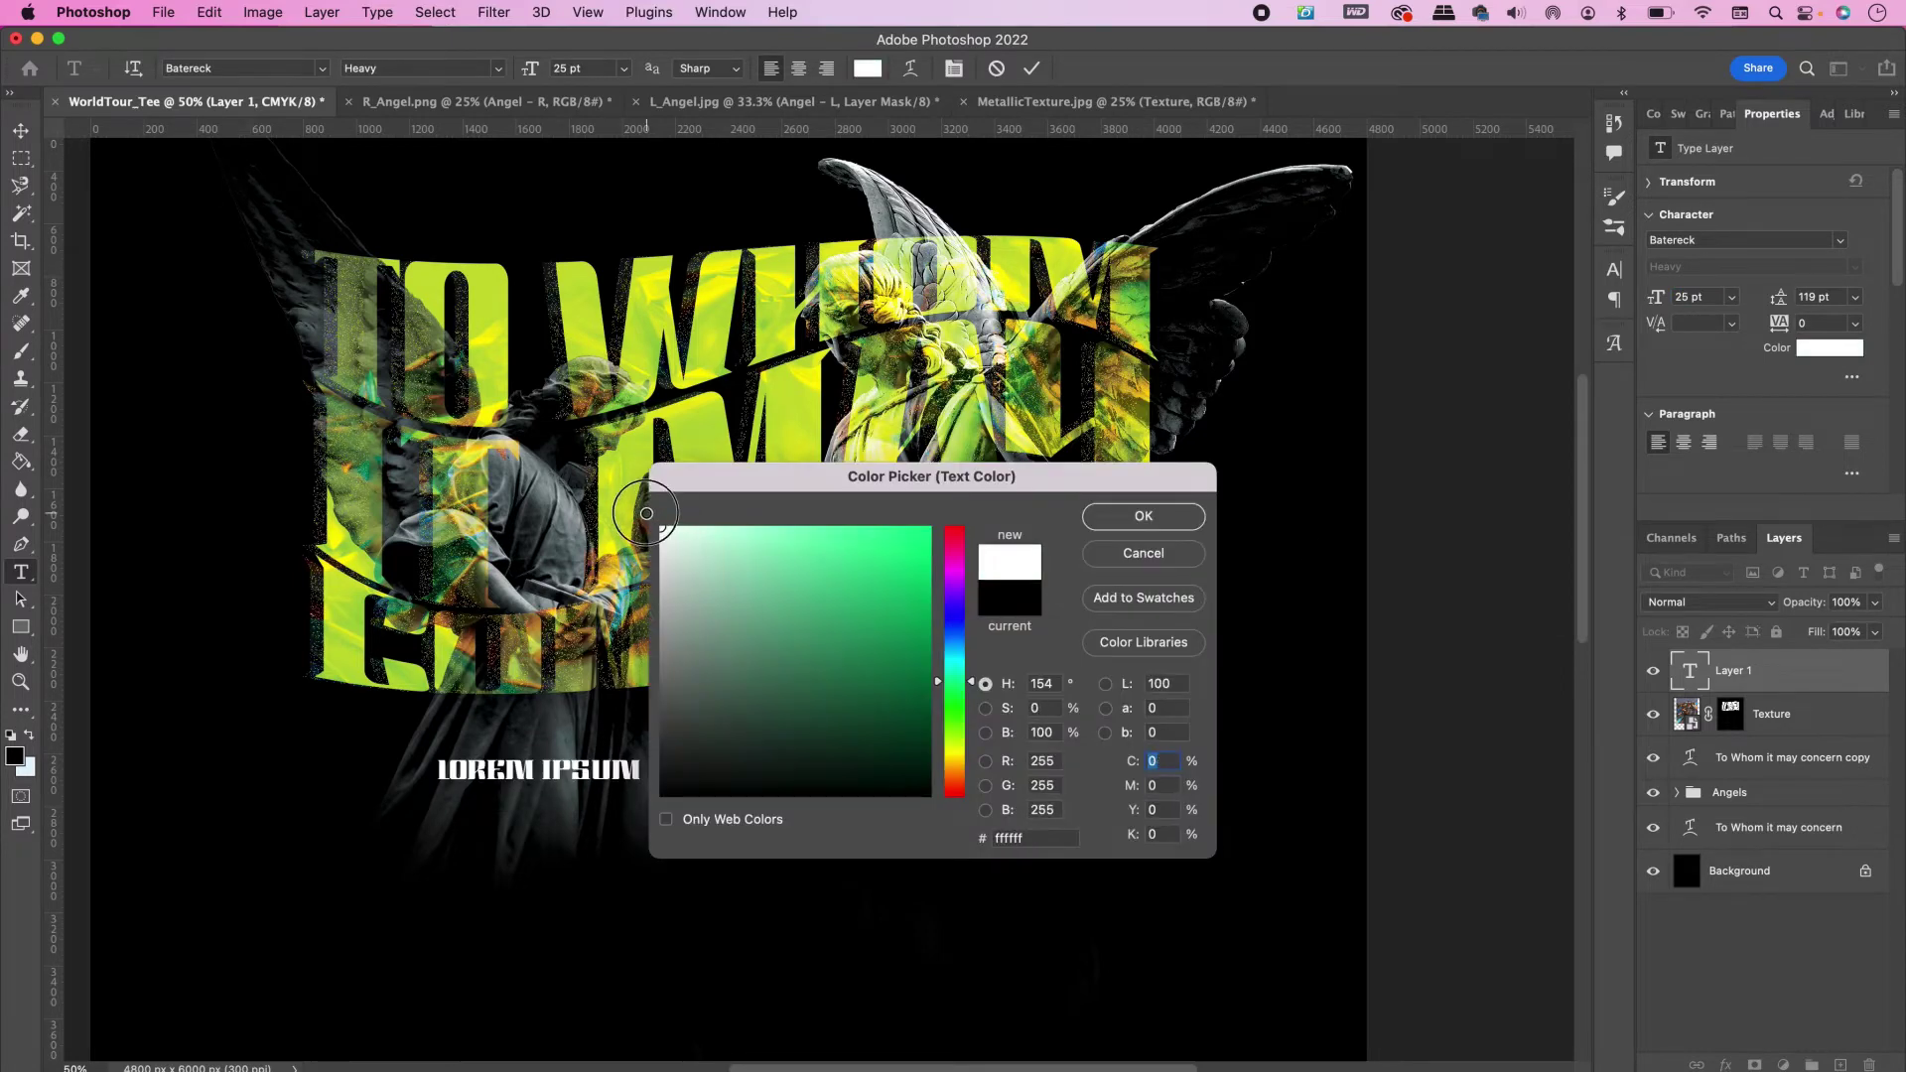
click(1141, 519)
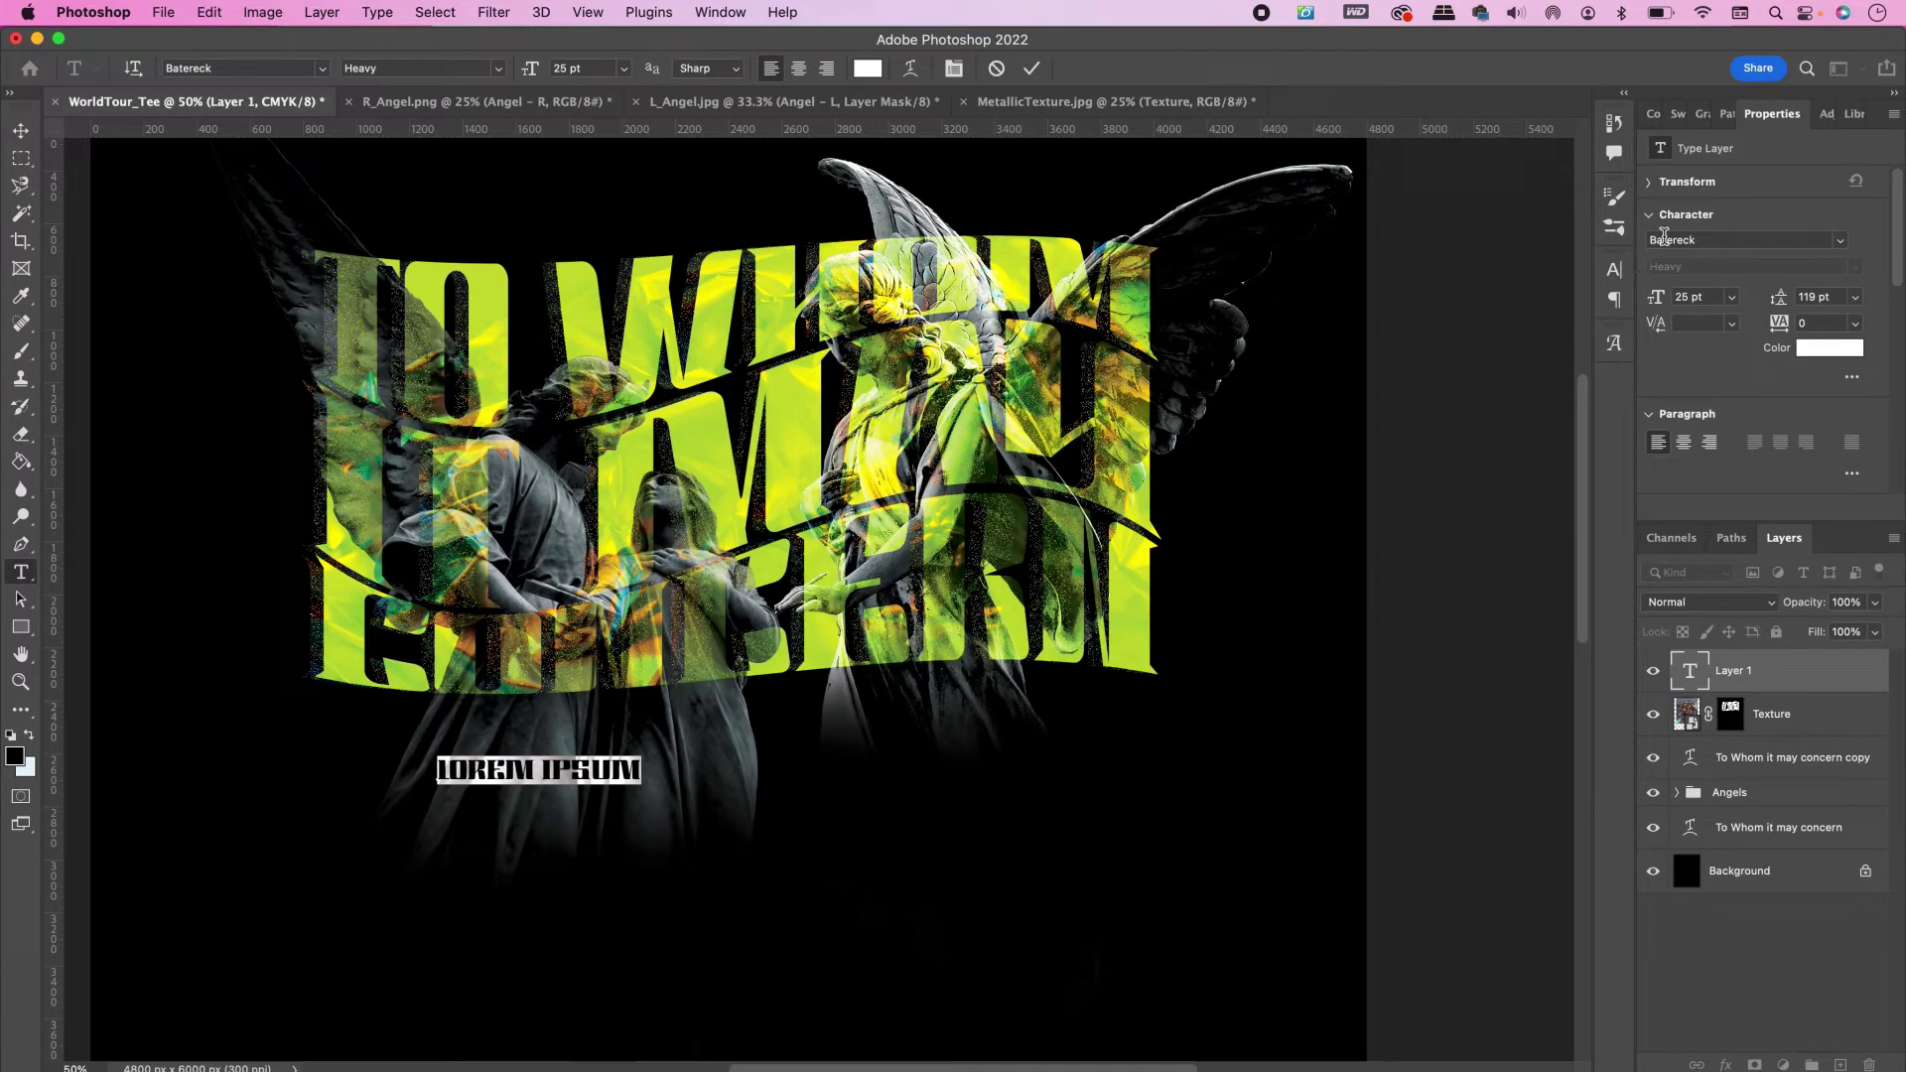
Set the text font to Adrianna Extended Bold with 2370 tracking
click(1664, 239)
text(Adrianna Extended)
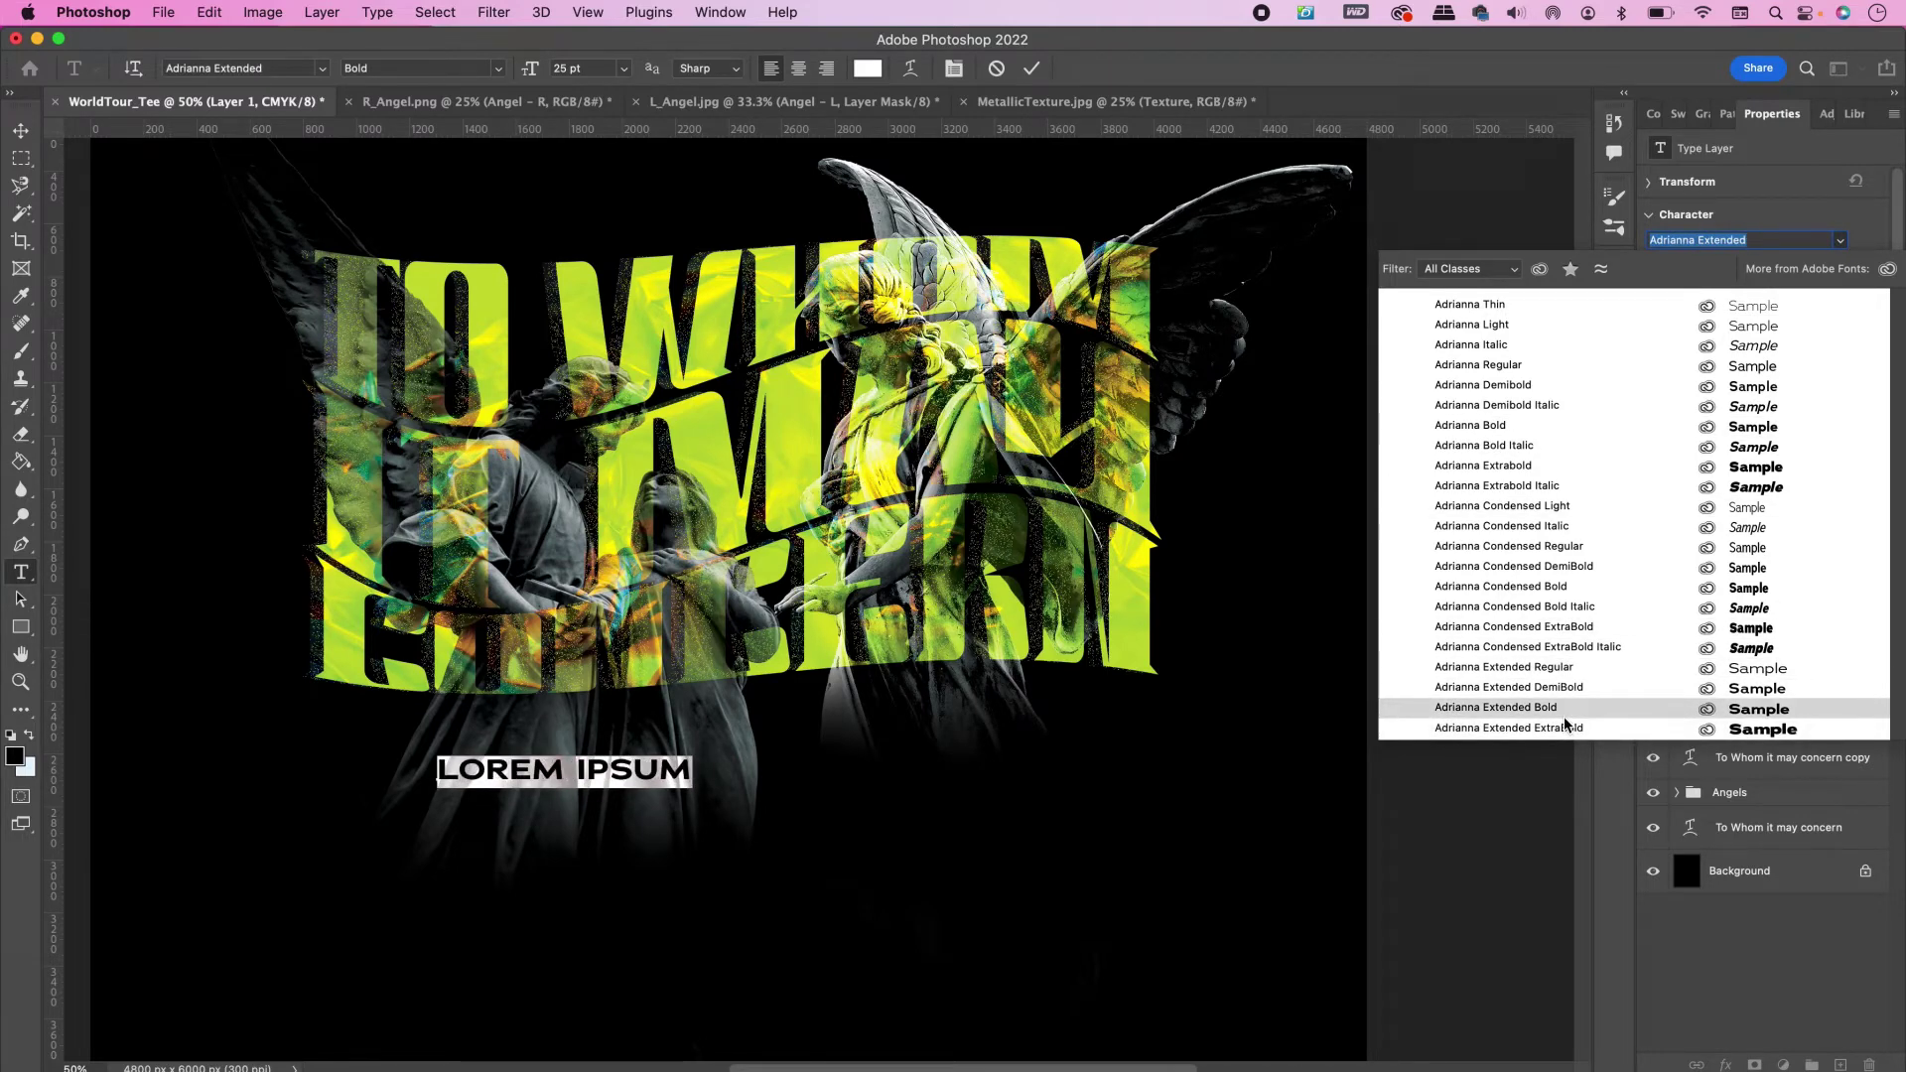
click(1564, 717)
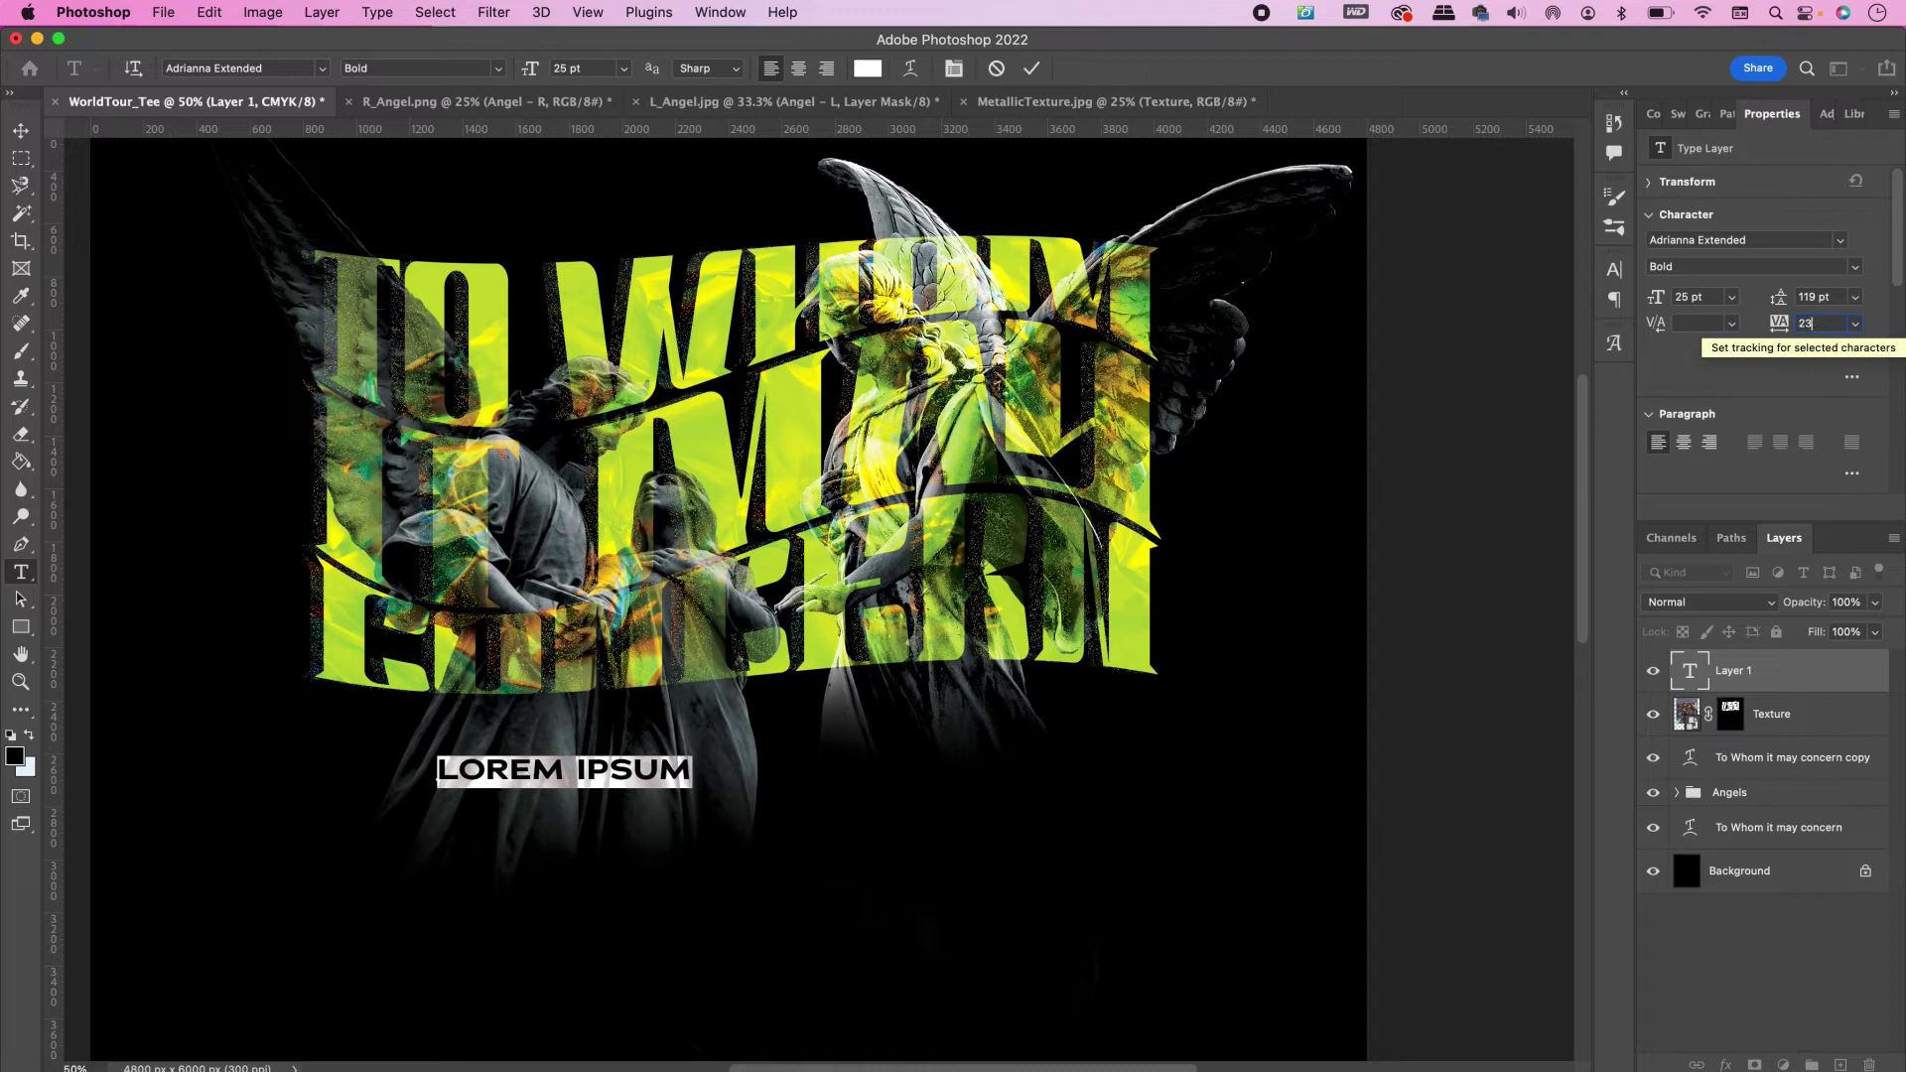
key(Return)
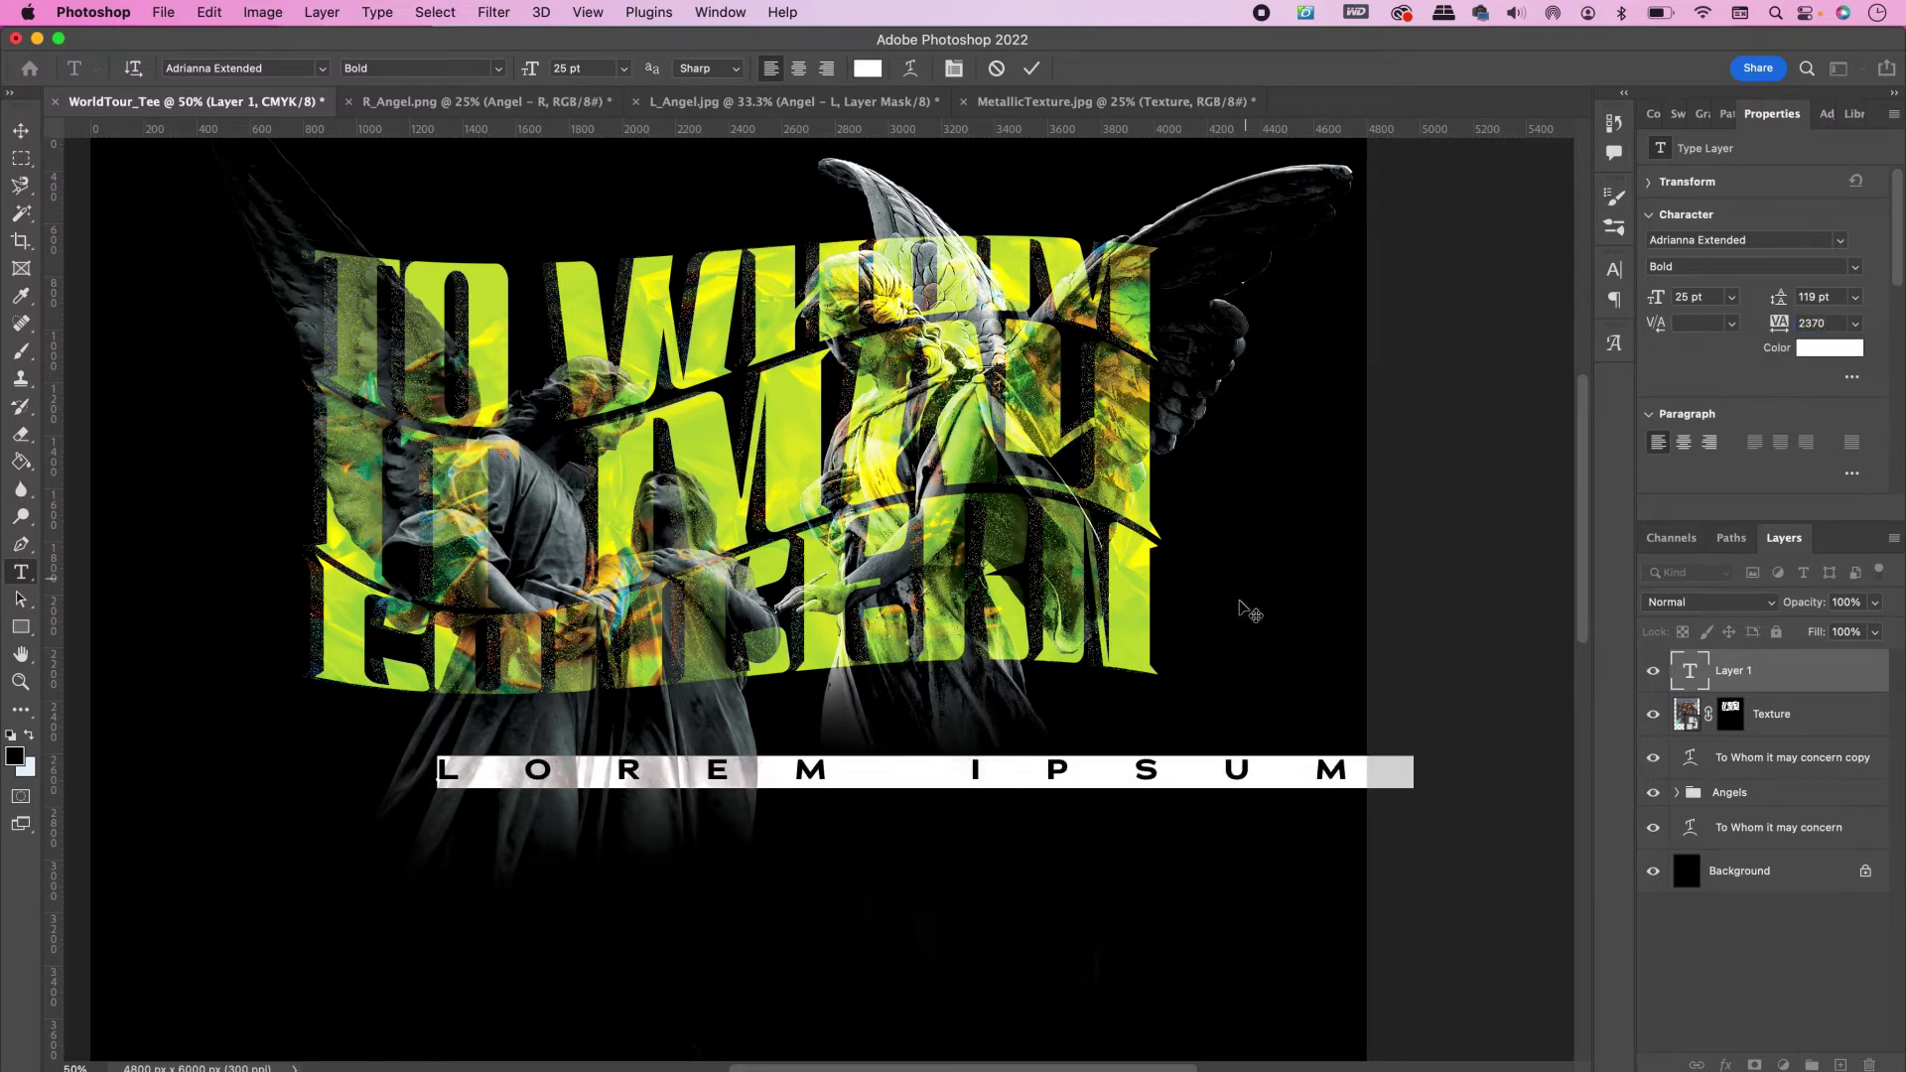
Type WORLD TOUR, commit it, and move it just beneath the title
triple_click(1121, 772)
text(W)
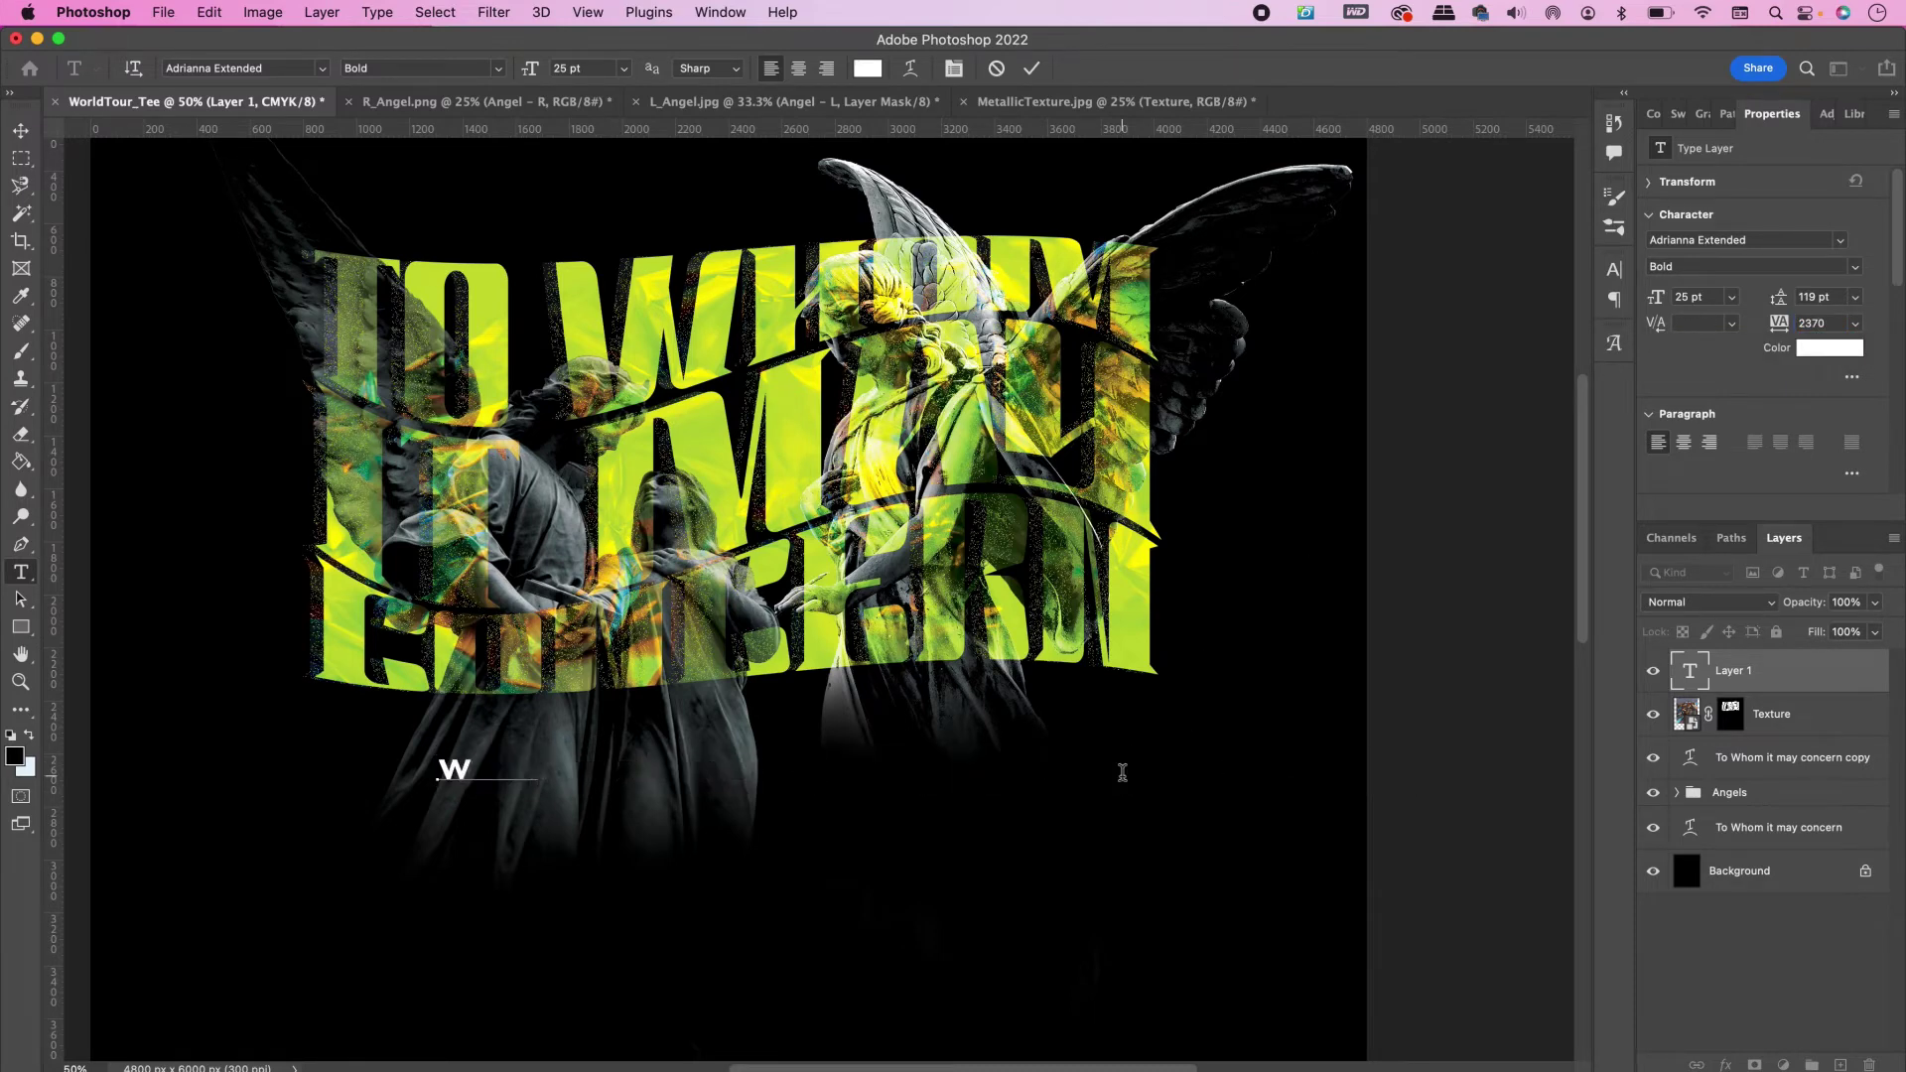
text(ORLD TOUR)
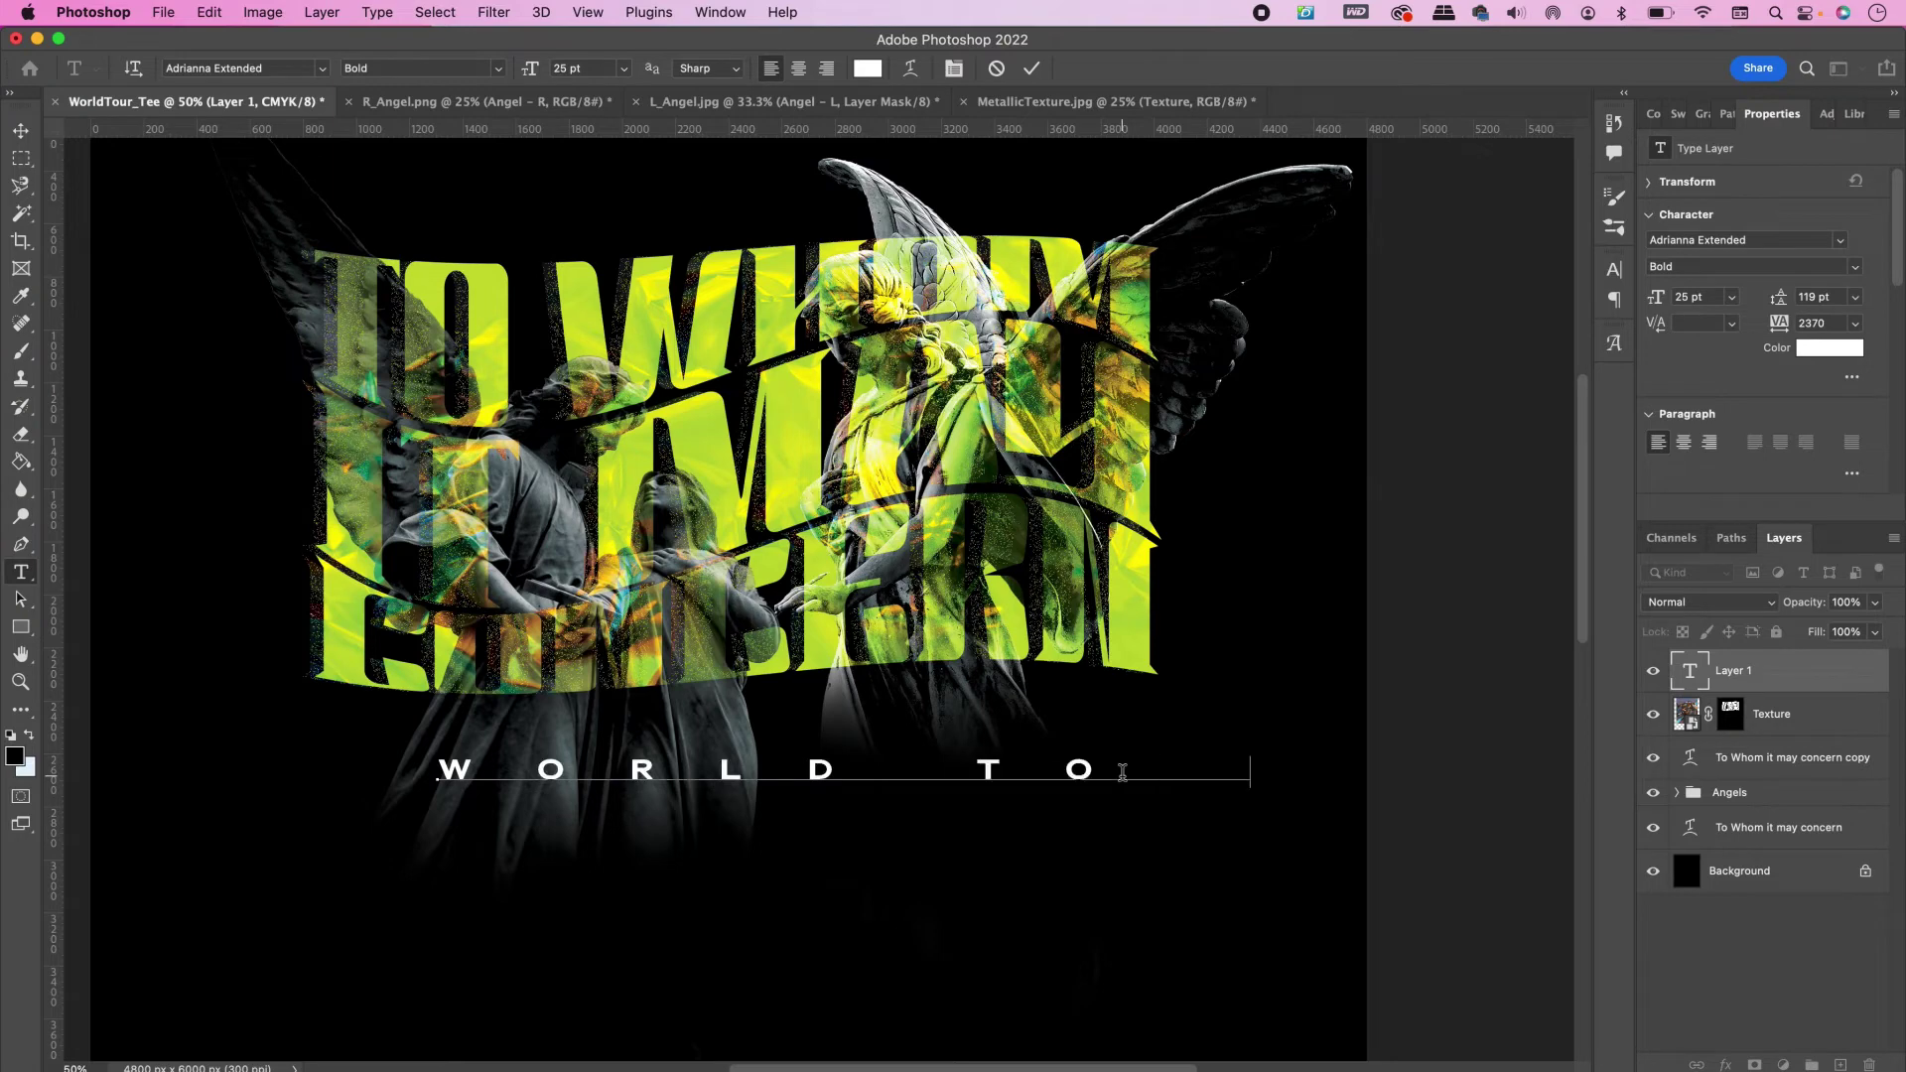
click(1031, 67)
key(v)
drag(1197, 812, 1089, 771)
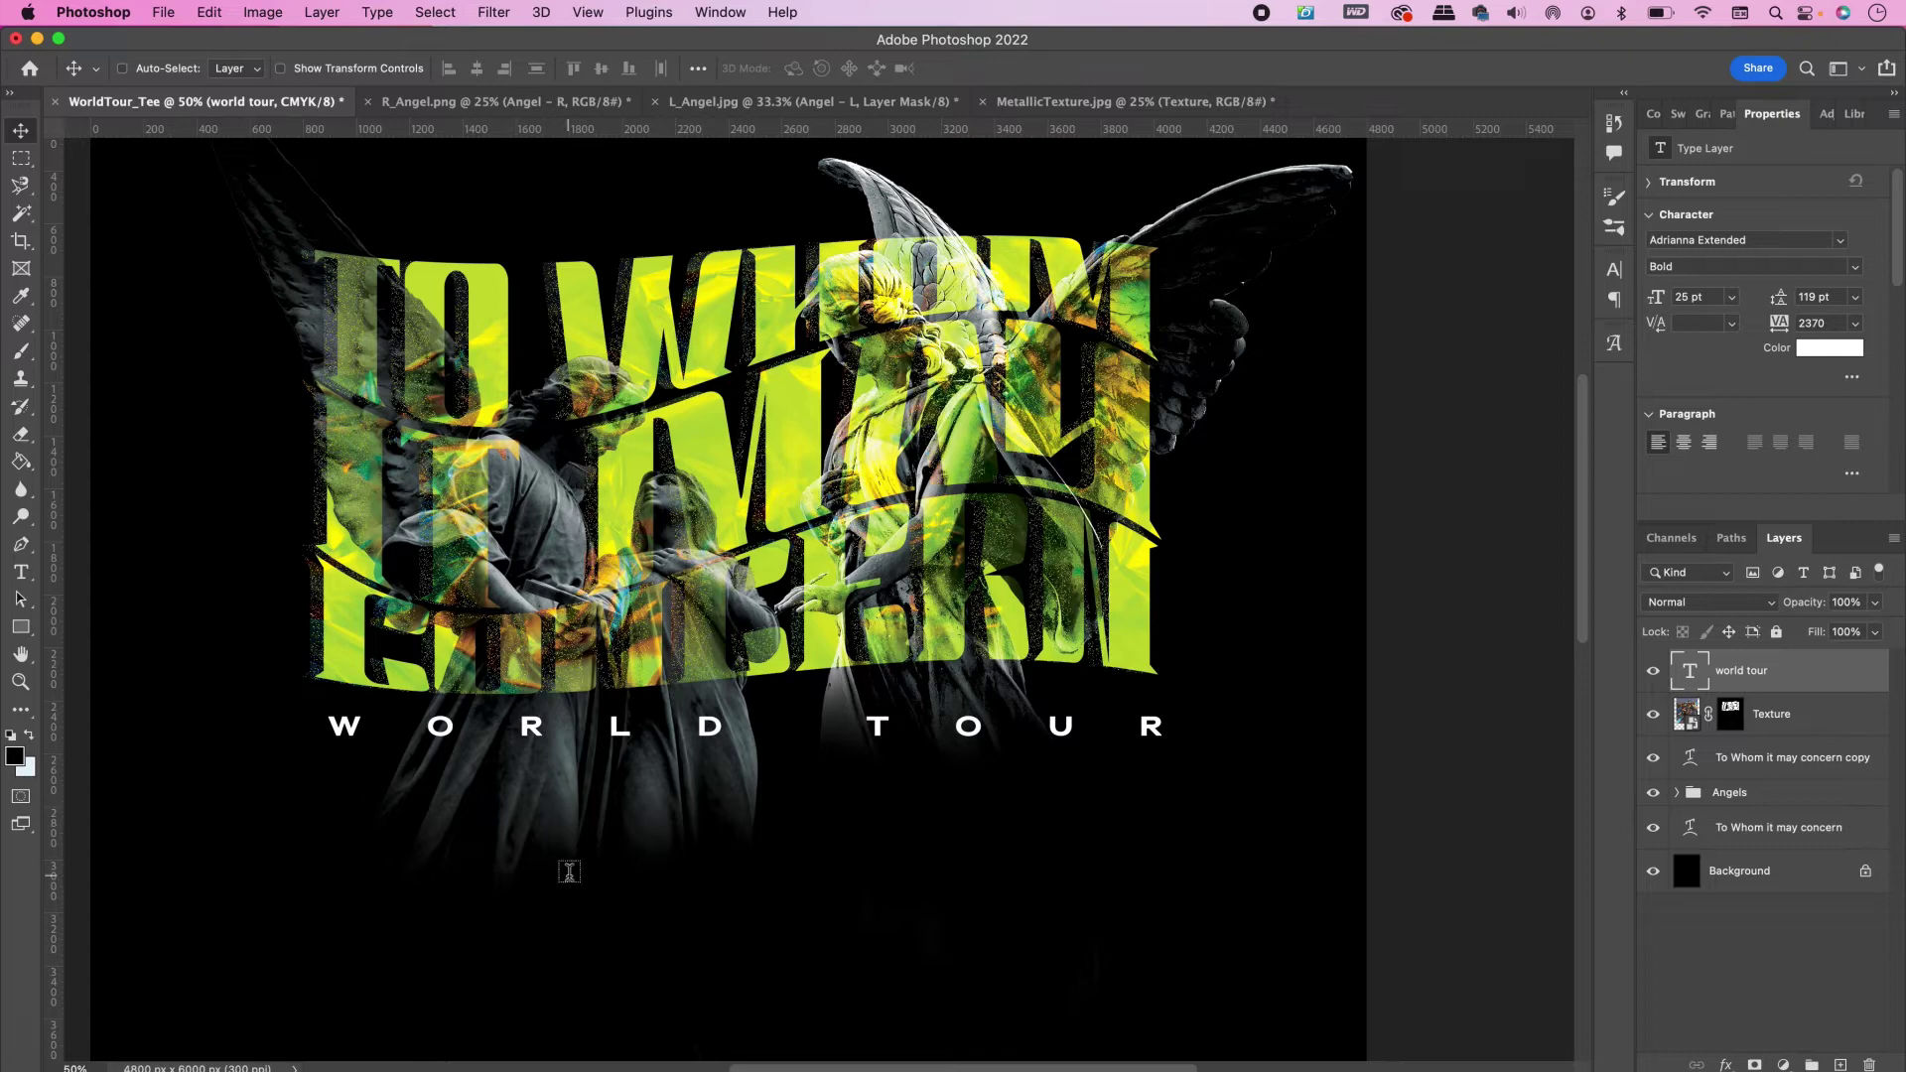
Draw a text box below WORLD TOUR and set its font to Quentin script
key(t)
drag(492, 792, 972, 970)
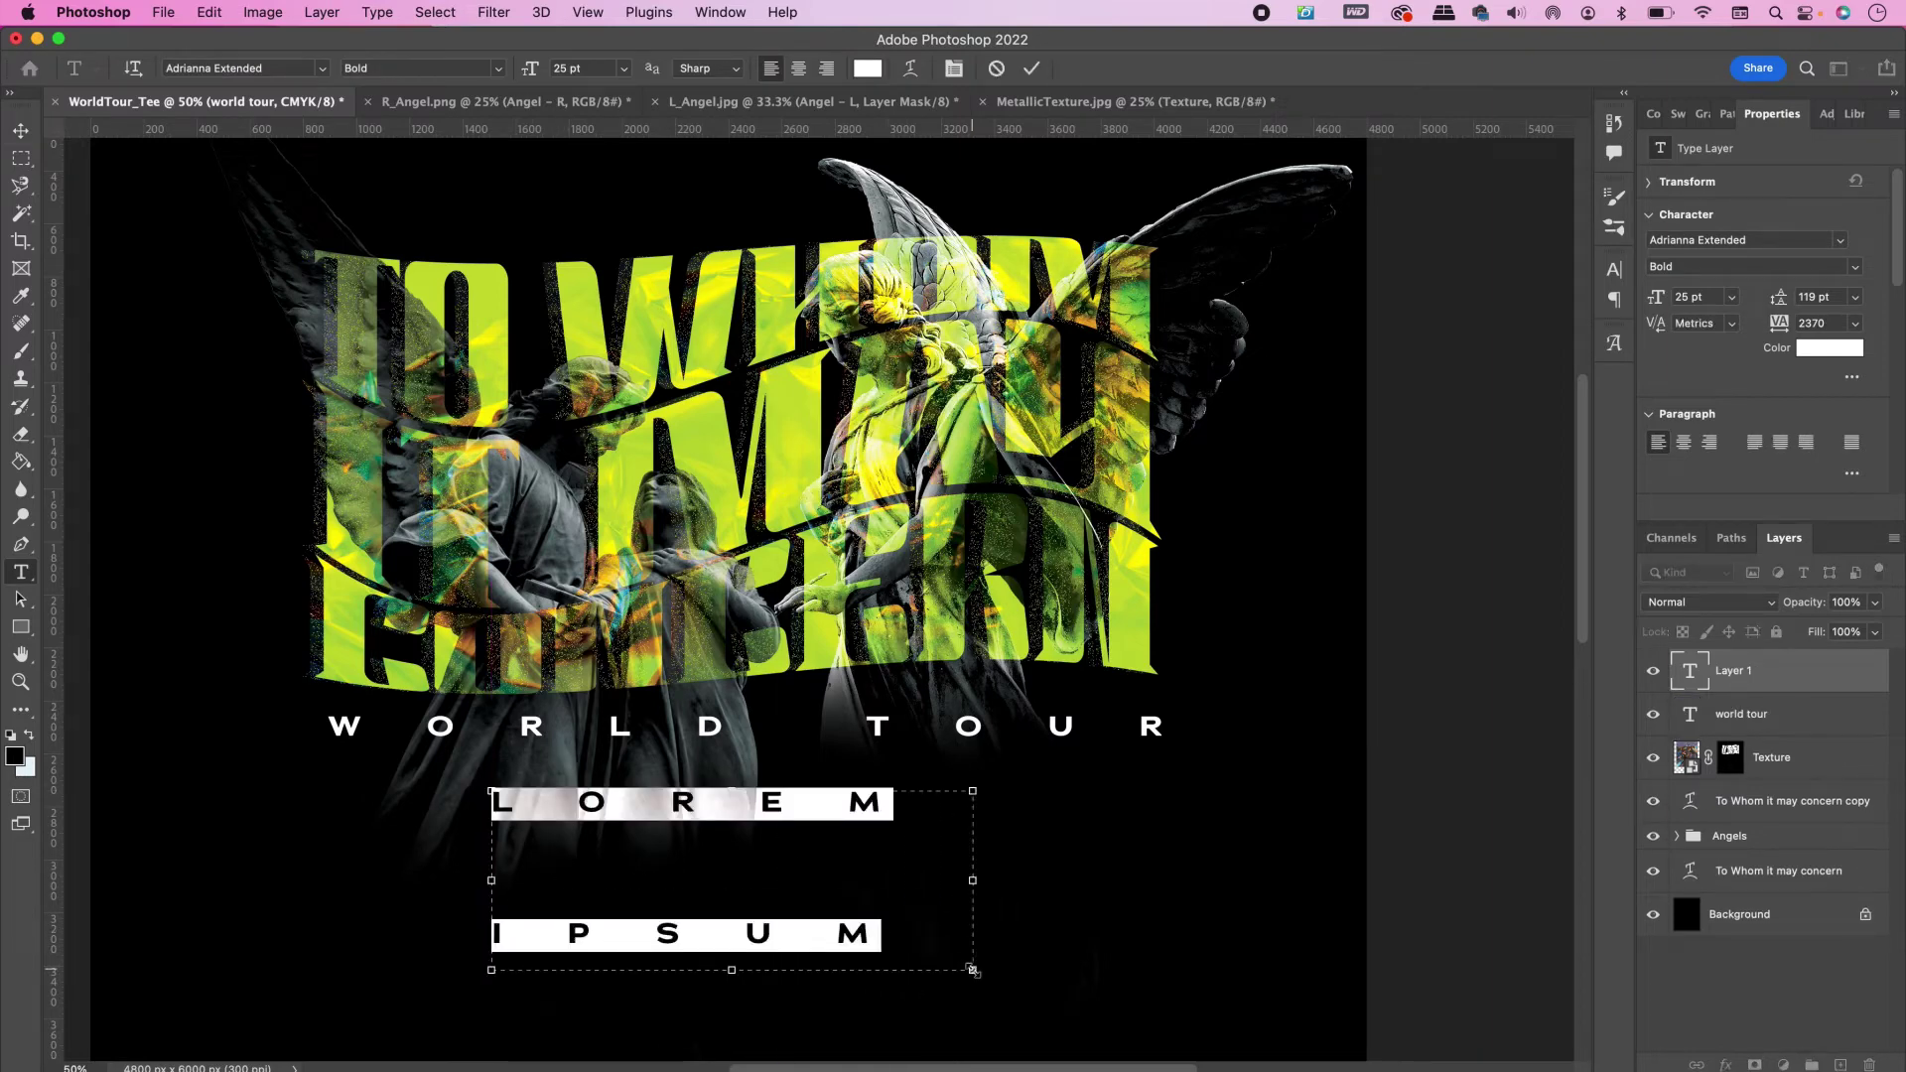
click(1693, 239)
text(quent)
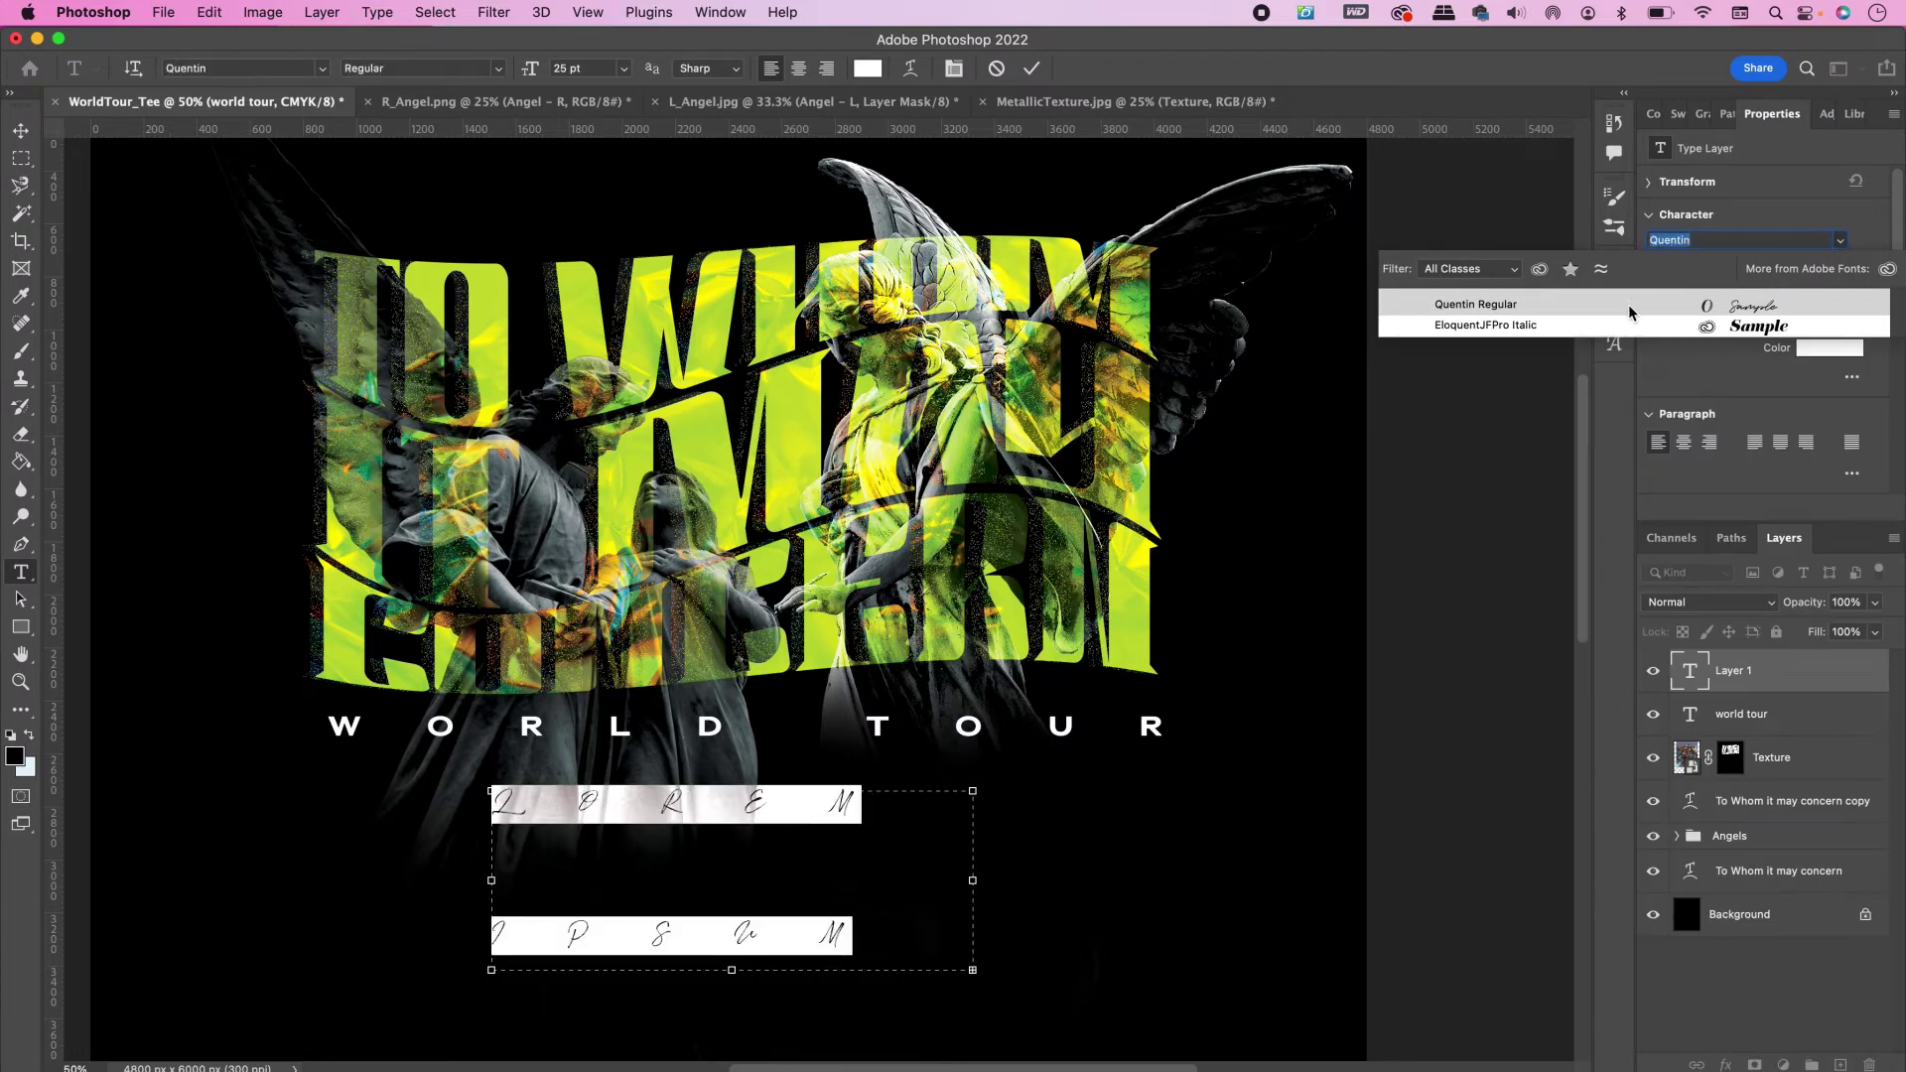
click(1628, 304)
Turn off all caps, set the size to 36 pt, and set tracking to 0
click(1612, 274)
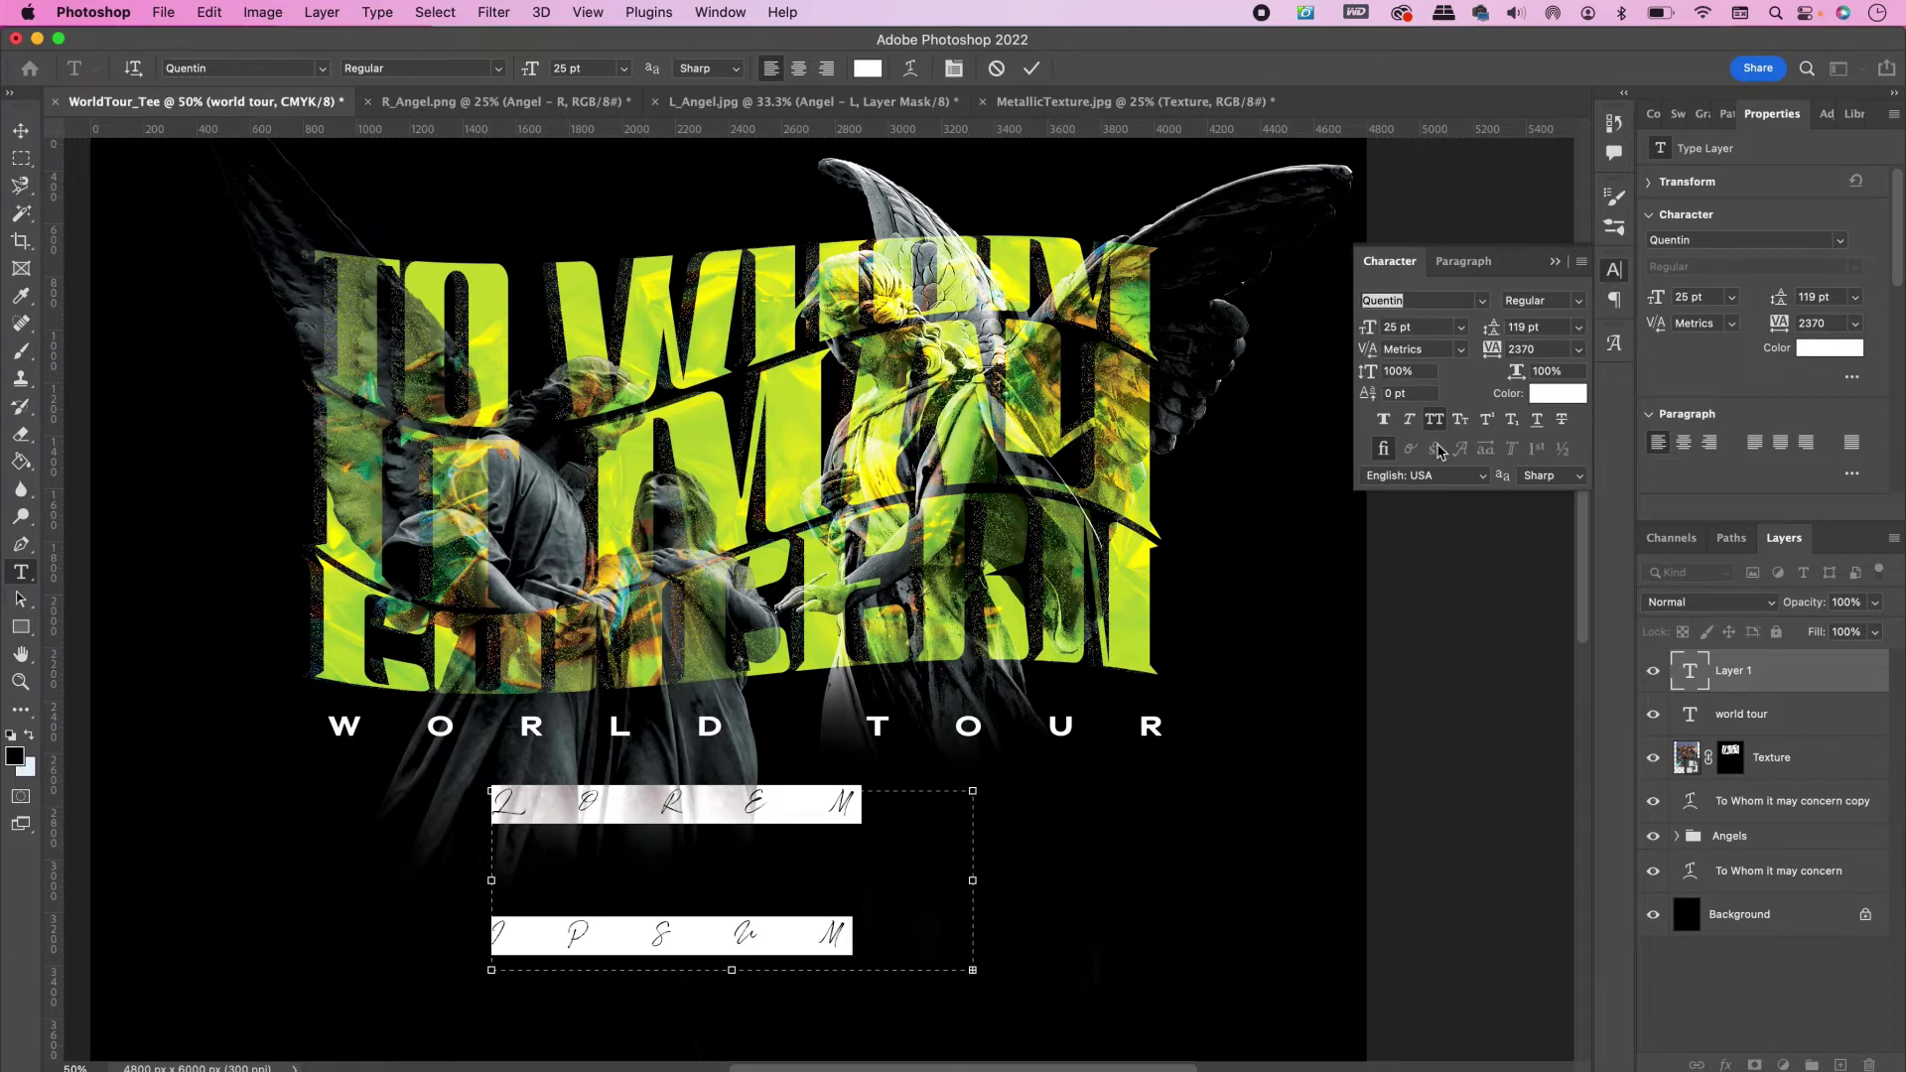
click(1434, 422)
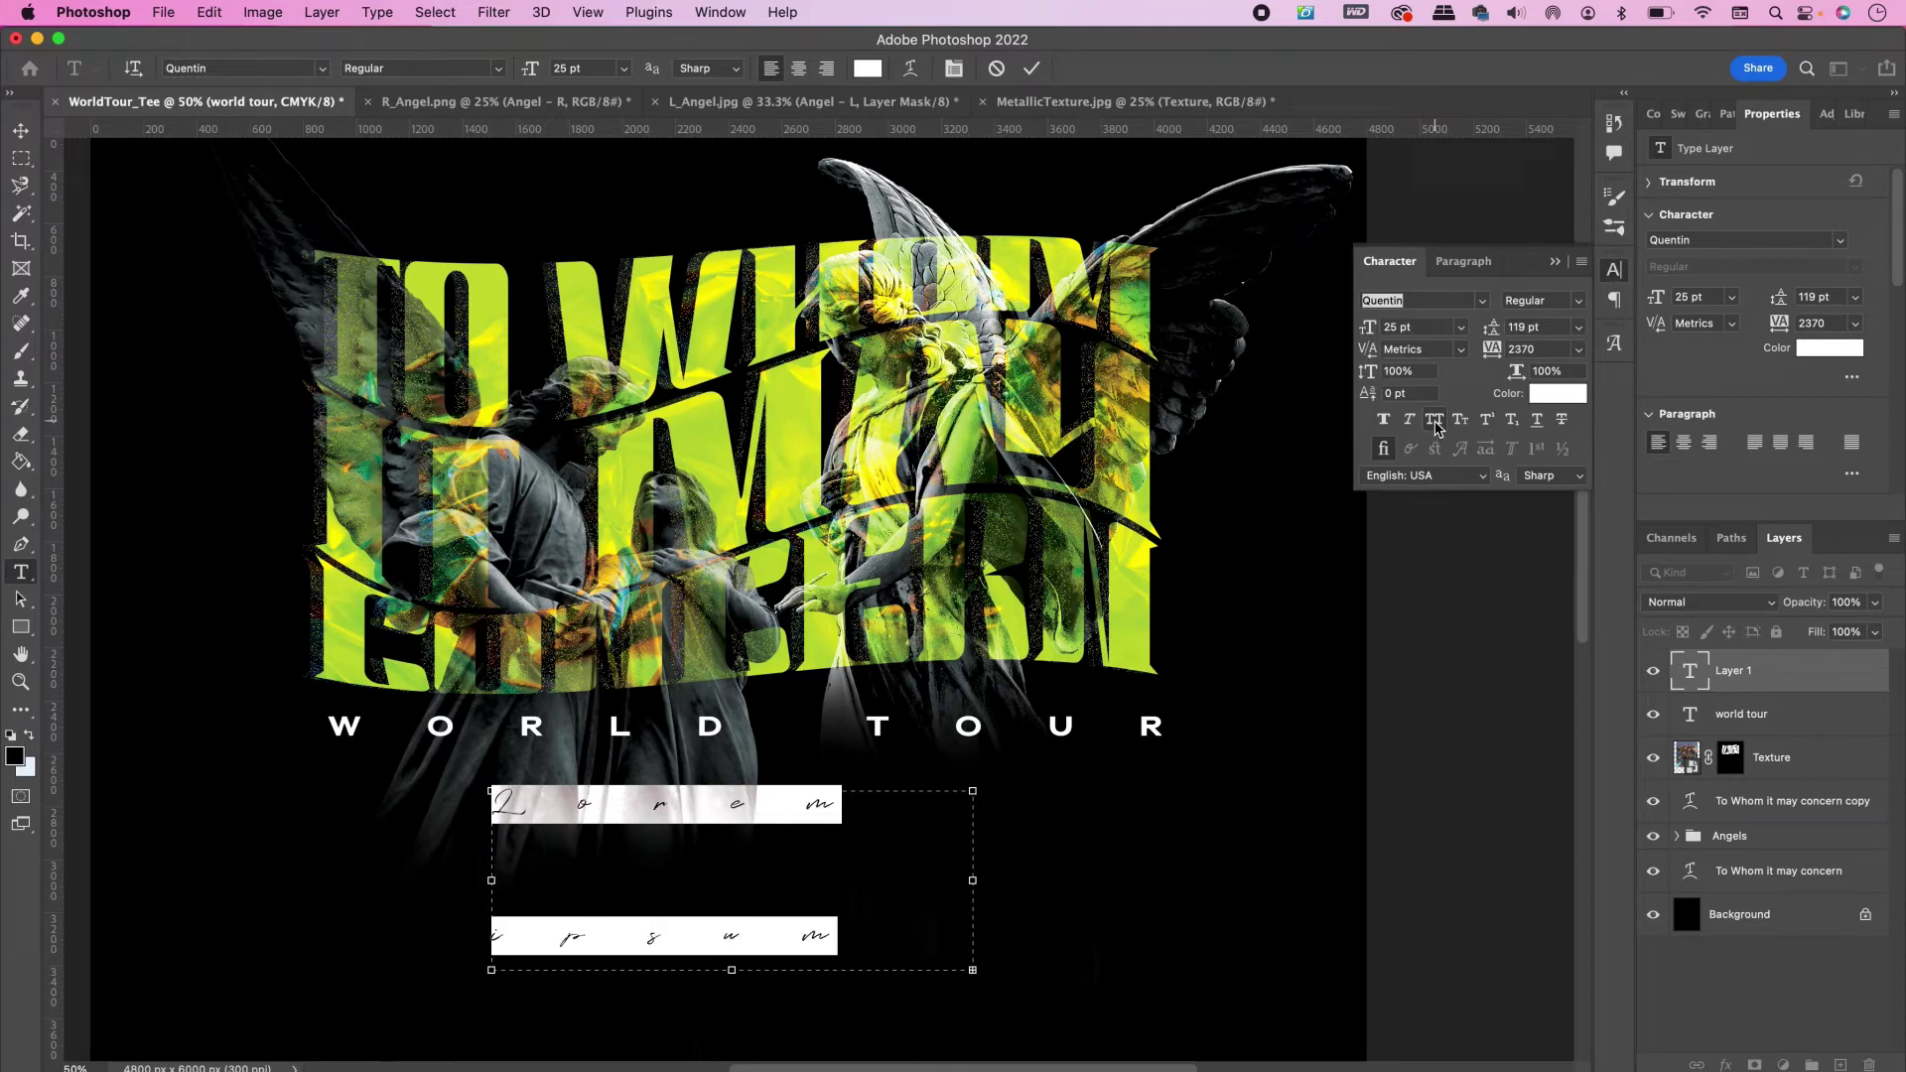
click(1394, 326)
text(36)
key(Return)
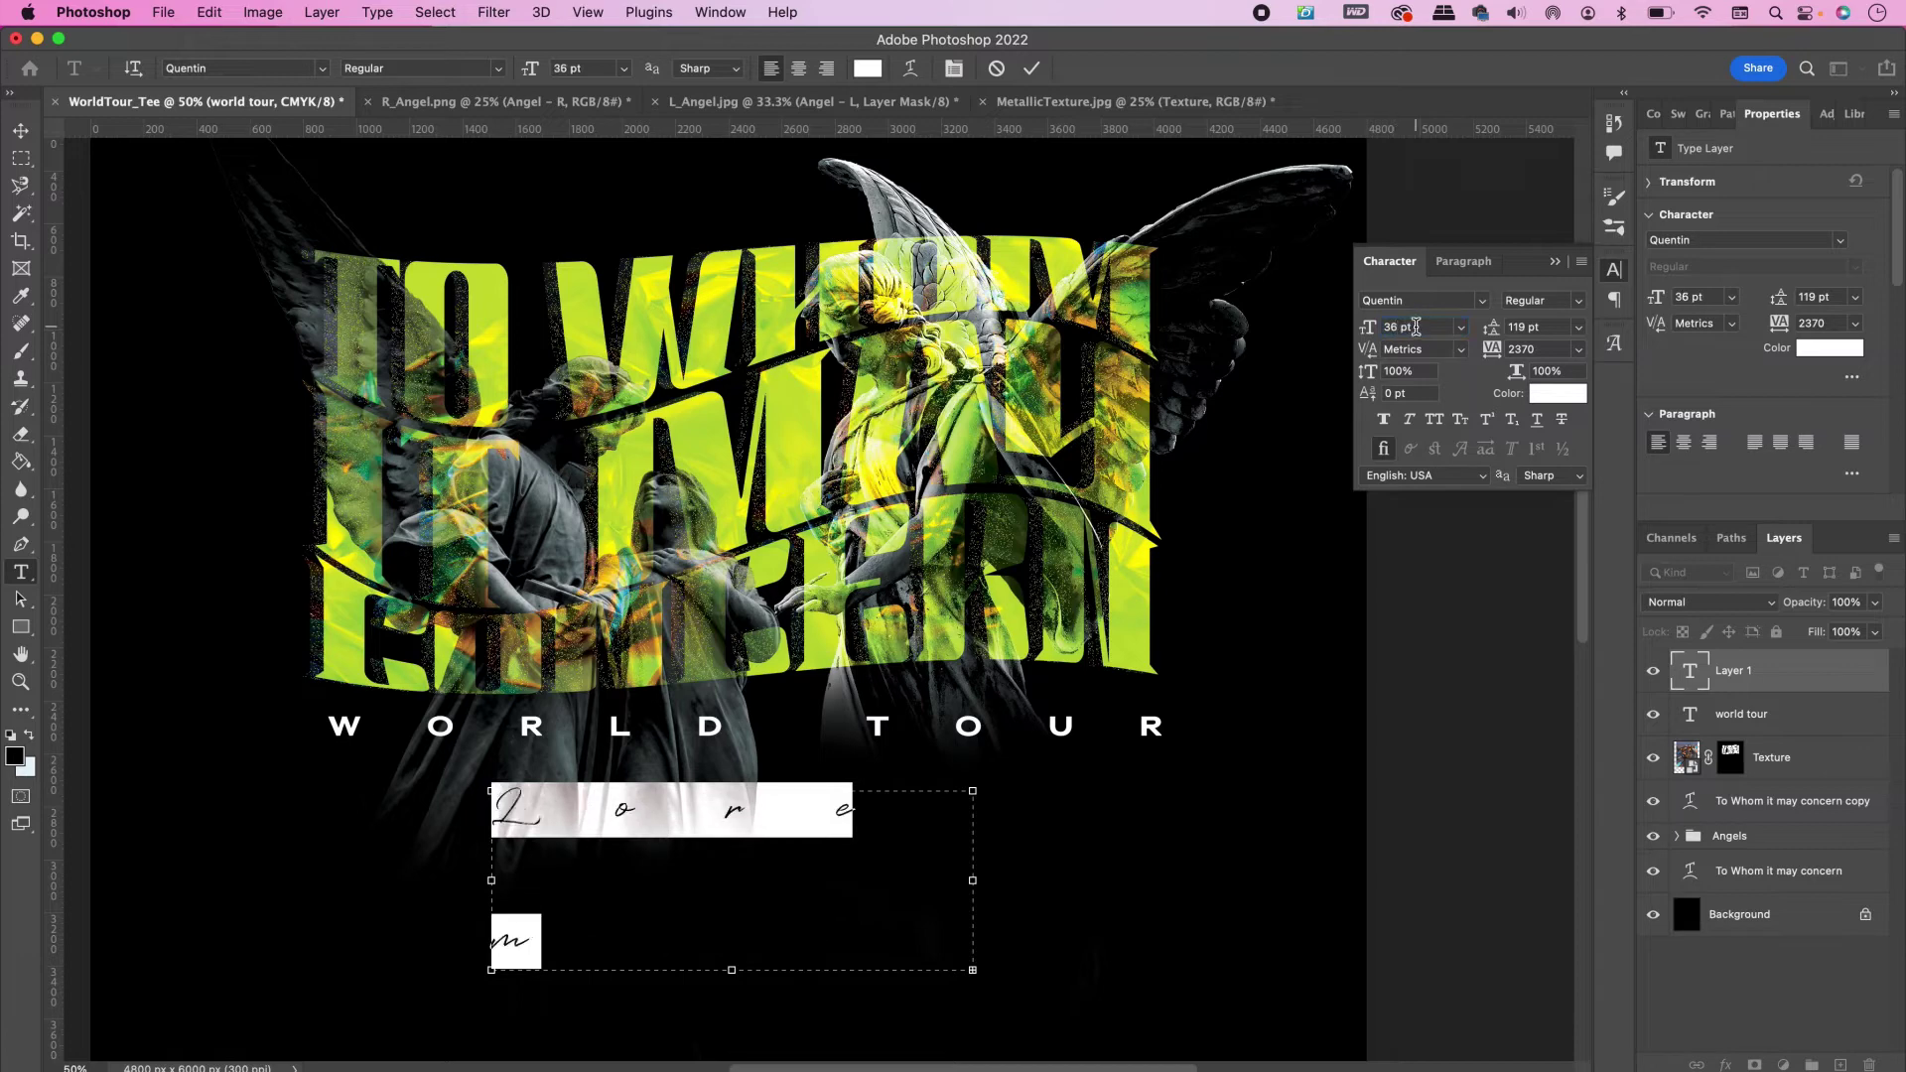
click(1582, 358)
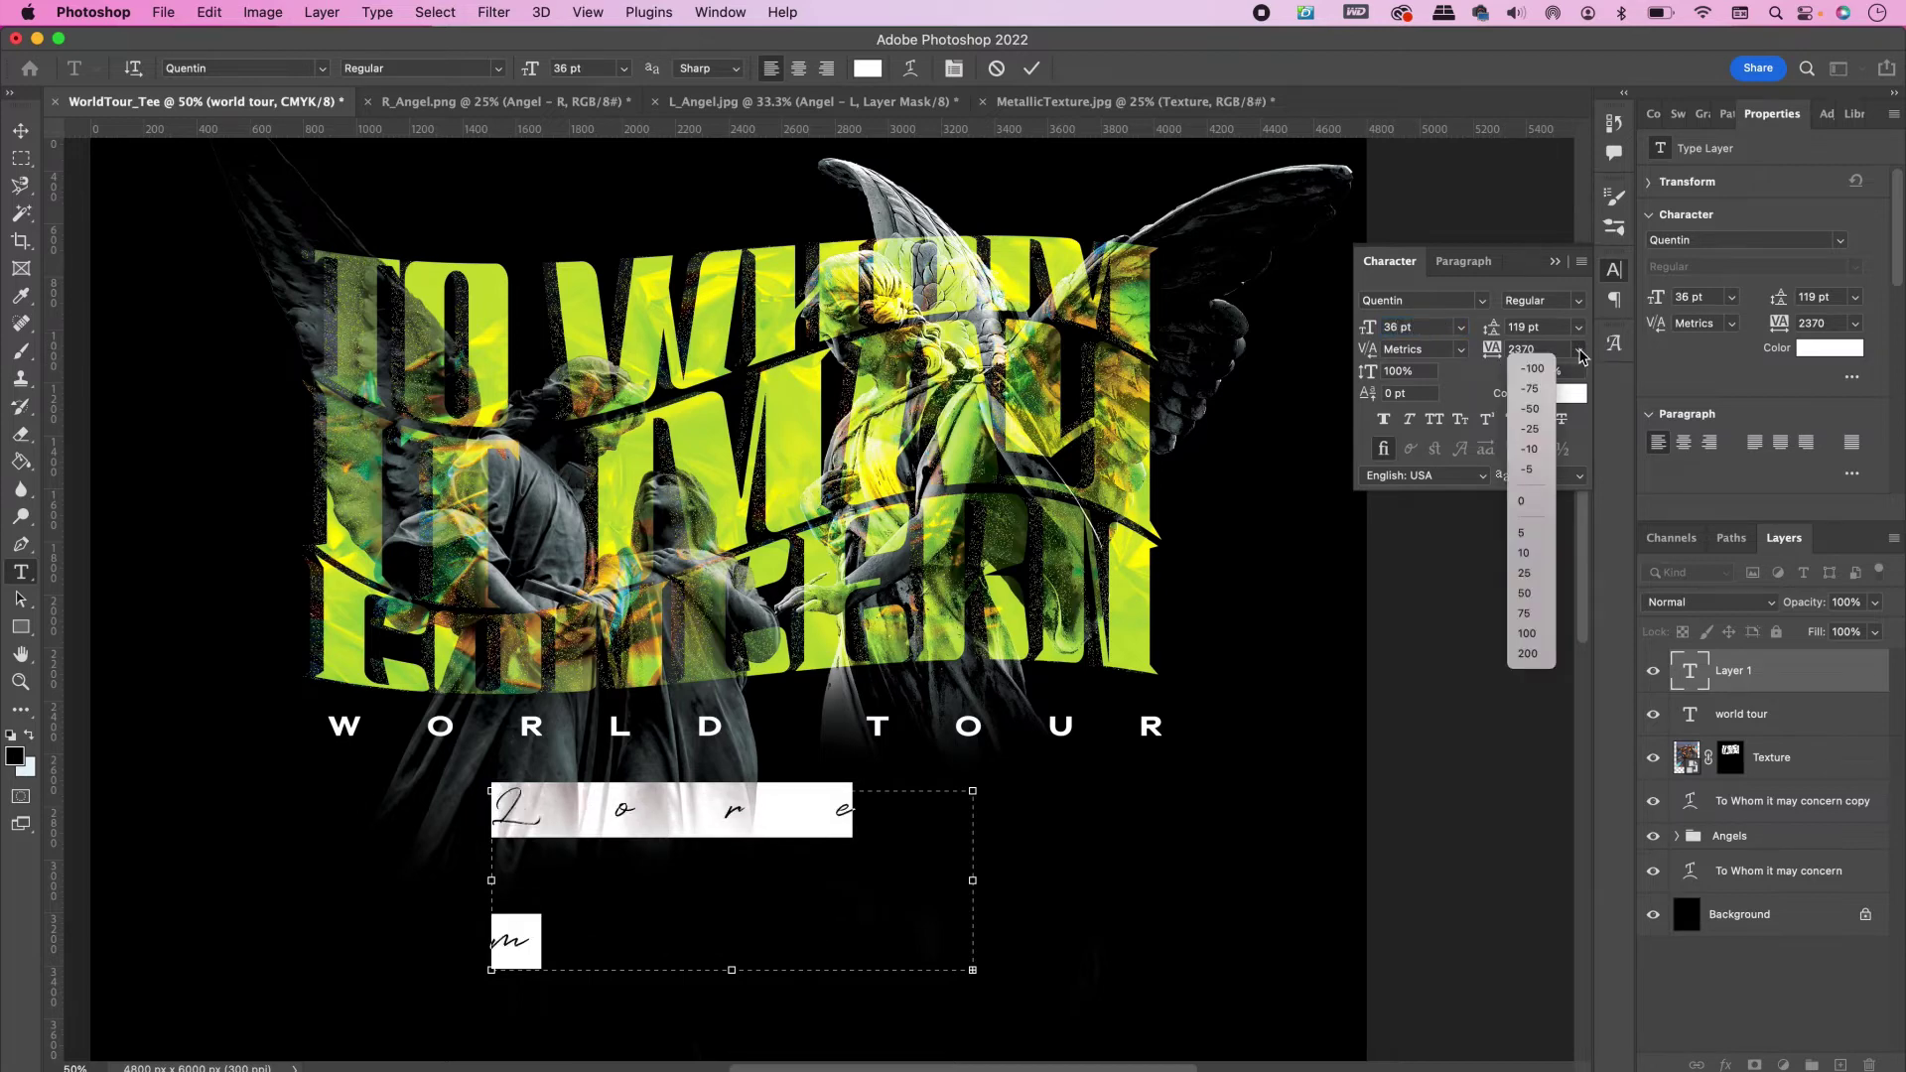
click(1532, 501)
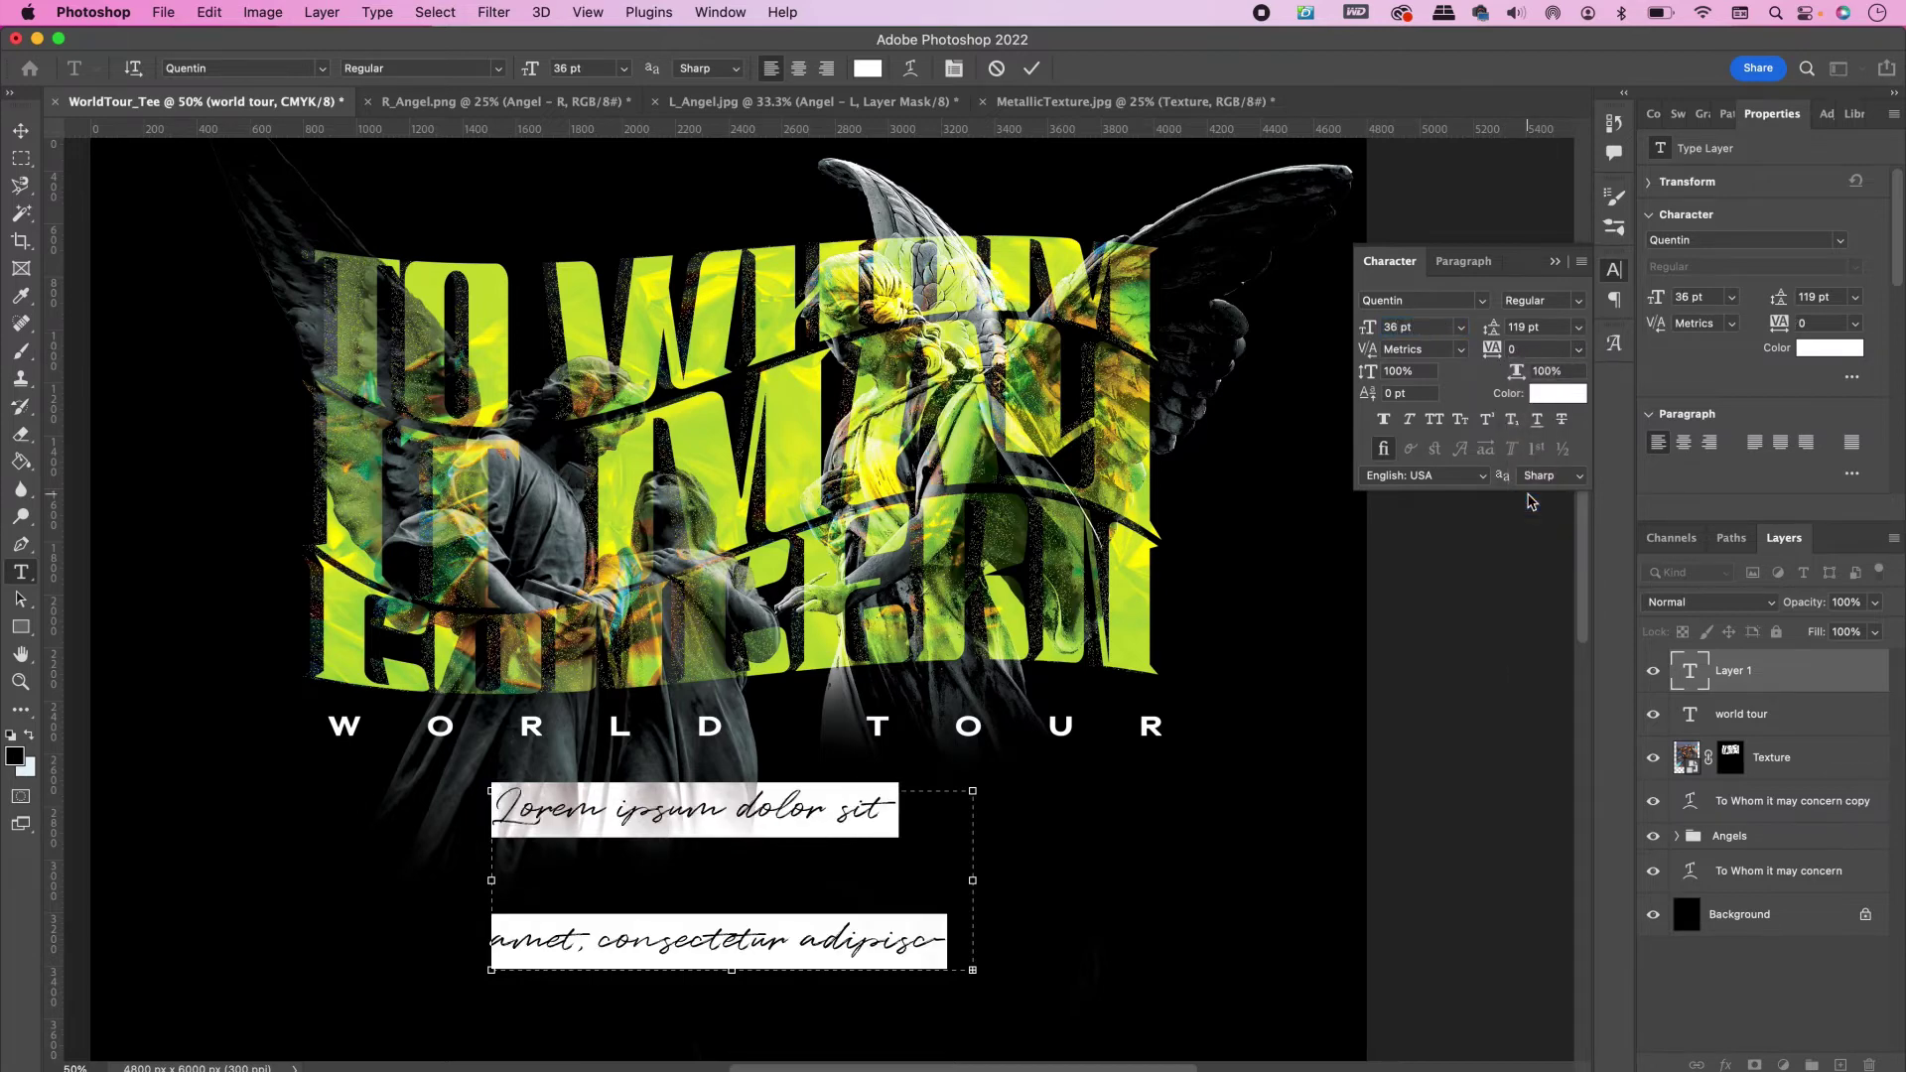
Colour the script text lime #ccdc2b and tighten its leading to 39 pt
click(1552, 397)
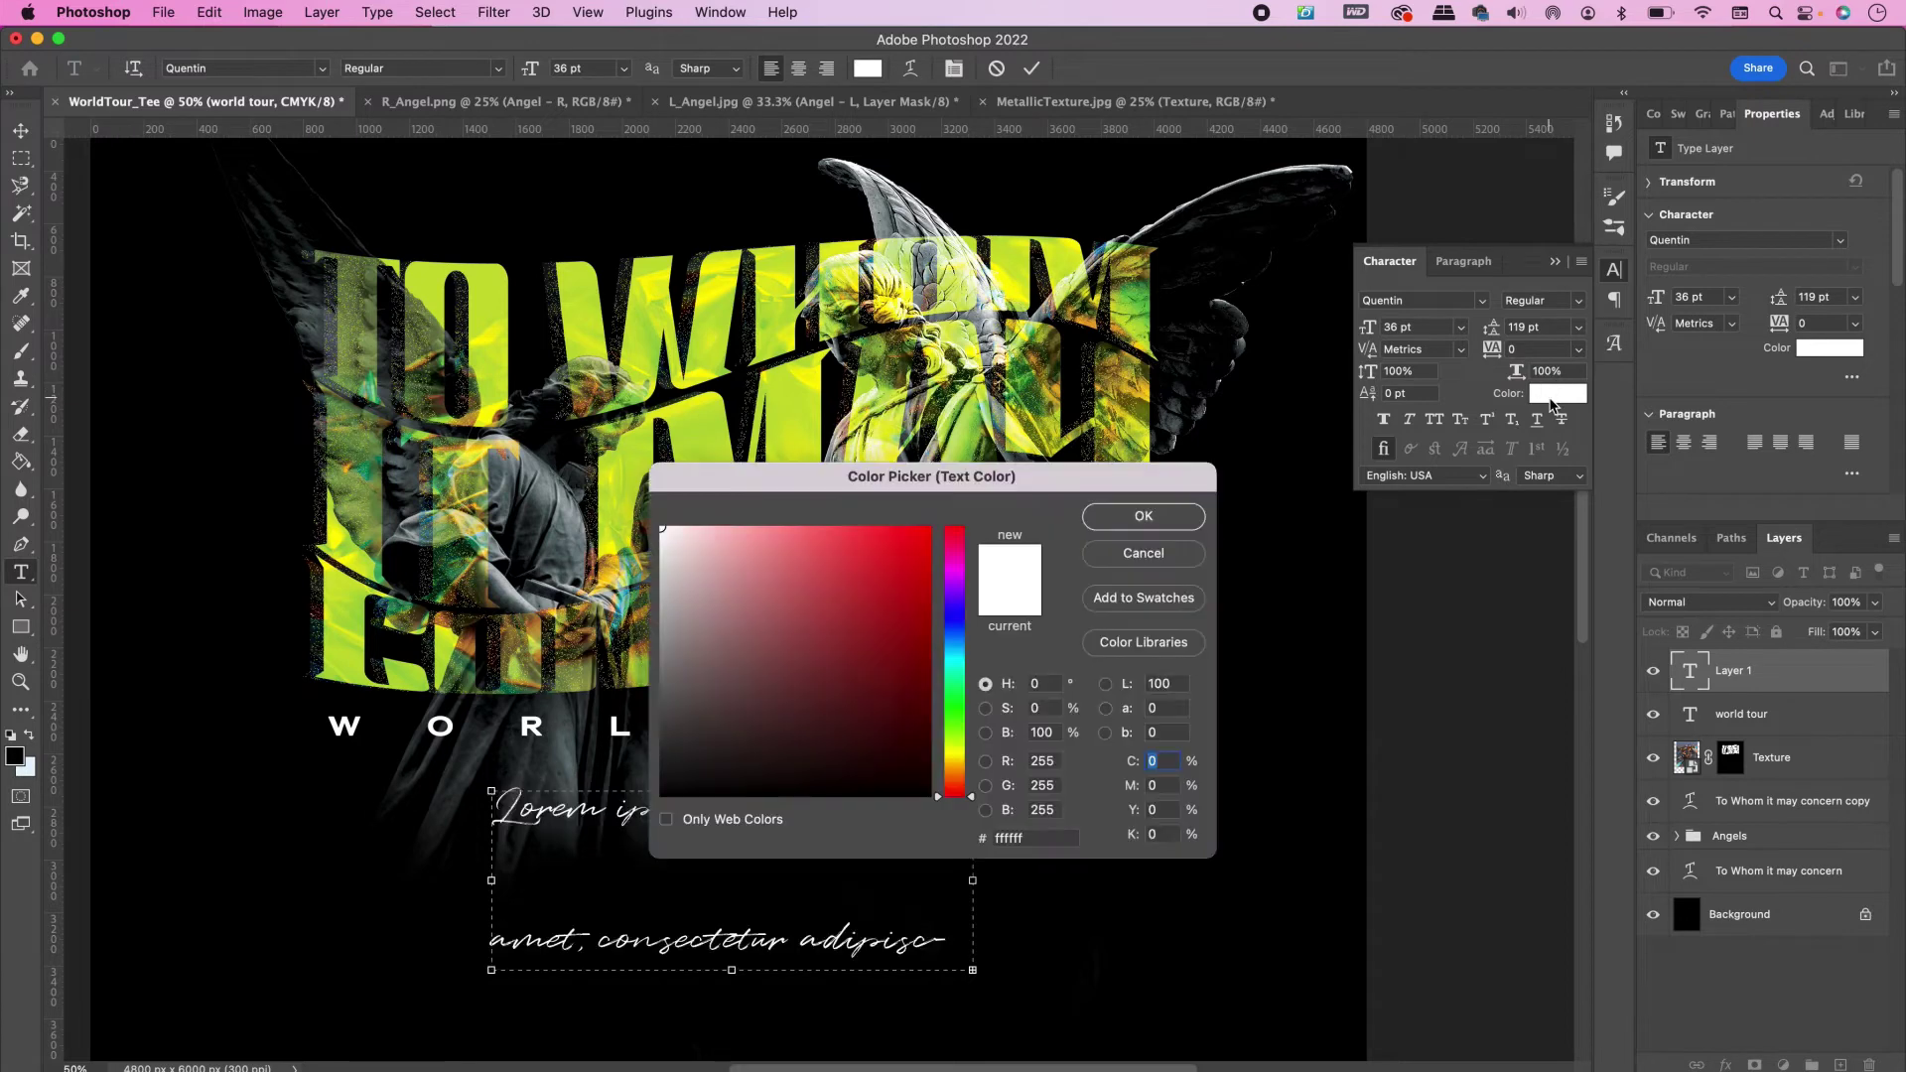
double_click(1037, 834)
text(ccd)
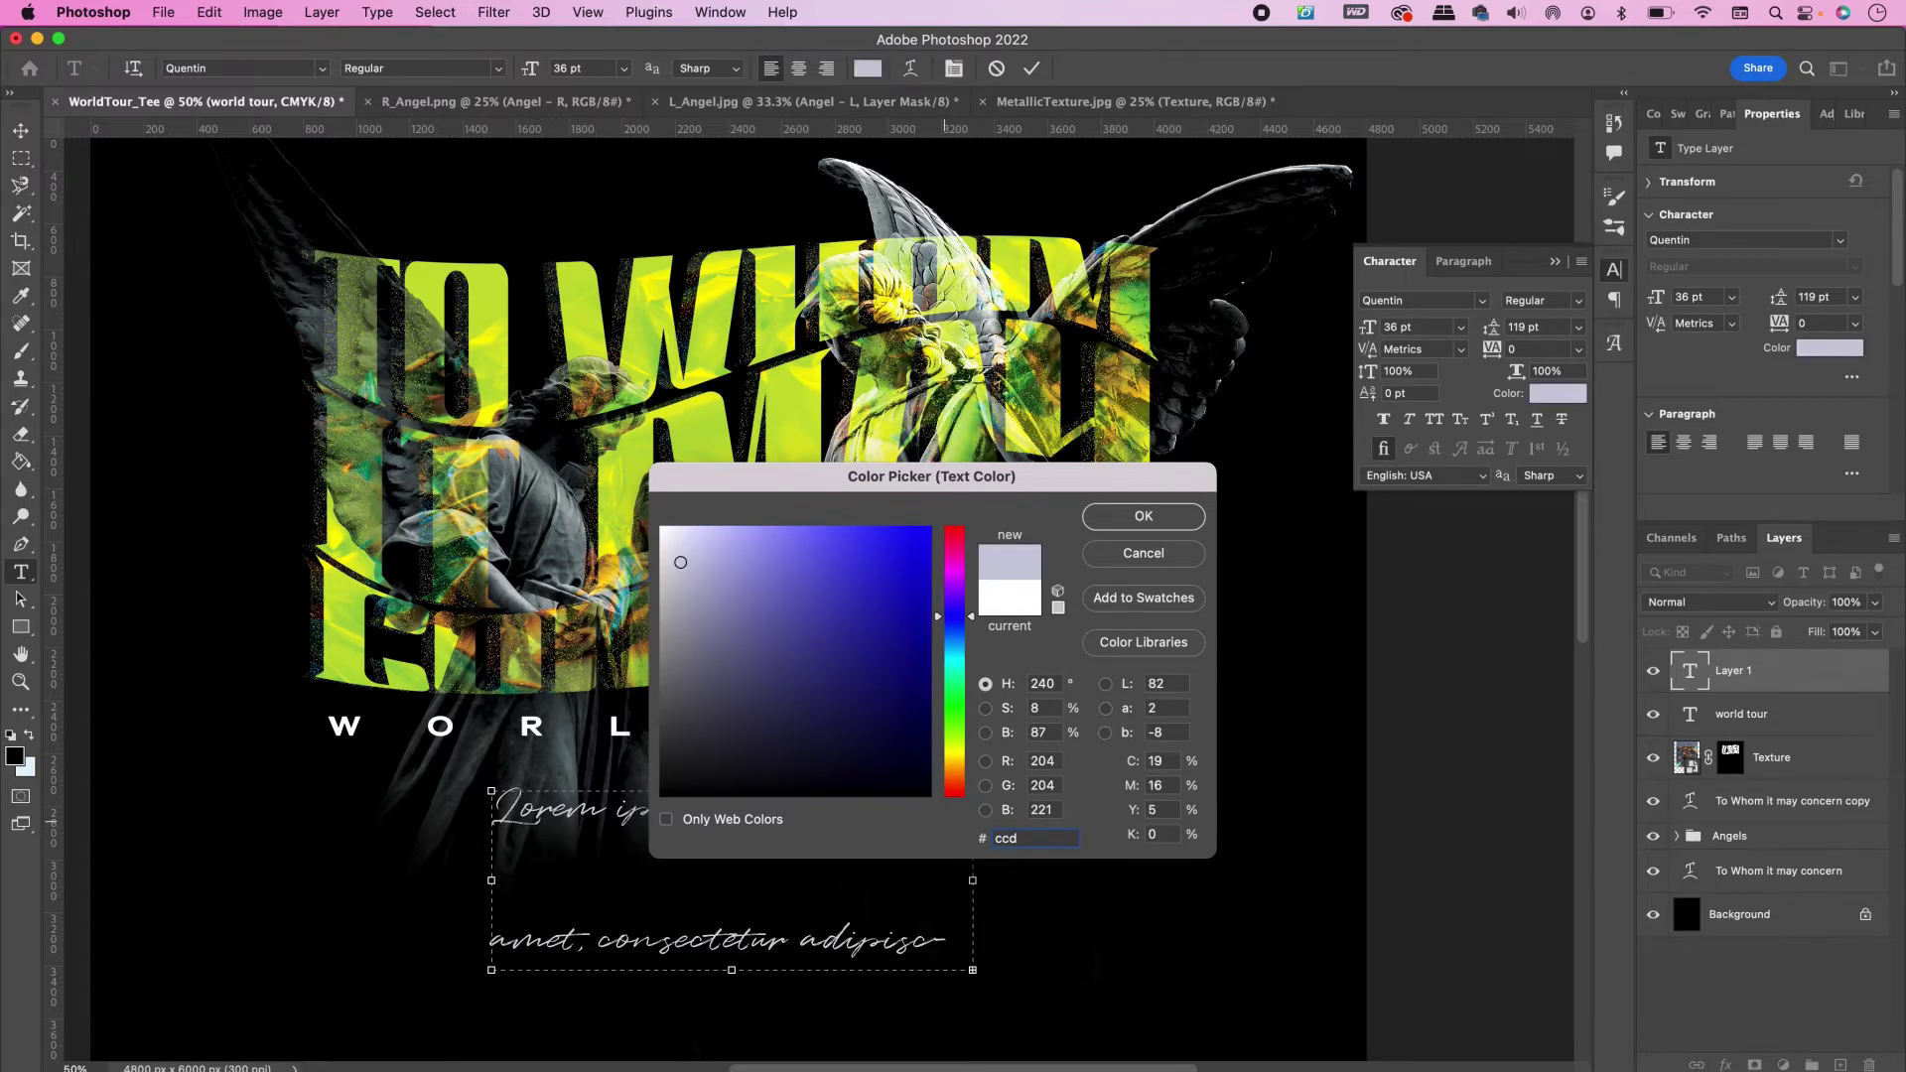
text(c2b)
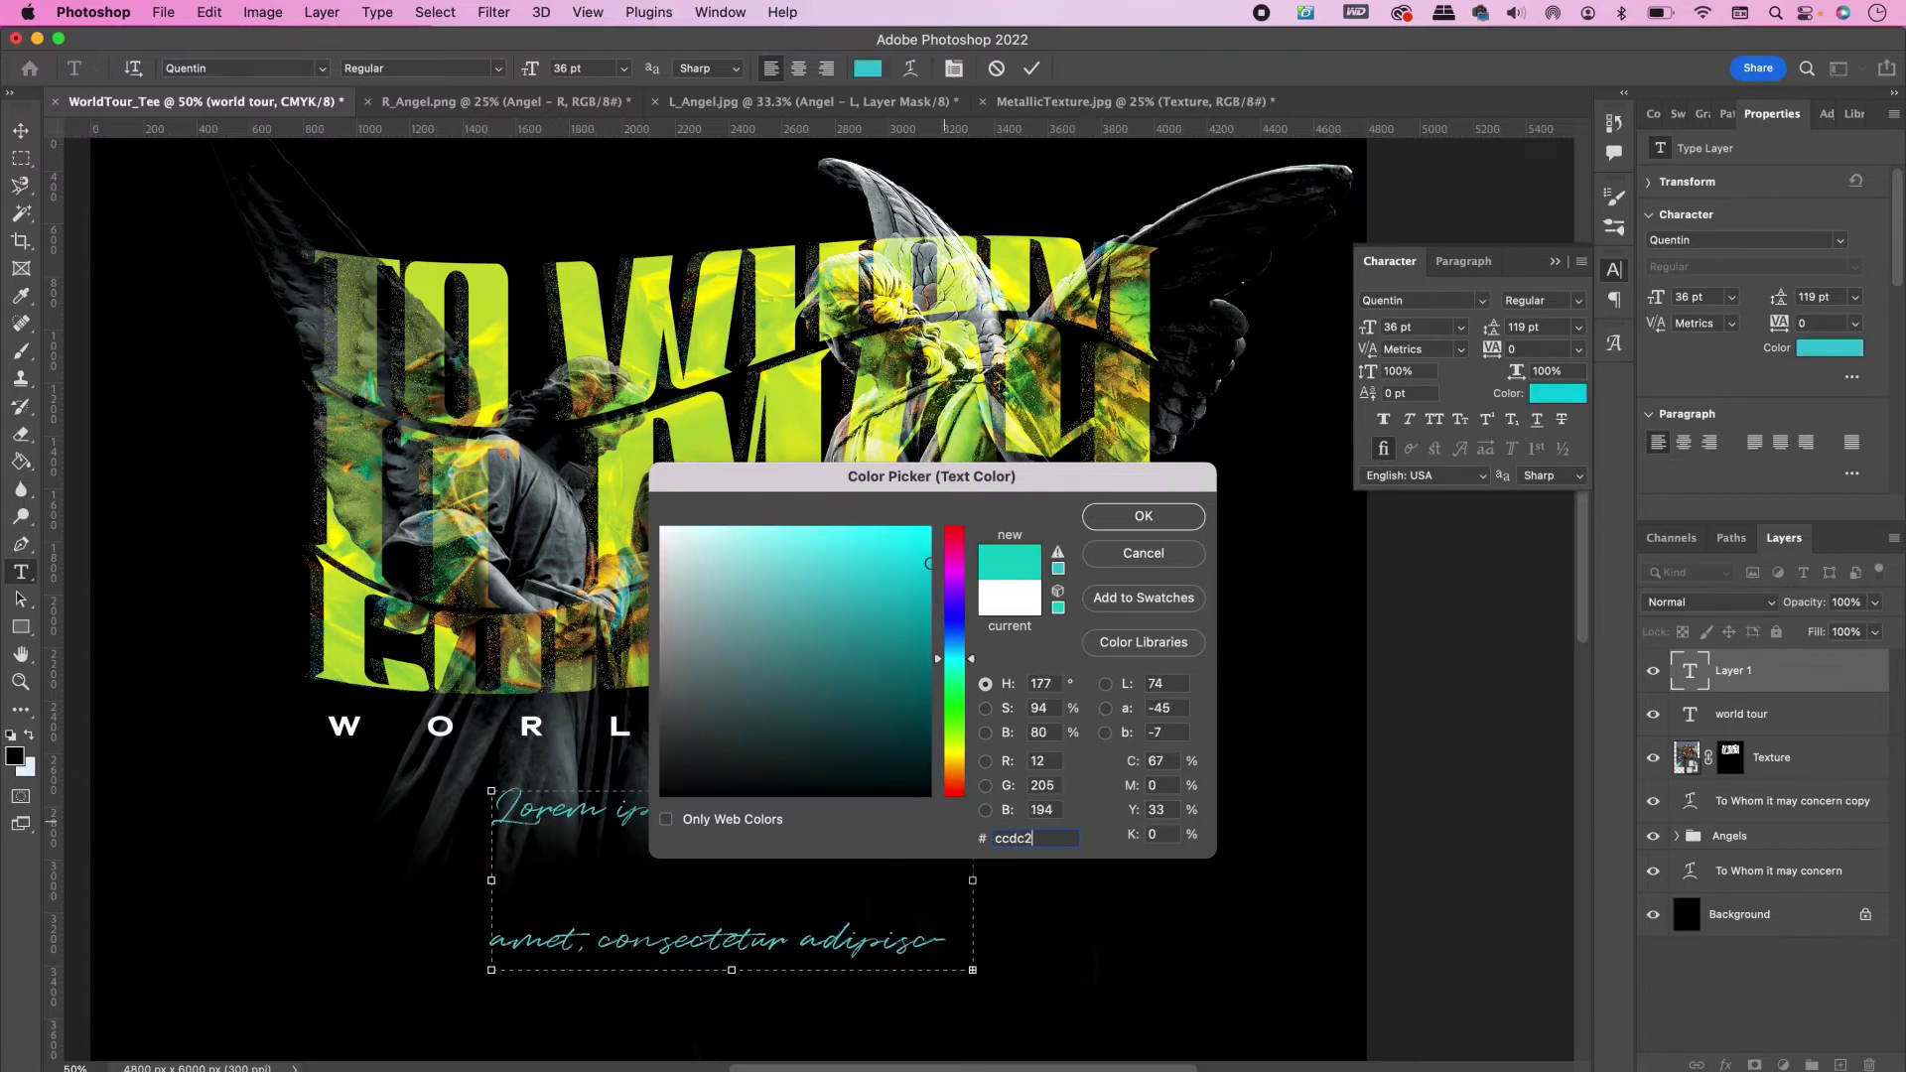
click(1144, 517)
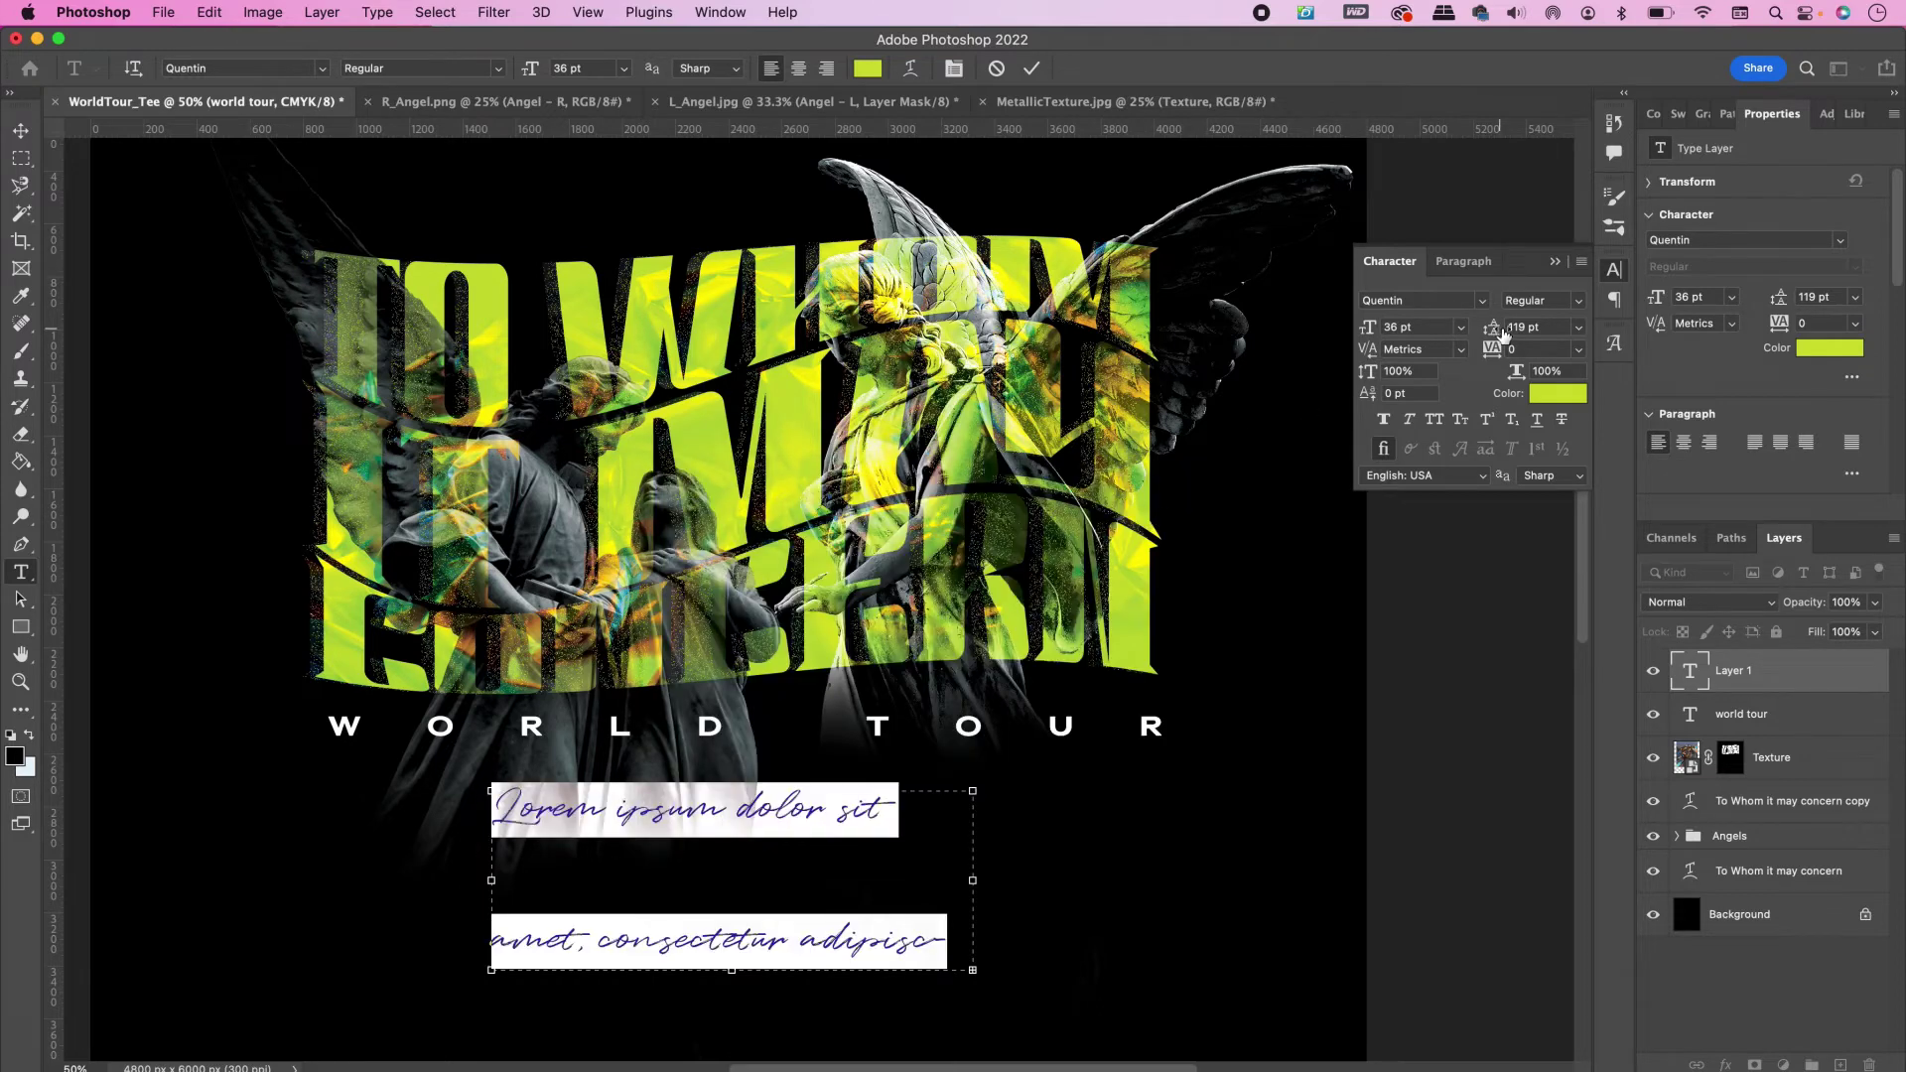
key(shift+Down)
key(shift+Down)
key(shift+Down)
key(shift+Down)
key(shift+Down)
key(shift+Down)
key(shift+Down)
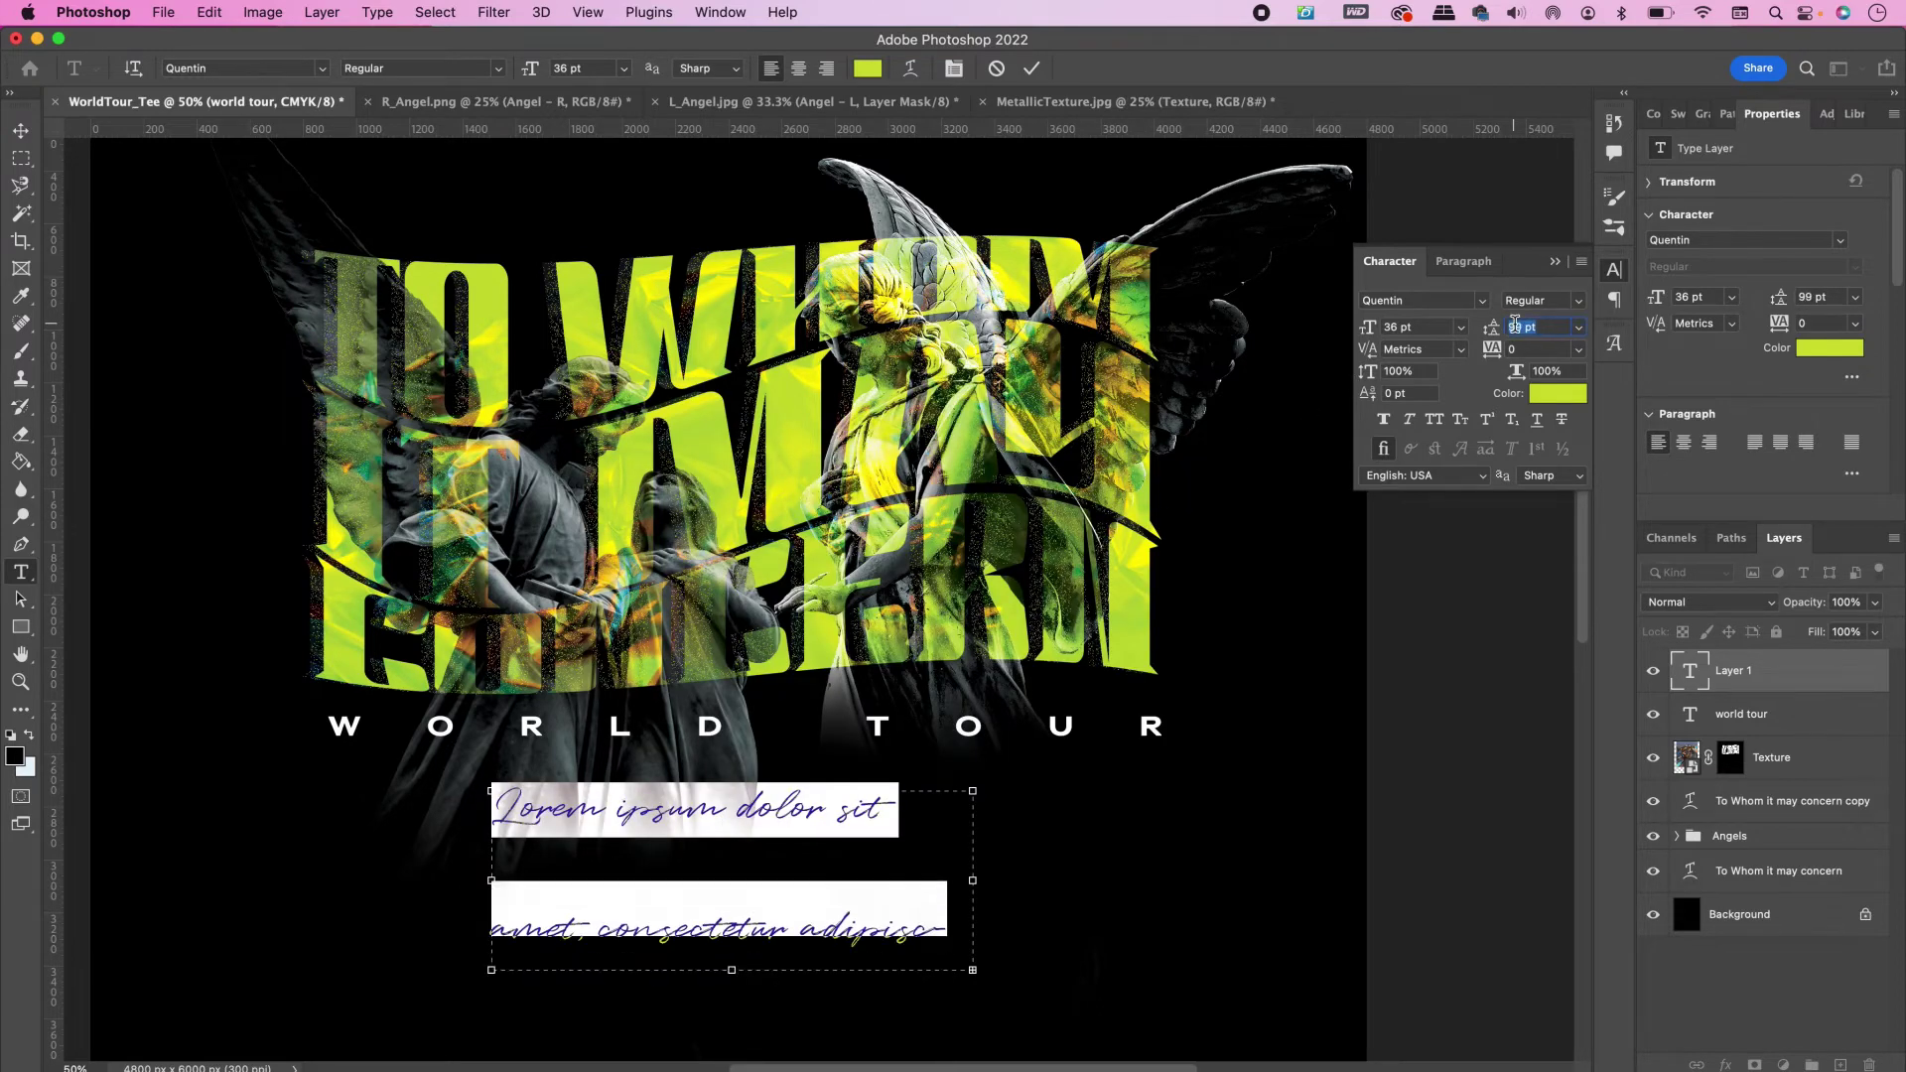
key(shift+Down)
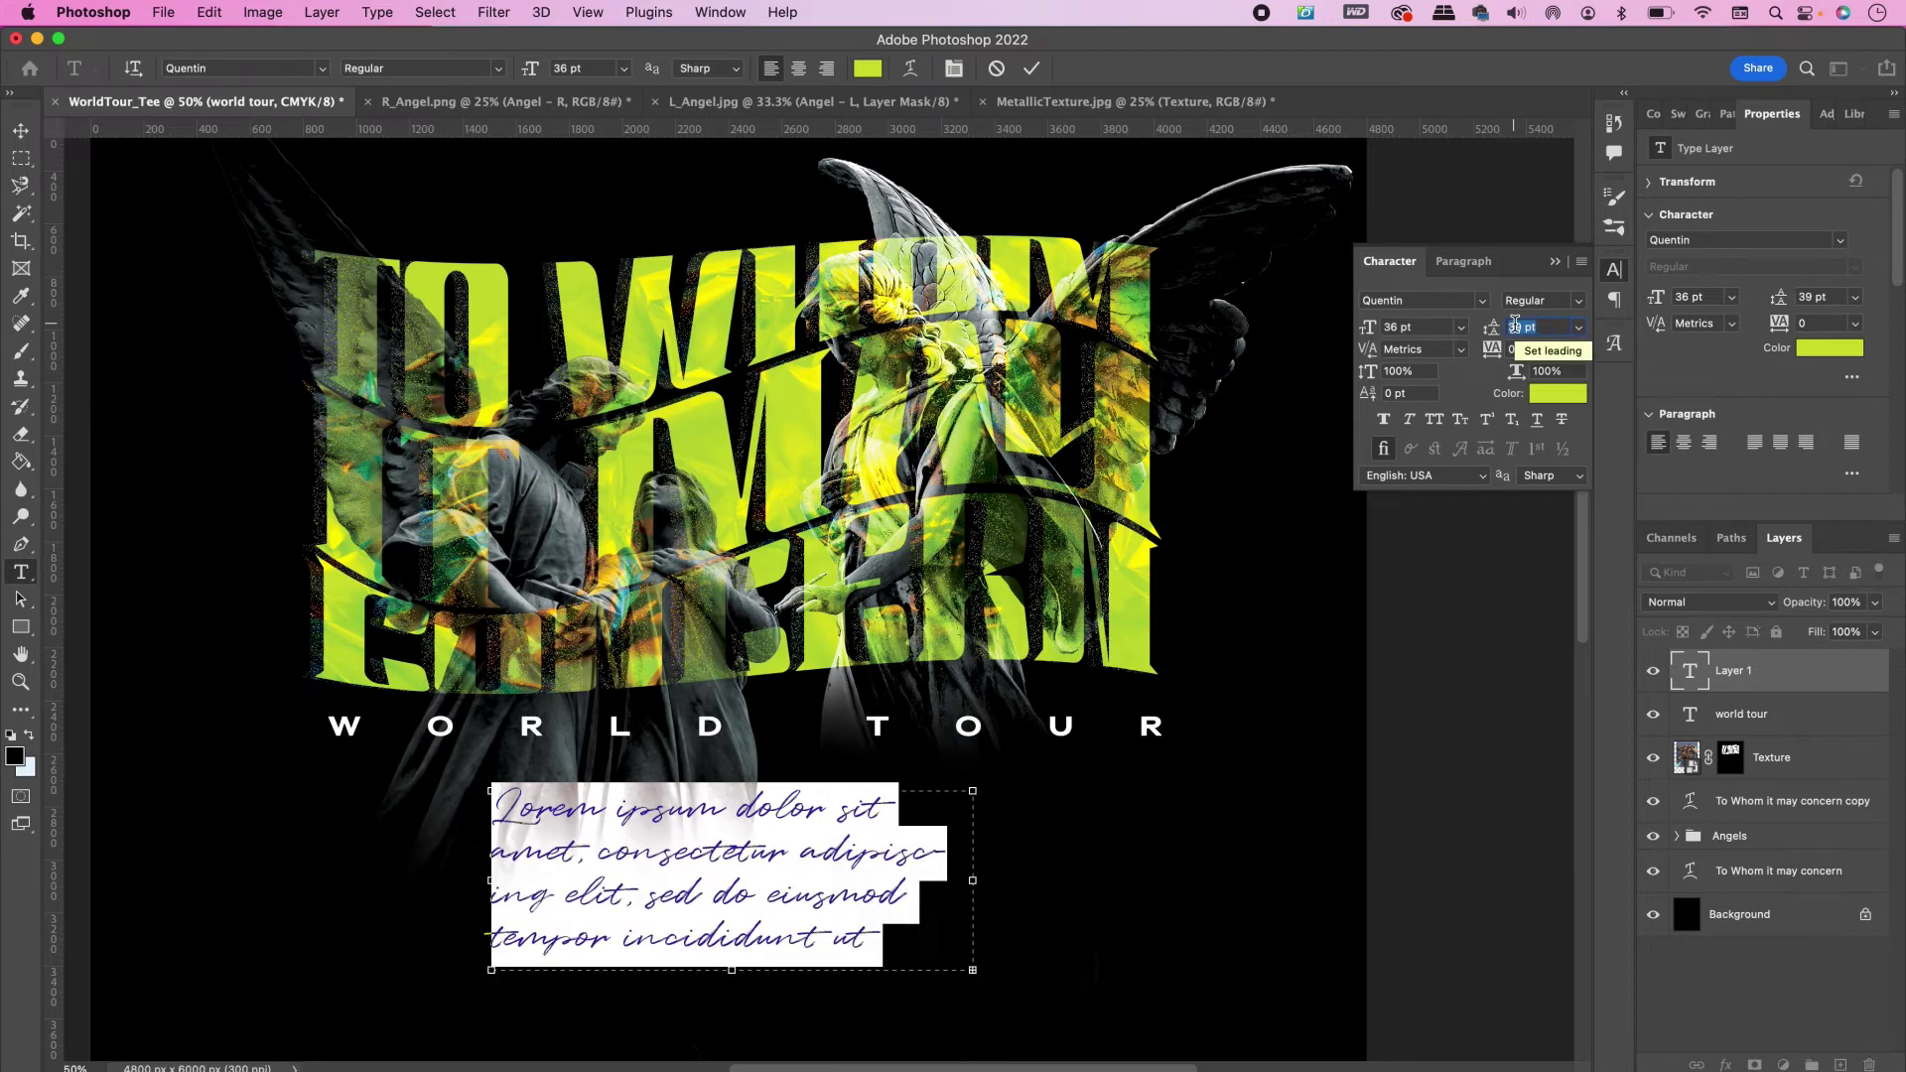
Replace the placeholder with 'Sincerely, Forever Yours', centre-align it, and commit
key(super+h)
key(super+h)
key(super+h)
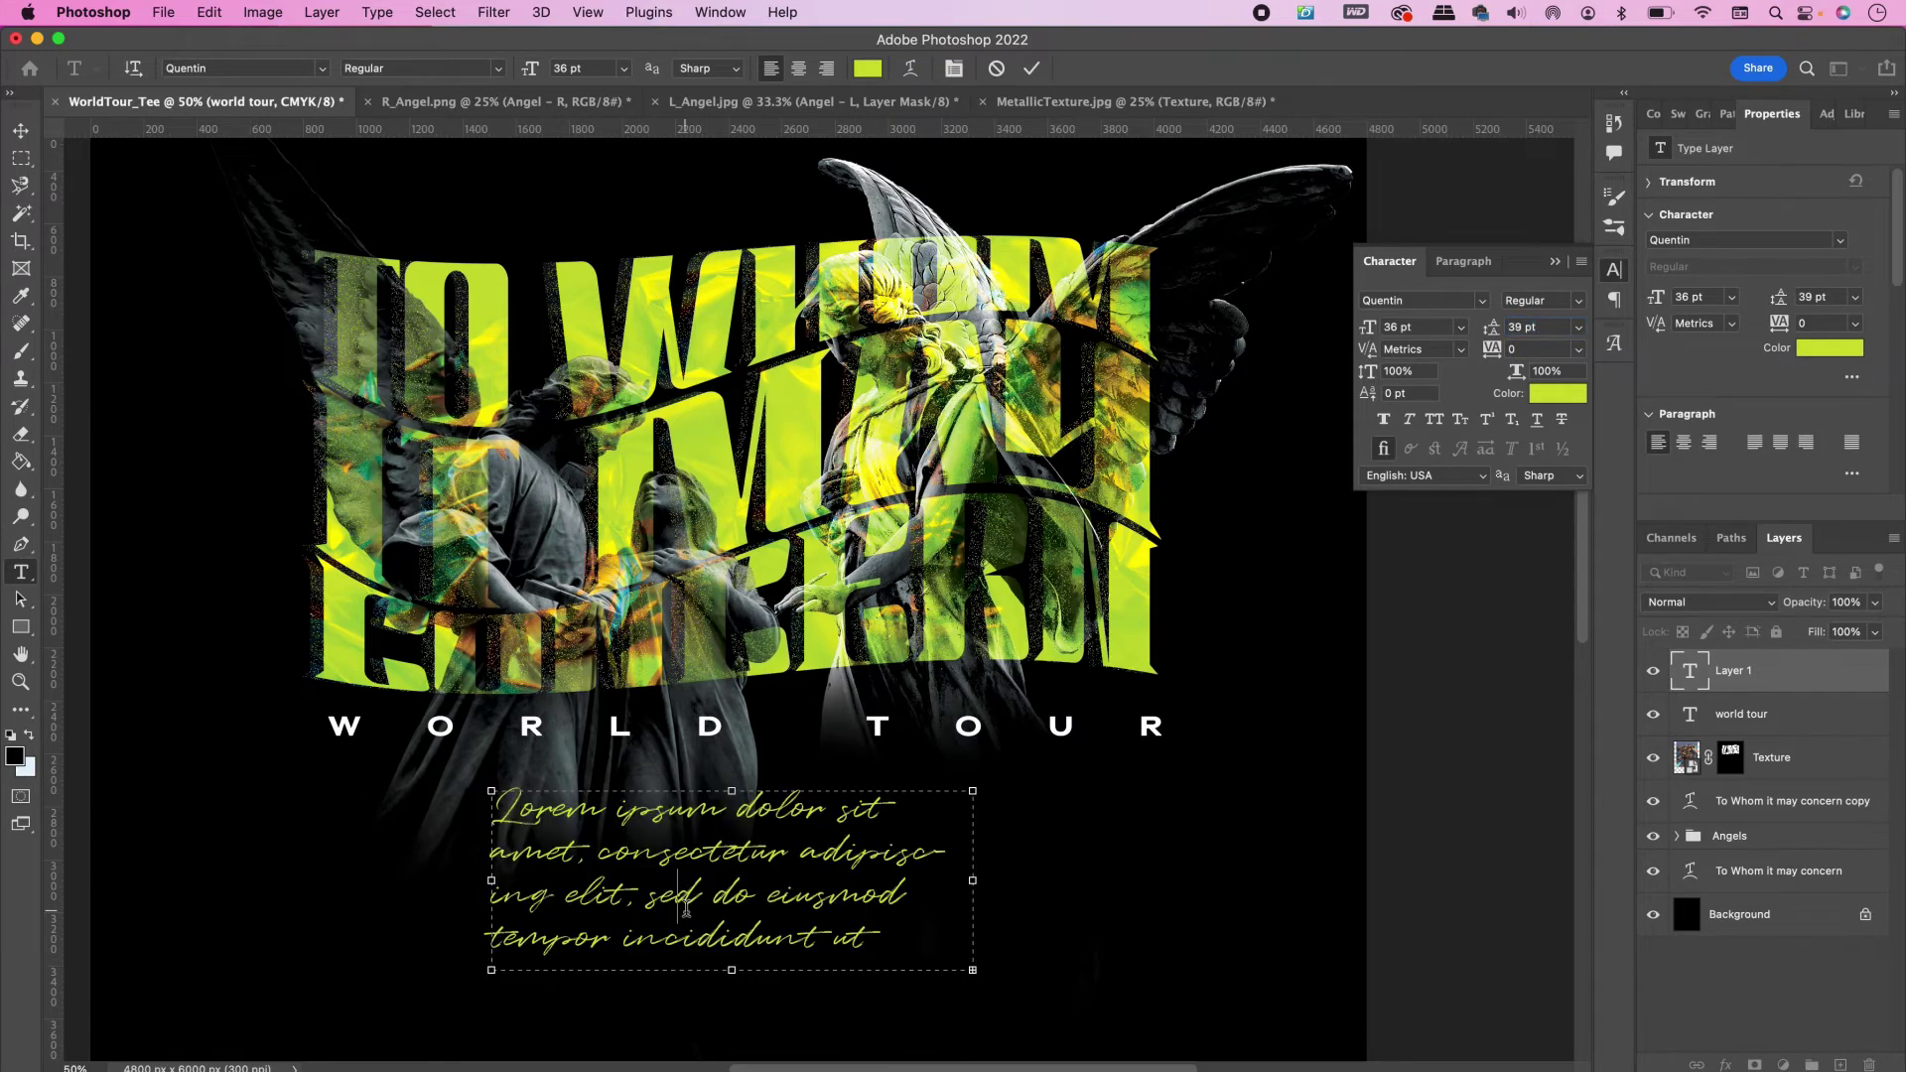
text(Sin)
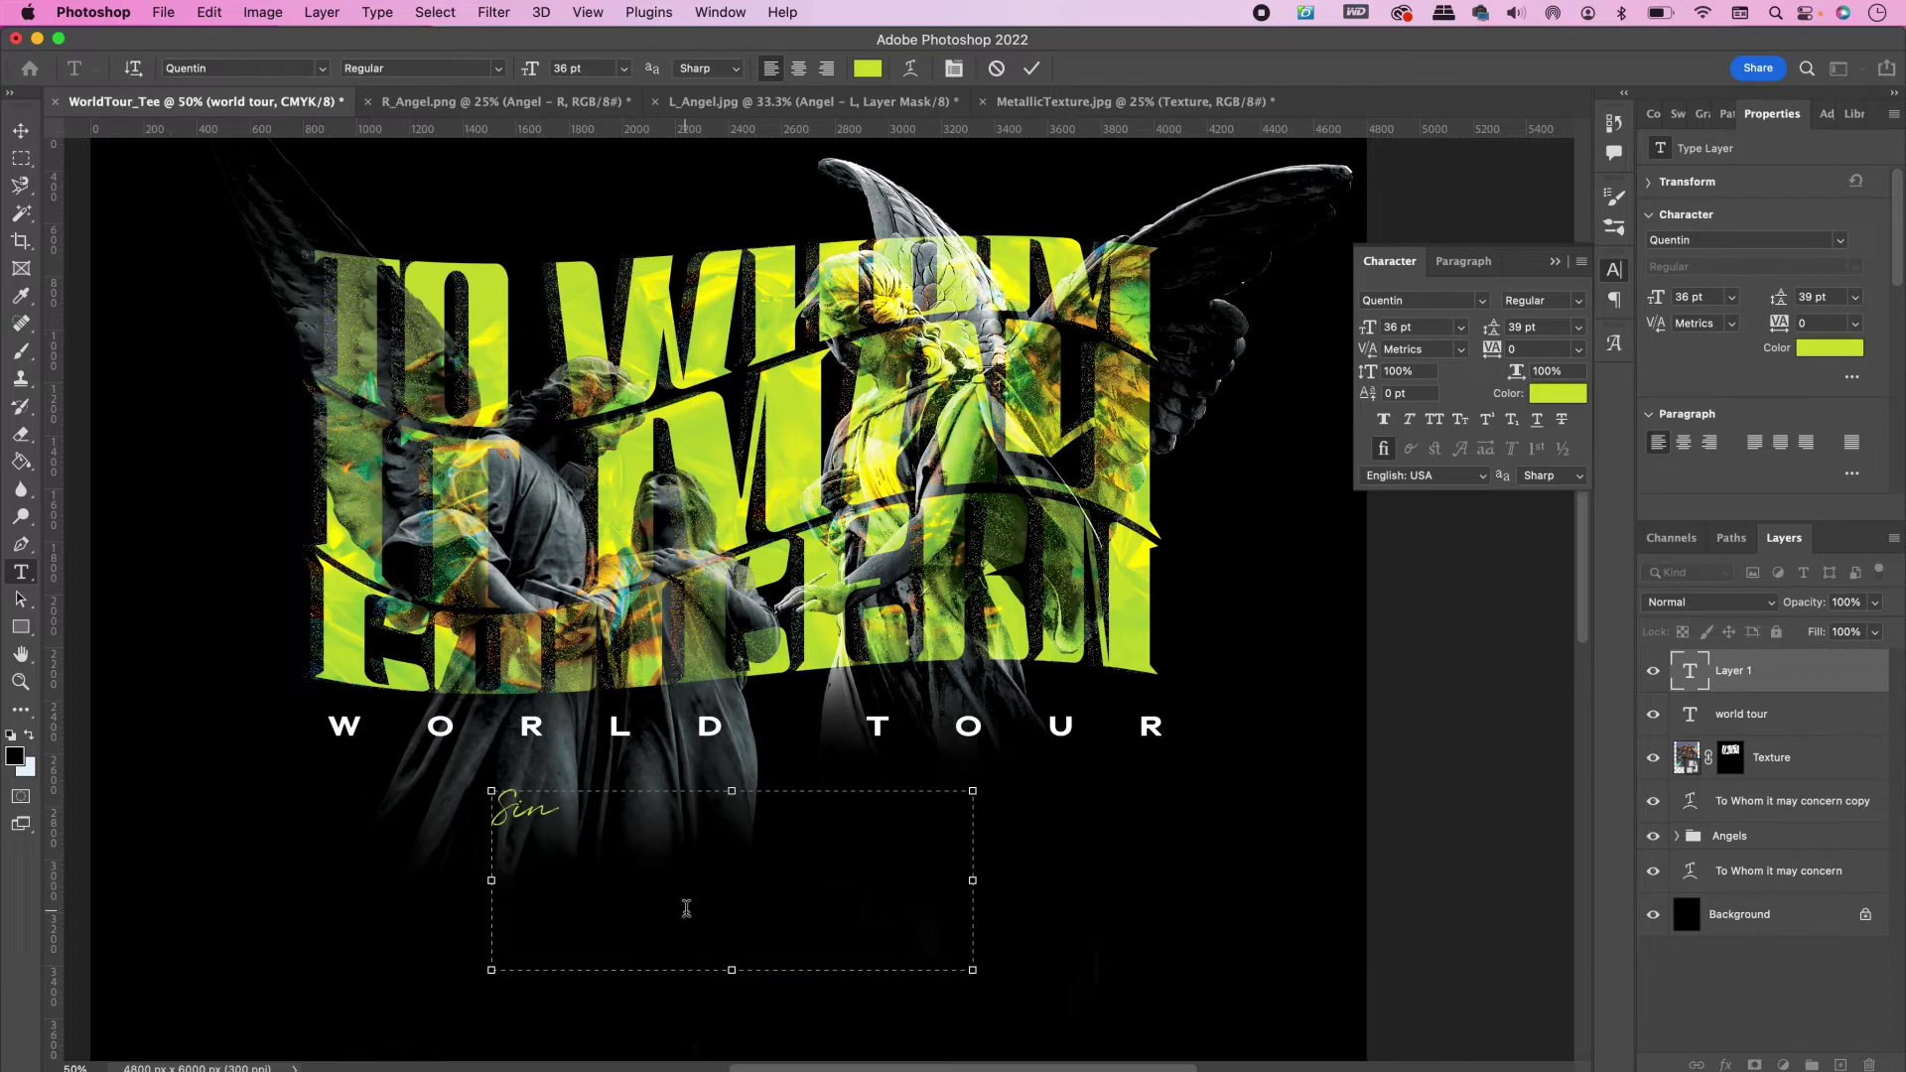
text(cerely, )
text(Fore)
text(ve)
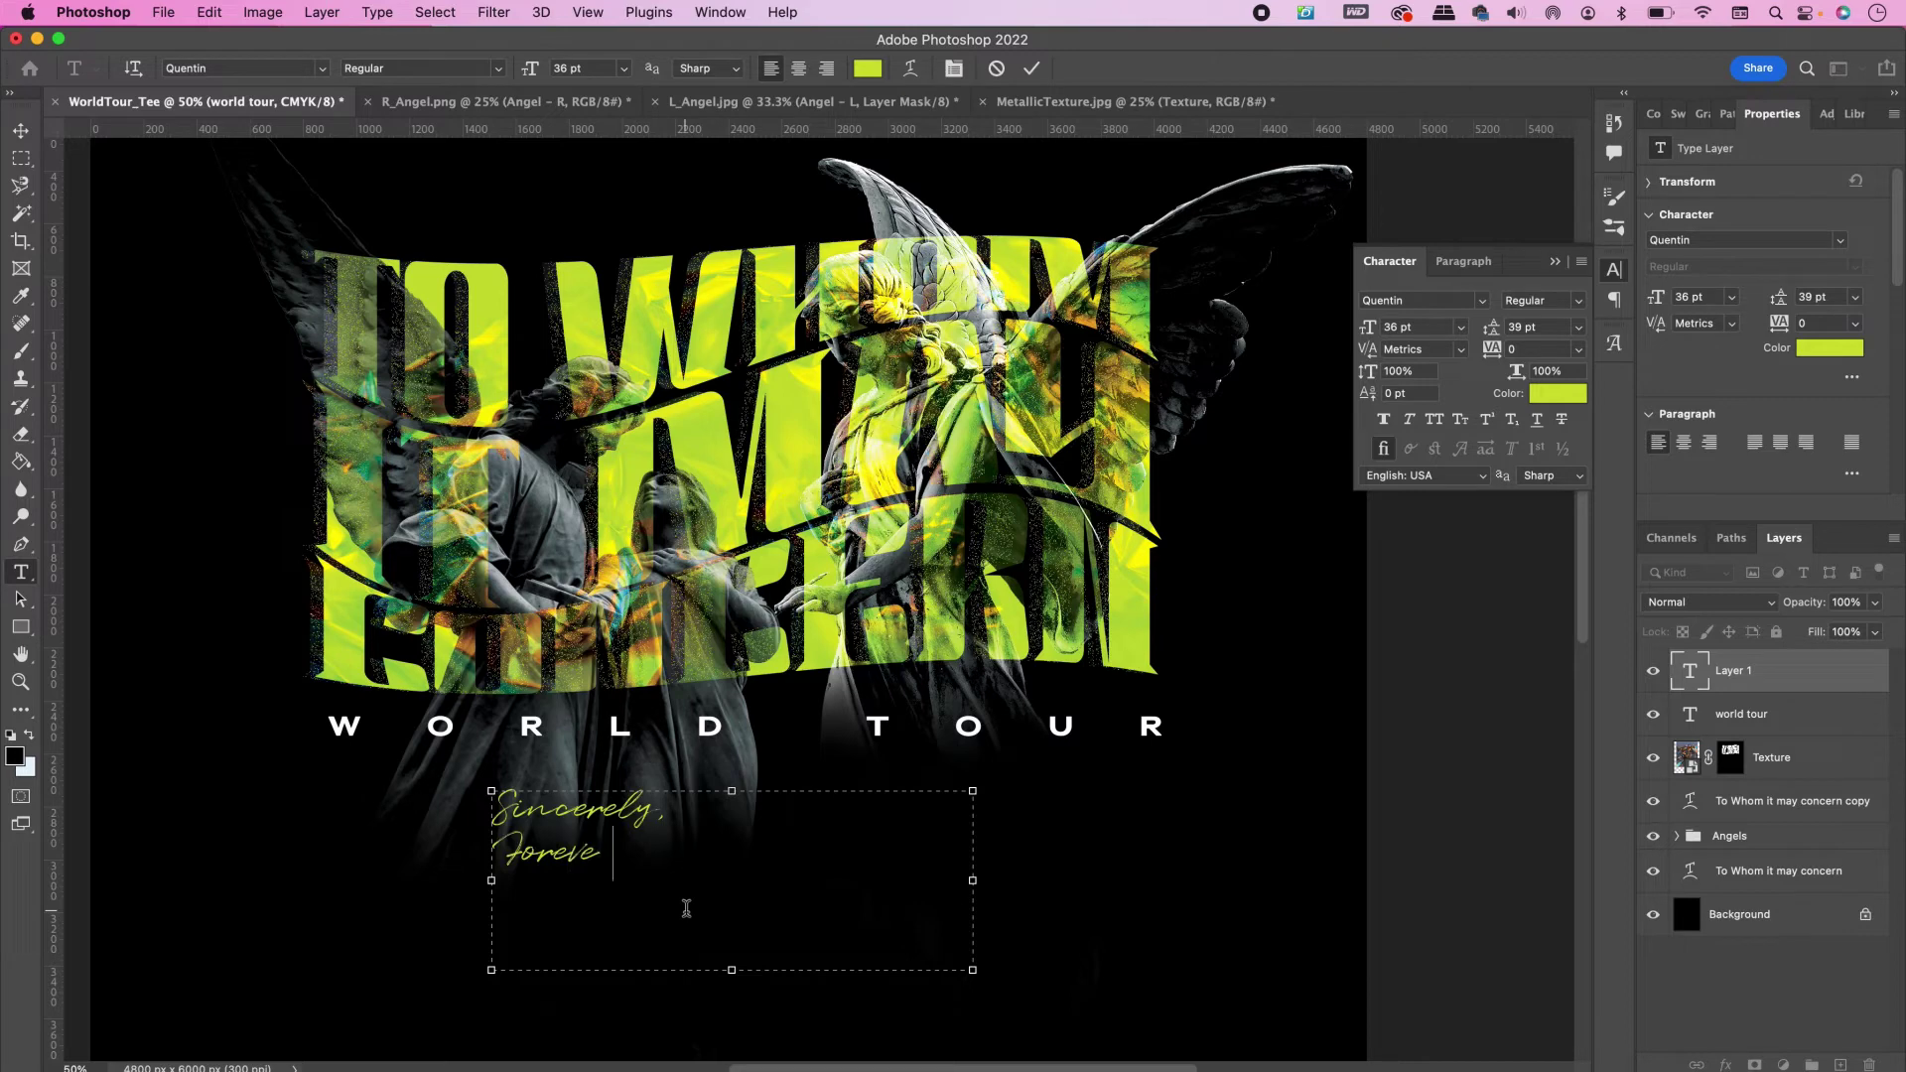
text(r Yours)
key(super+a)
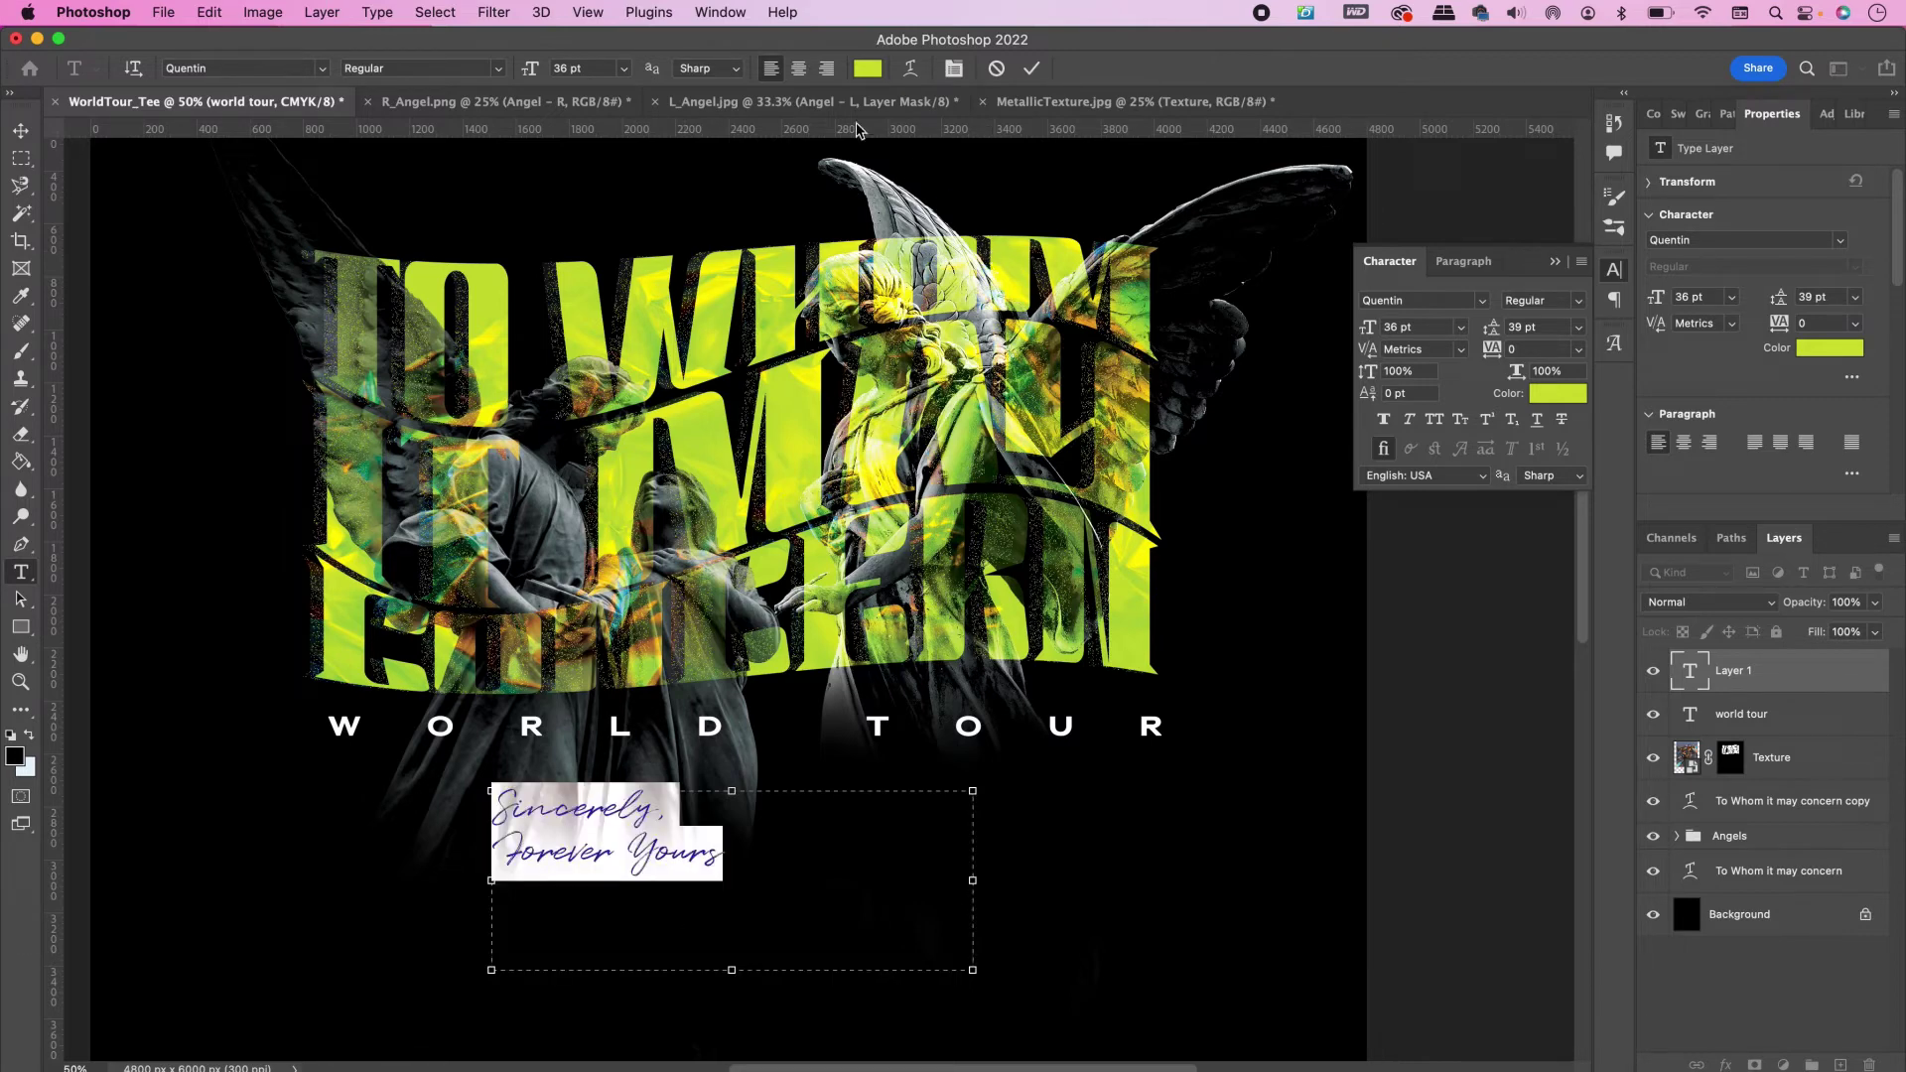
click(800, 69)
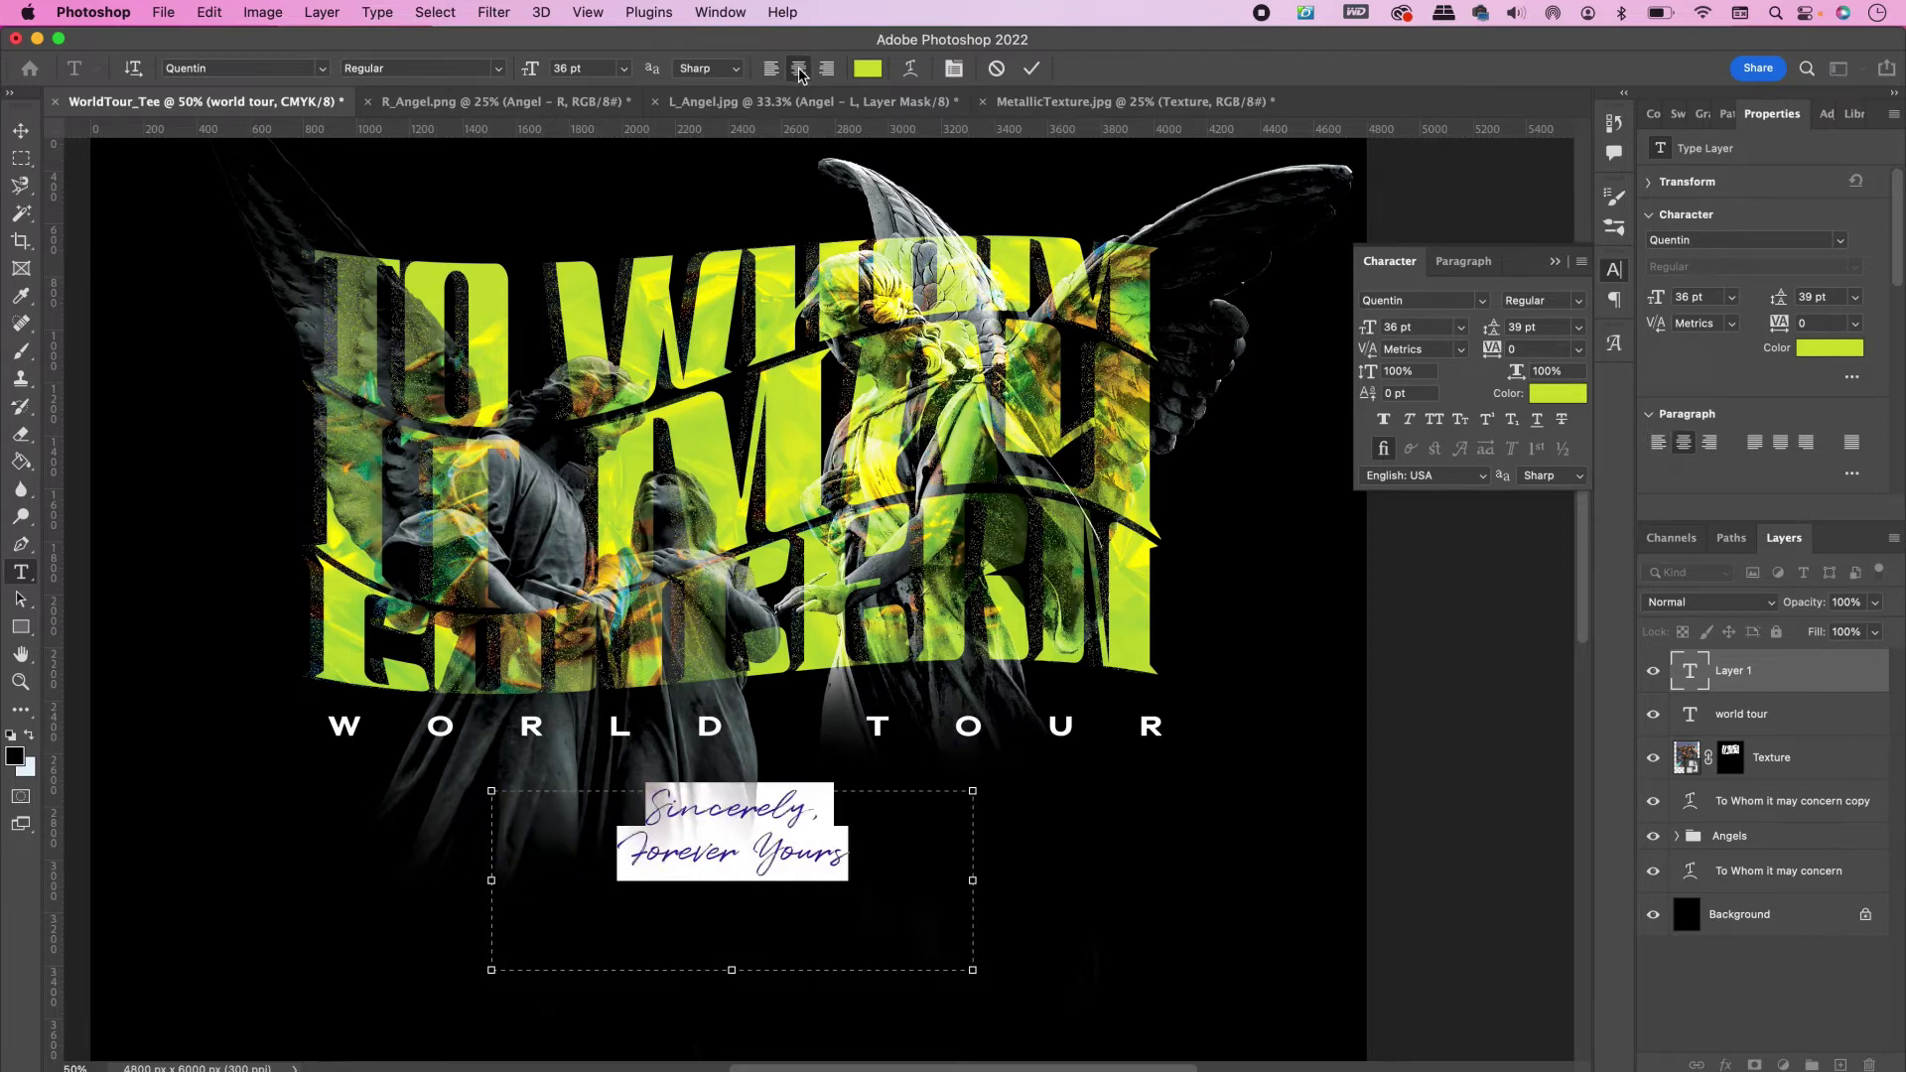
click(1032, 68)
Move the sign-off up closer to WORLD TOUR
key(v)
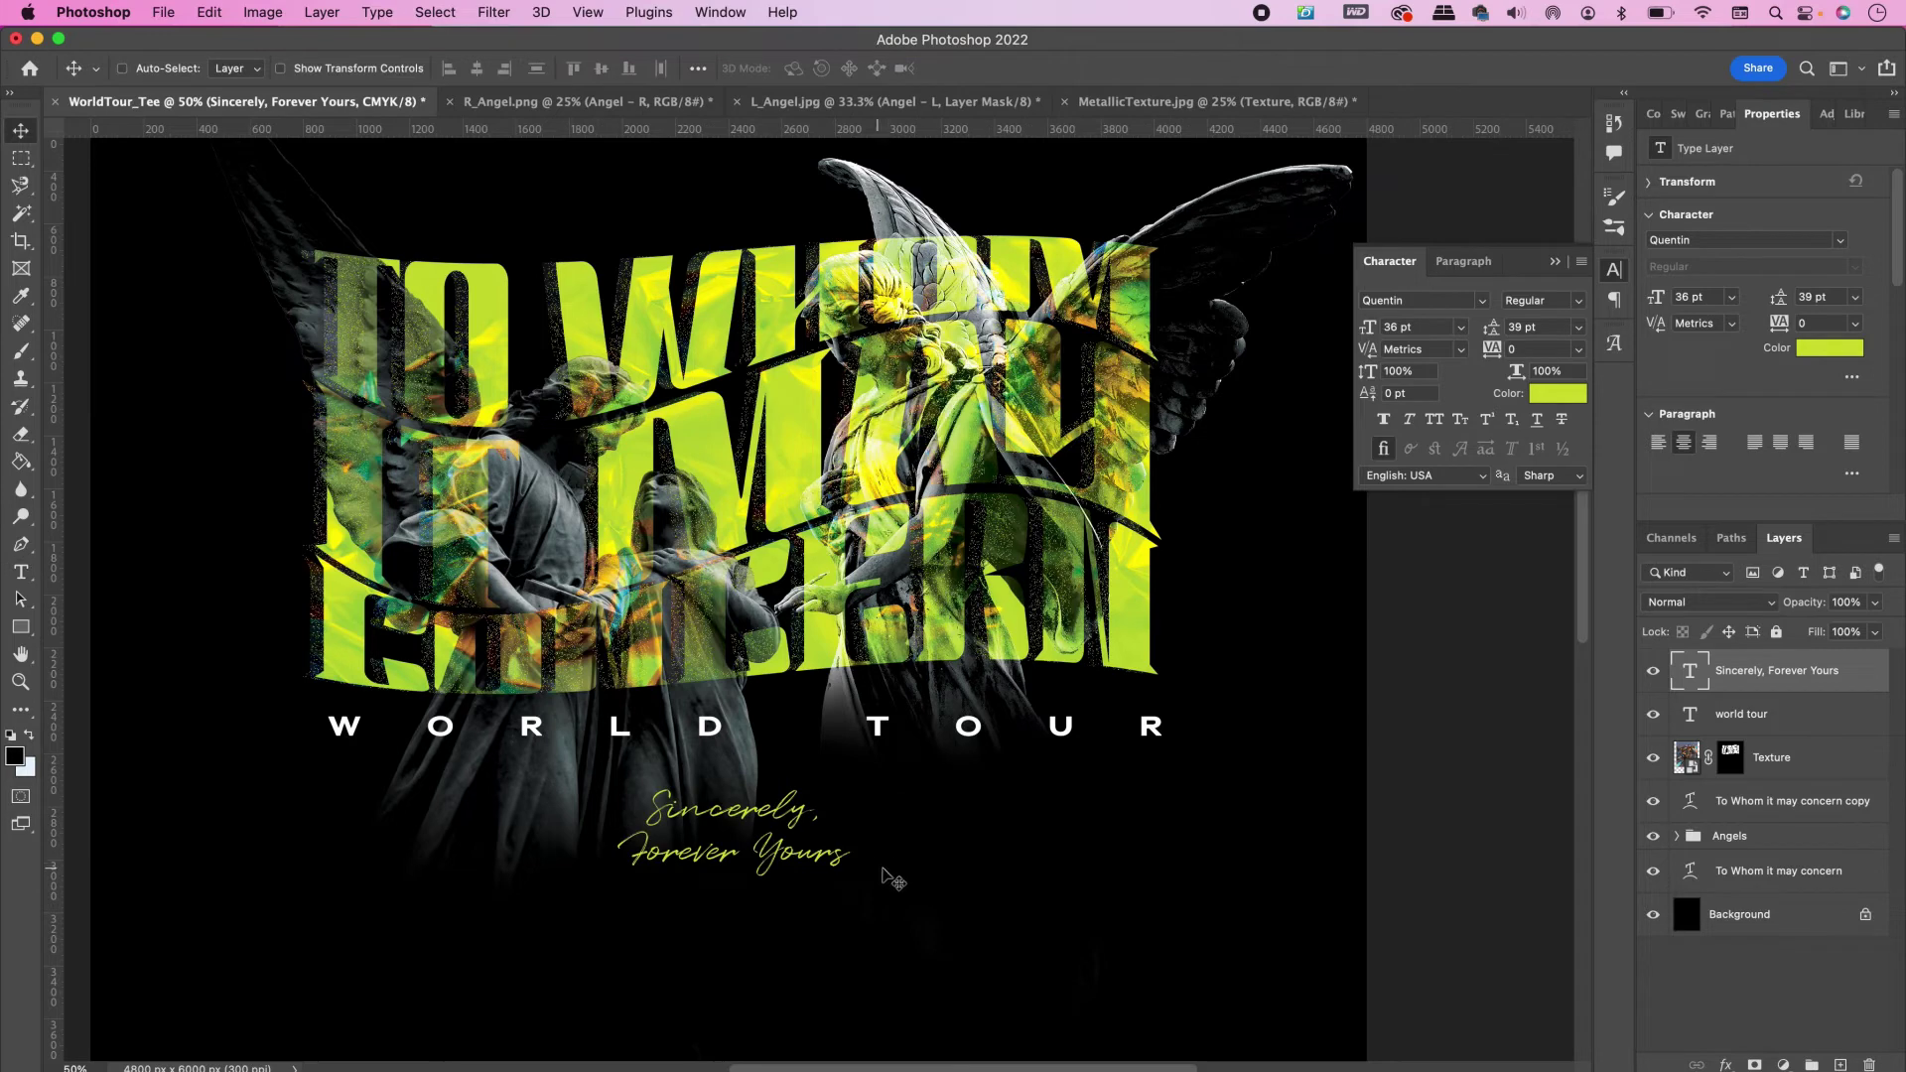
drag(892, 875, 886, 851)
scroll(893, 852, down, 2)
scroll(897, 849, down, 1)
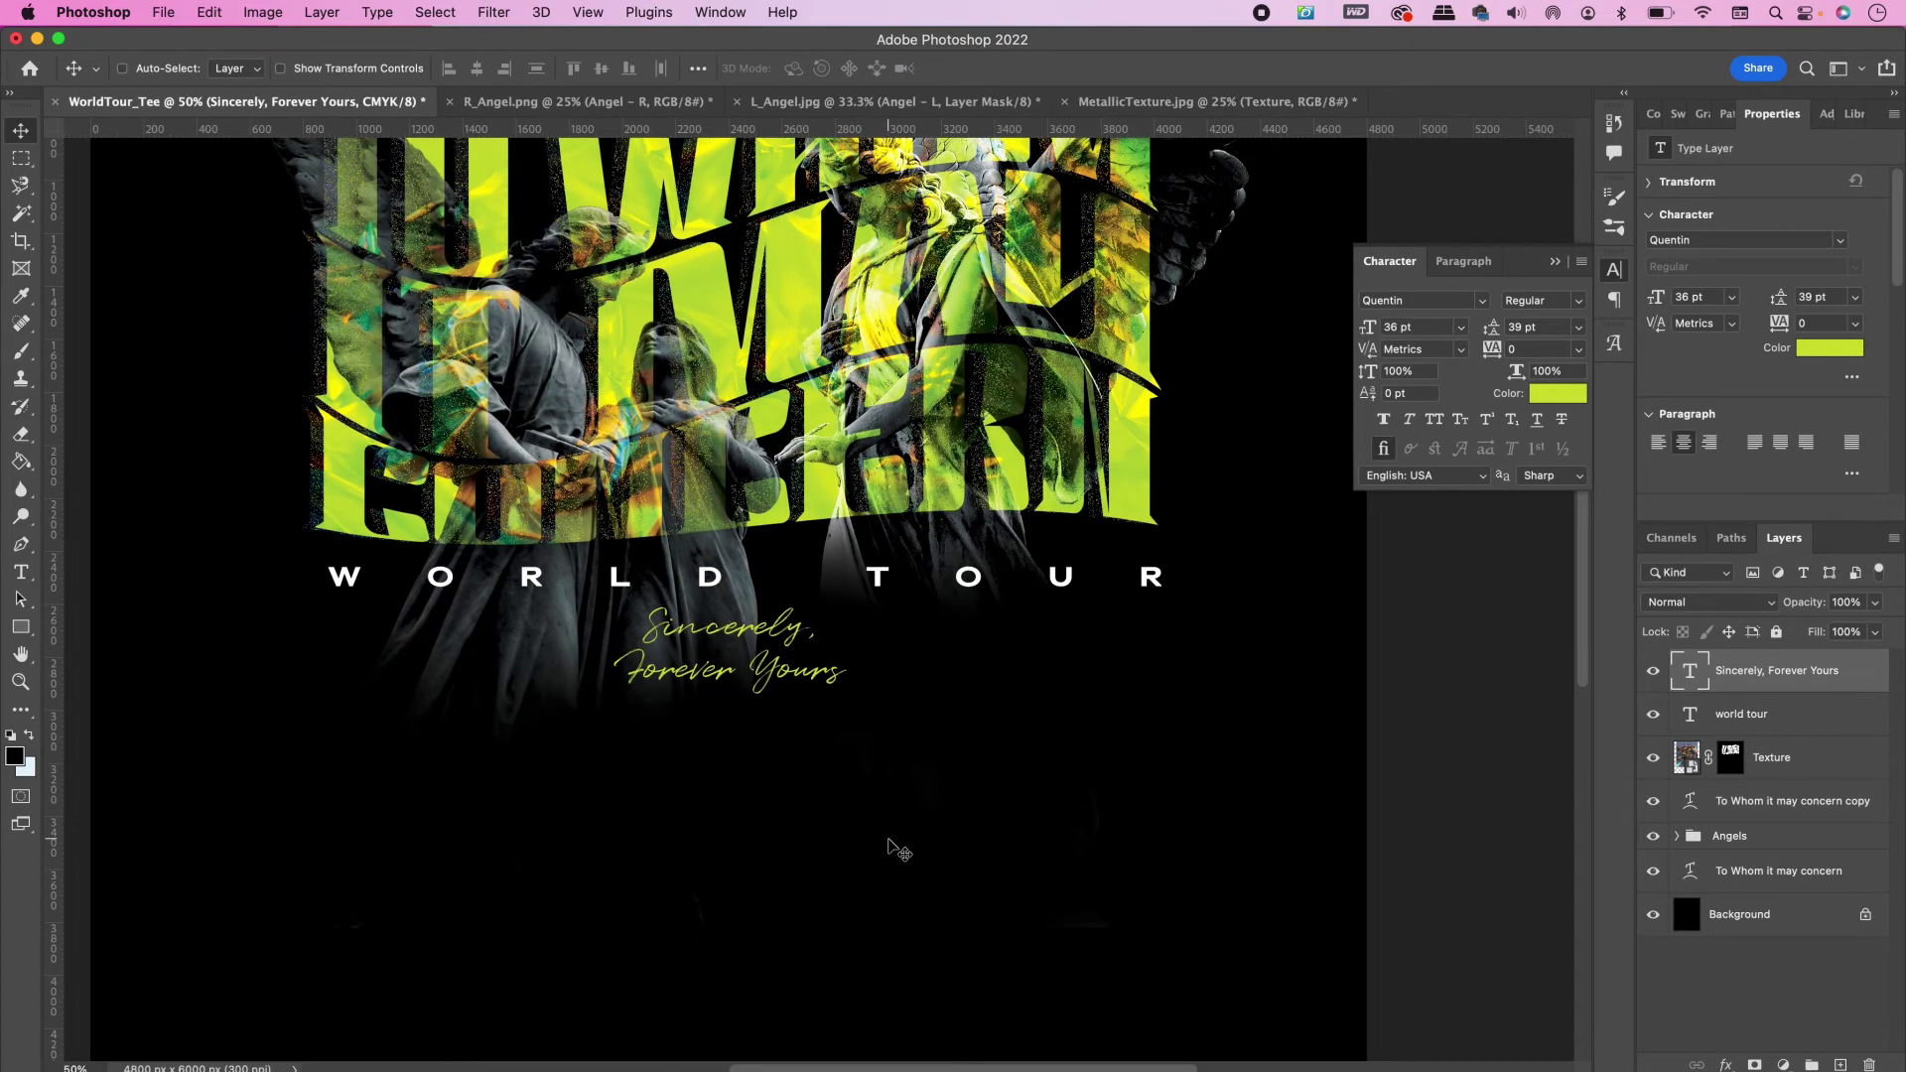
key(y)
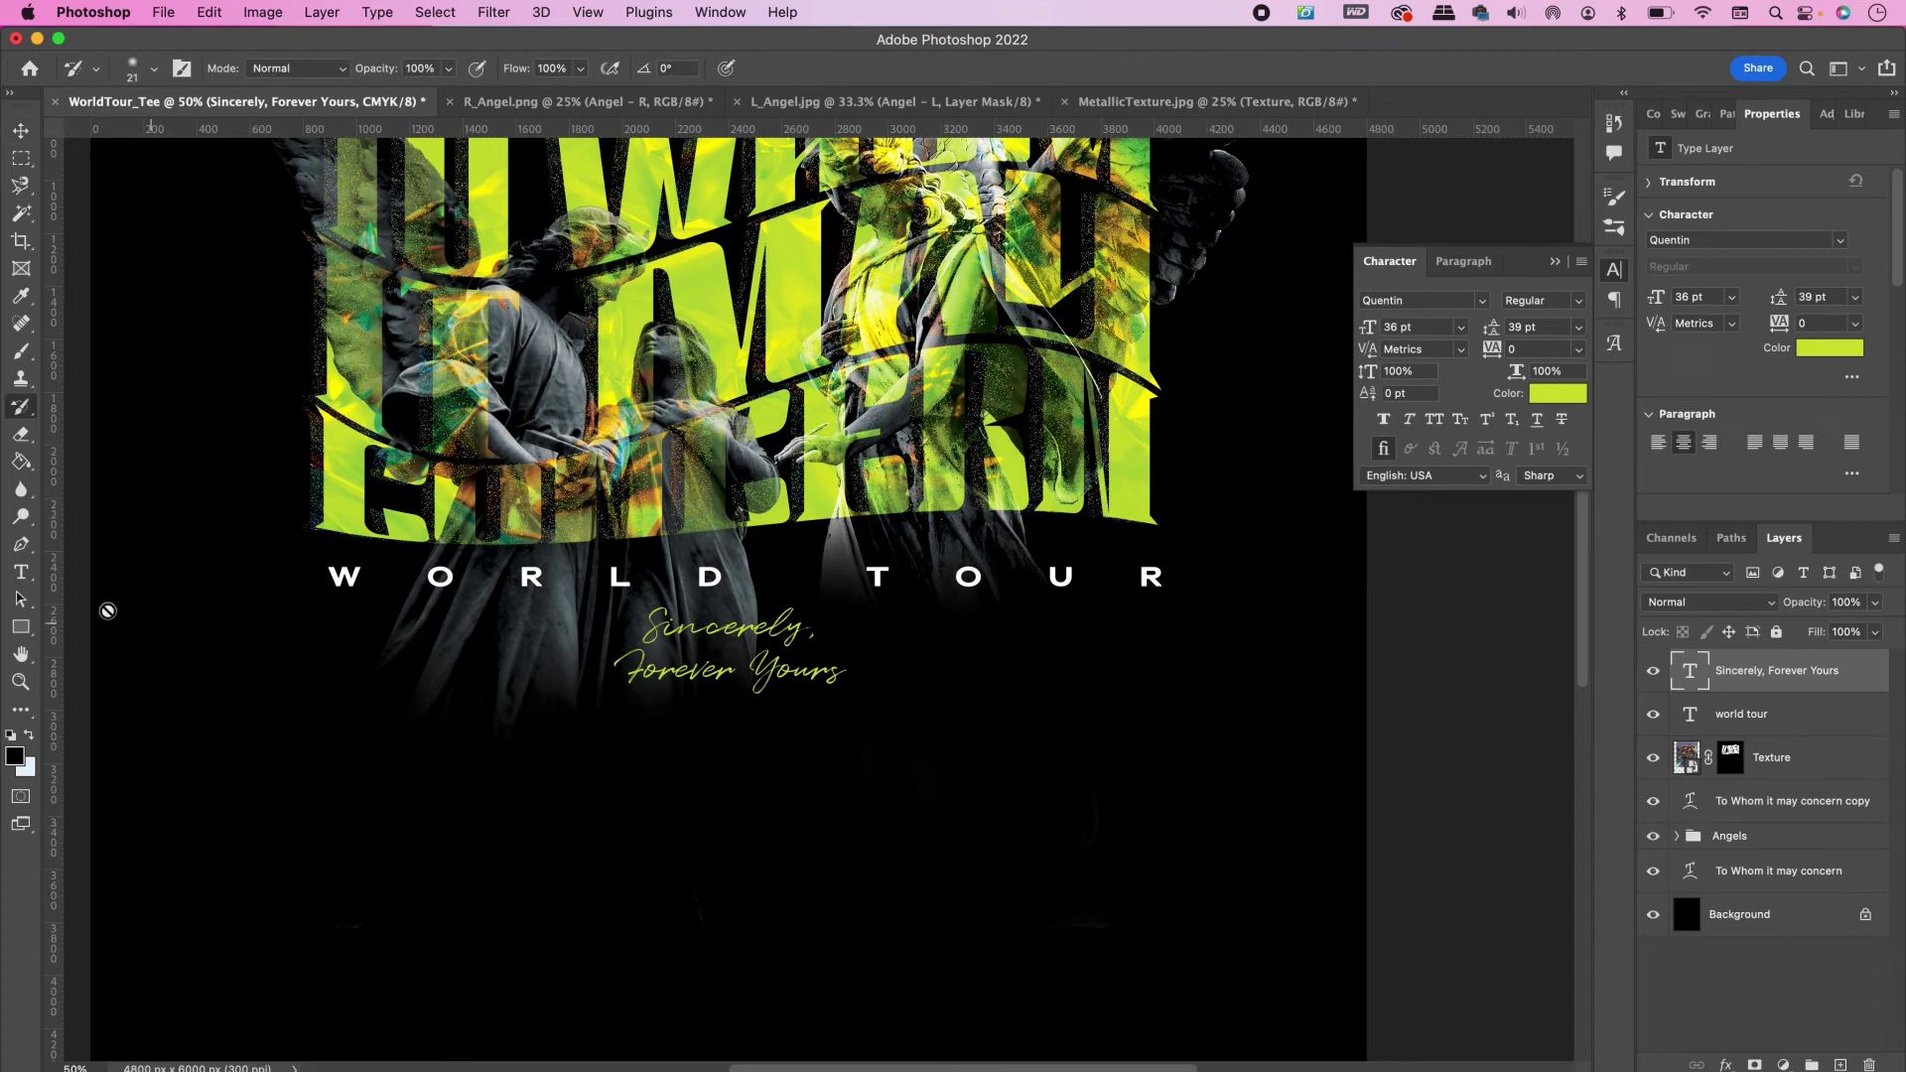
Add a white 134 pt '2023' text layer below the sign-off and commit it
click(21, 573)
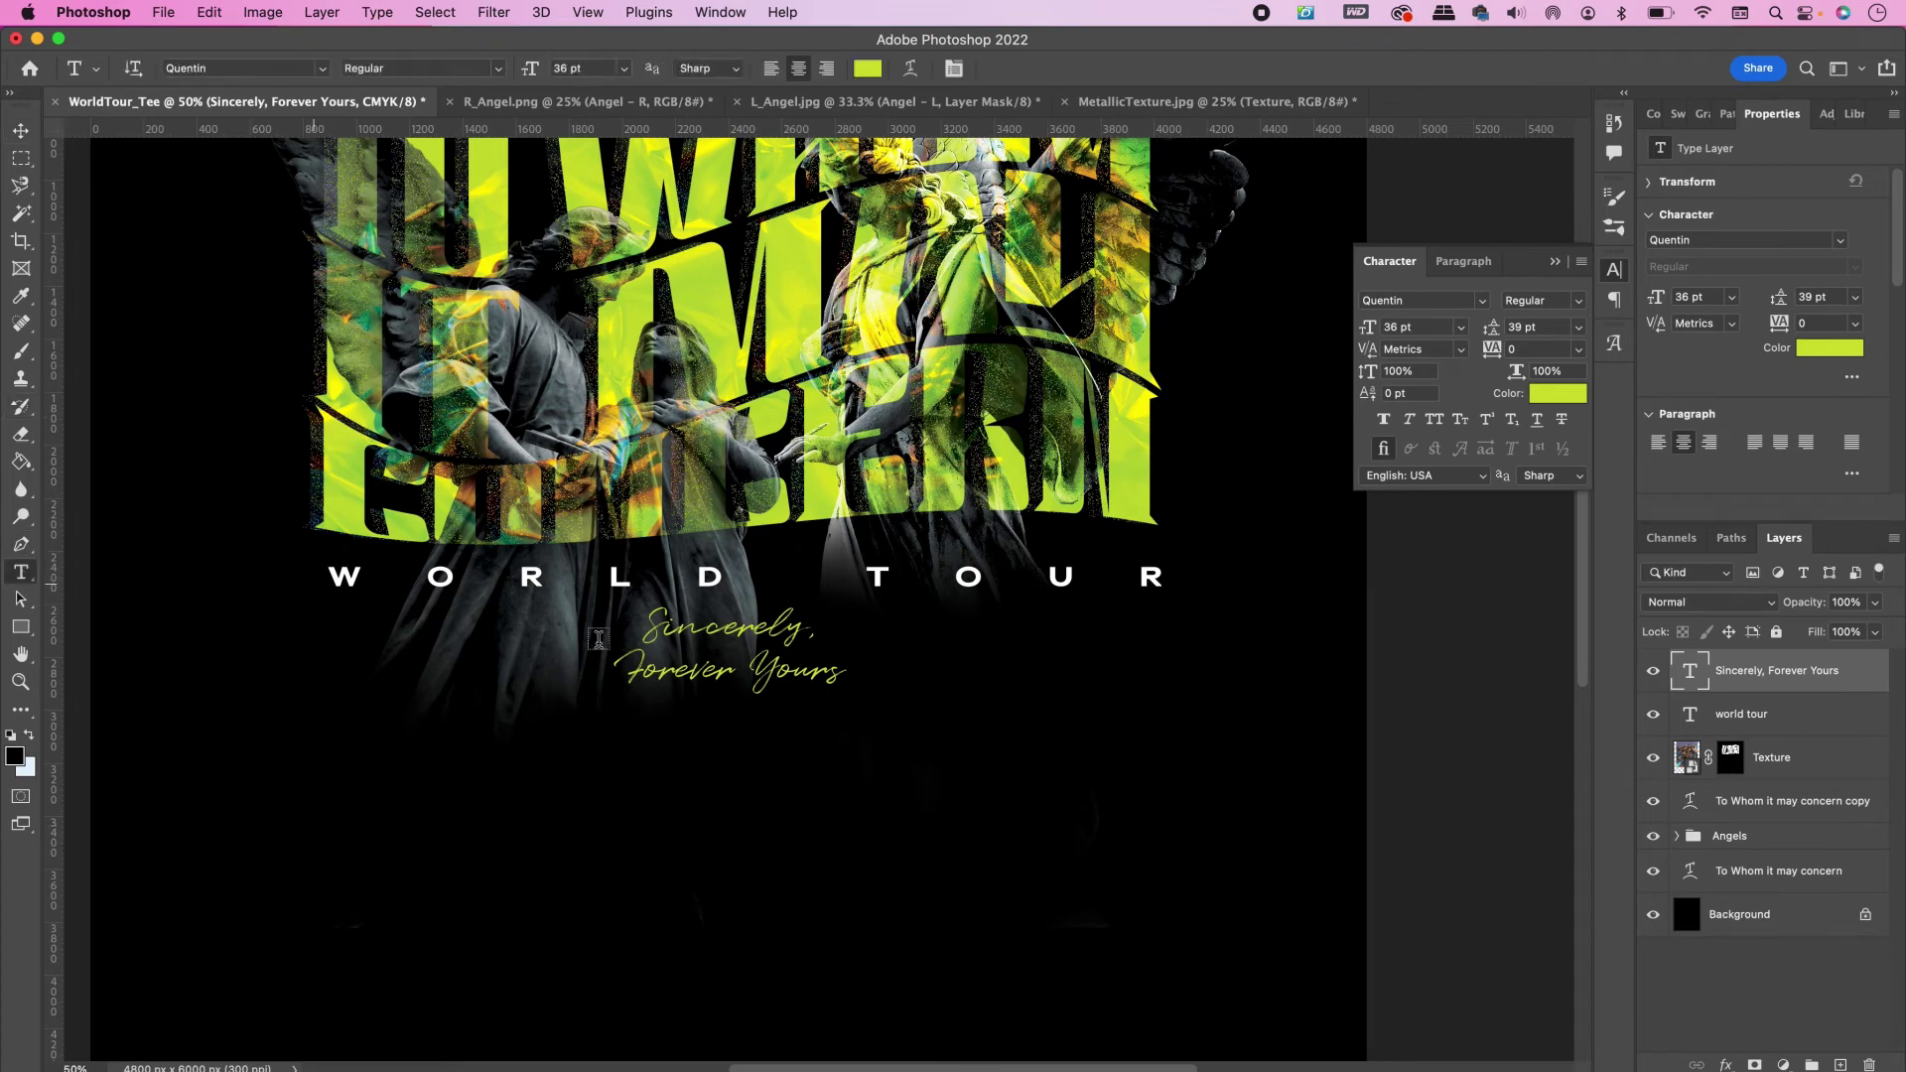
click(1005, 791)
text(20)
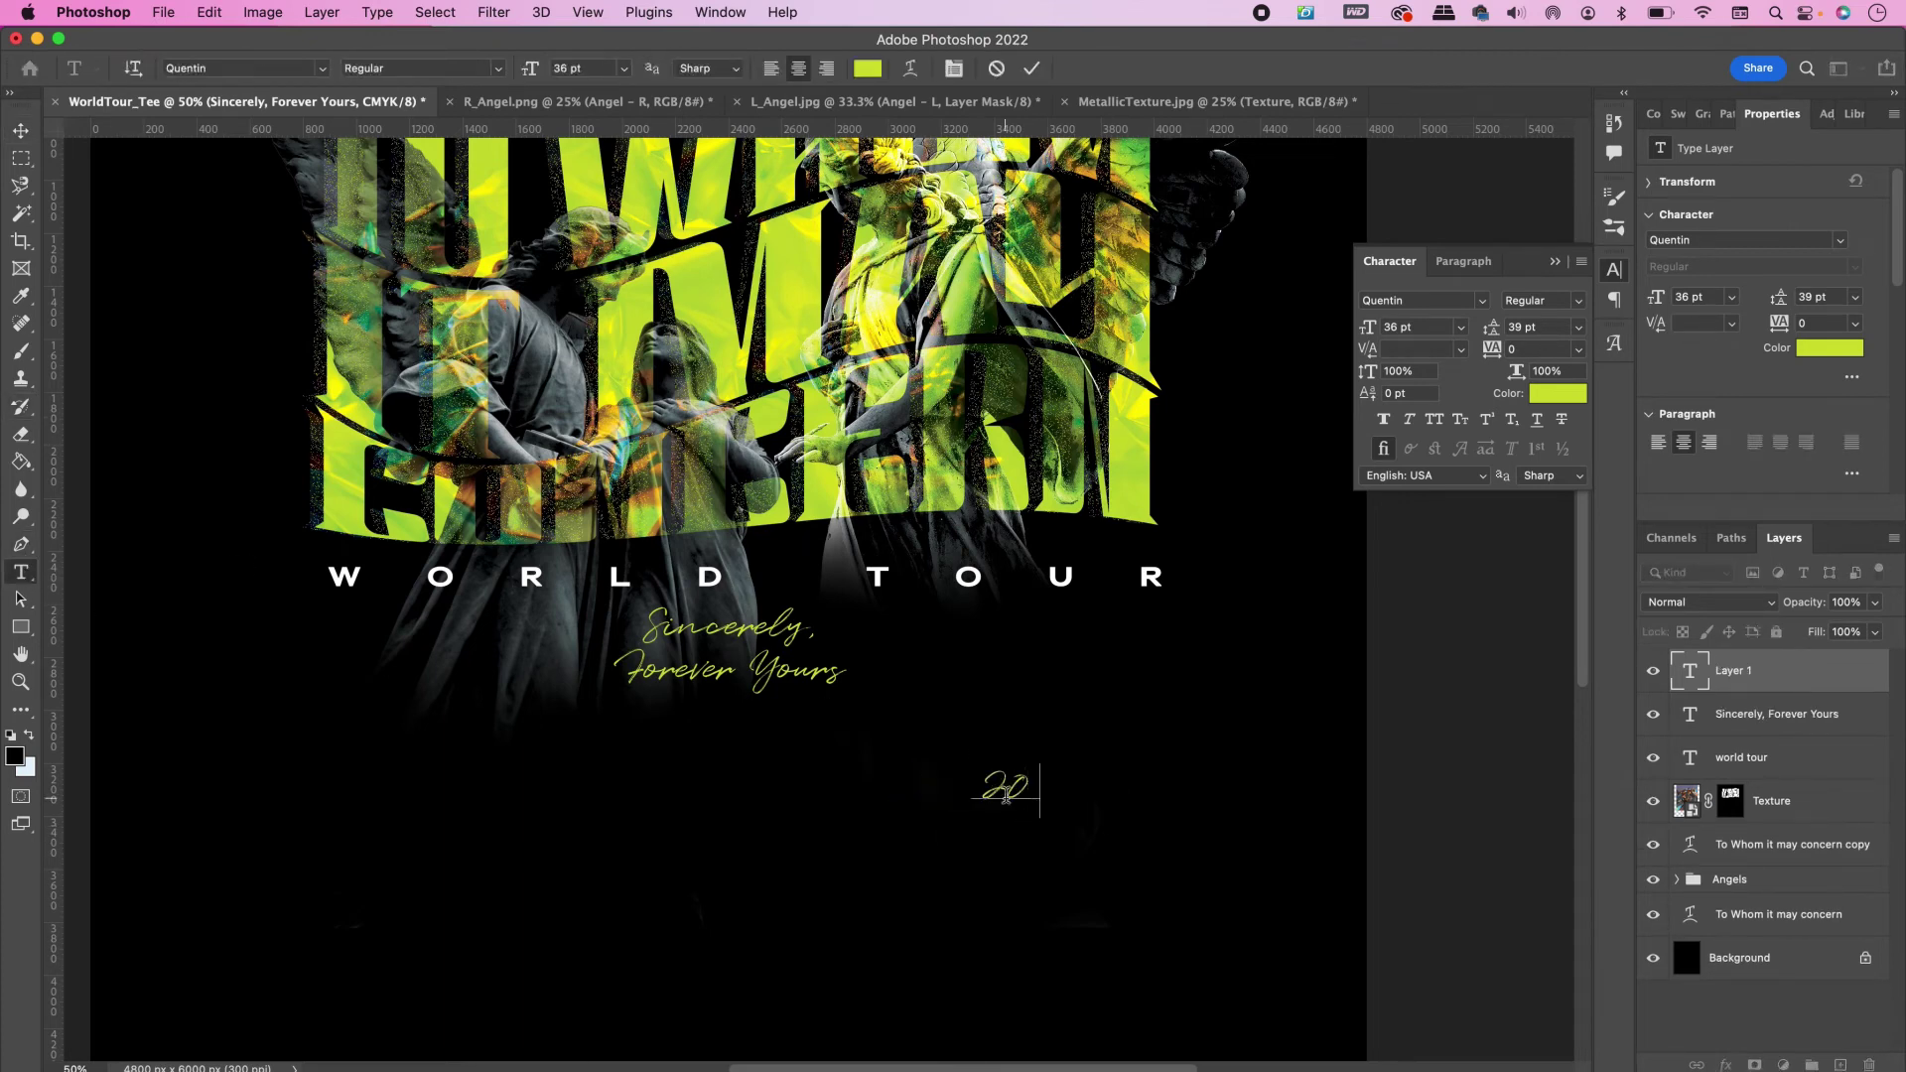
text(23)
key(super+a)
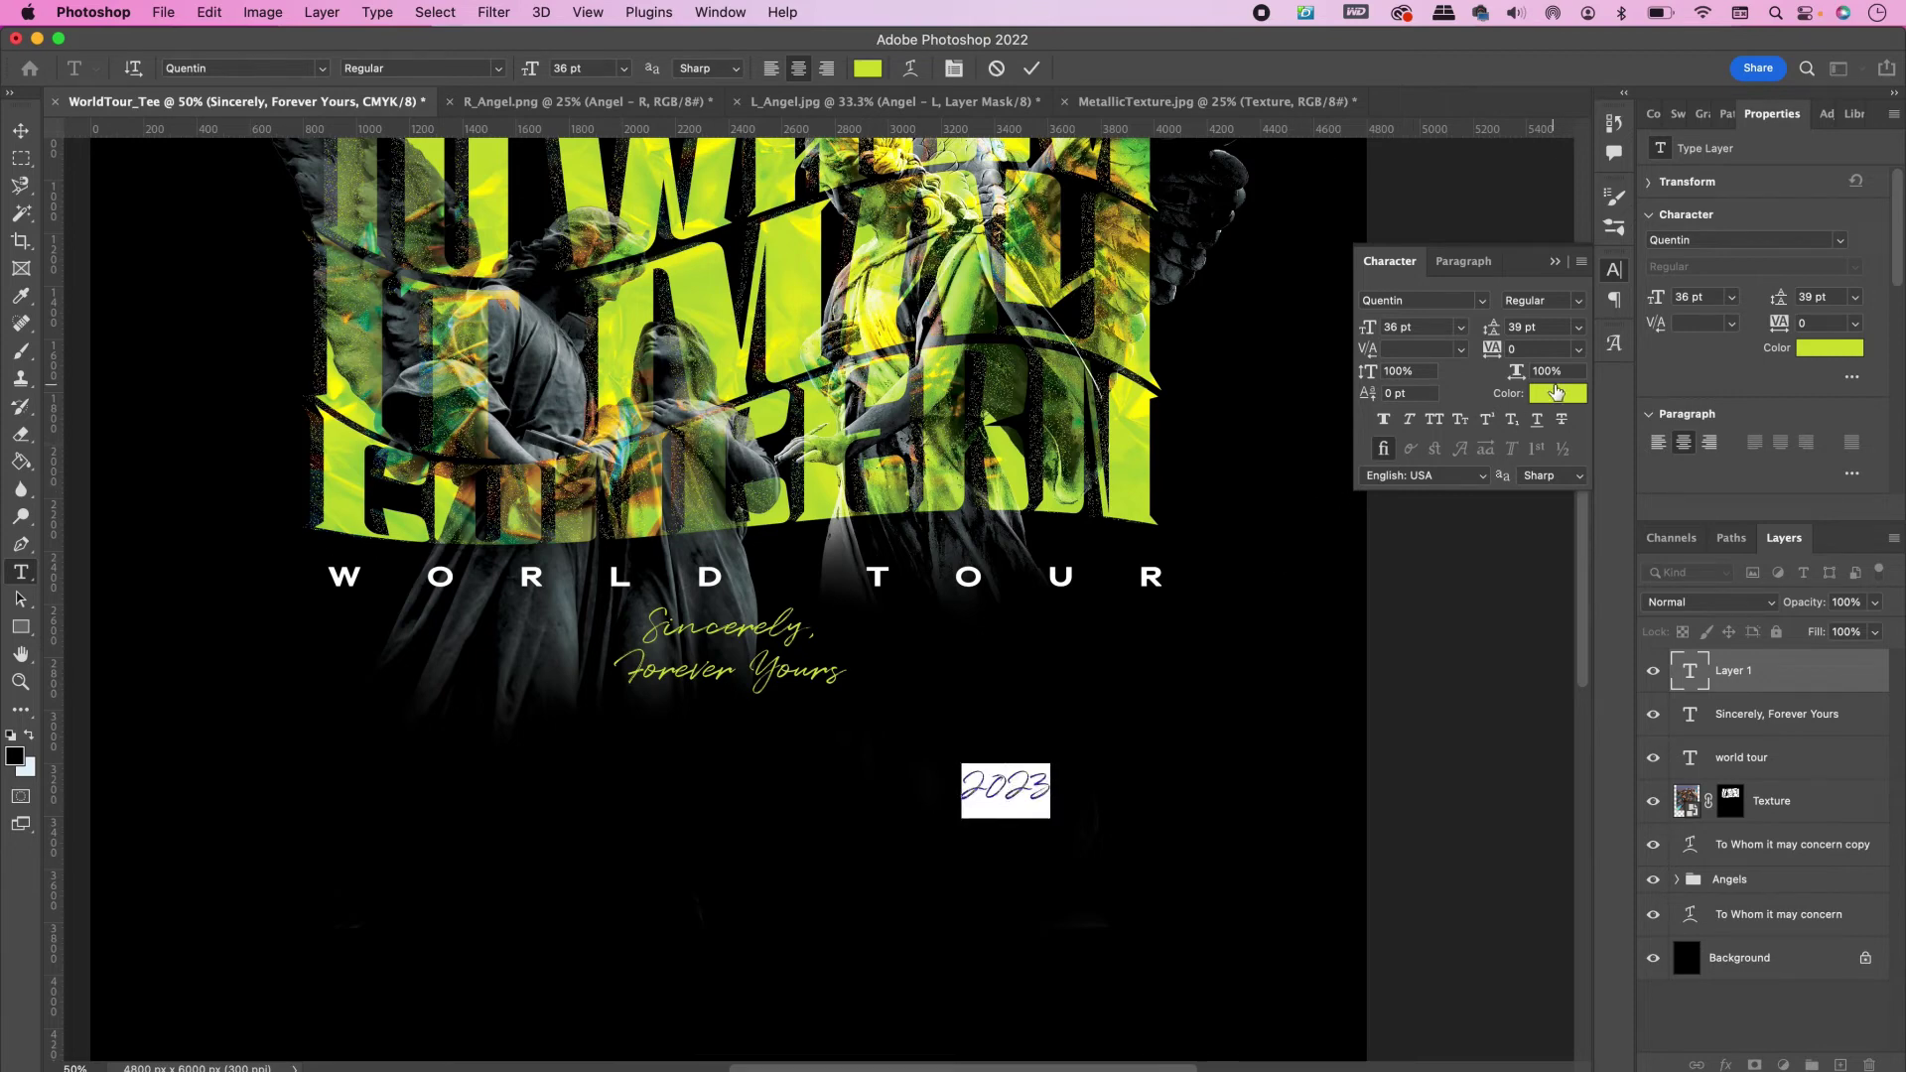
click(1555, 392)
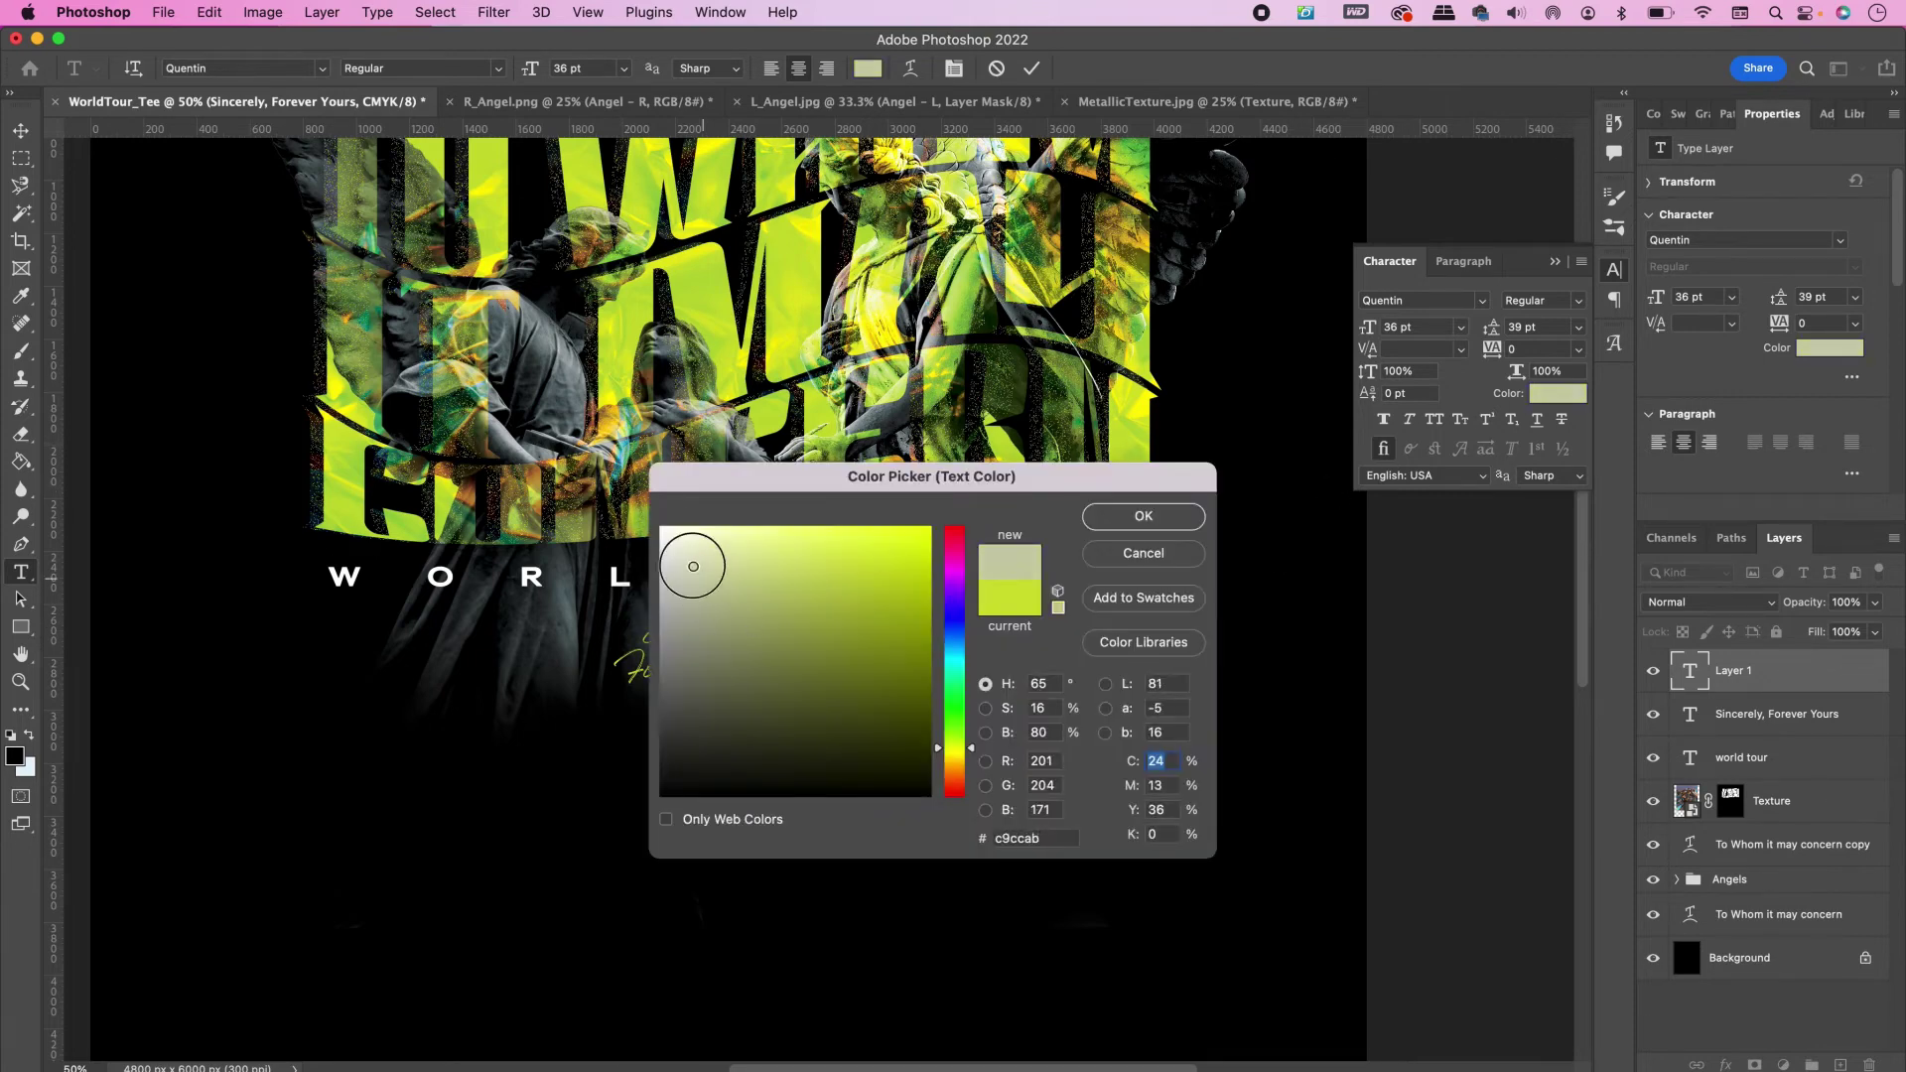
drag(681, 556, 640, 491)
click(1175, 517)
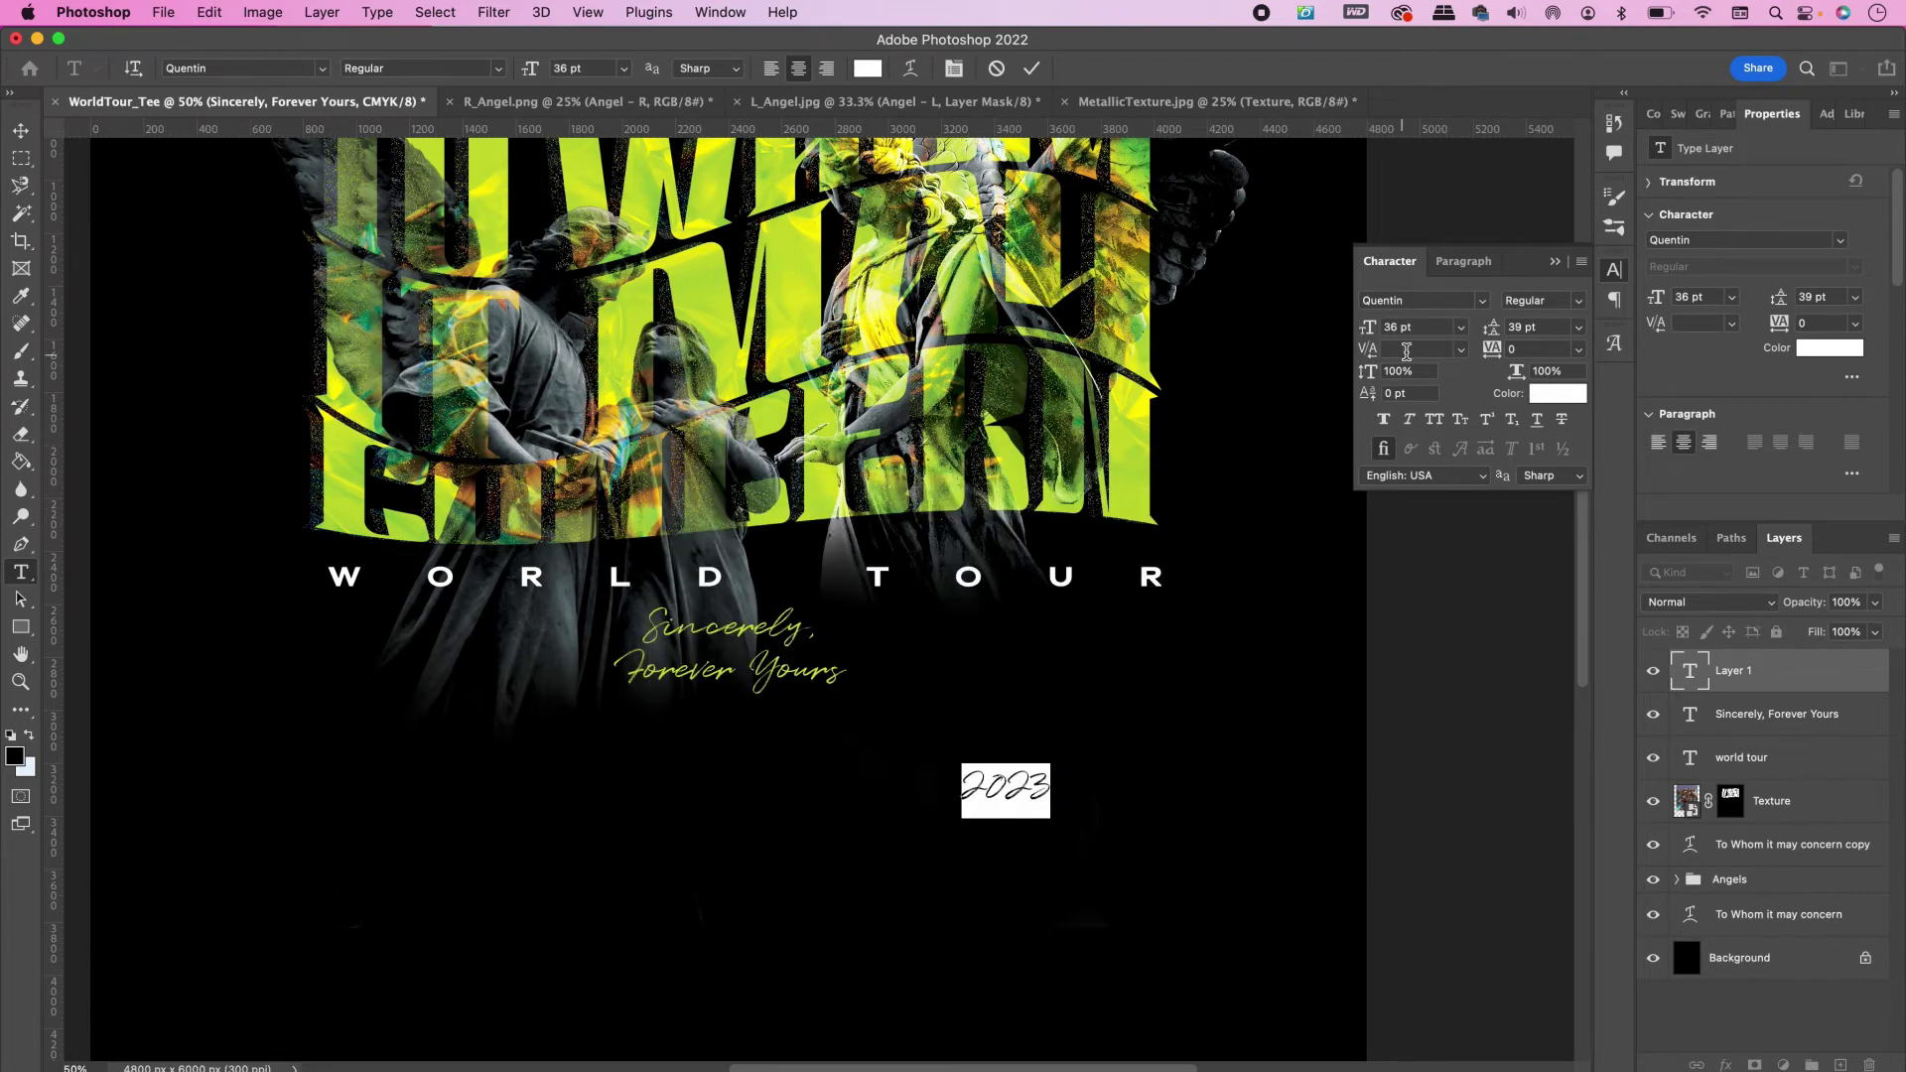
text(134)
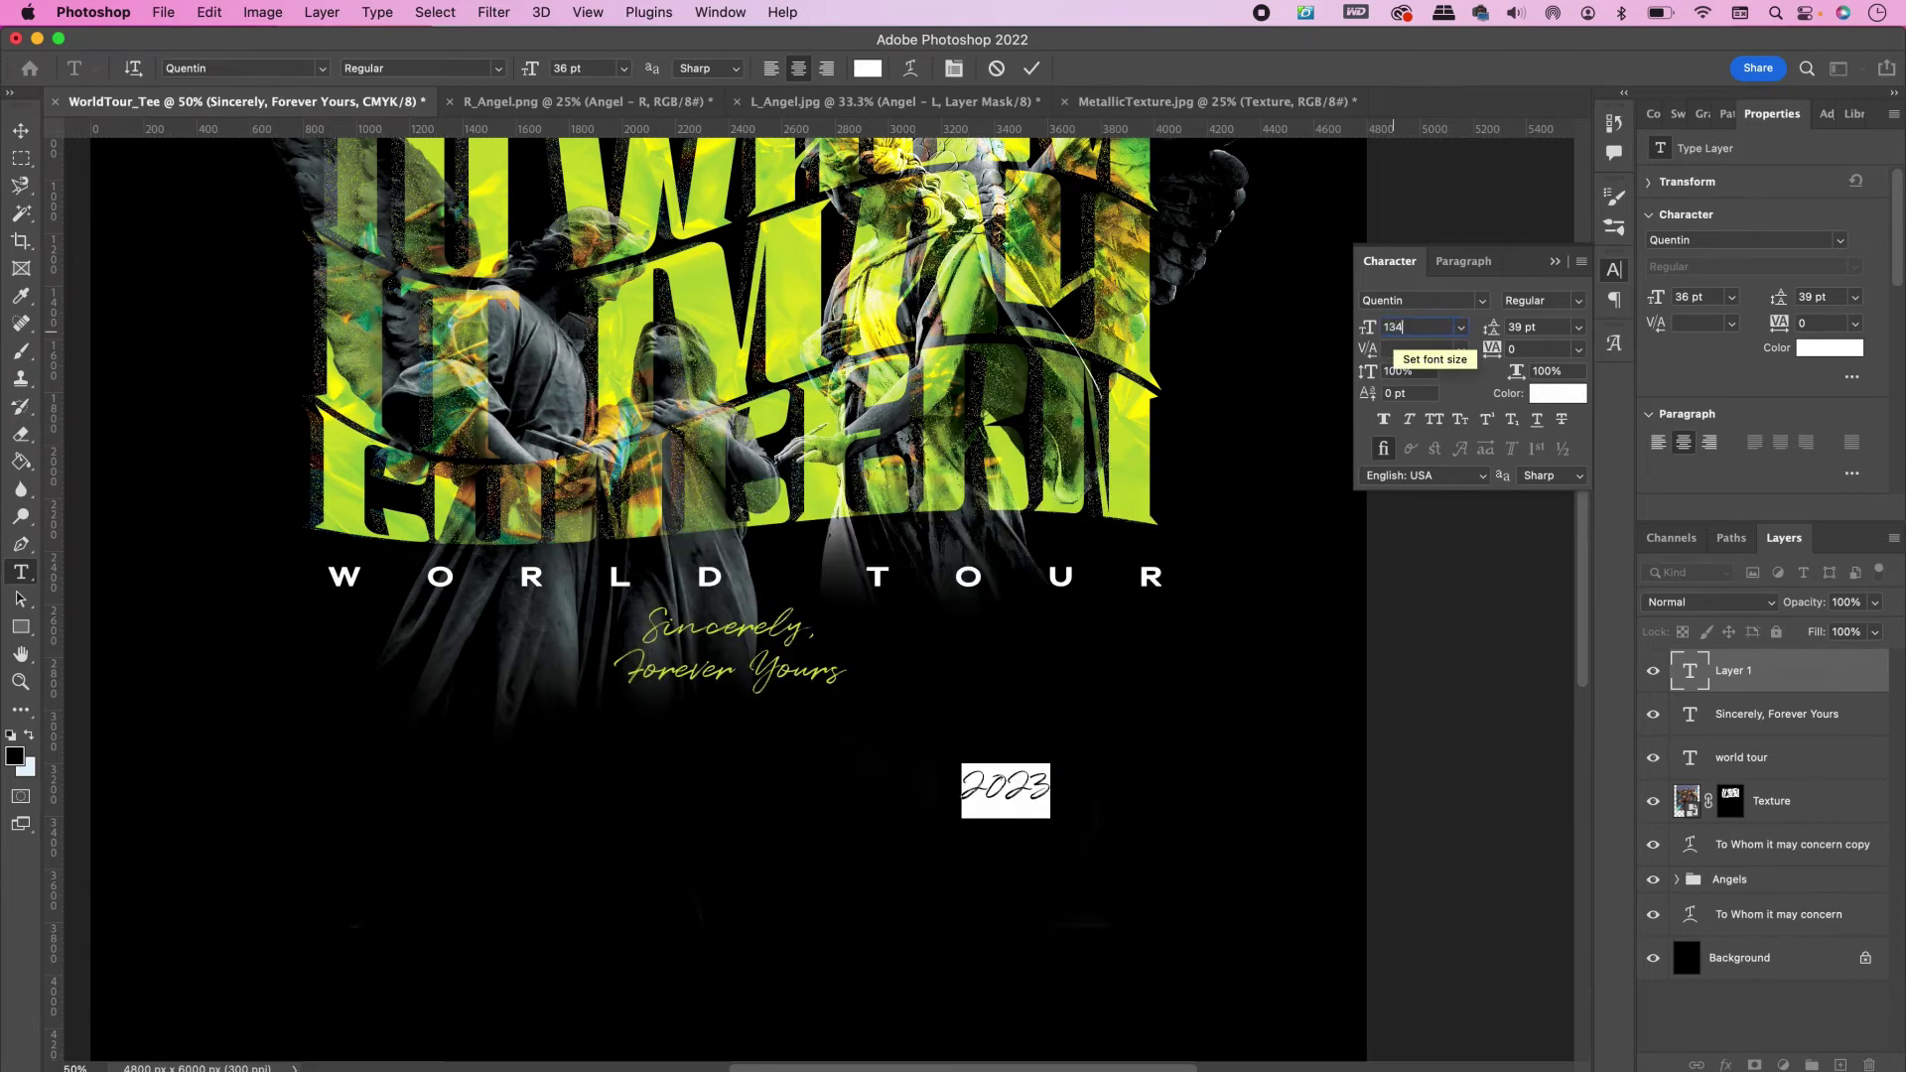
key(Return)
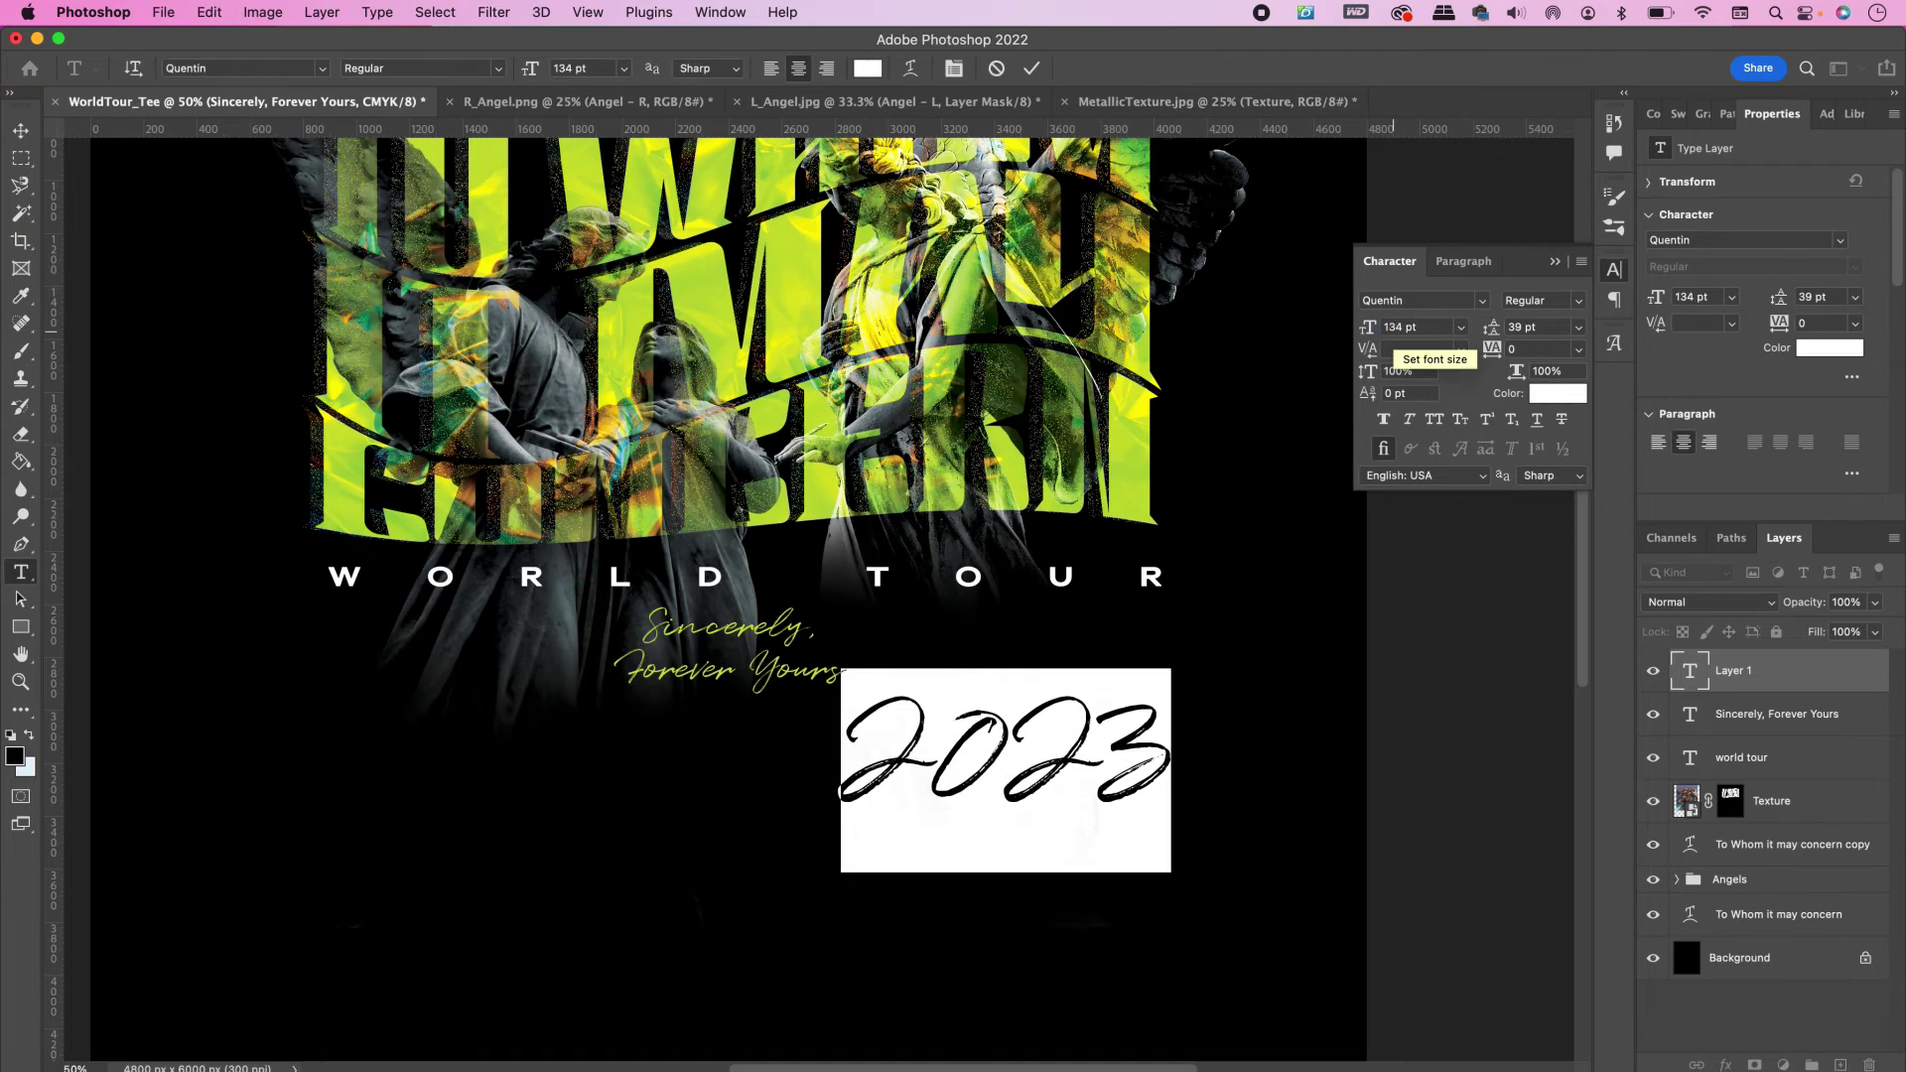
click(1032, 67)
Move 2023 up over the right end of WORLD TOUR
key(v)
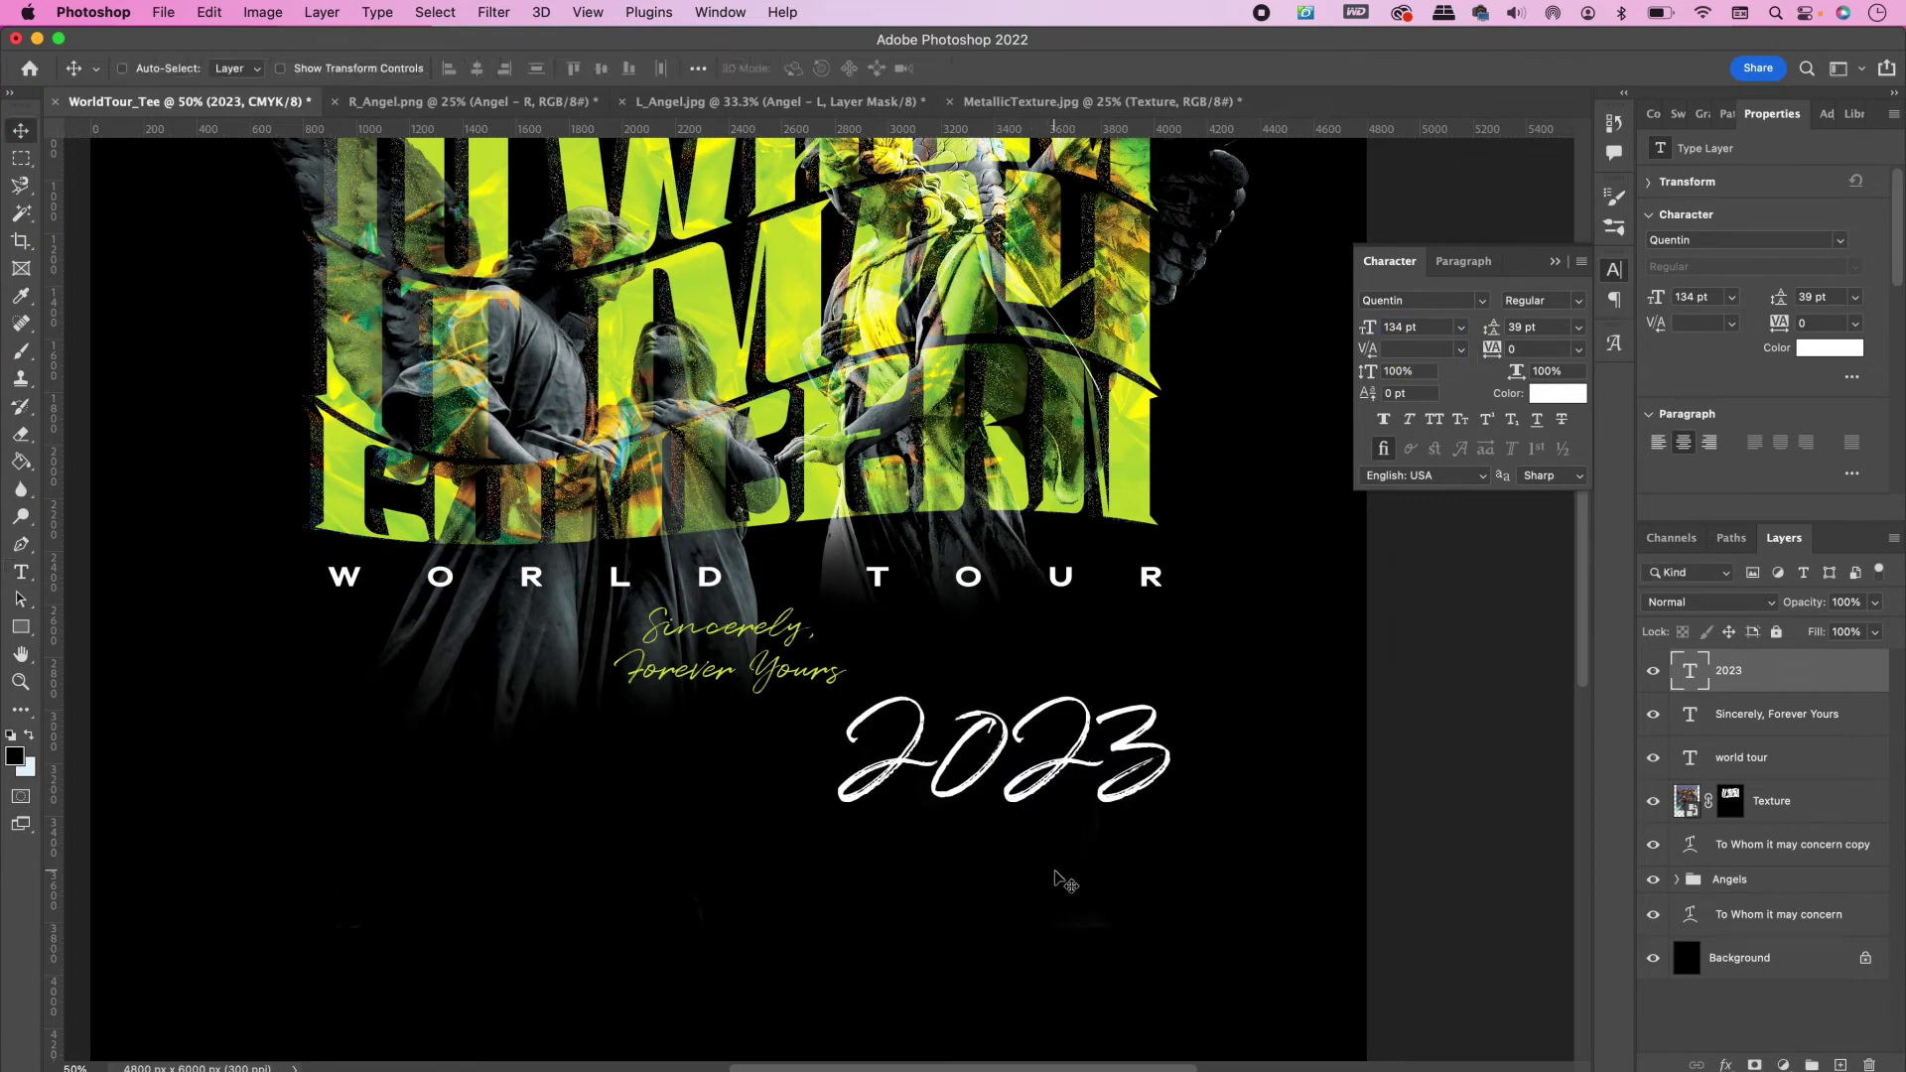
drag(1069, 846, 1129, 604)
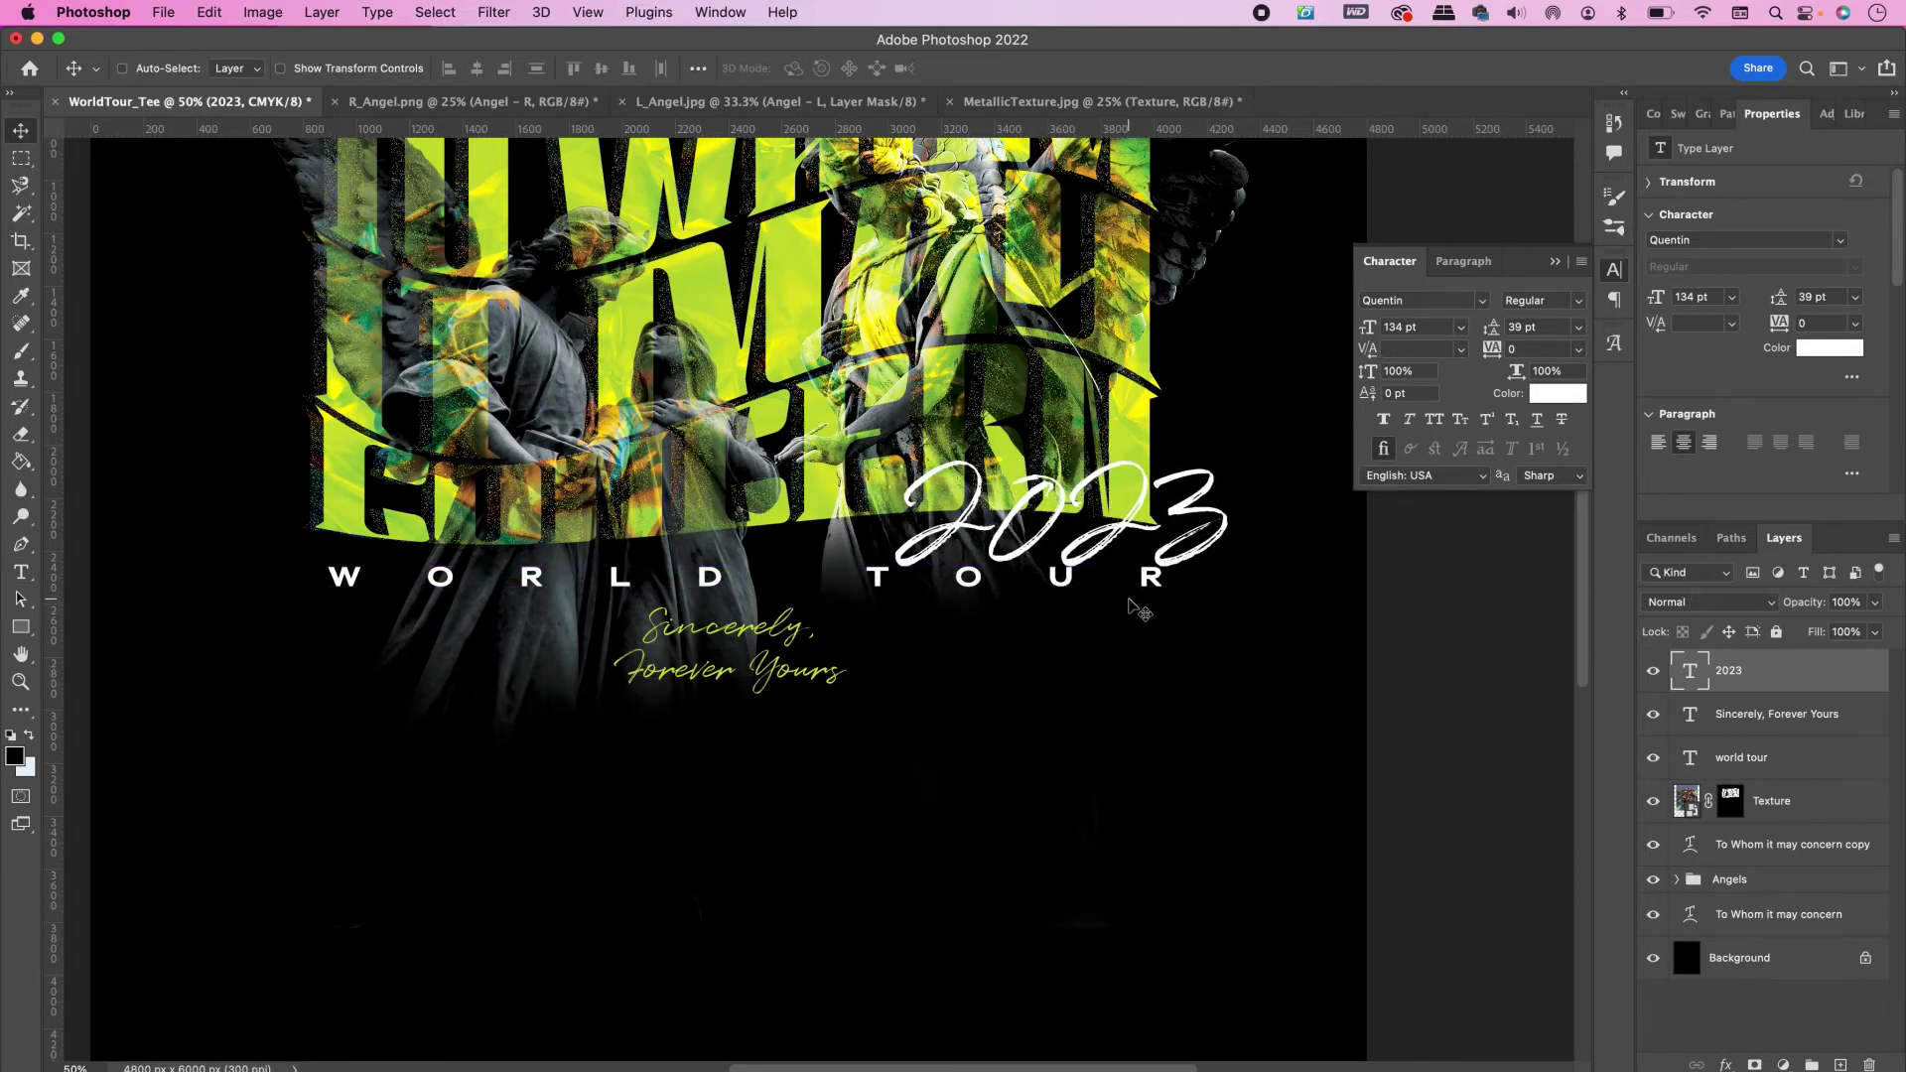
key(shift+Up)
key(shift+Up)
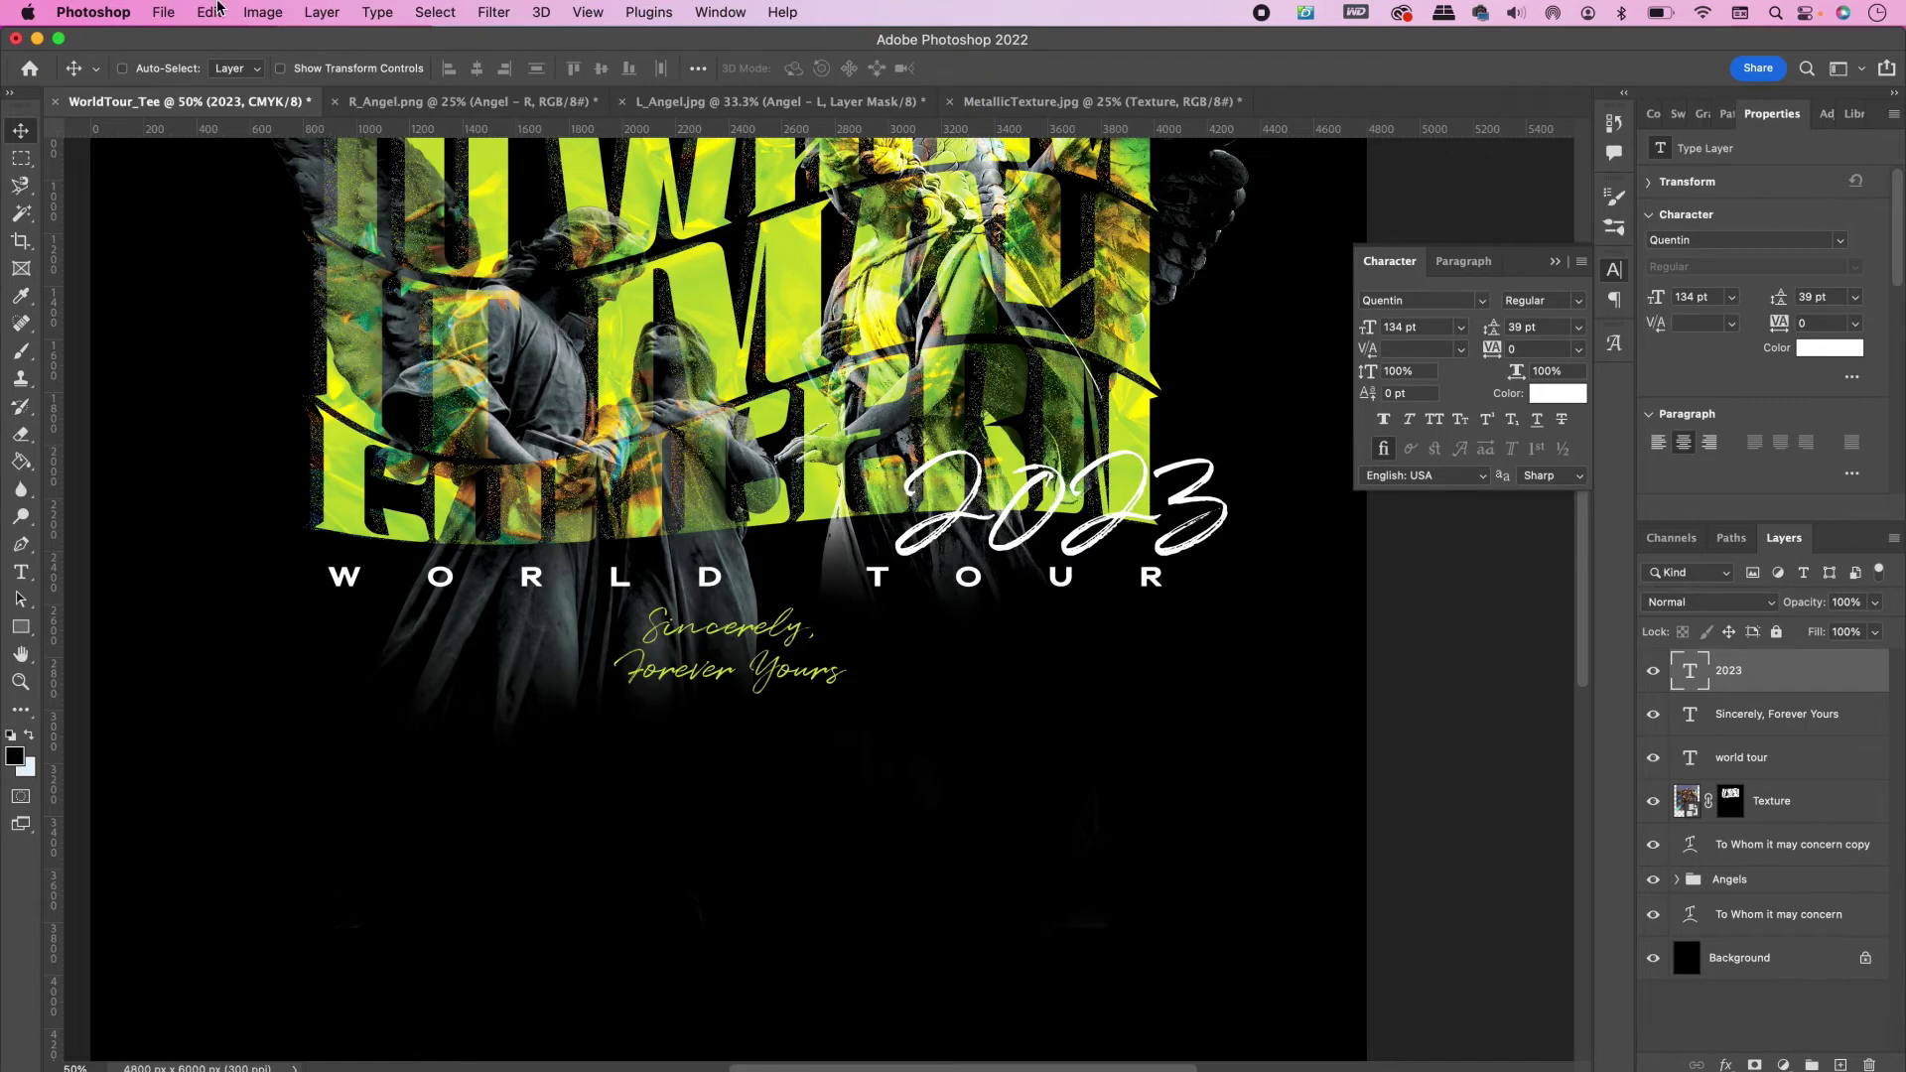
Skew the 2023 text so its right side rises about 4.7°, and commit
click(210, 12)
mouse_move(363, 482)
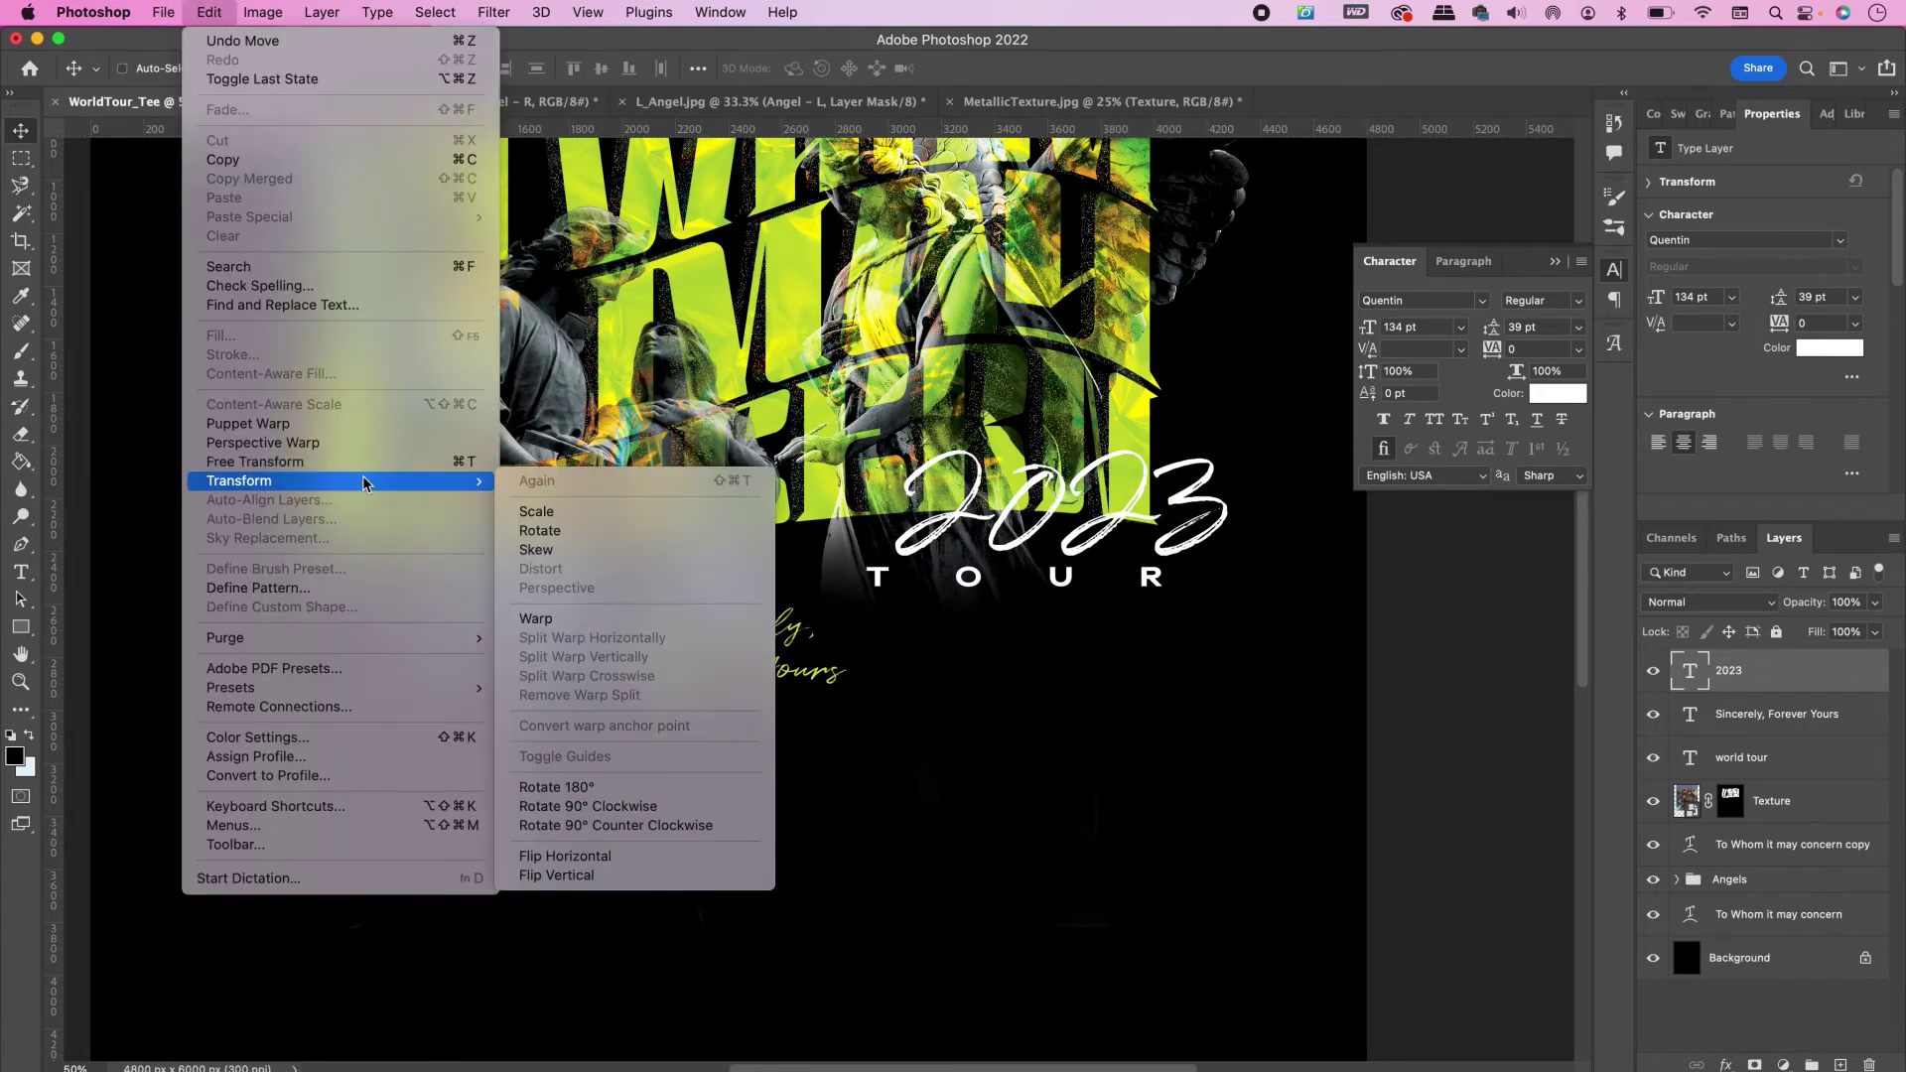
click(556, 553)
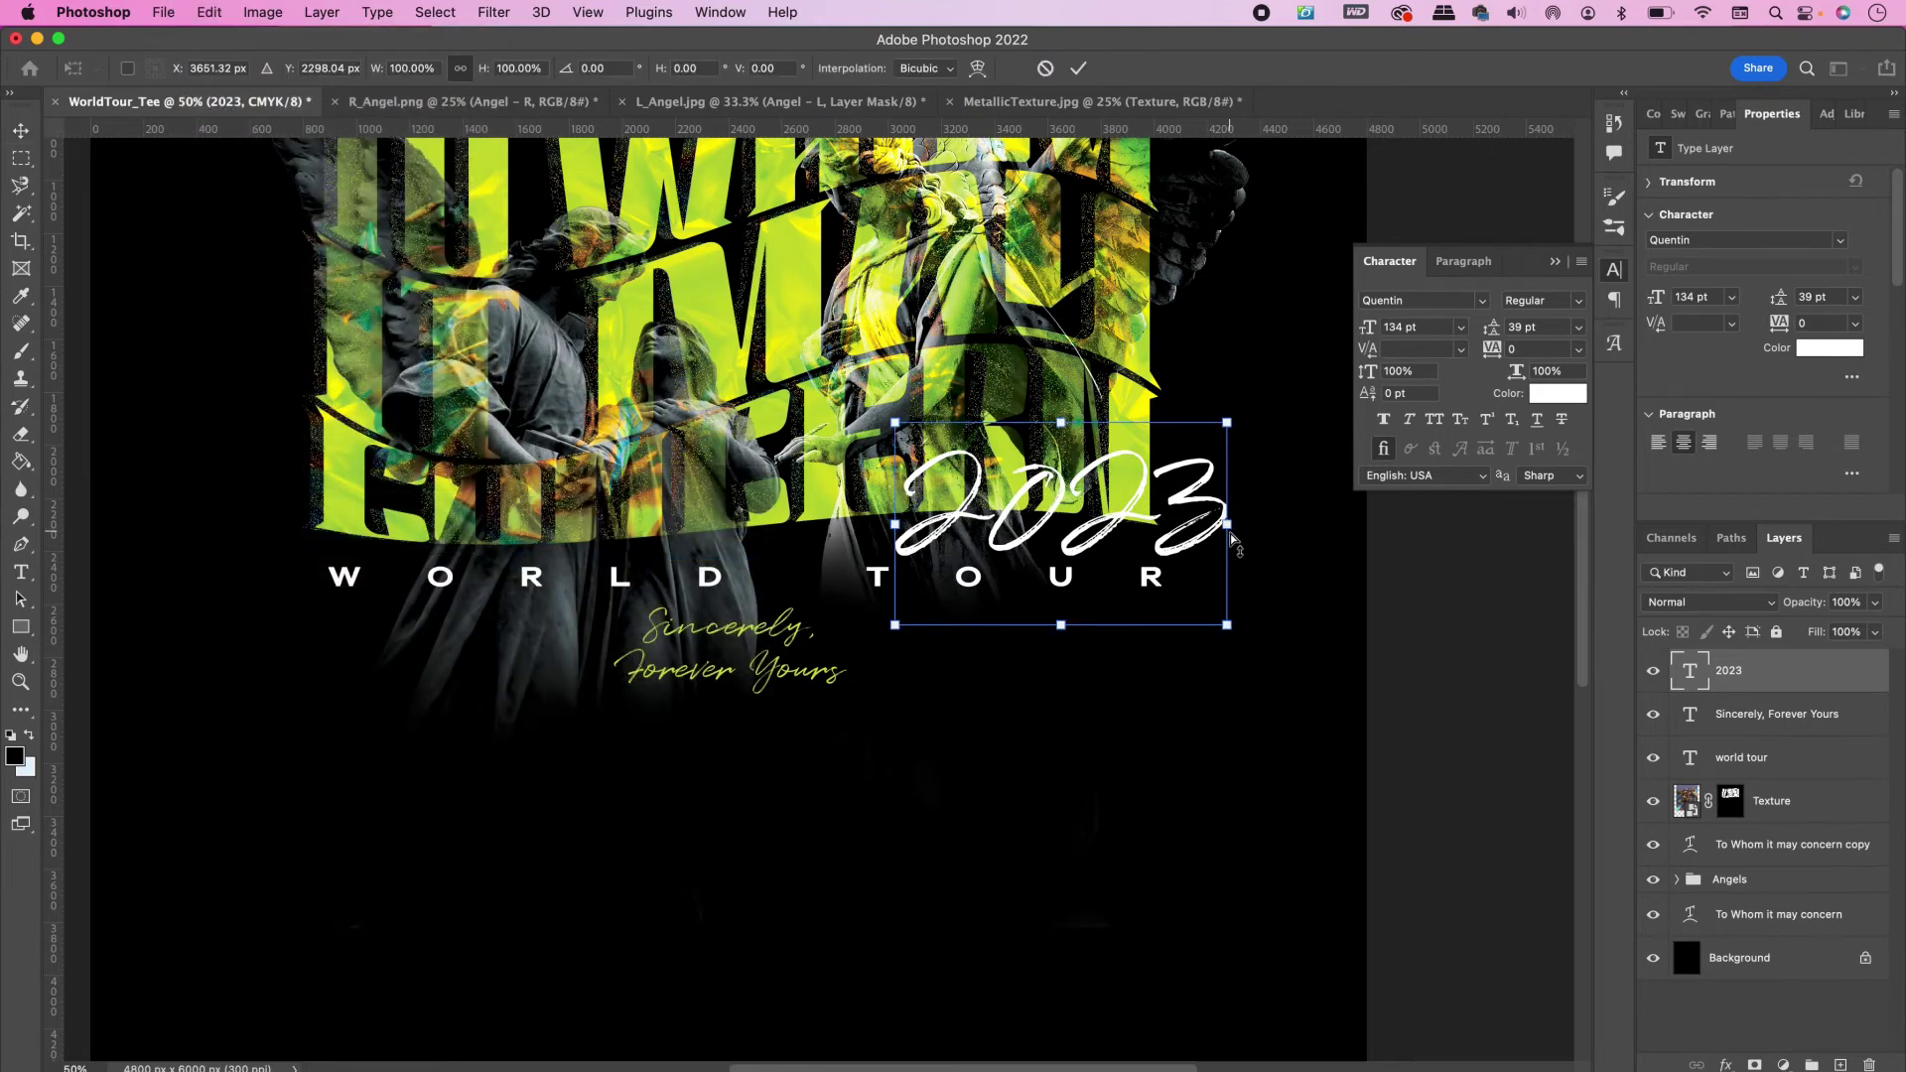
drag(1234, 529, 1231, 506)
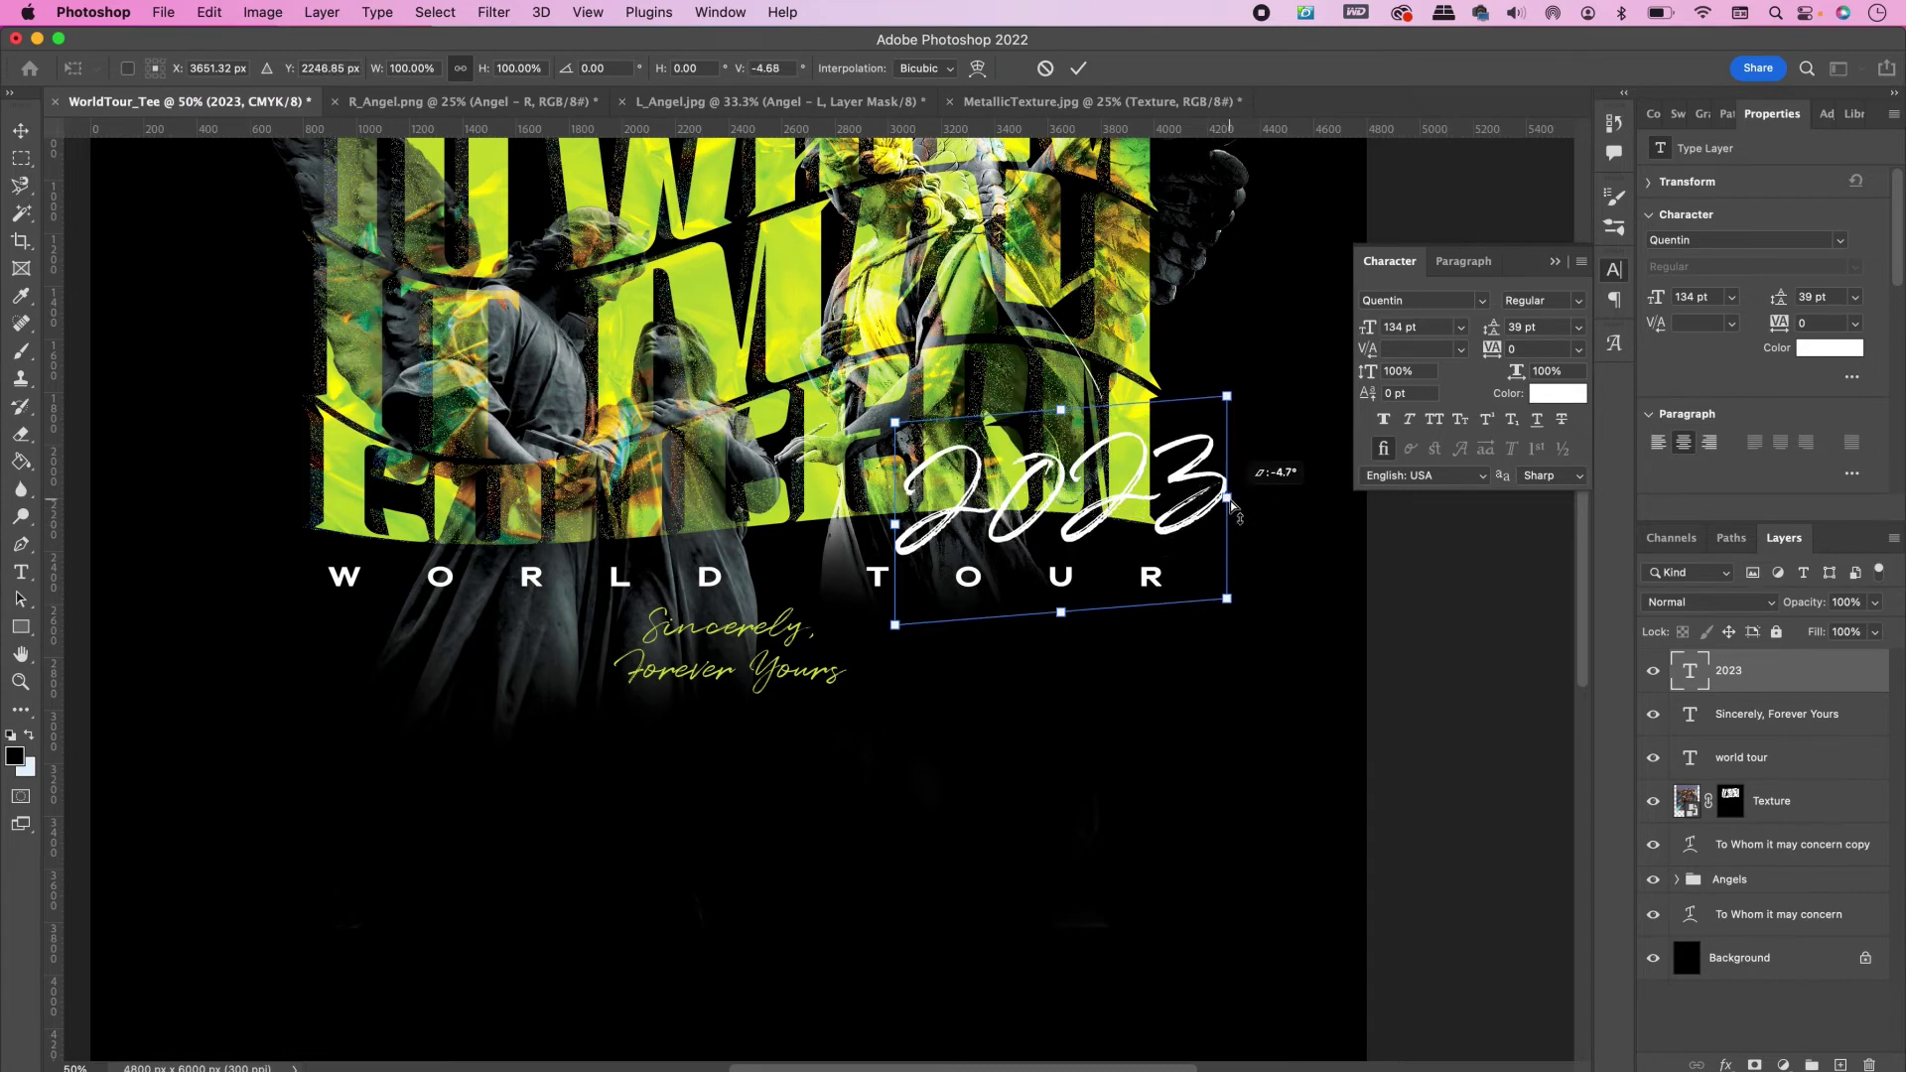
click(1076, 69)
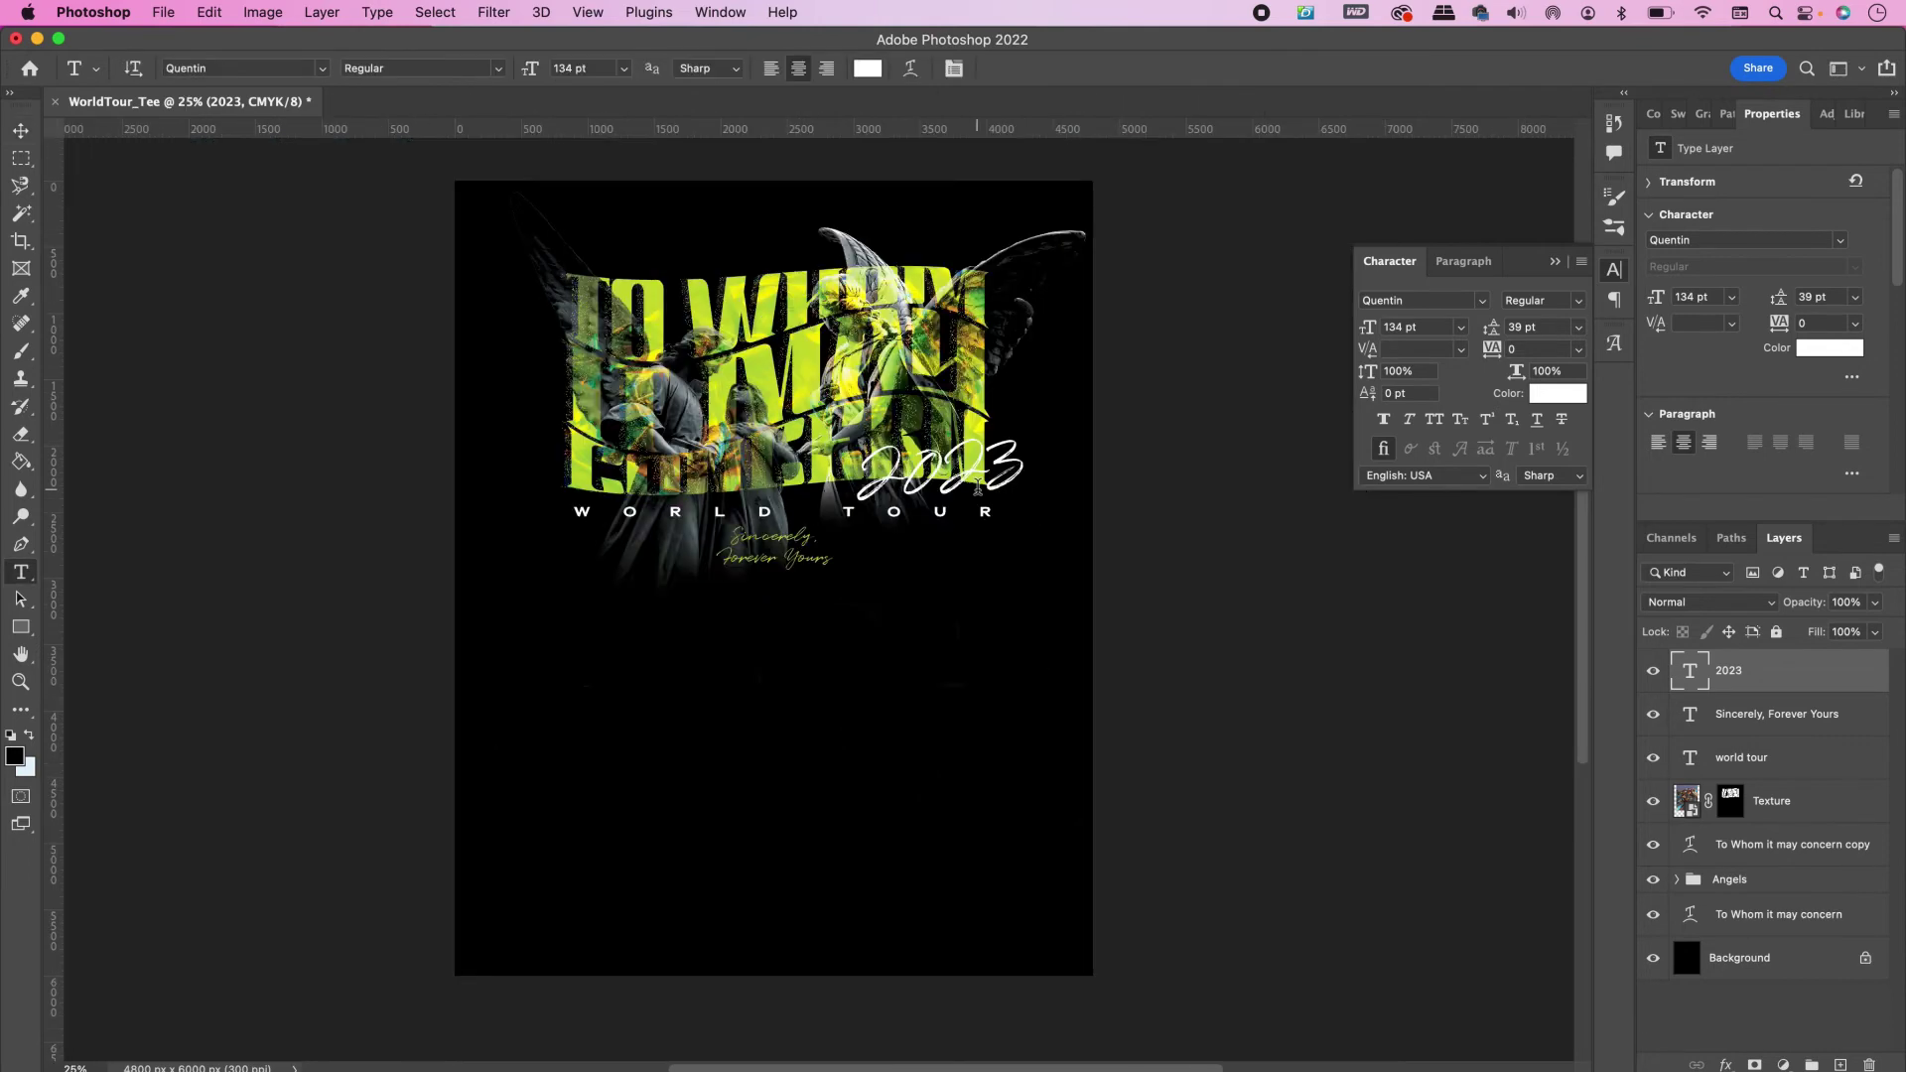
Paste the tour dates into a new paragraph text box and centre it below the sign-off
drag(562, 576, 1012, 948)
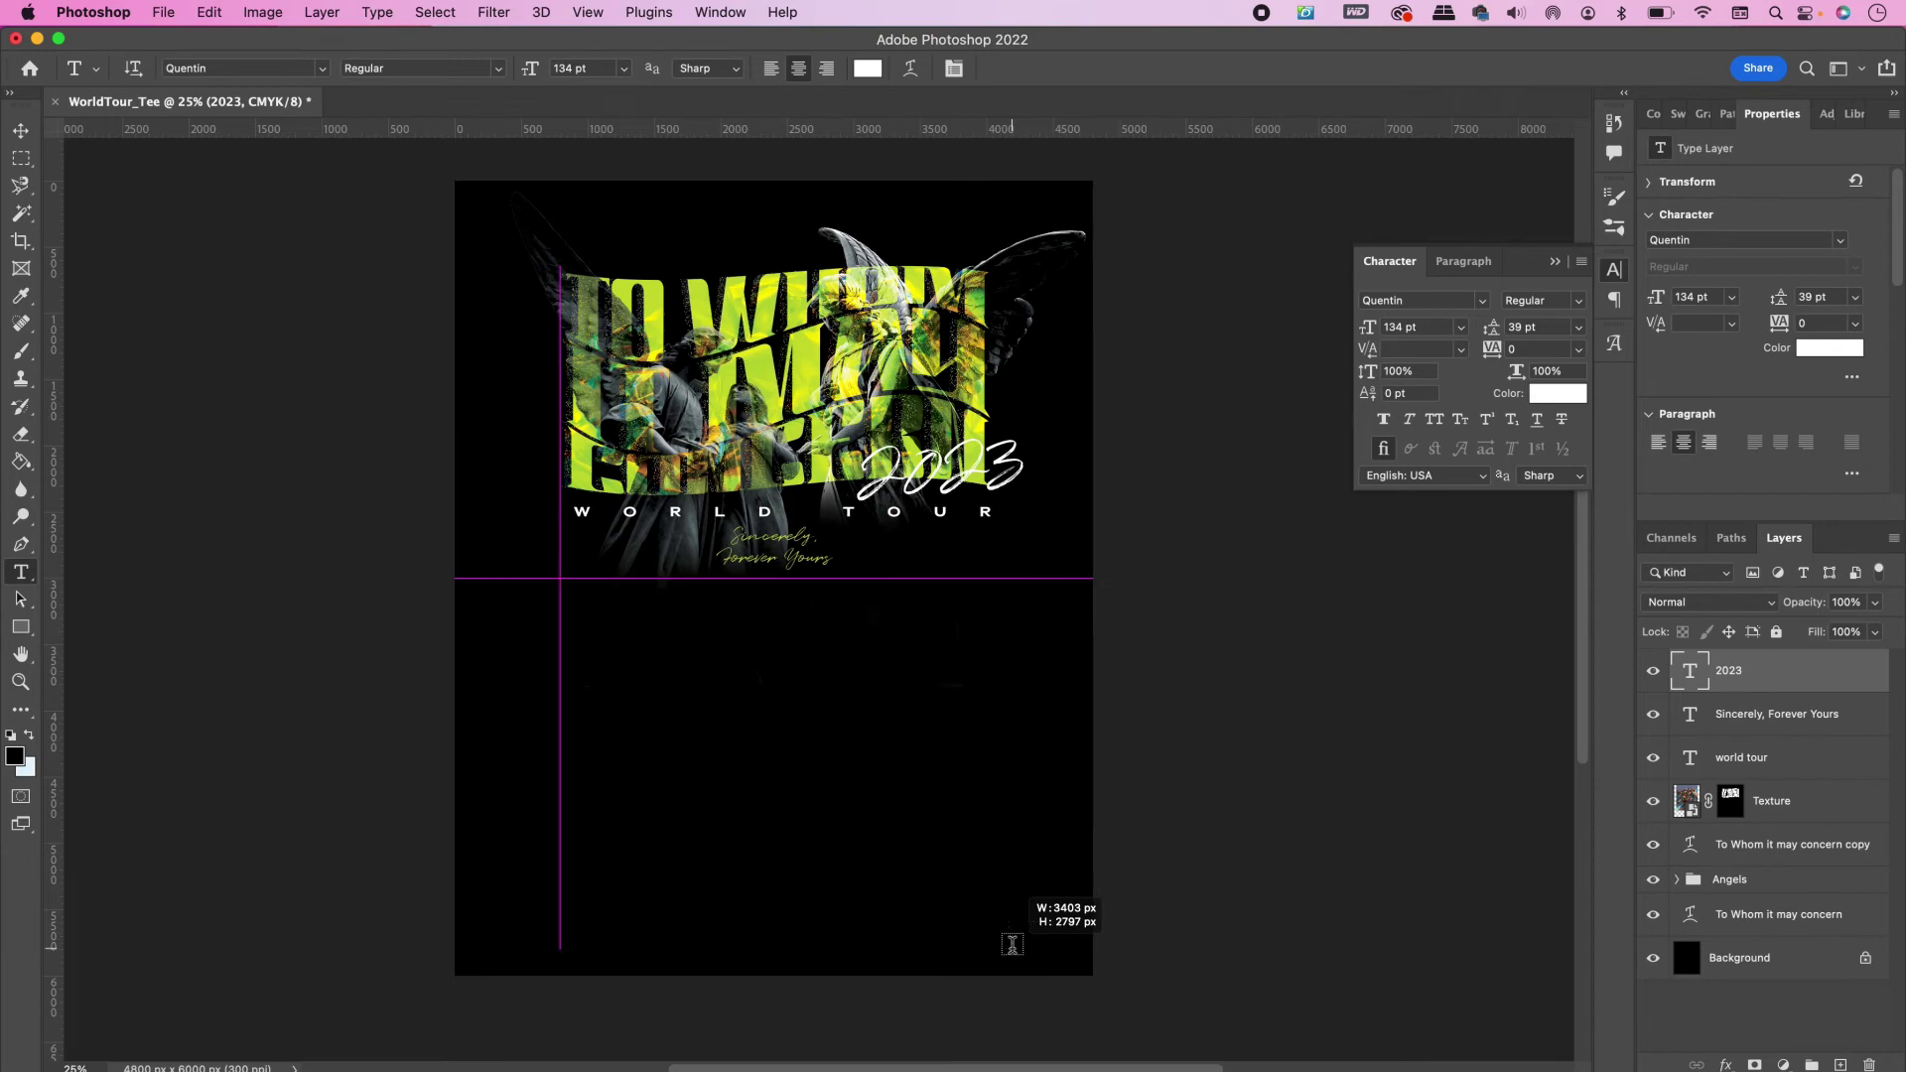
key(cmd+v)
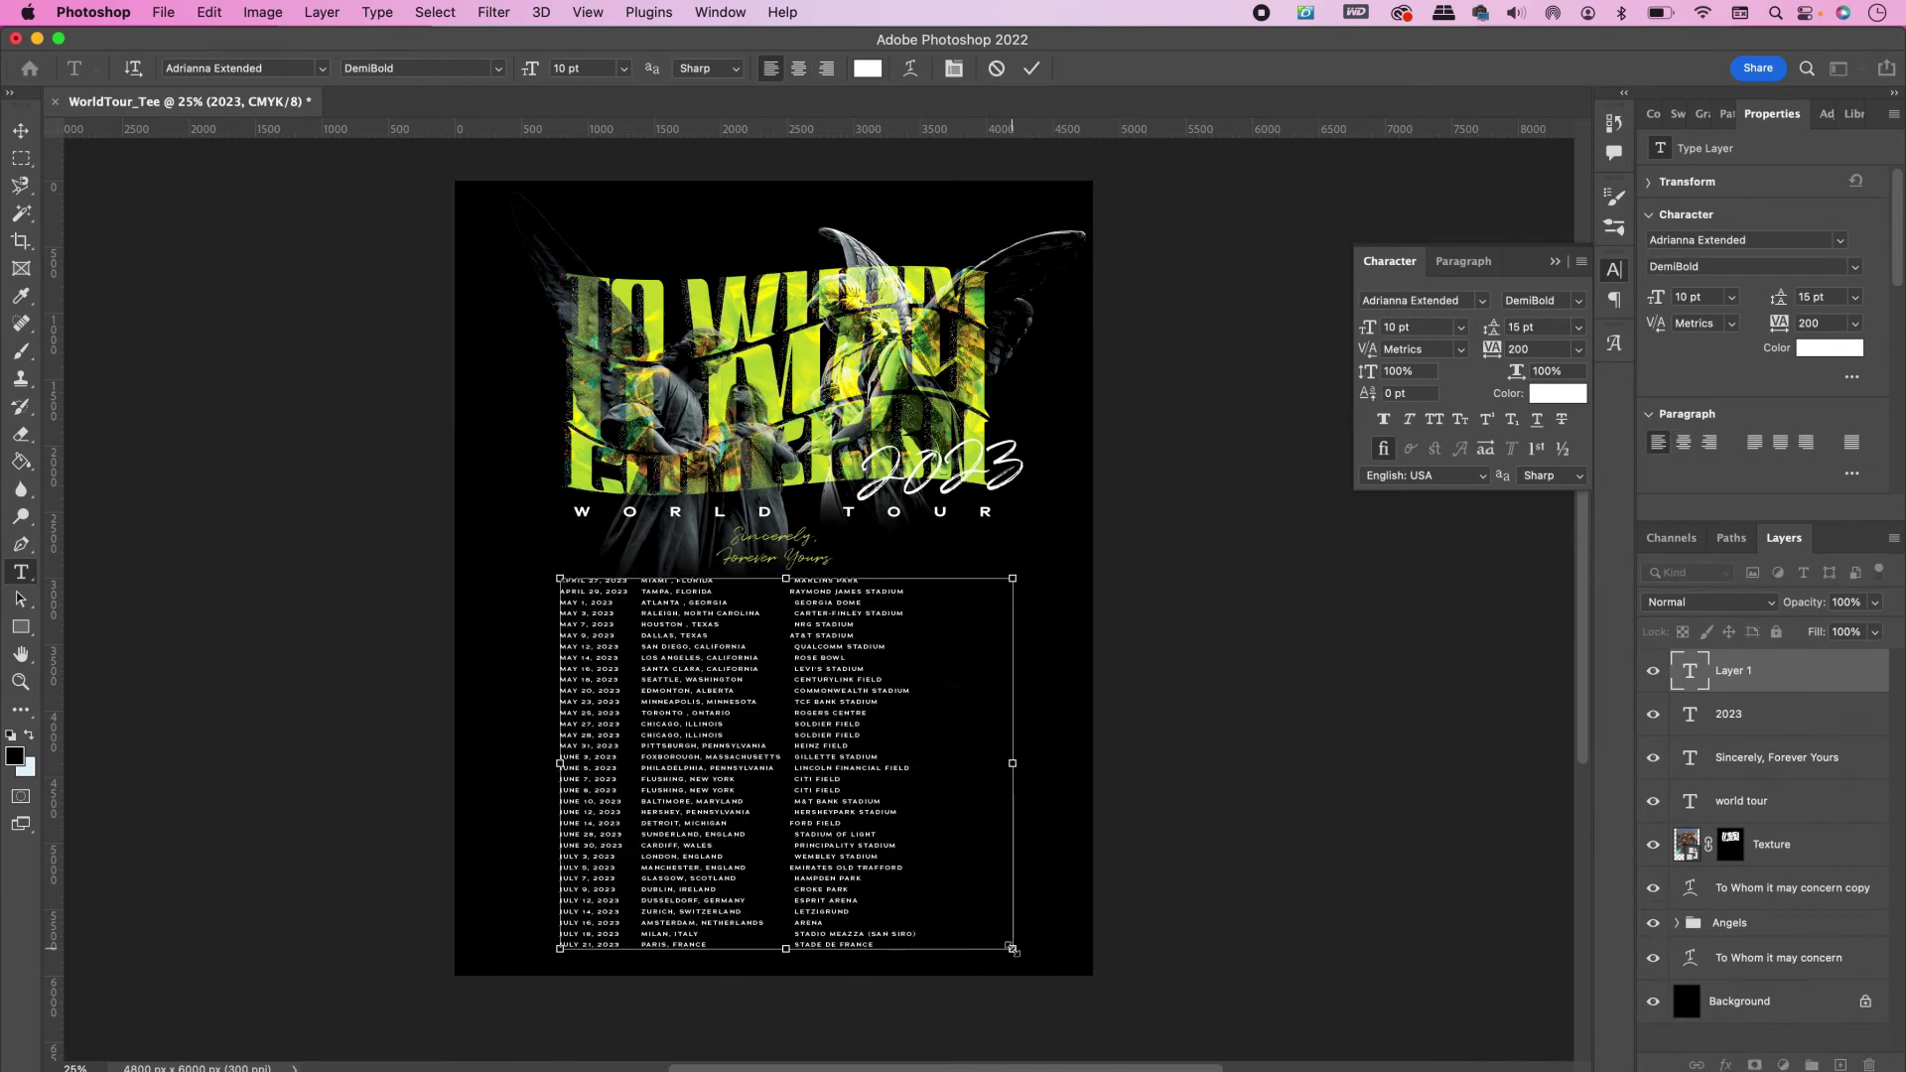
click(1031, 69)
key(v)
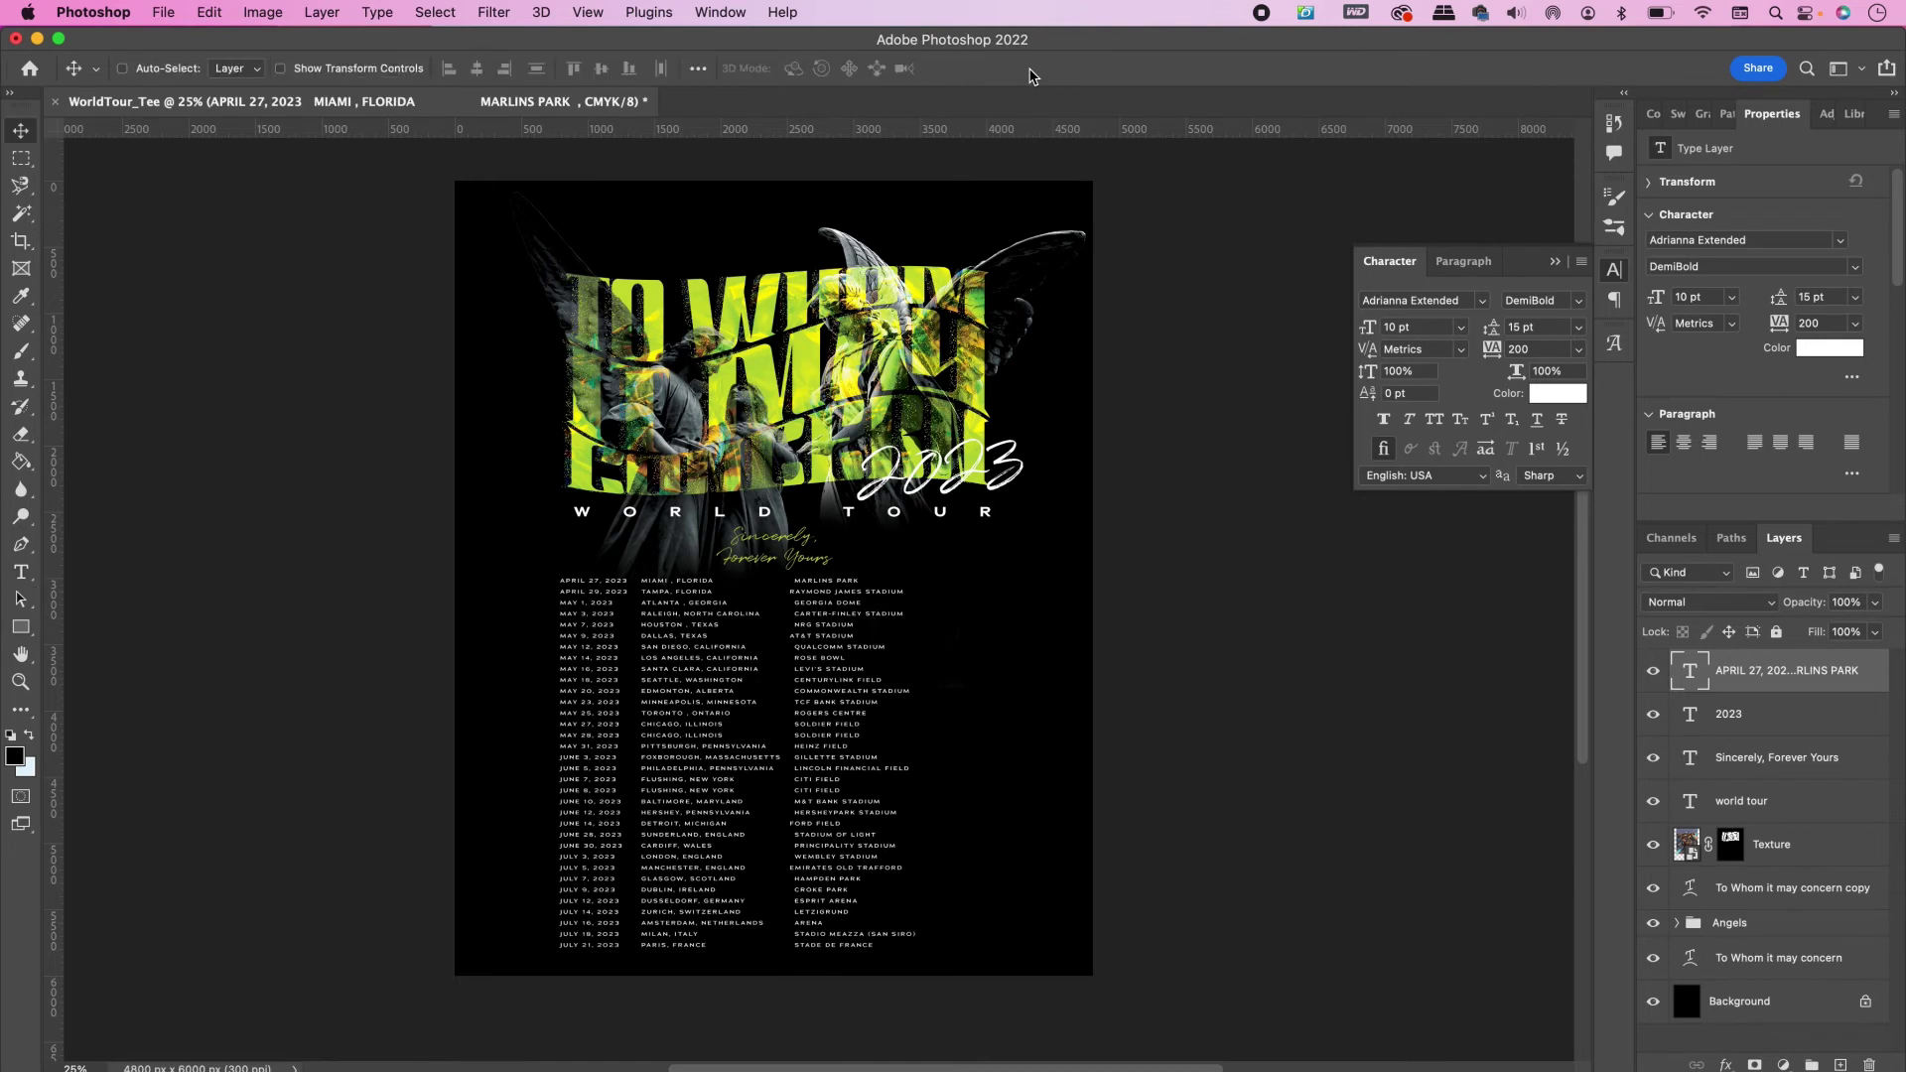
drag(817, 700, 862, 701)
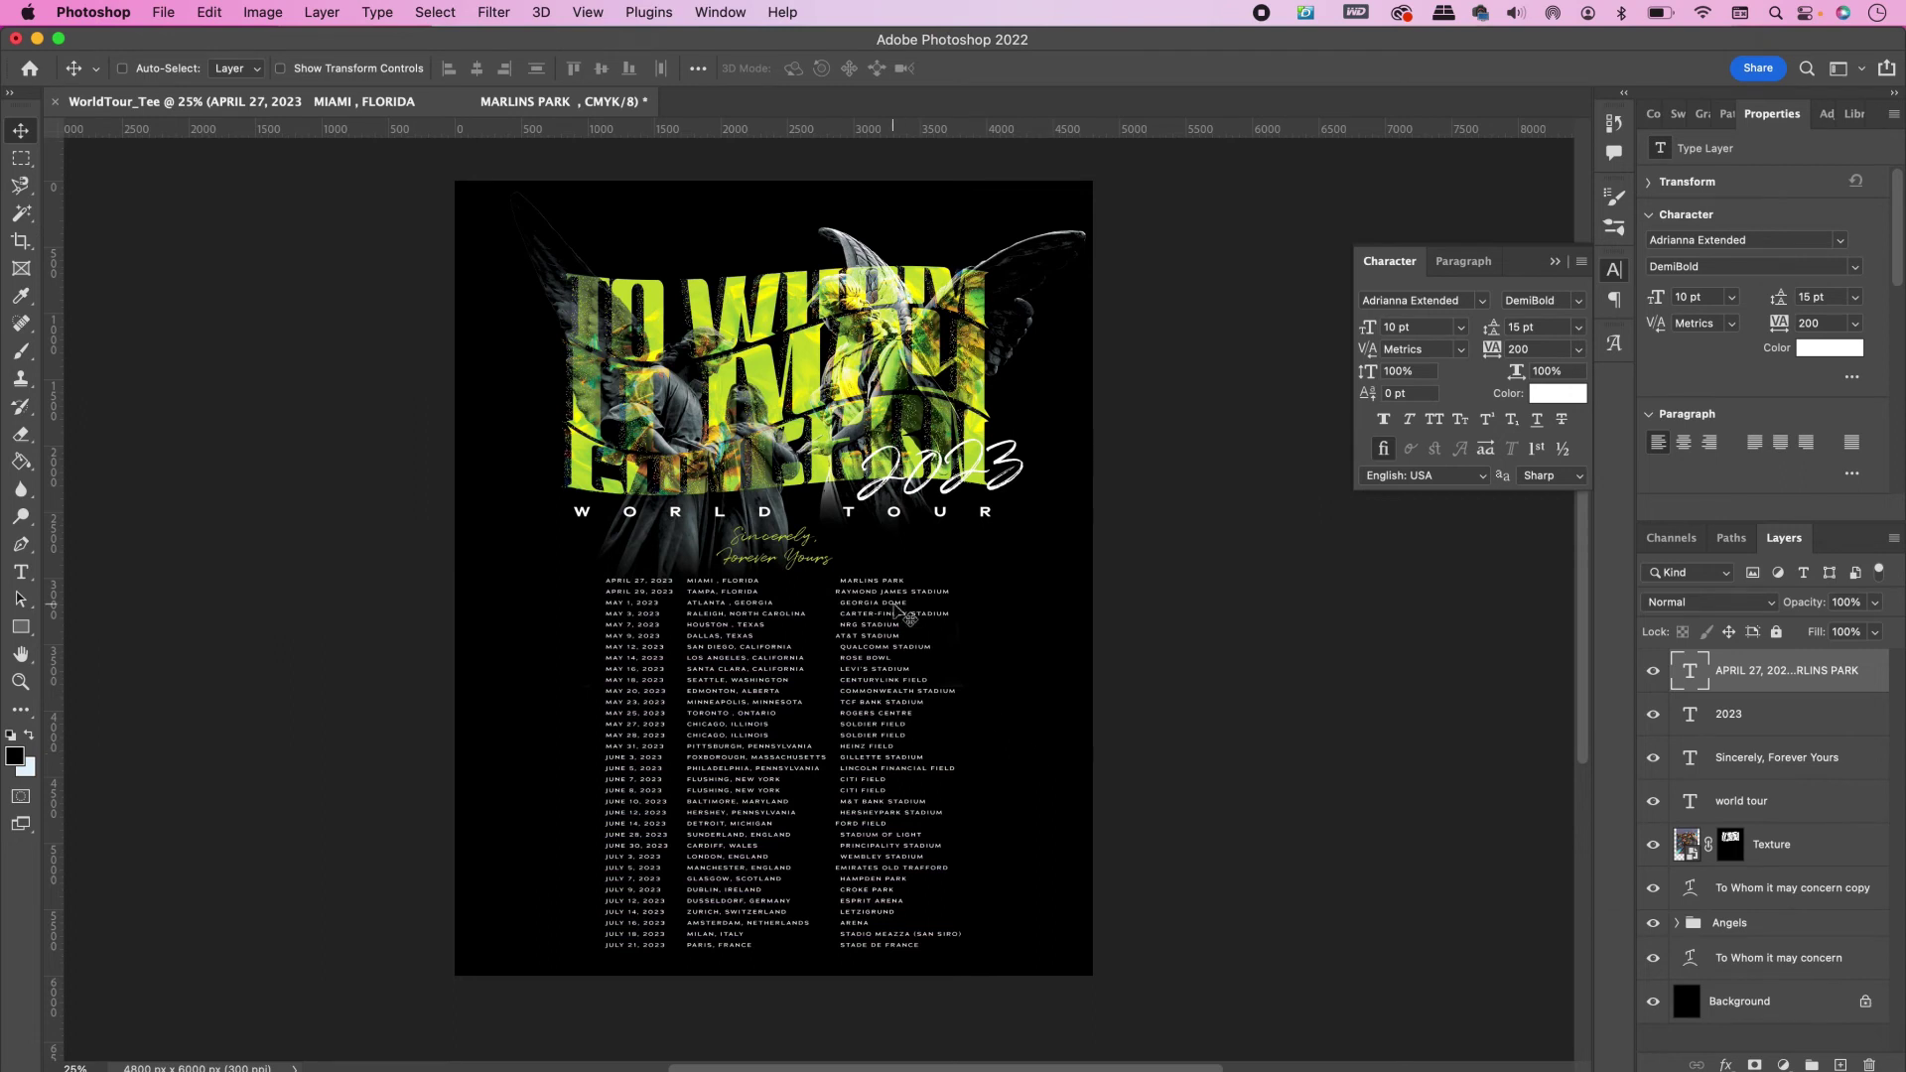
Name the new document WorldTour_TeeFront and create it as a 4800 × 6000 px black CMYK canvas
key(super+n)
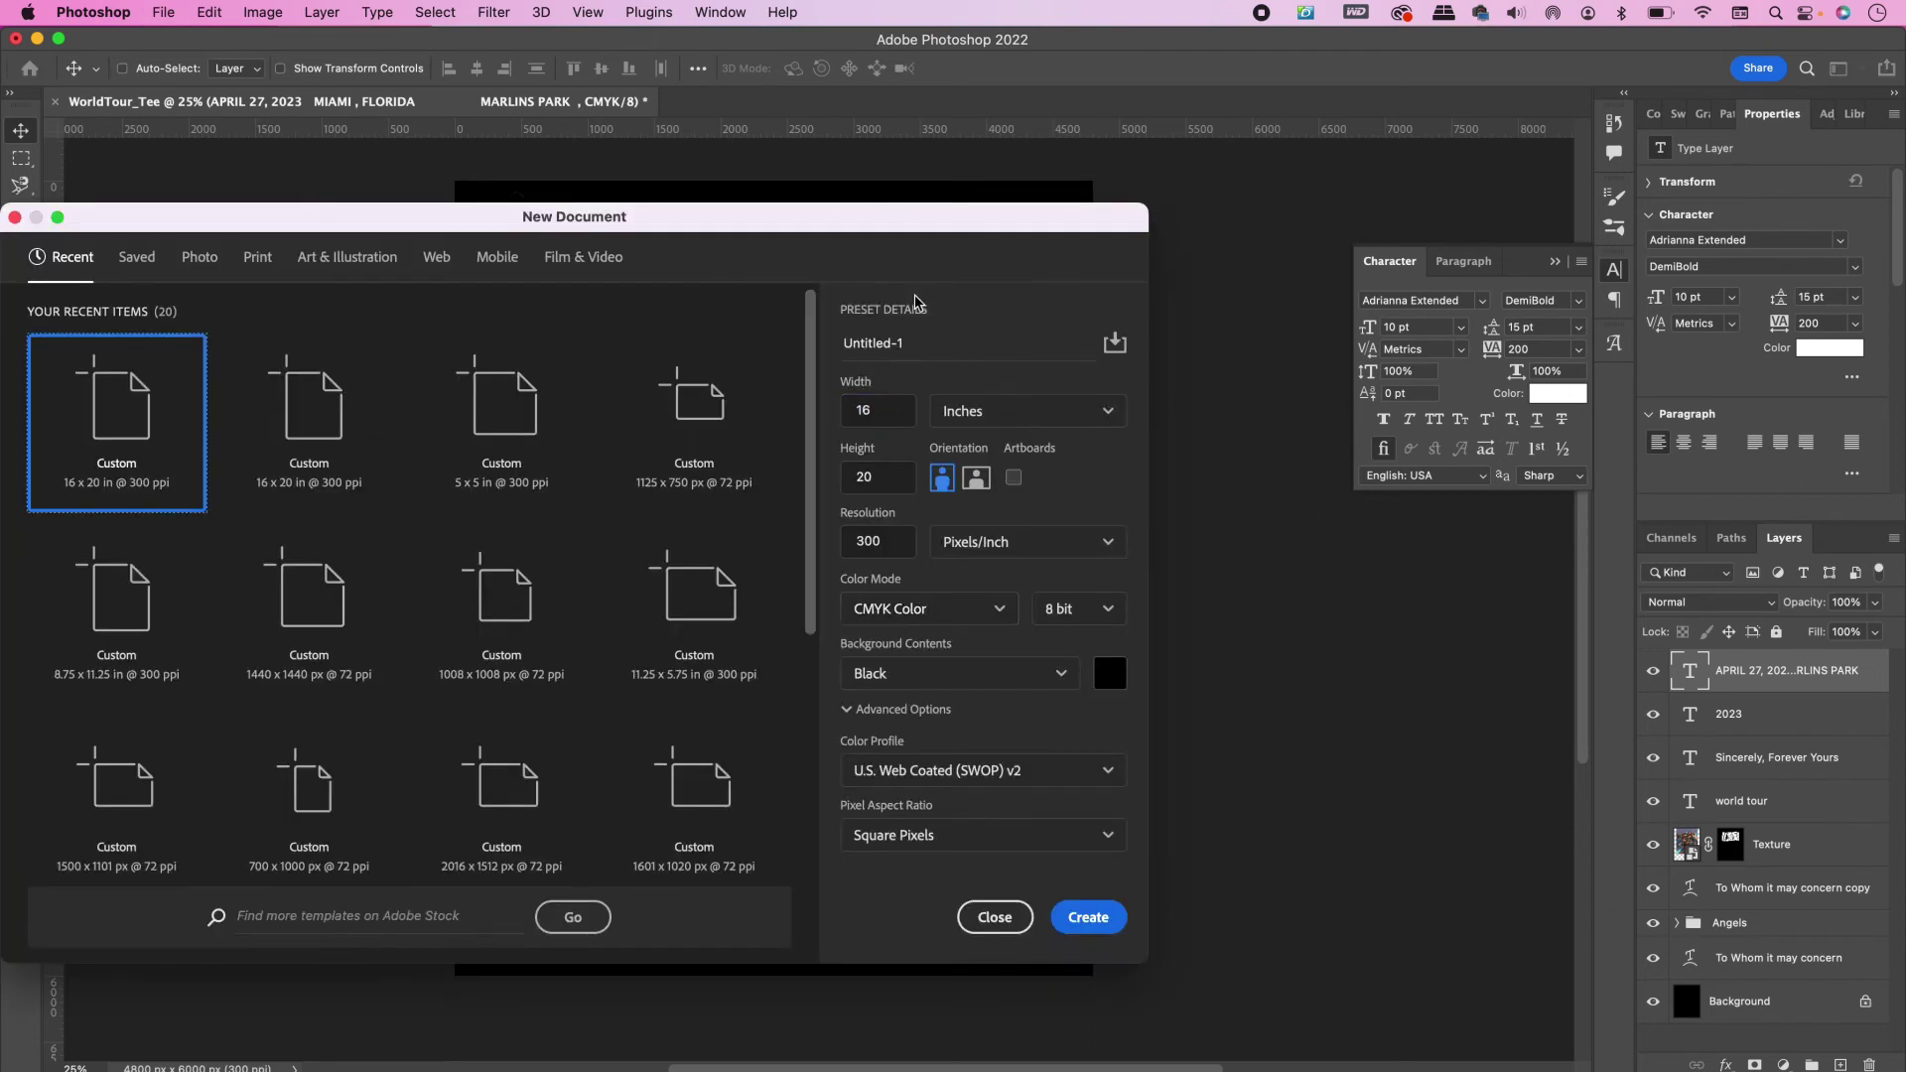
drag(913, 345, 811, 340)
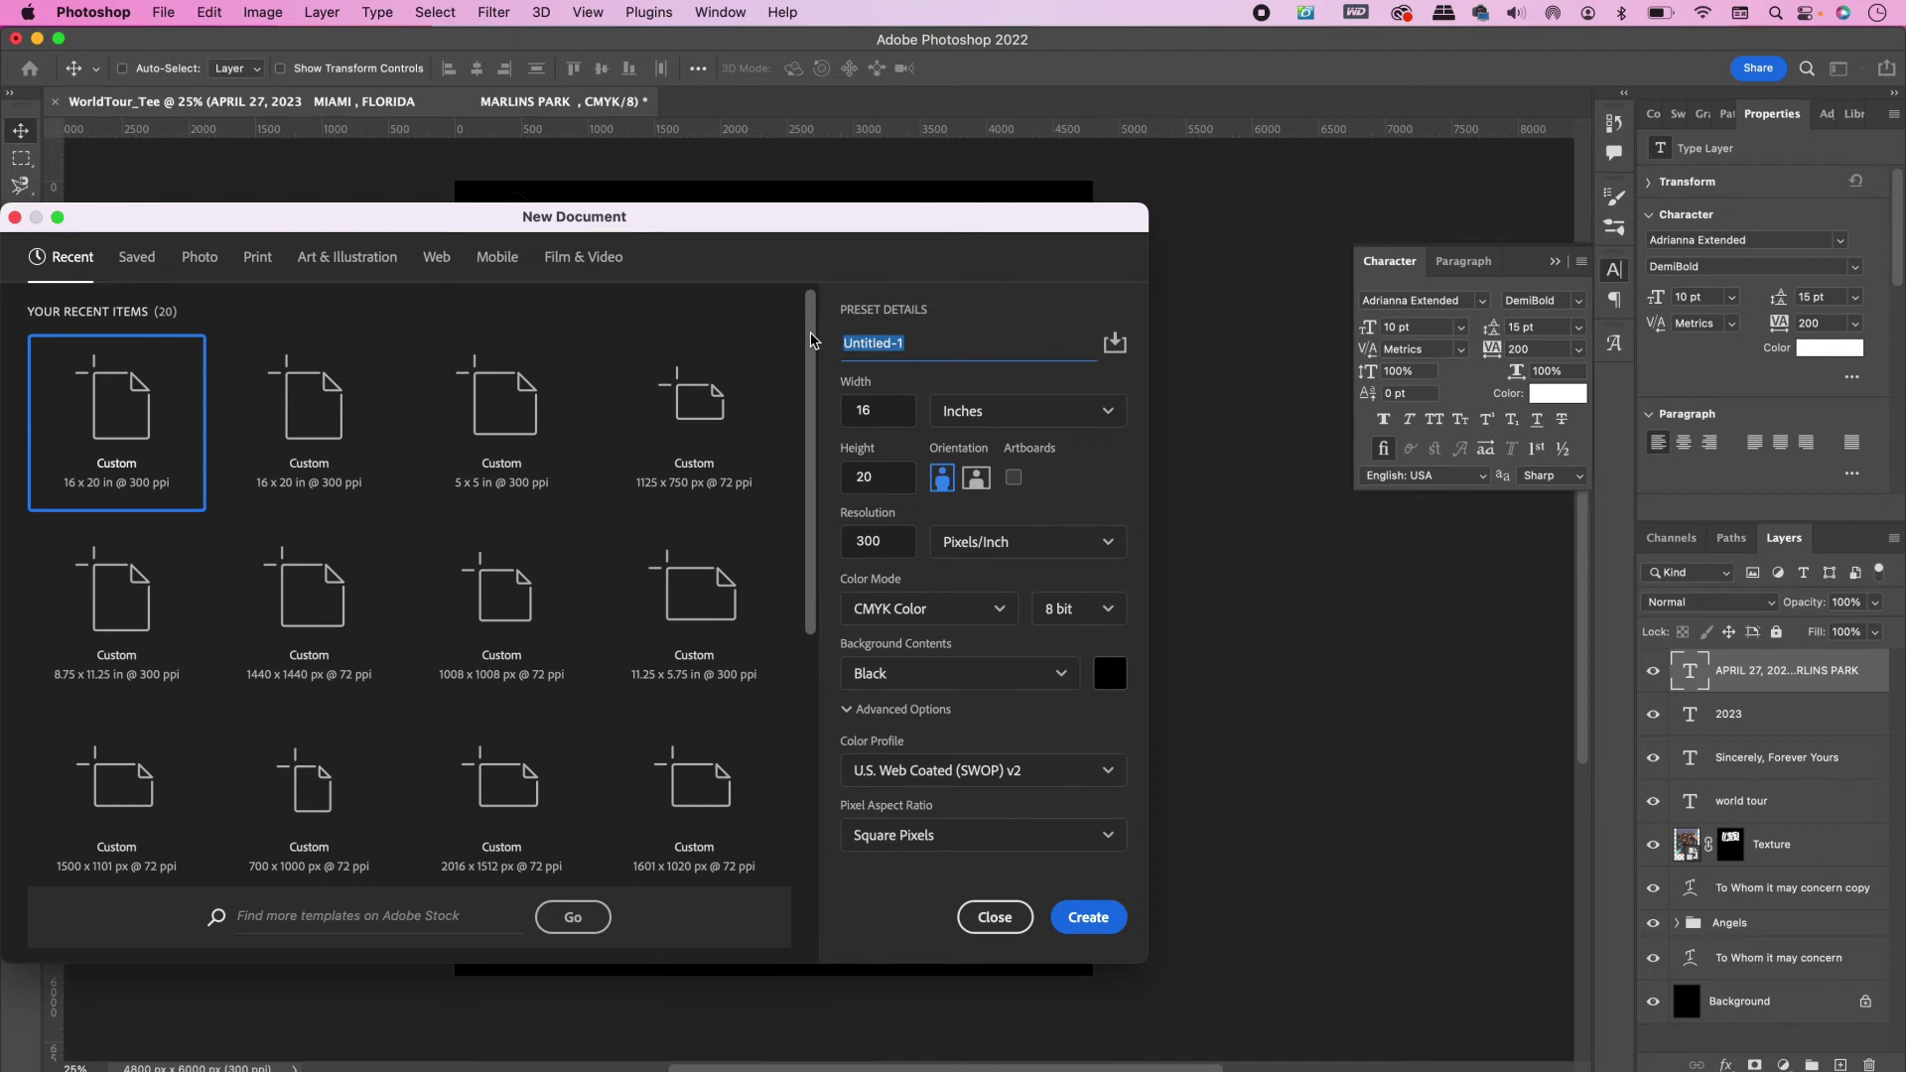
text(Wor)
text(ldTour_TeeFront)
key(Return)
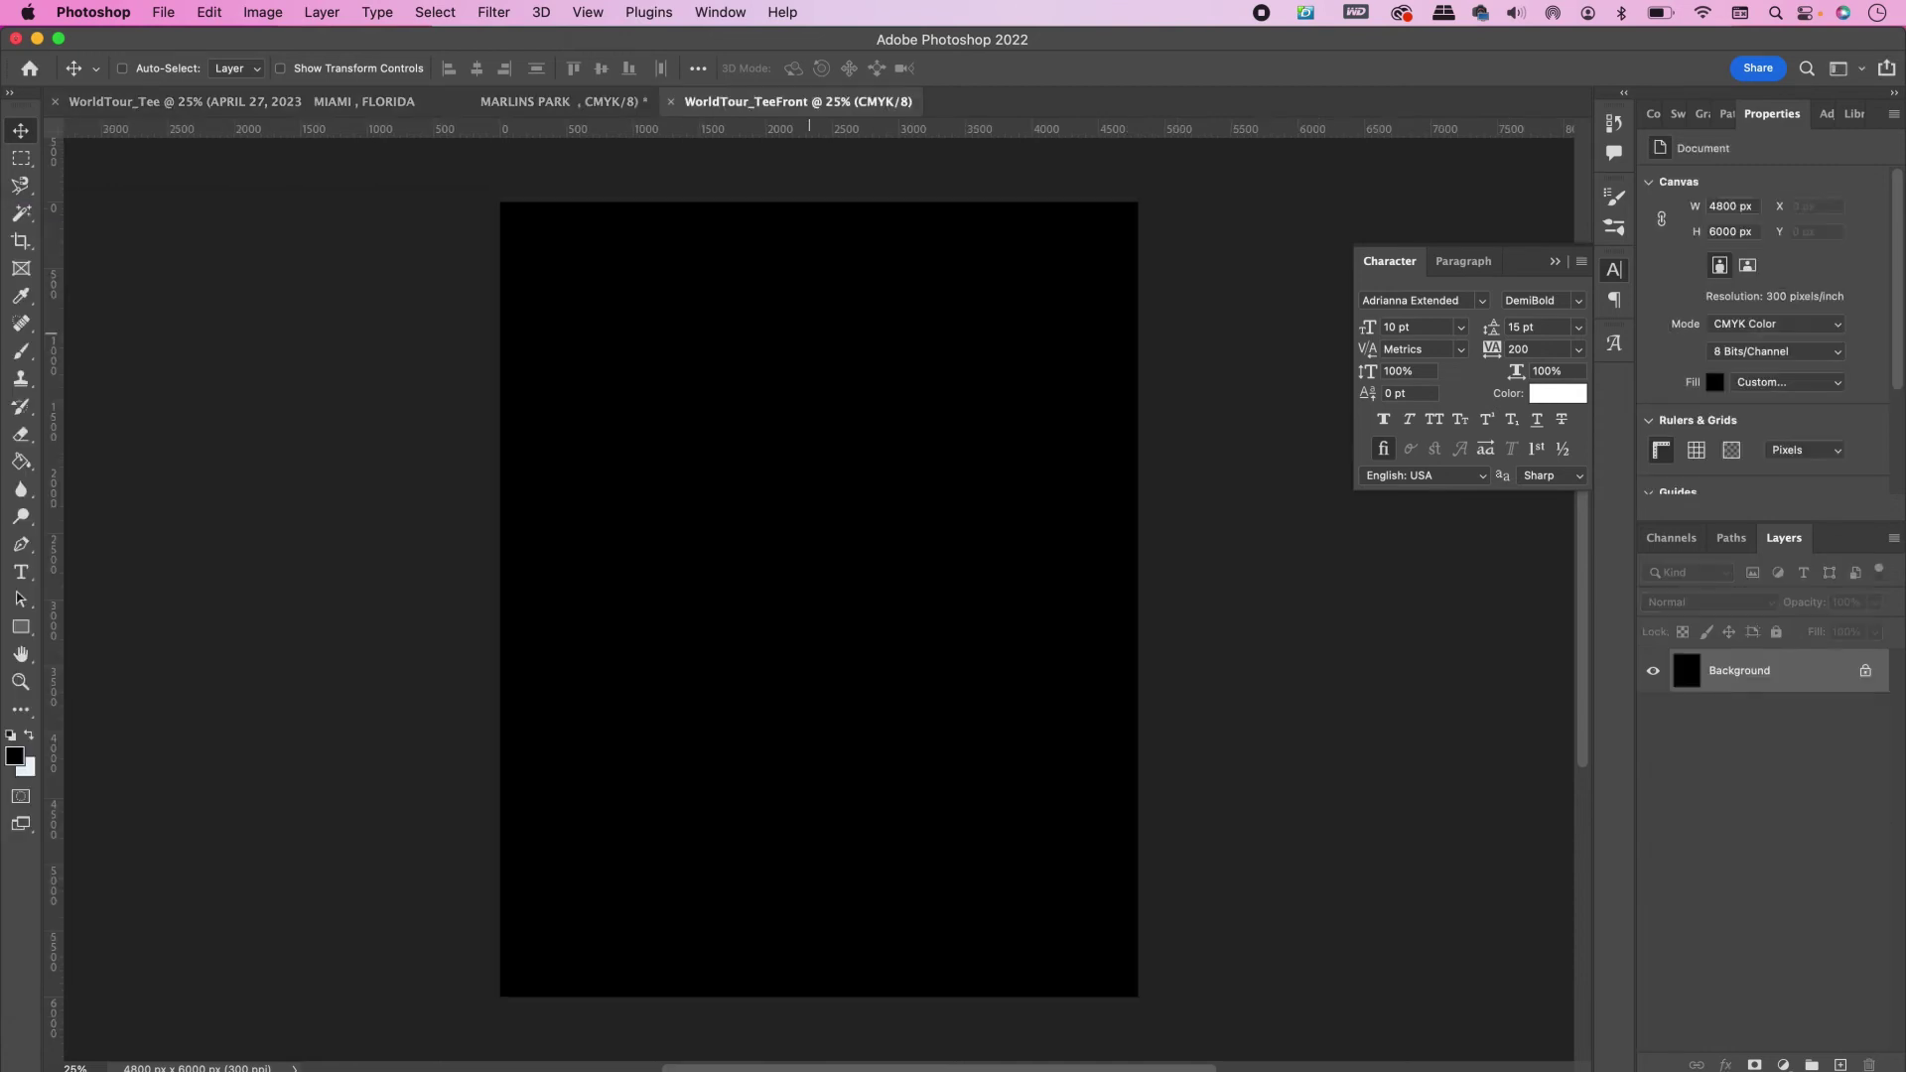
In WorldTour_Tee, select the 2023, world tour, Texture and title layers and drag them into WorldTour_TeeFront
click(452, 105)
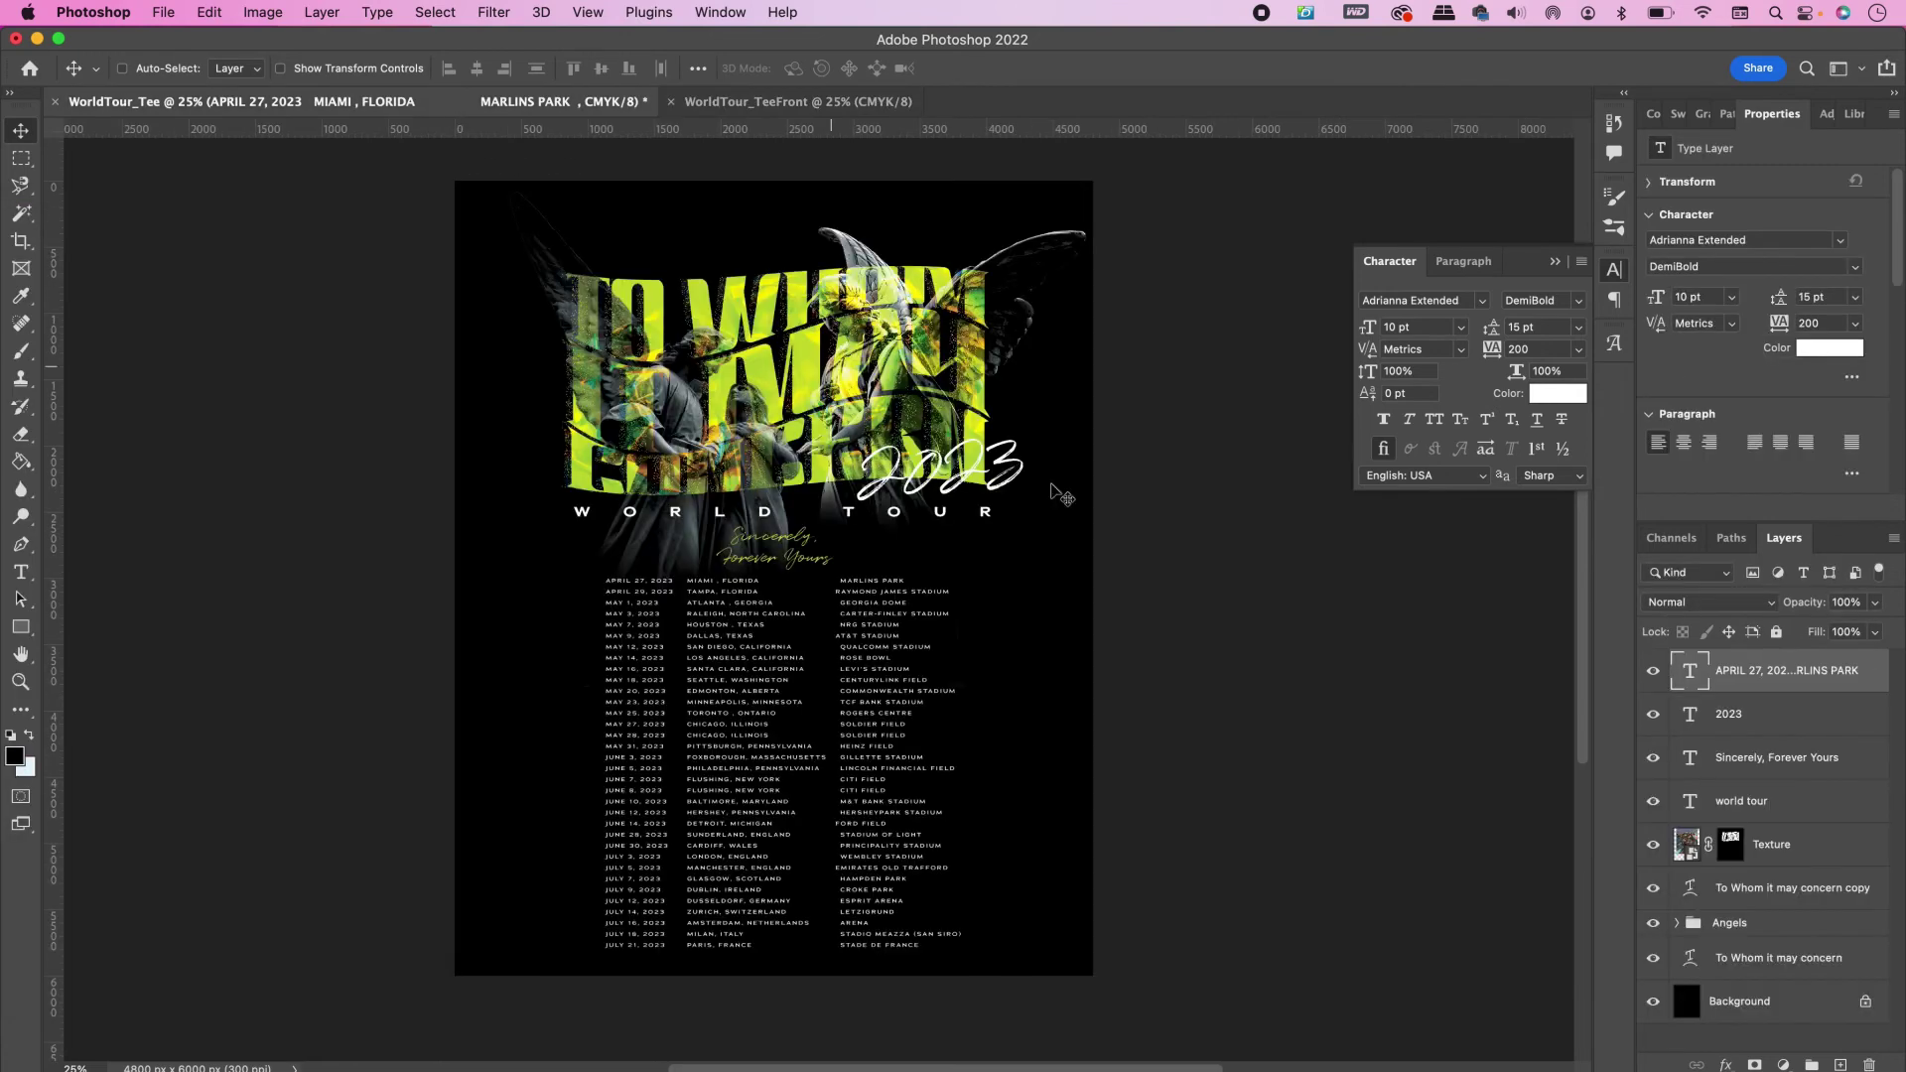
click(1757, 732)
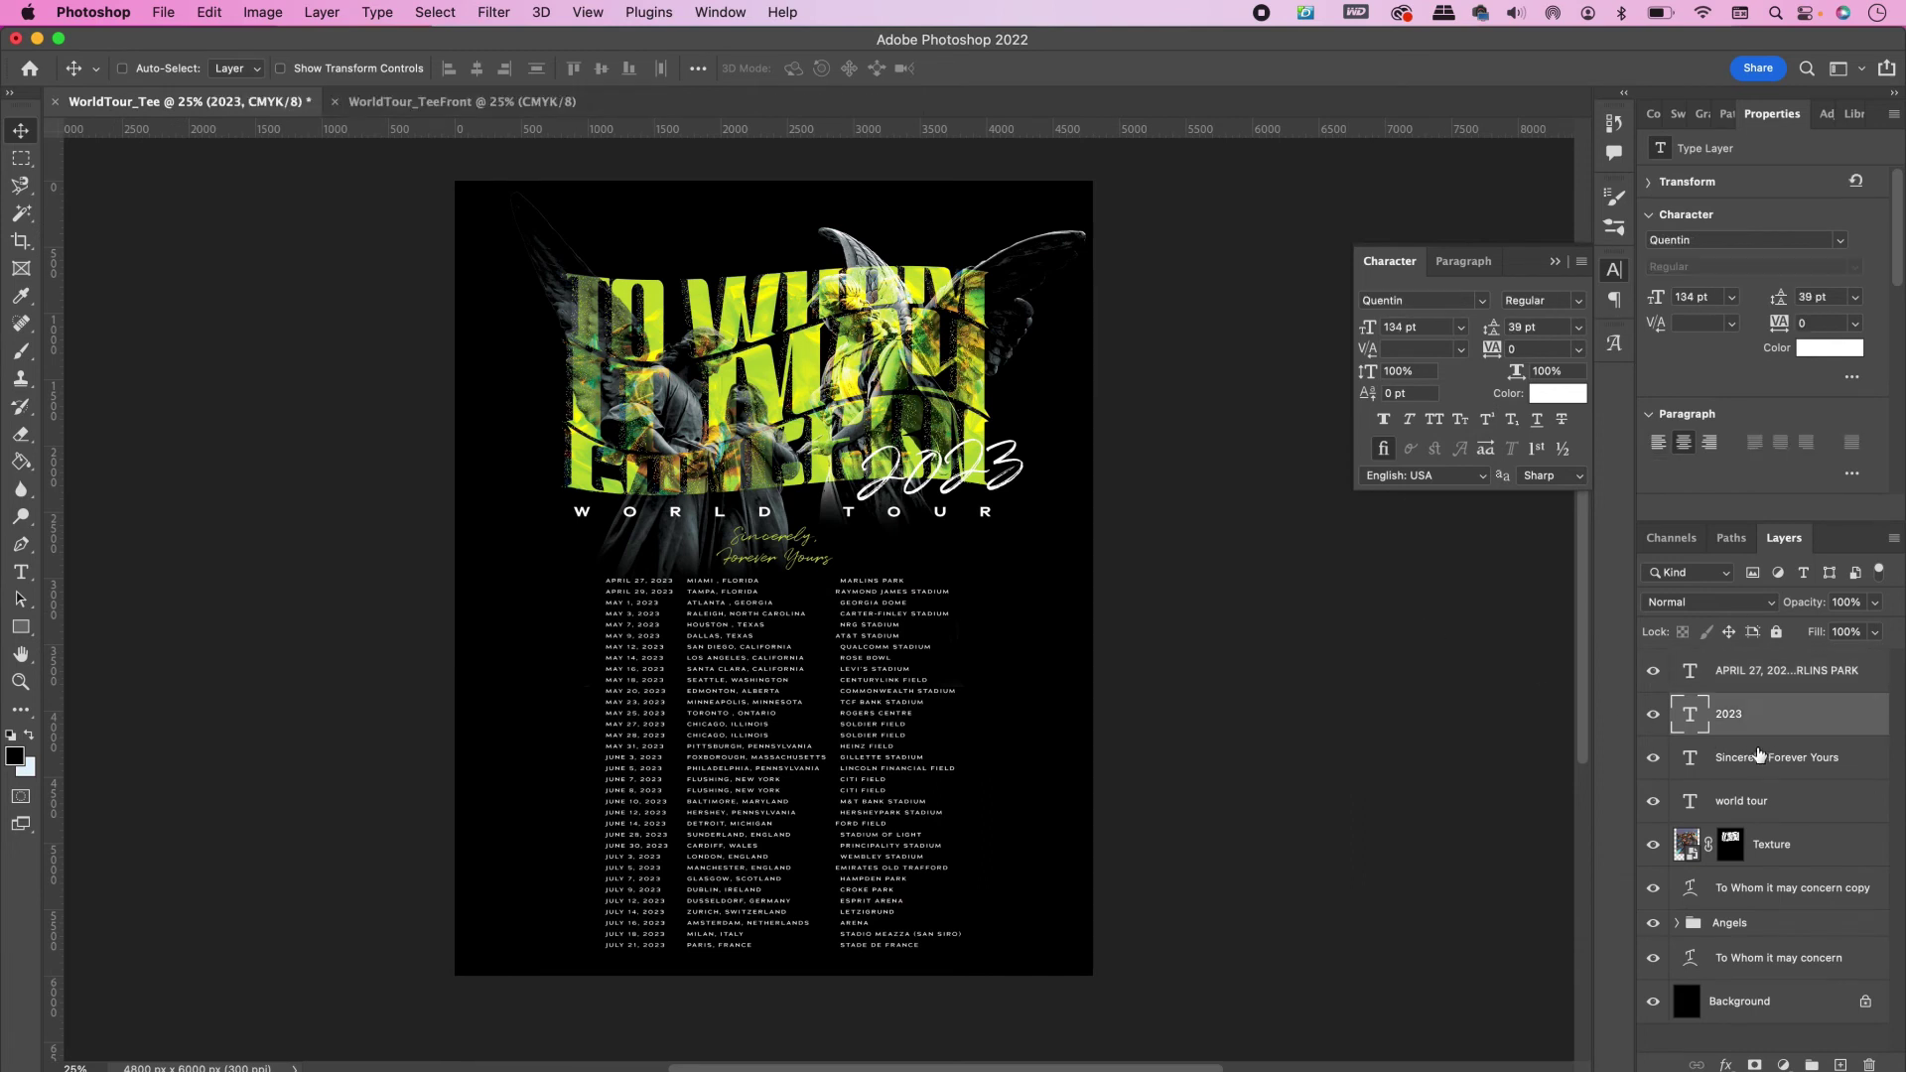
shift+click(1763, 759)
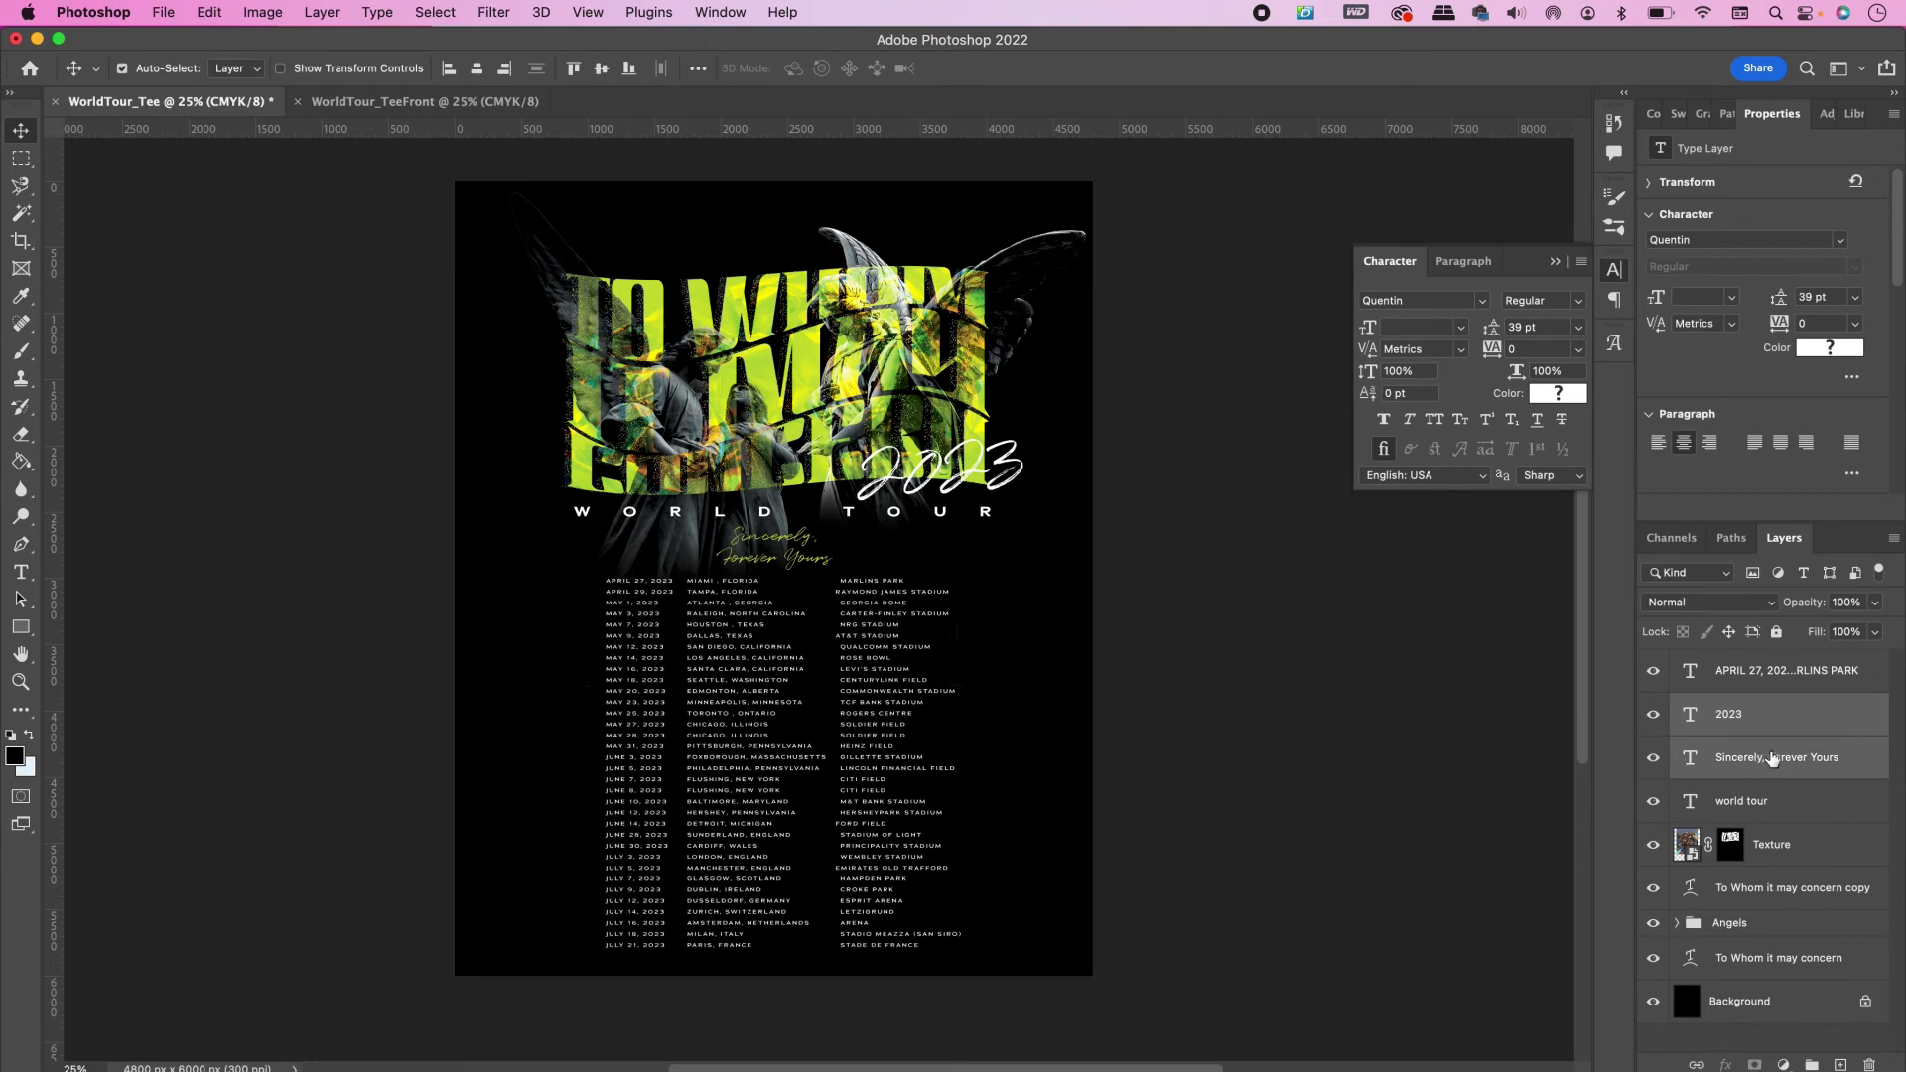
key(super+z)
super+click(1772, 804)
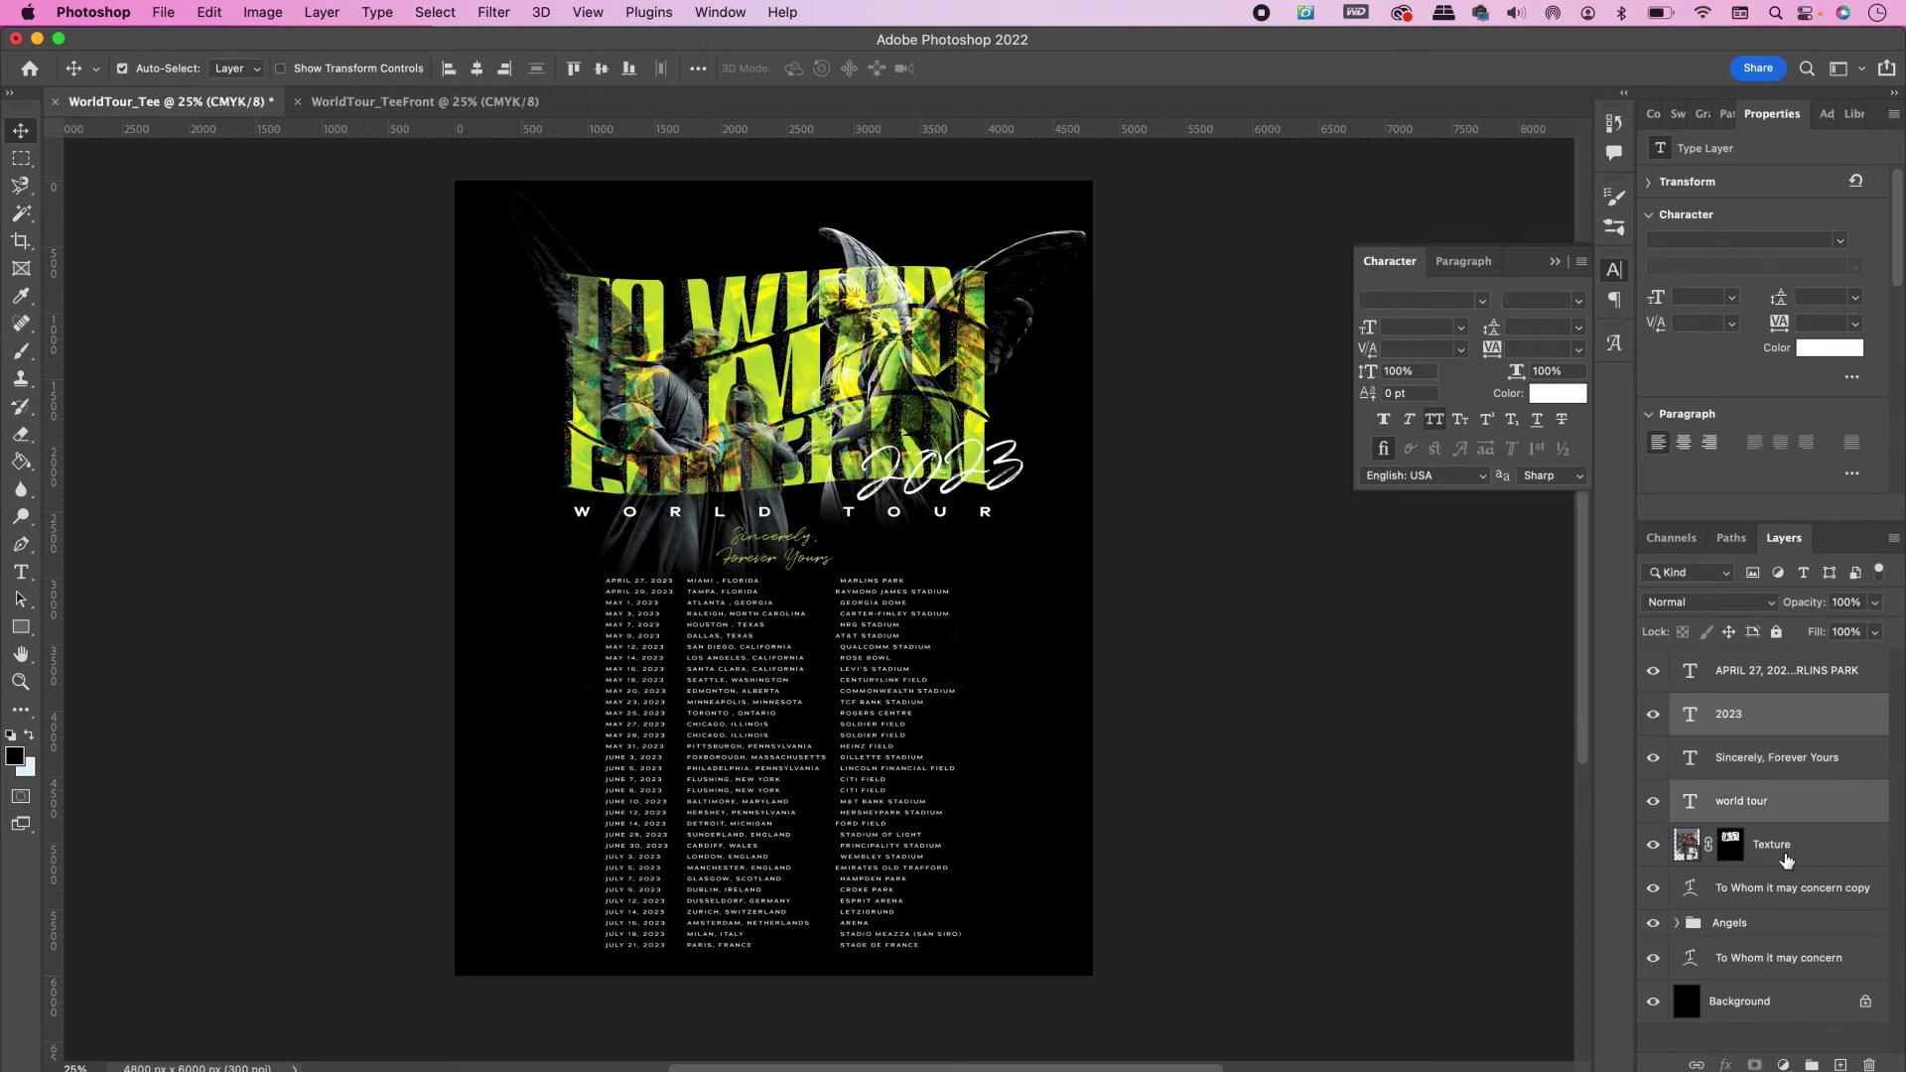
super+click(1787, 859)
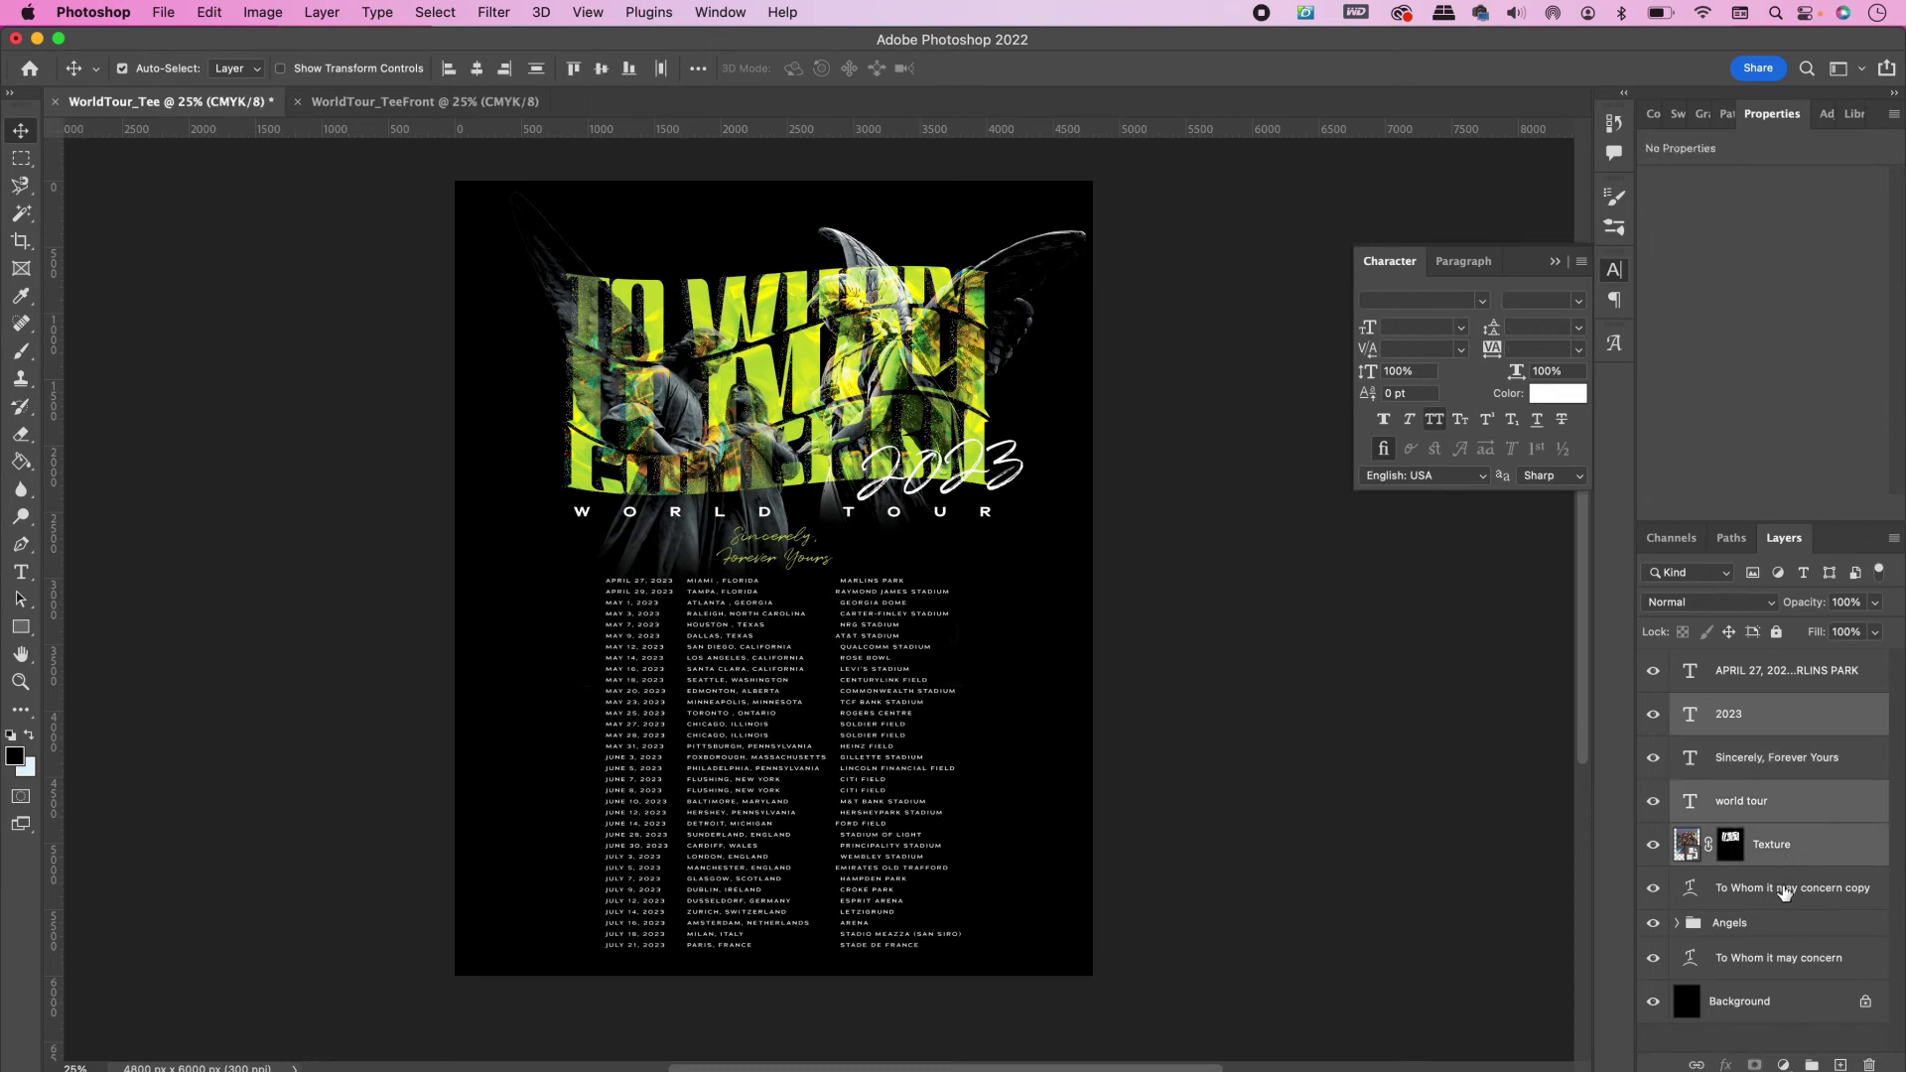
super+click(1783, 892)
super+click(1759, 976)
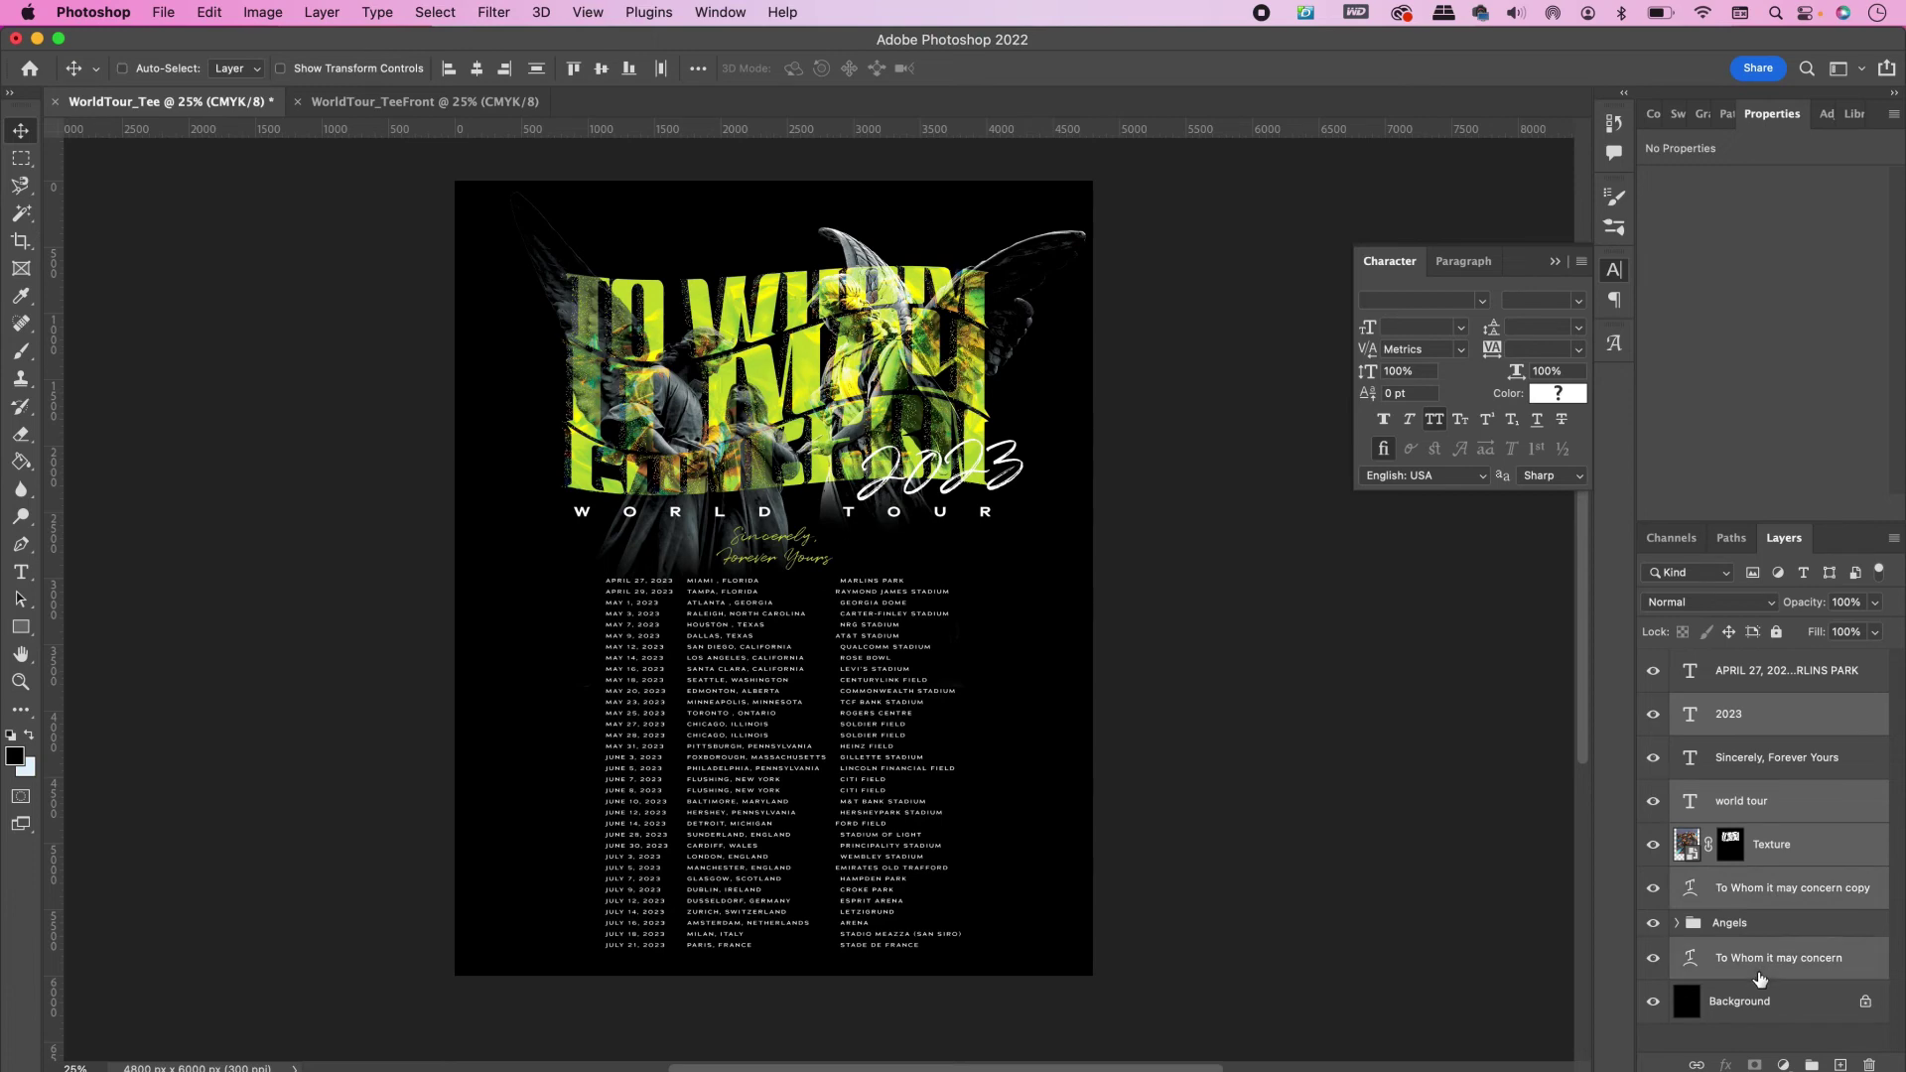
drag(869, 340, 849, 493)
Scale the copied artwork to about 35% and place it at the upper-right pocket area
key(super+t)
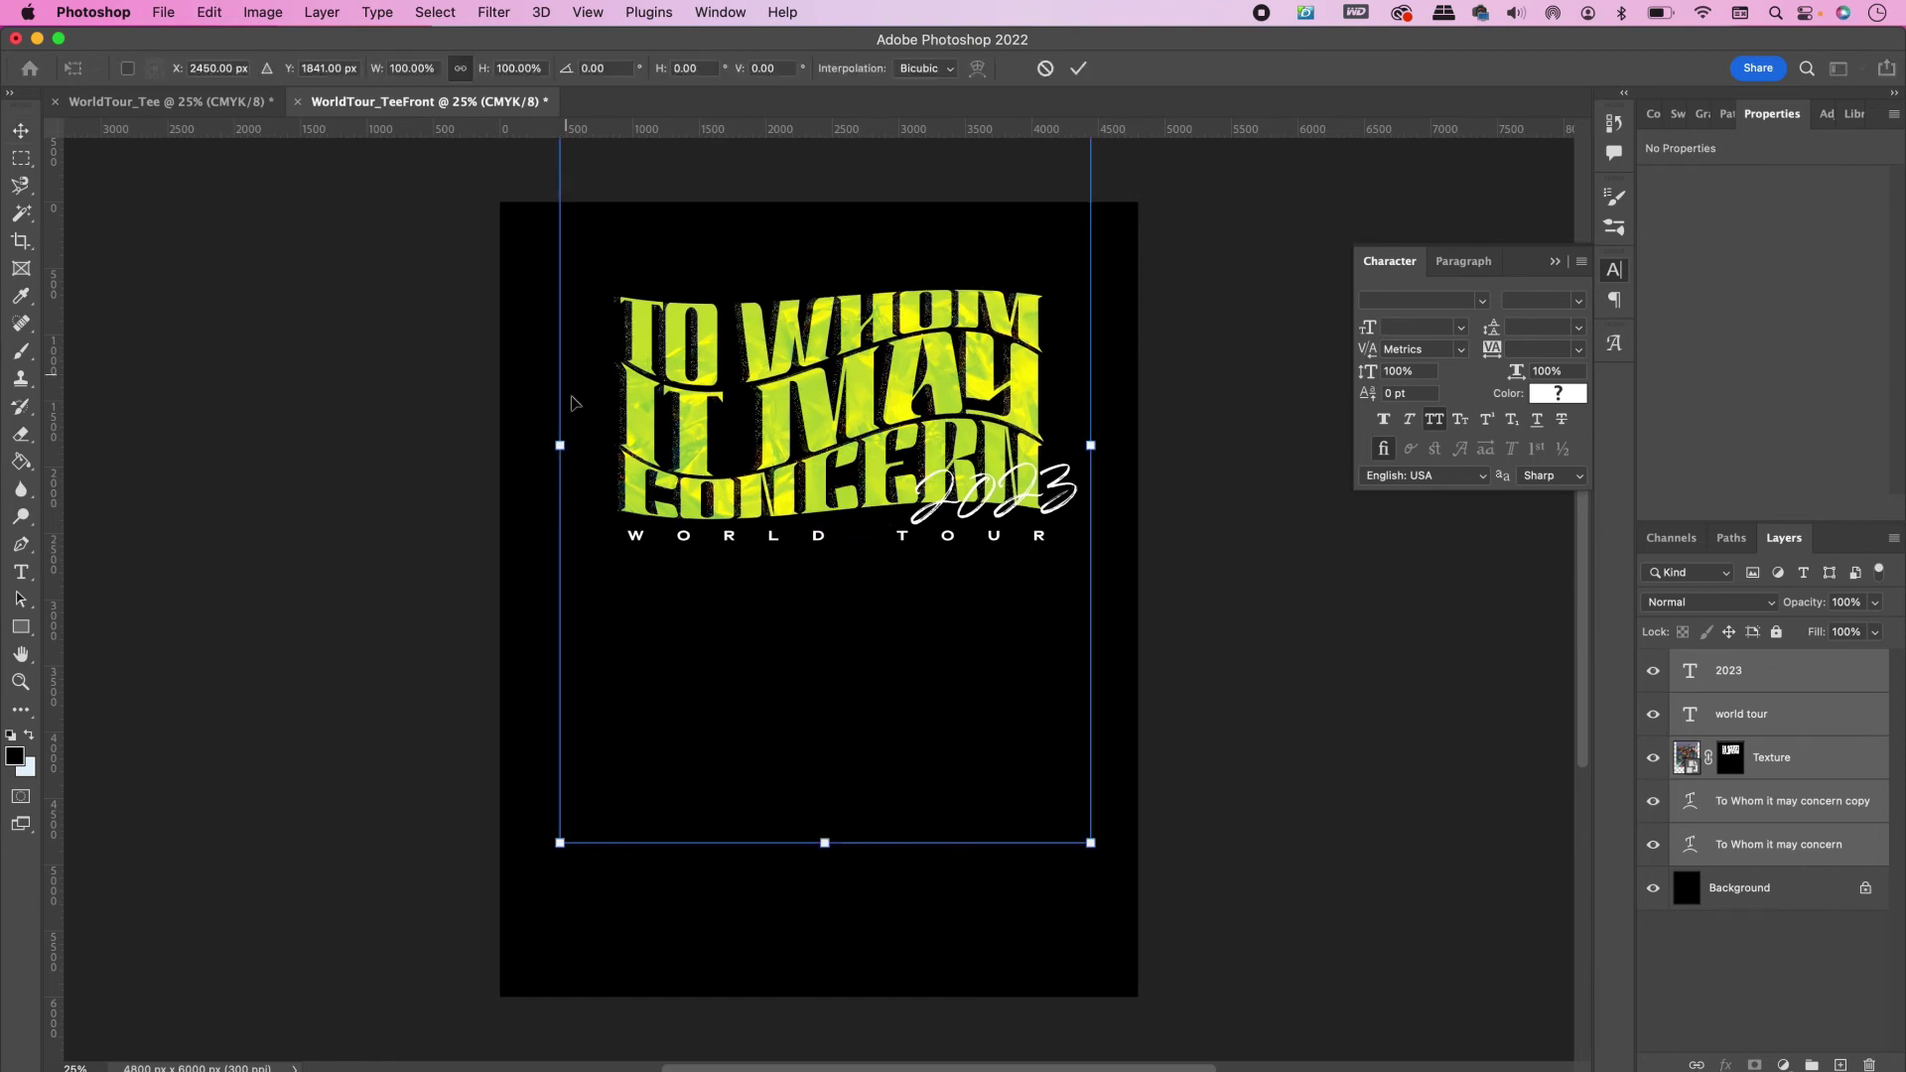
drag(562, 447, 905, 460)
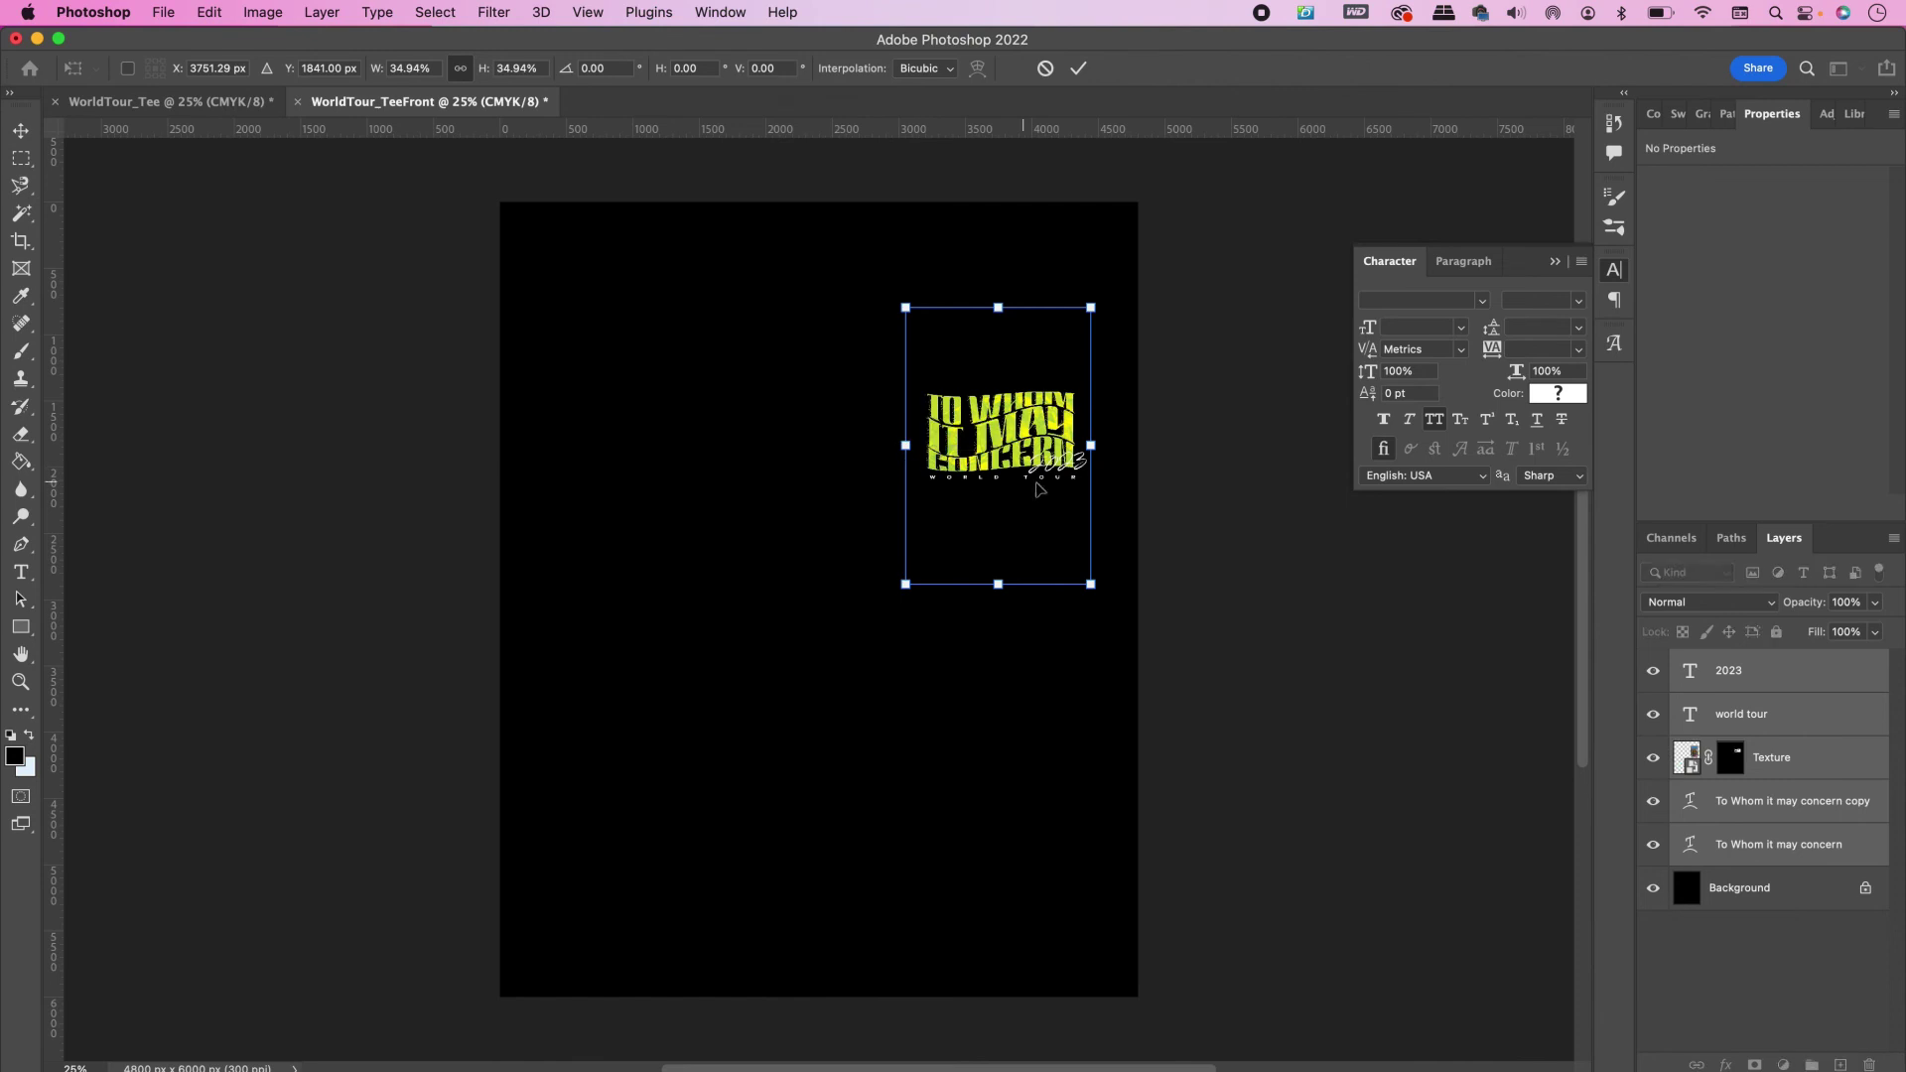
drag(1052, 487, 1032, 492)
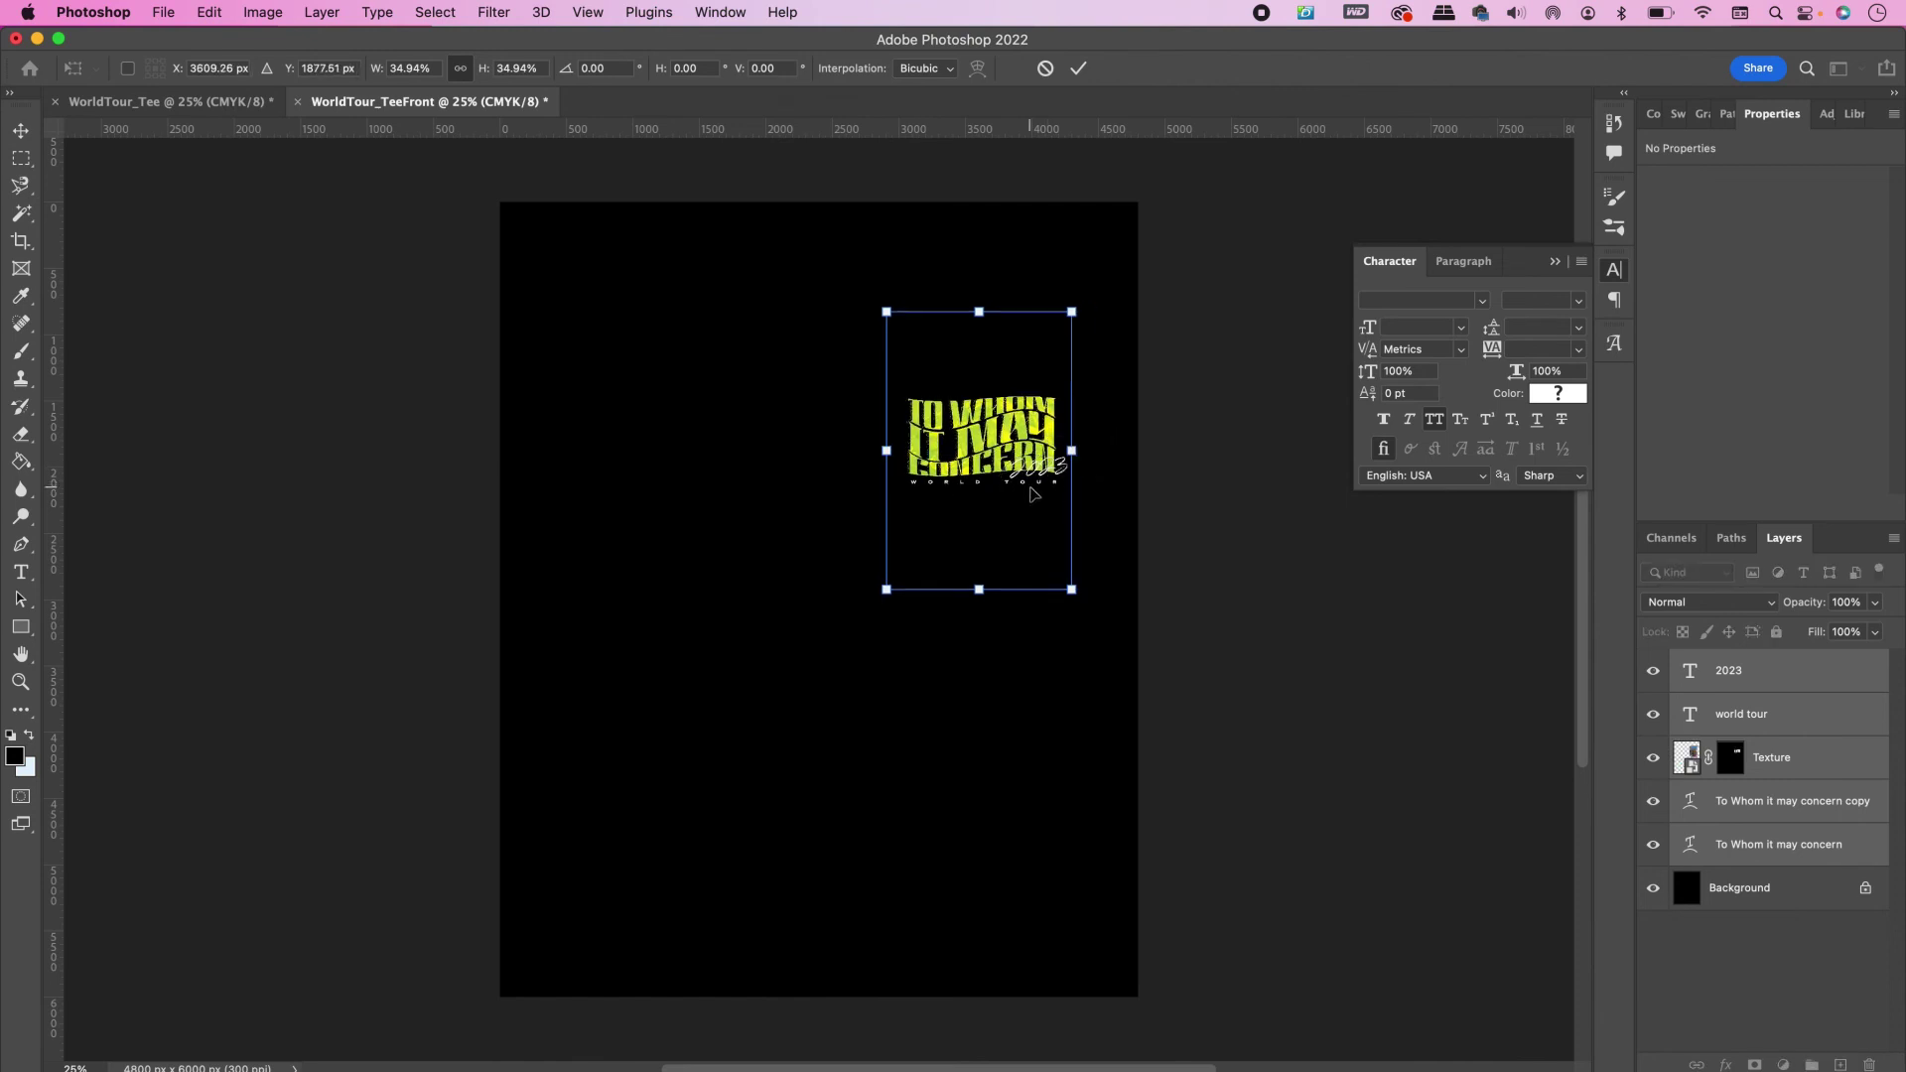
key(Return)
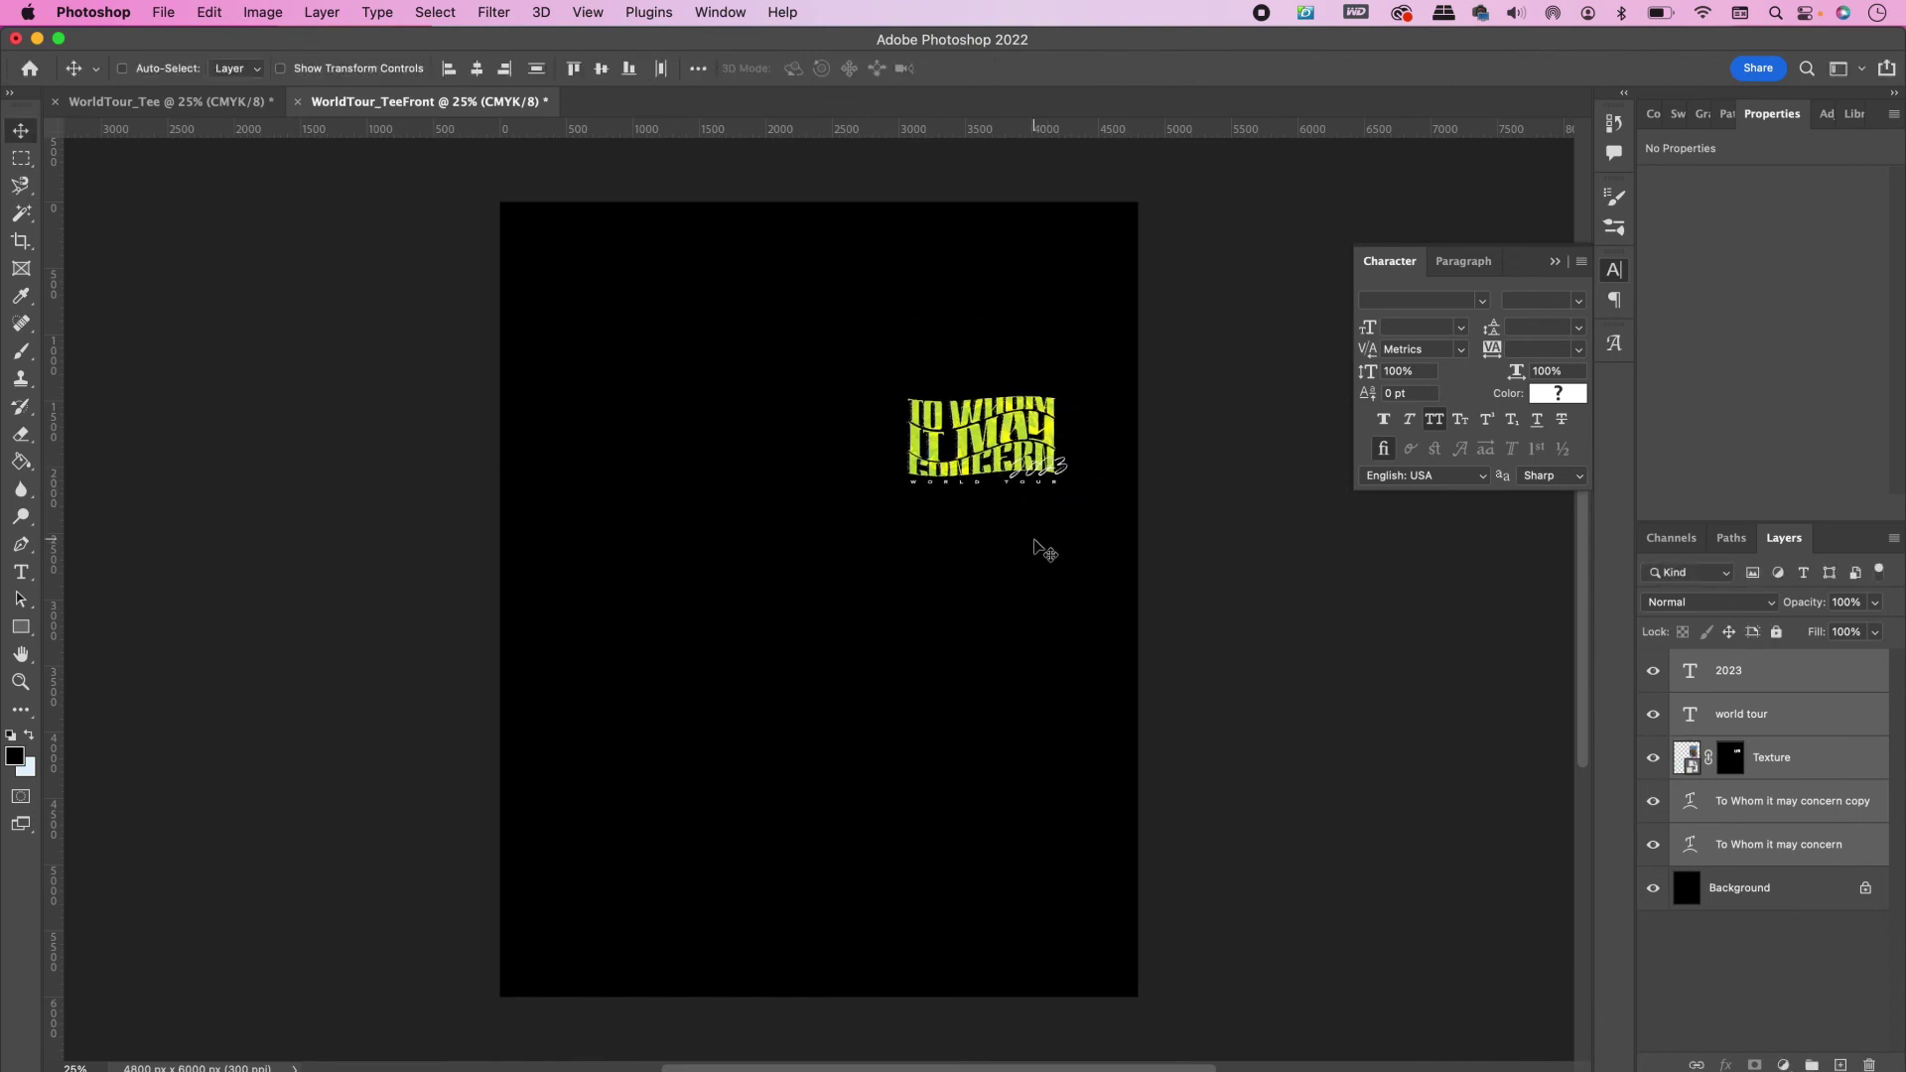
Zoom in on the front pocket graphic to check it
key(super+equal)
key(super+equal)
key(super+equal)
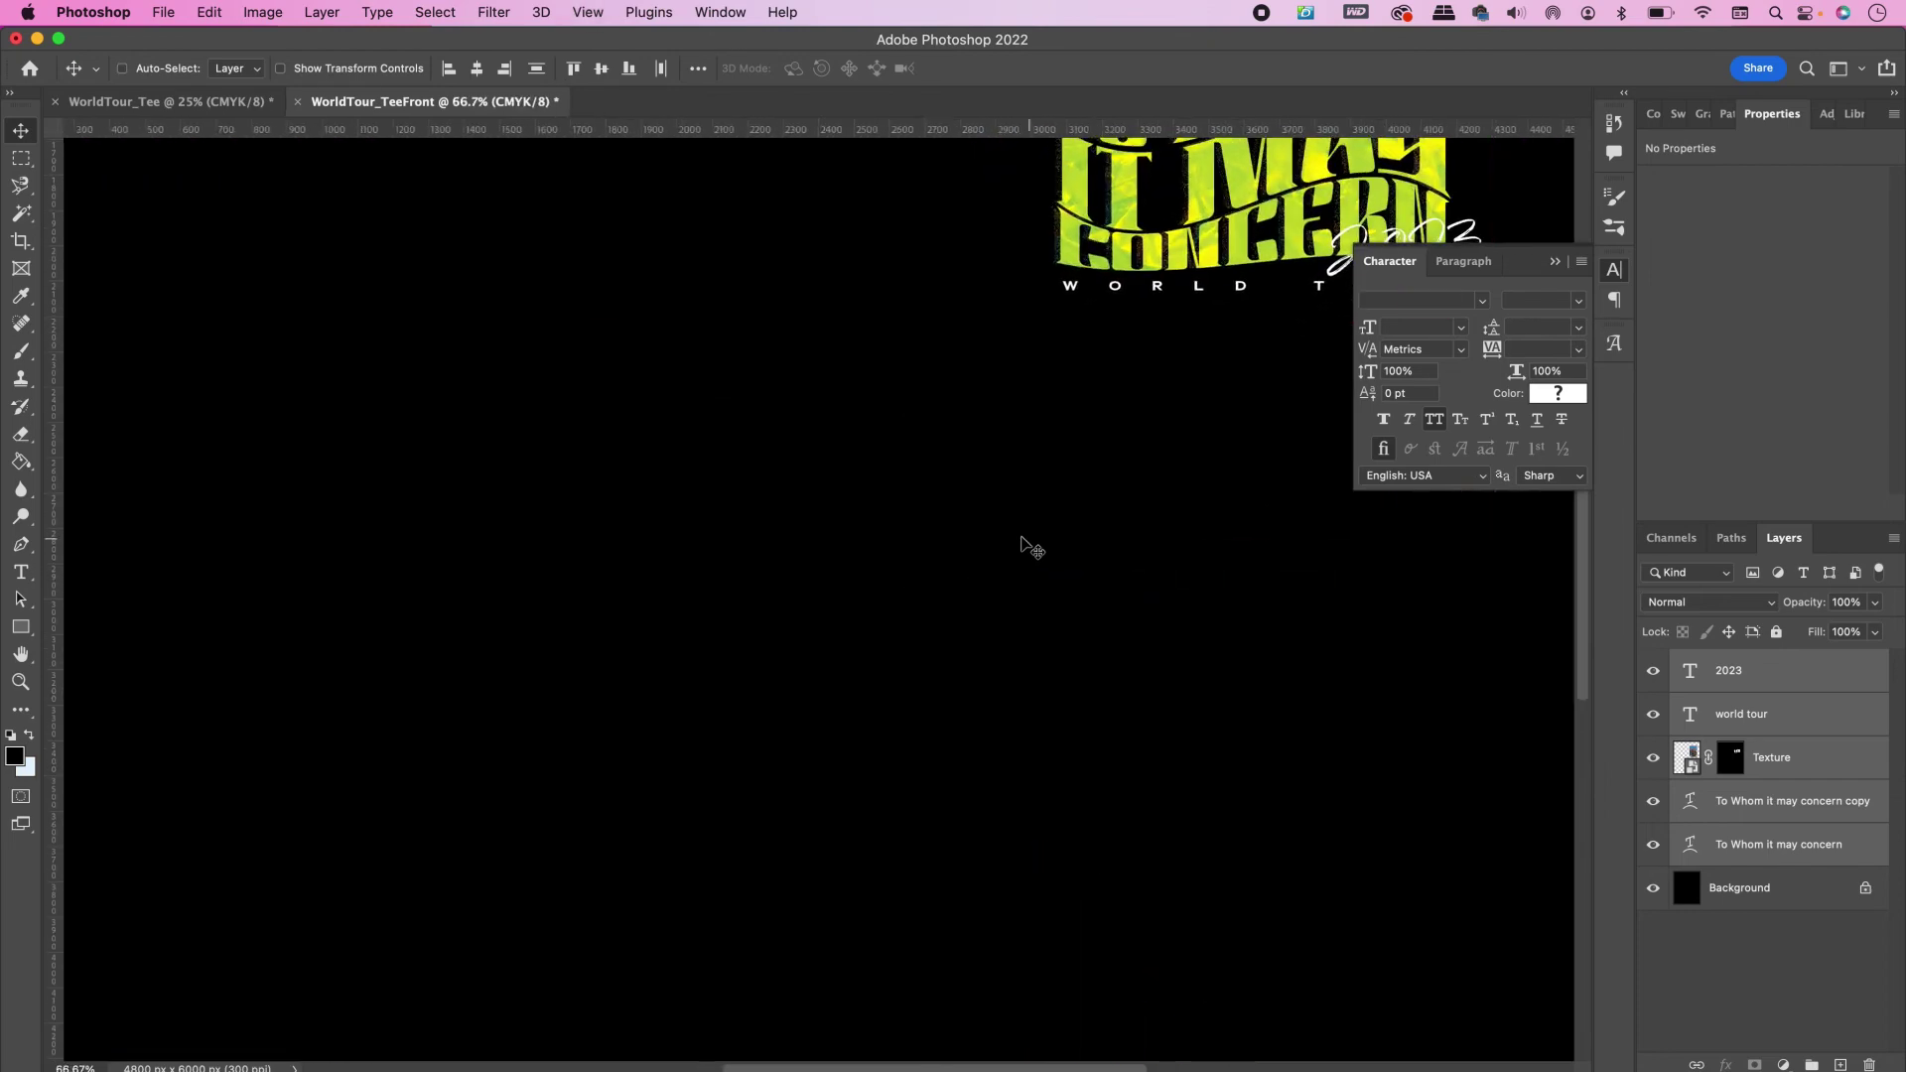
scroll(1230, 303, up, 5)
scroll(1231, 303, right, 3)
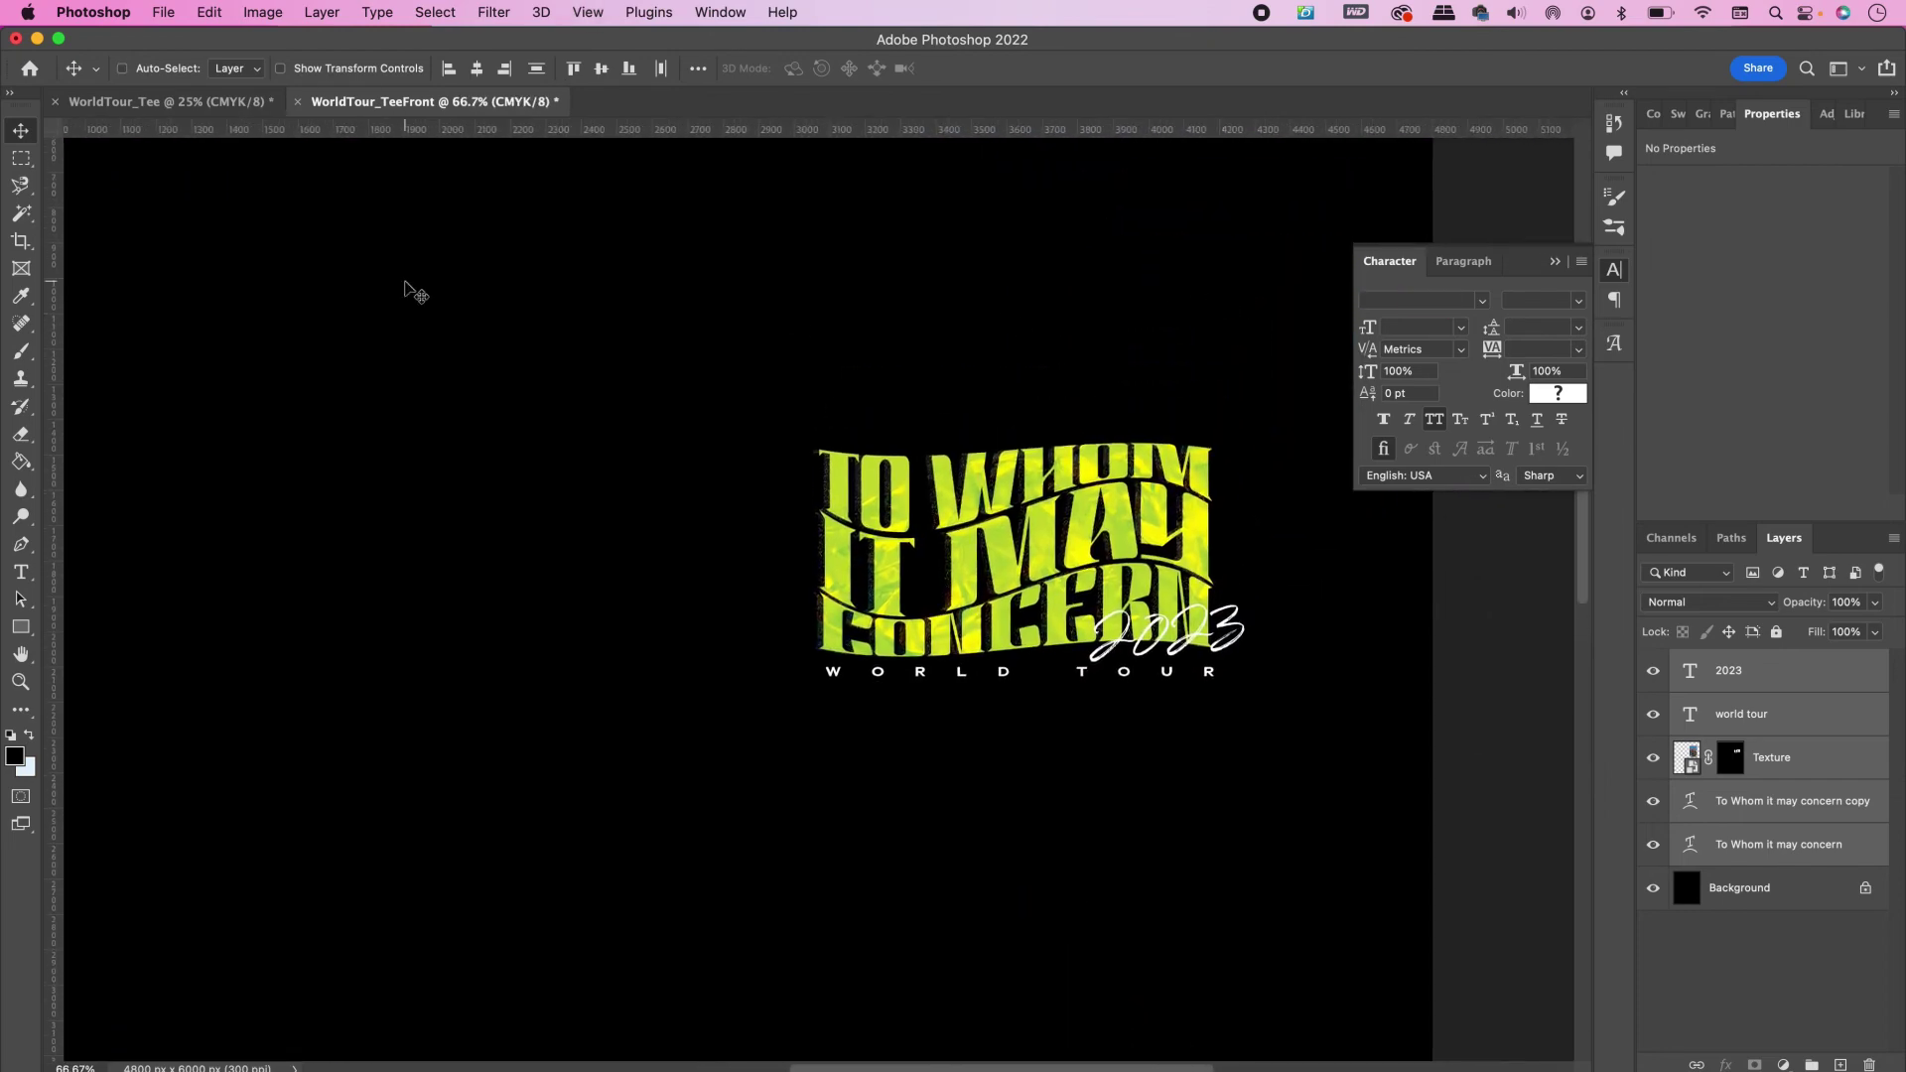
Return to the WorldTour_Tee back design, zoom in, and collapse the Character panel
click(196, 105)
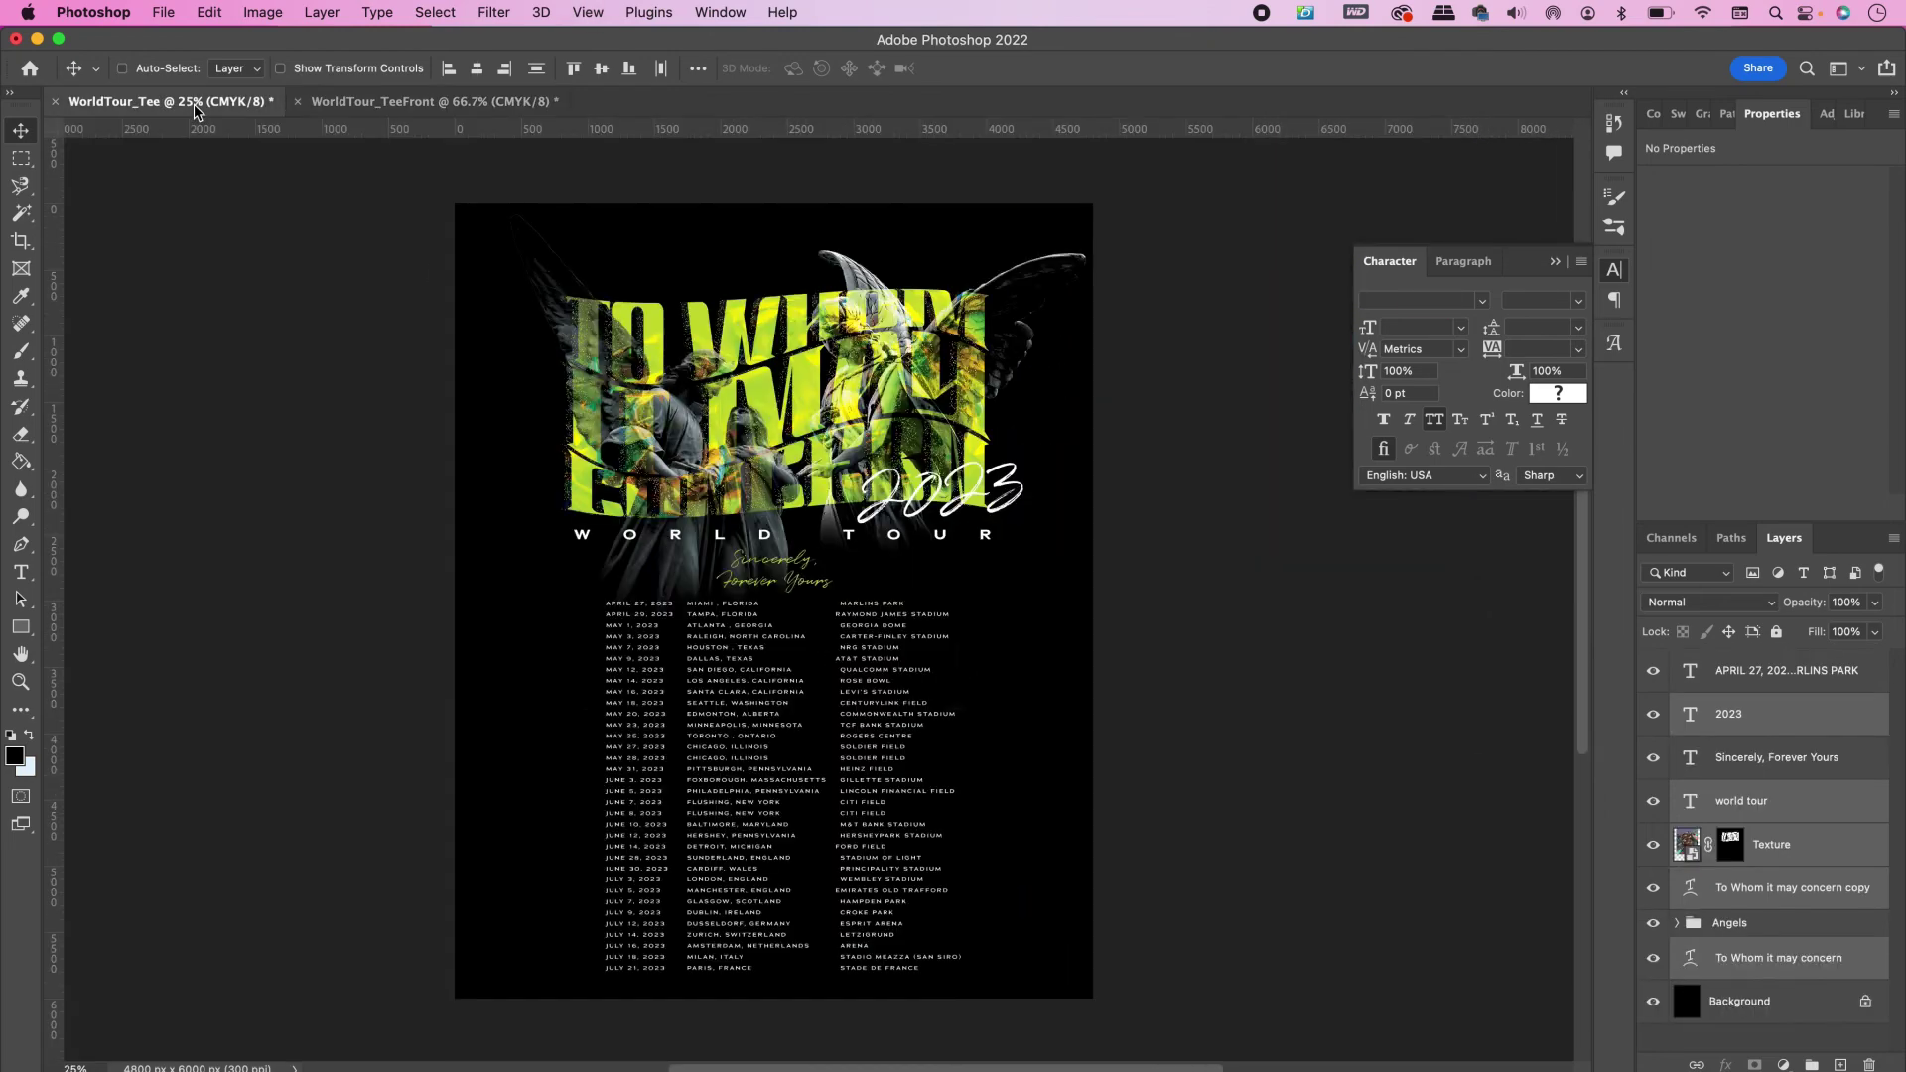
key(super+equal)
key(super+equal)
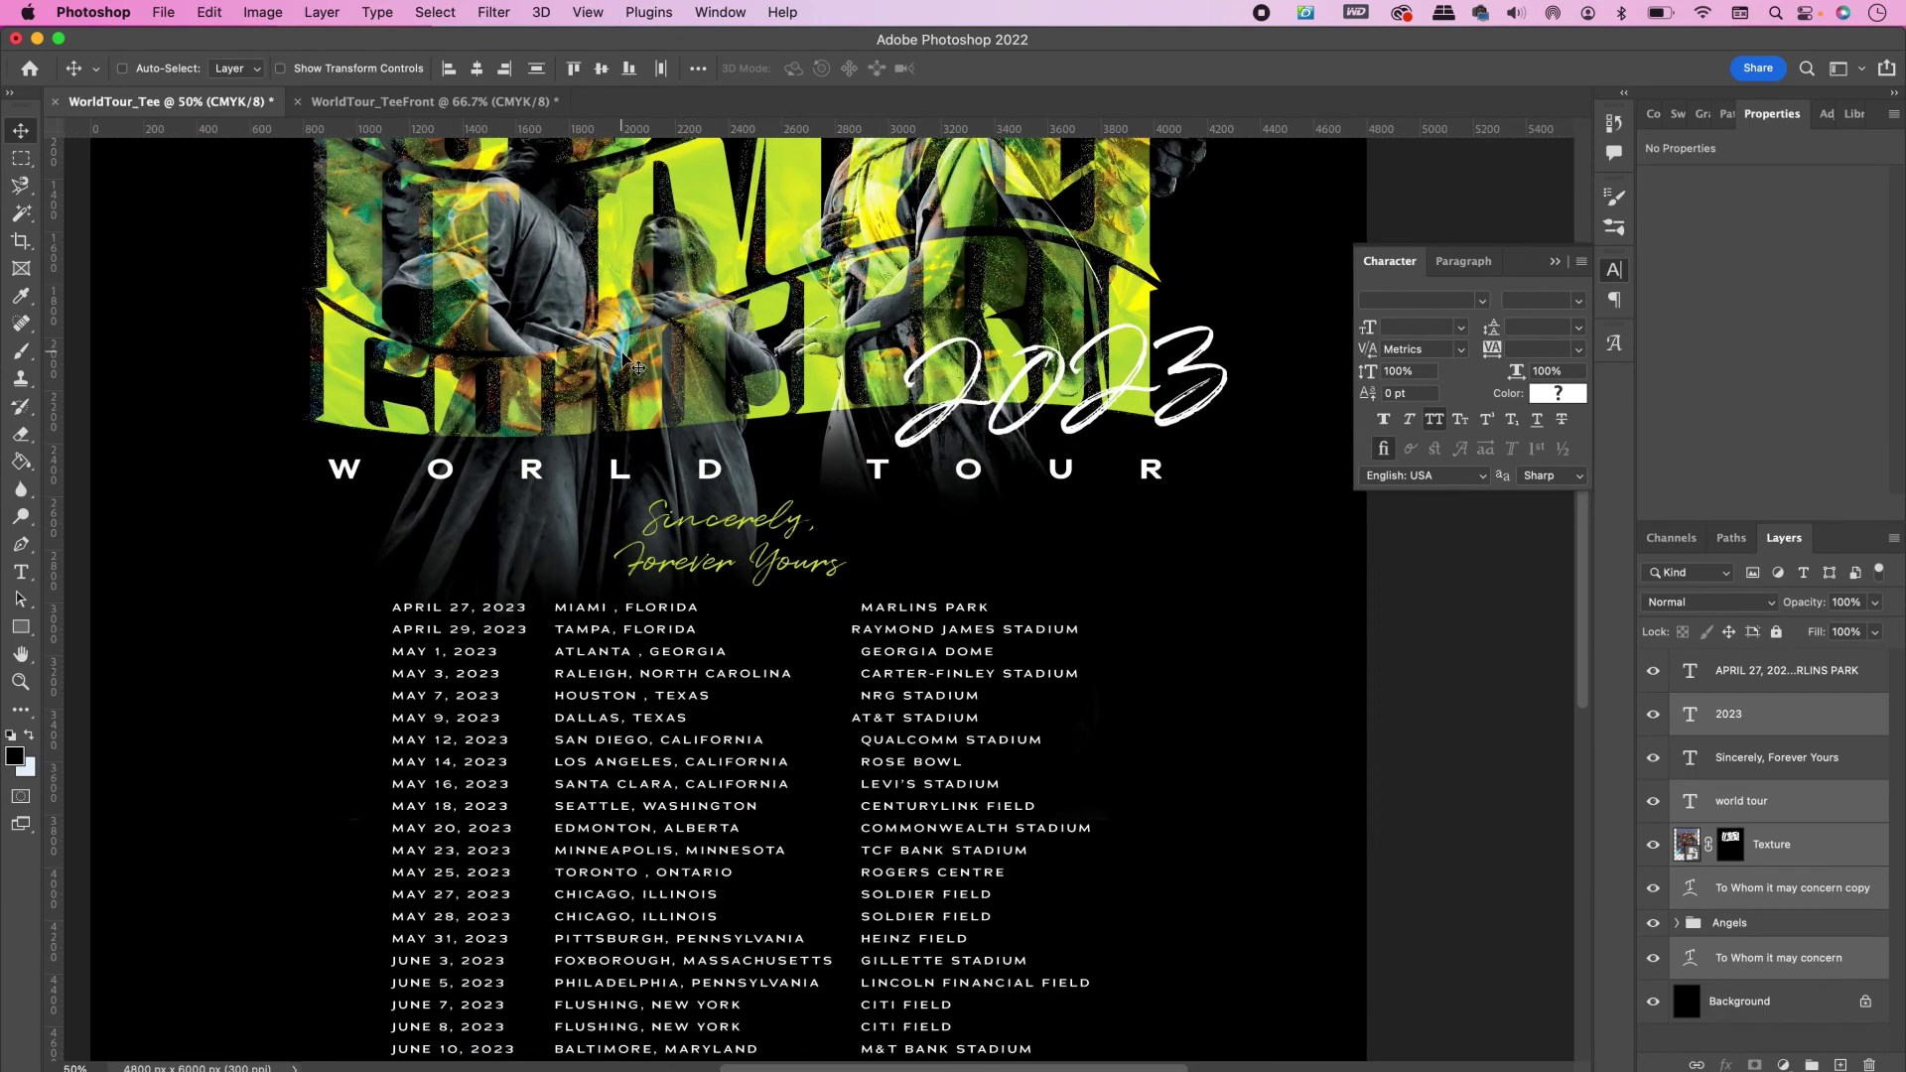
key(super+equal)
key(super+equal)
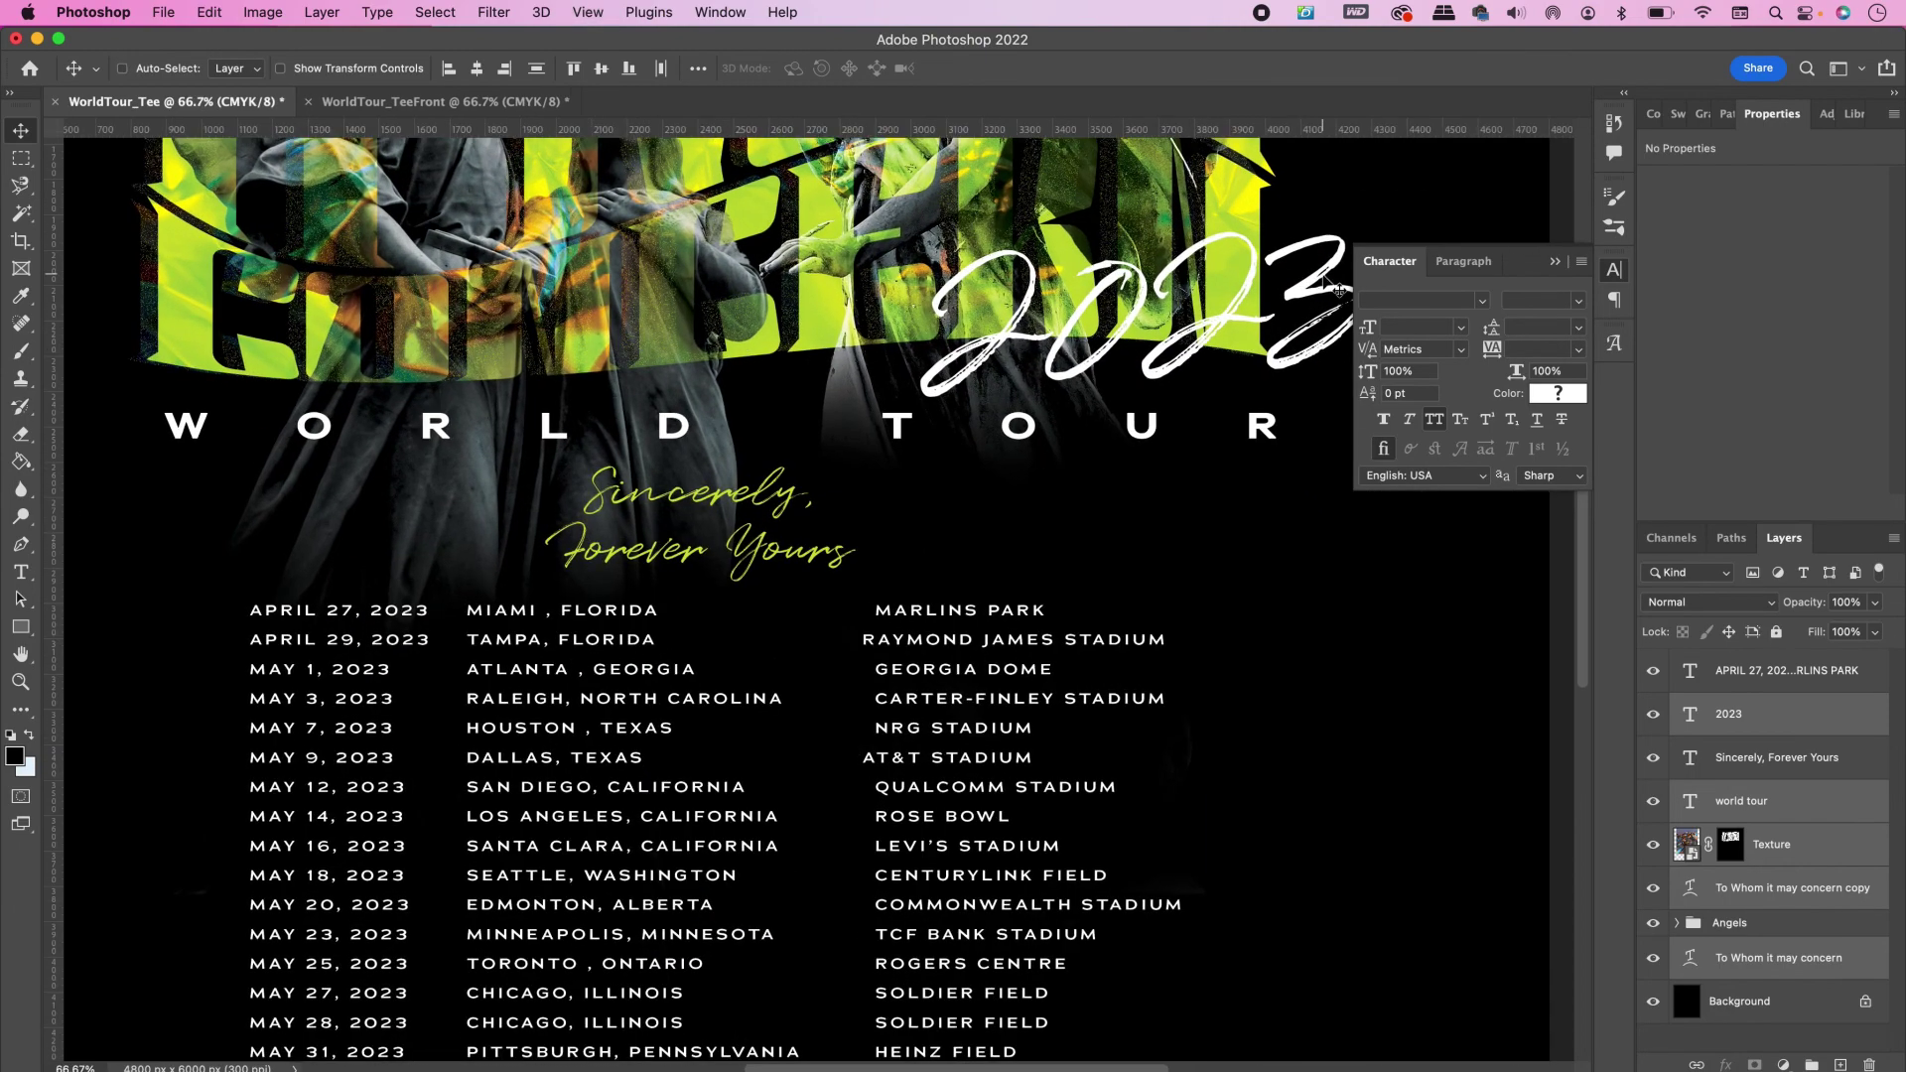
click(1556, 262)
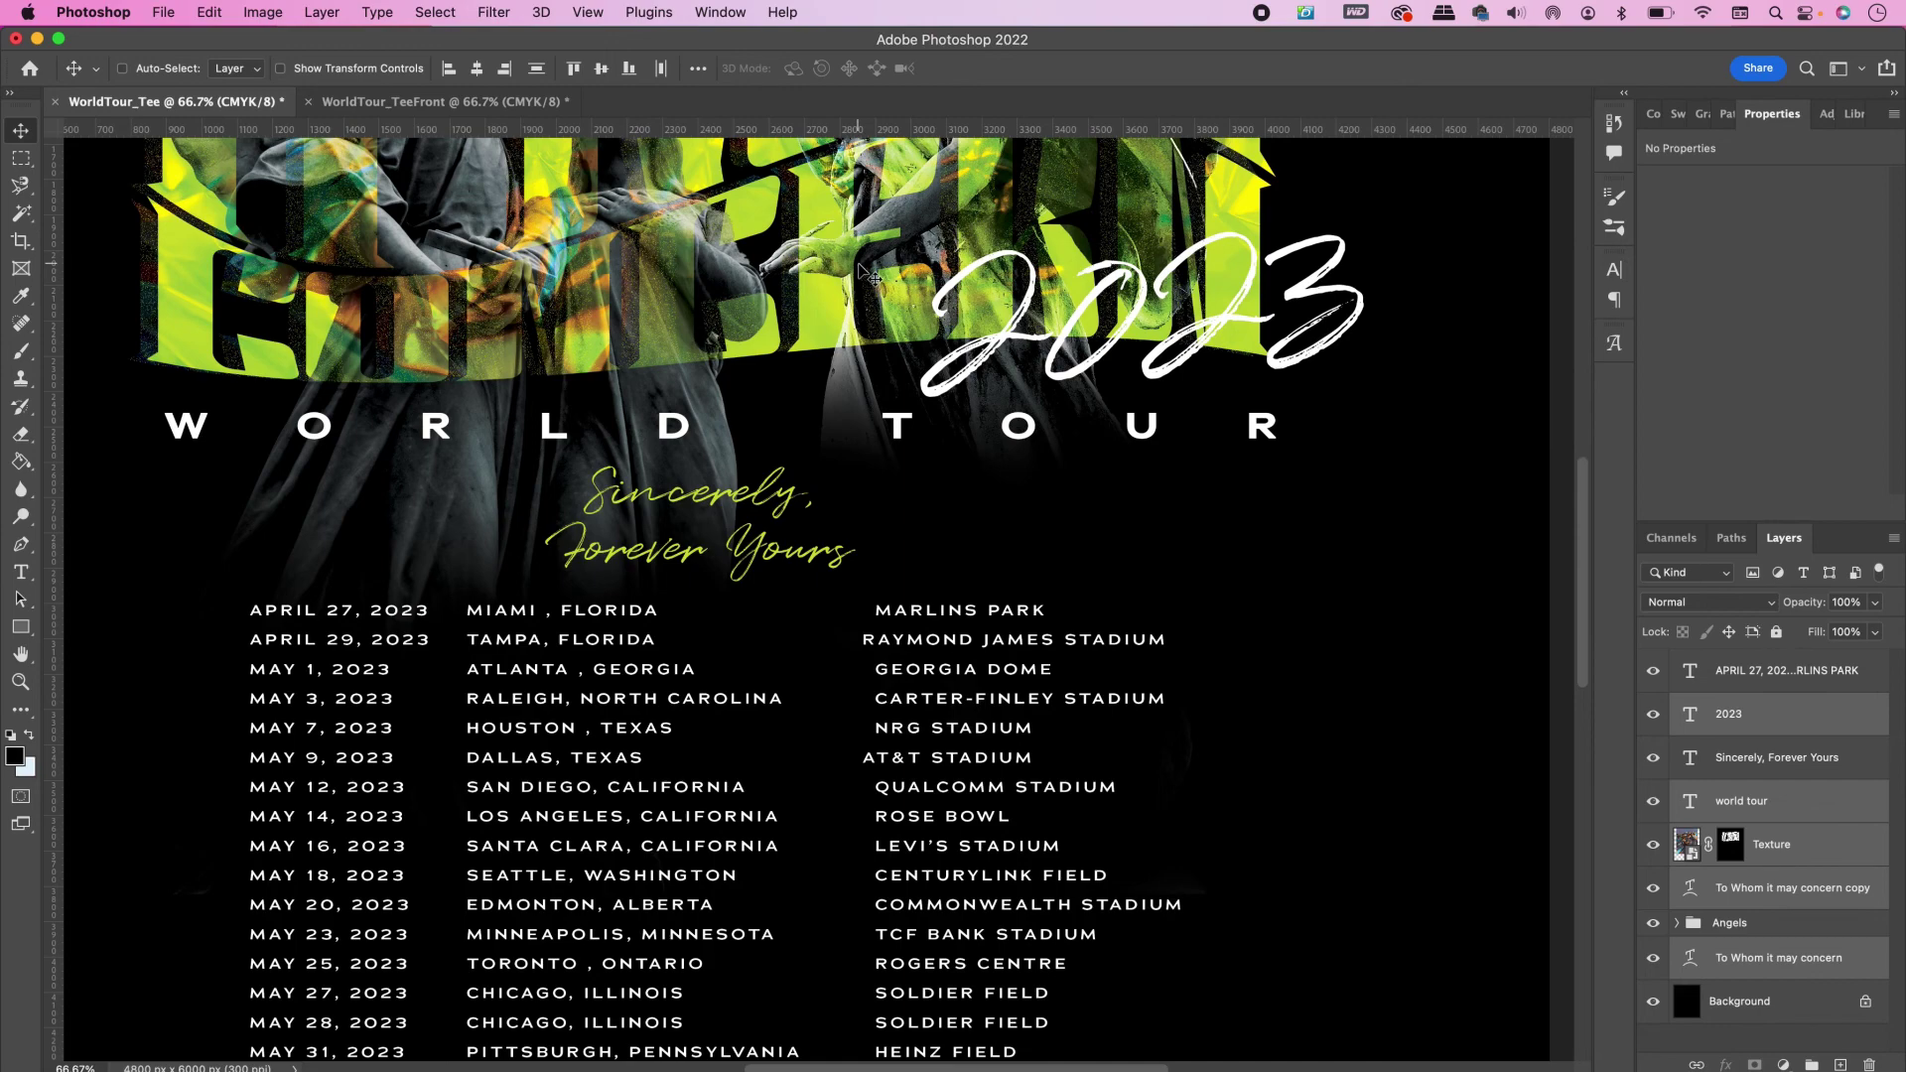
scroll(861, 268, up, 10)
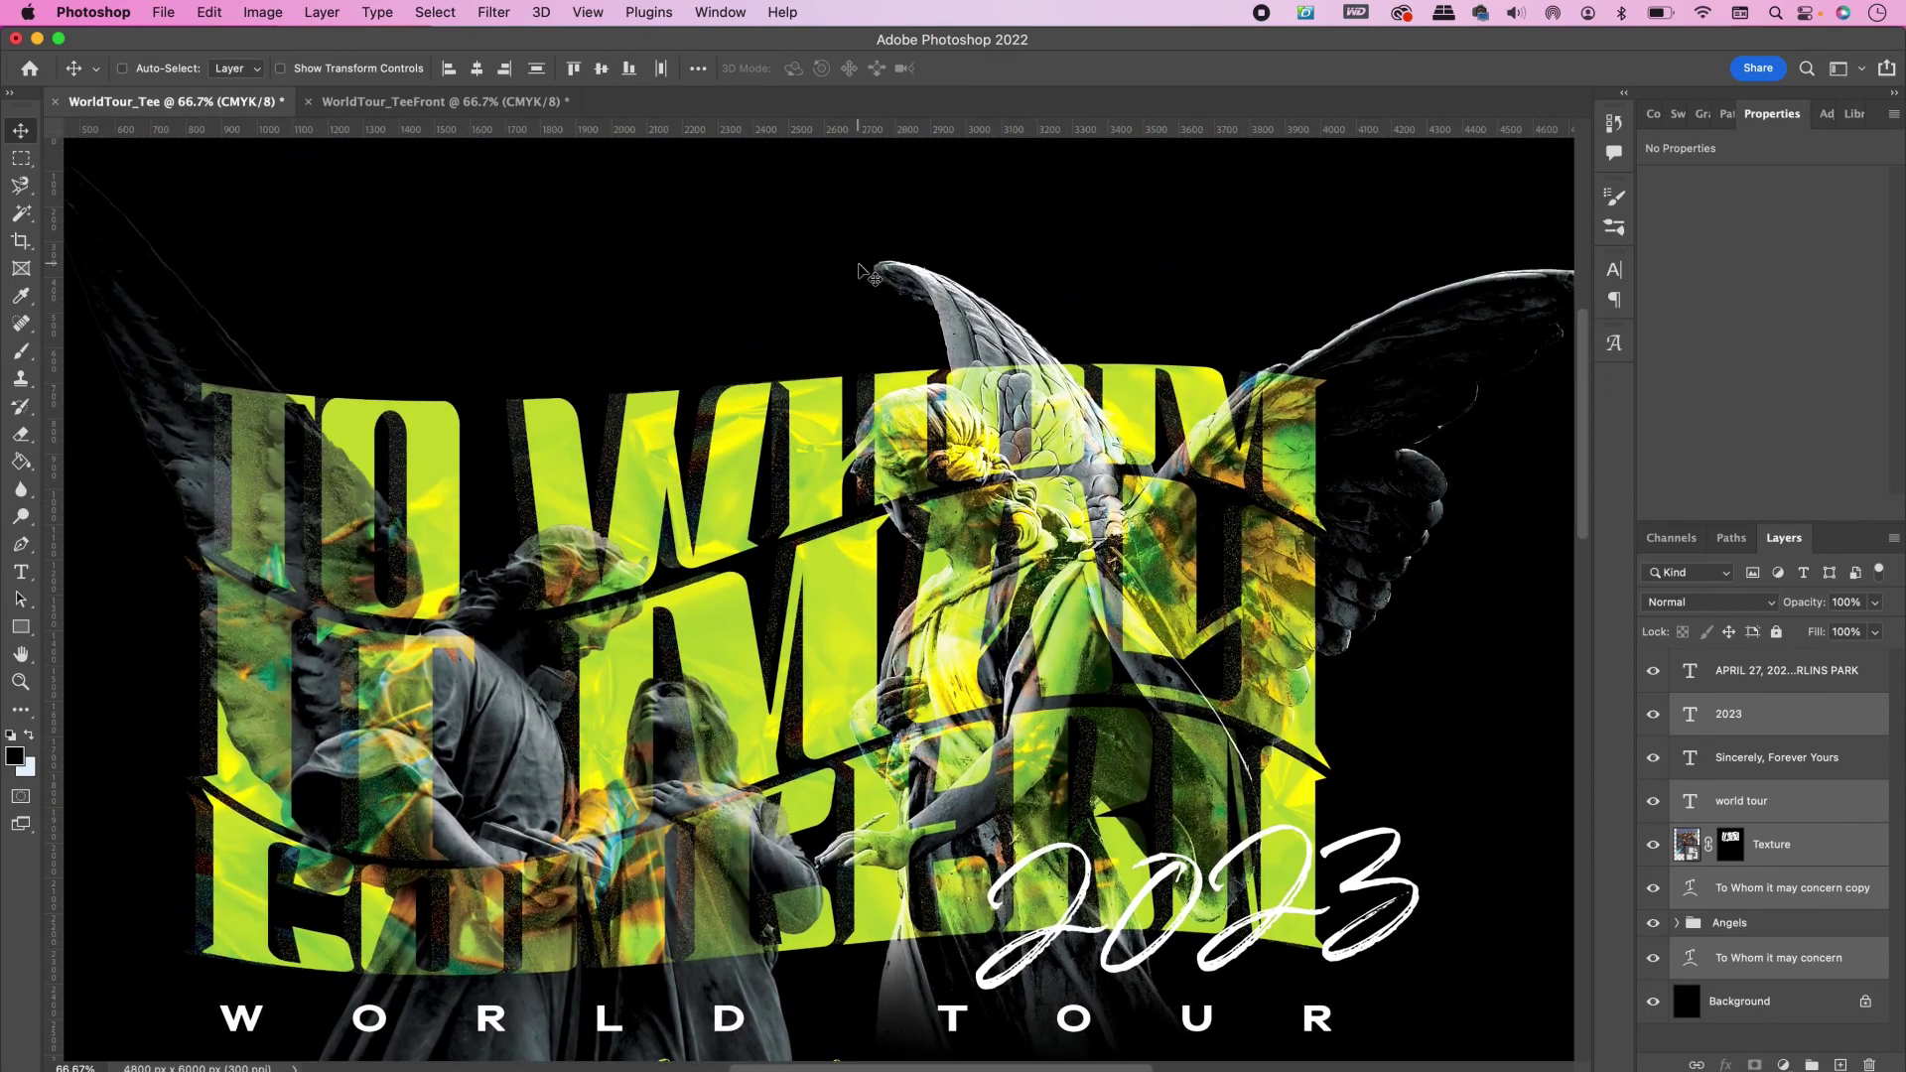